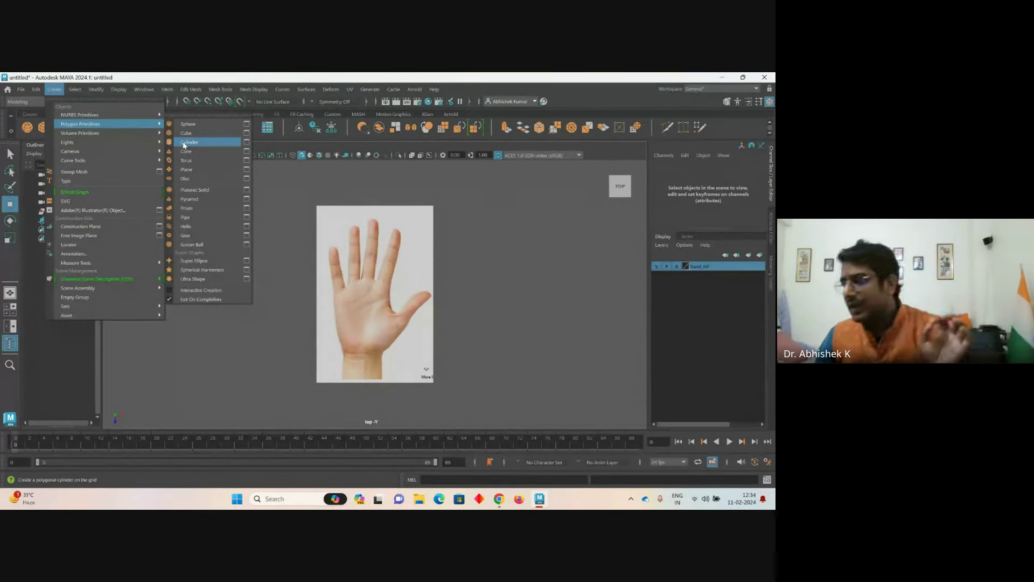
# - Create a polygon cylinder at the origin over the hand reference and show it full-size in the perspective view
pyautogui.click(294, 180)
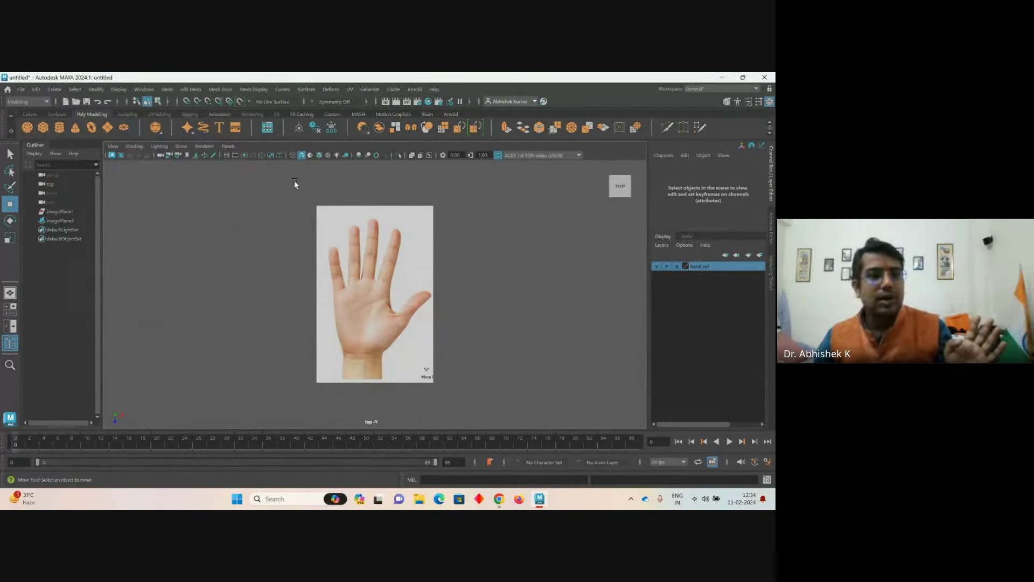
pyautogui.click(60, 129)
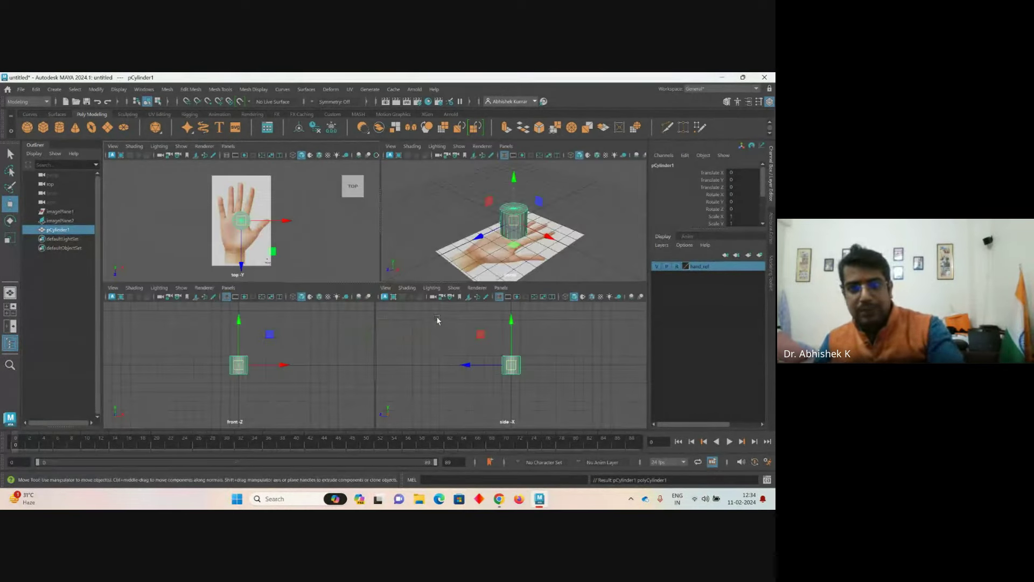
pyautogui.press('space')
pyautogui.press('space')
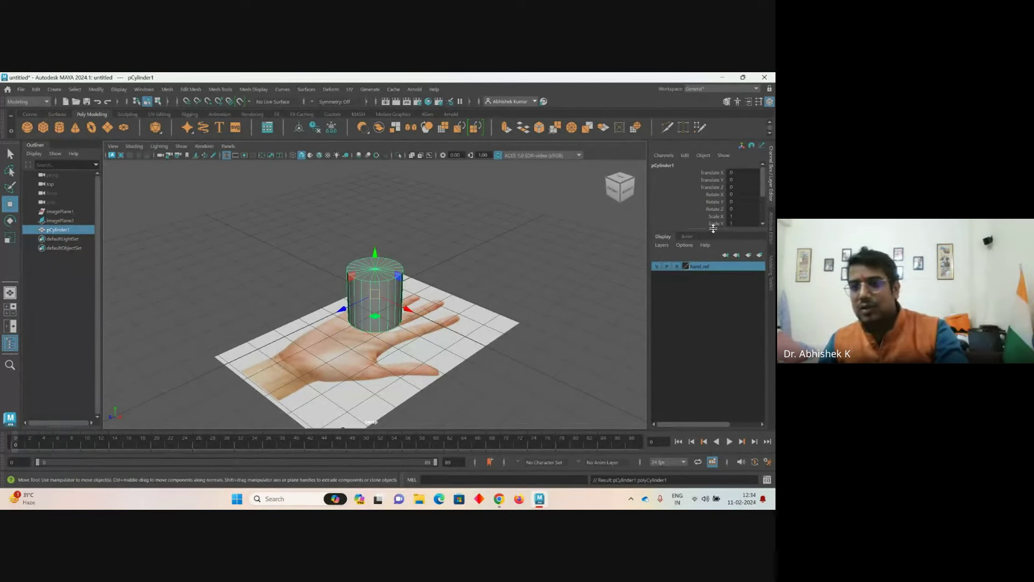
# - Try a Subdivisions Axis of 12 in the cylinder's polyCylinder1 inputs, settling on 8
pyautogui.moveTo(713, 228); pyautogui.dragTo(687, 301)
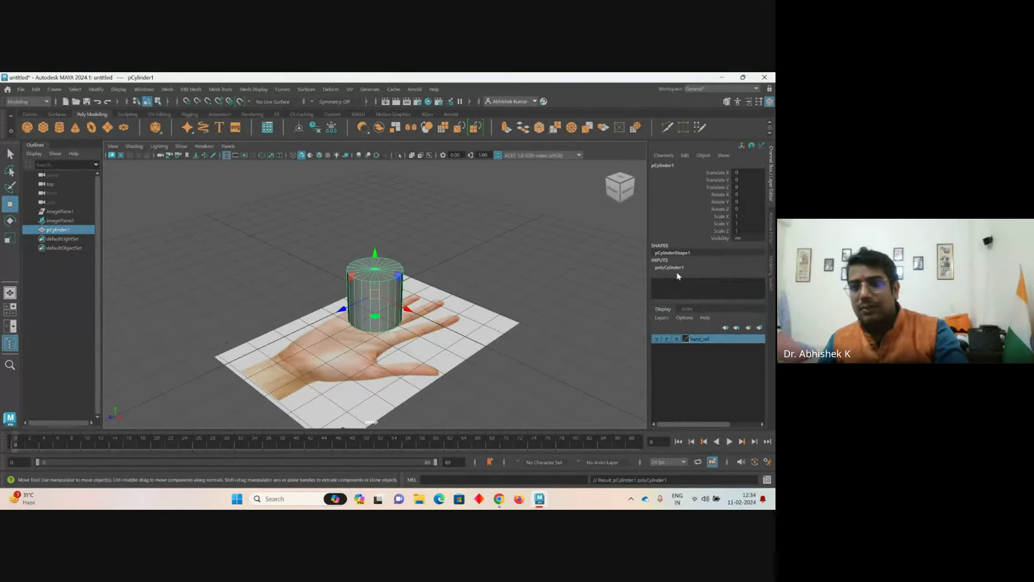
pyautogui.click(666, 266)
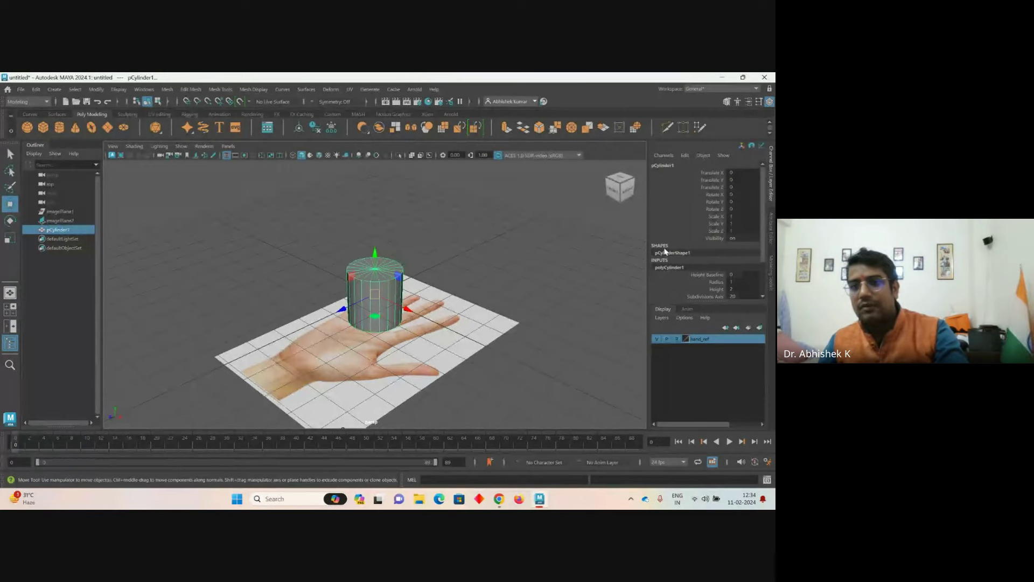
pyautogui.click(666, 266)
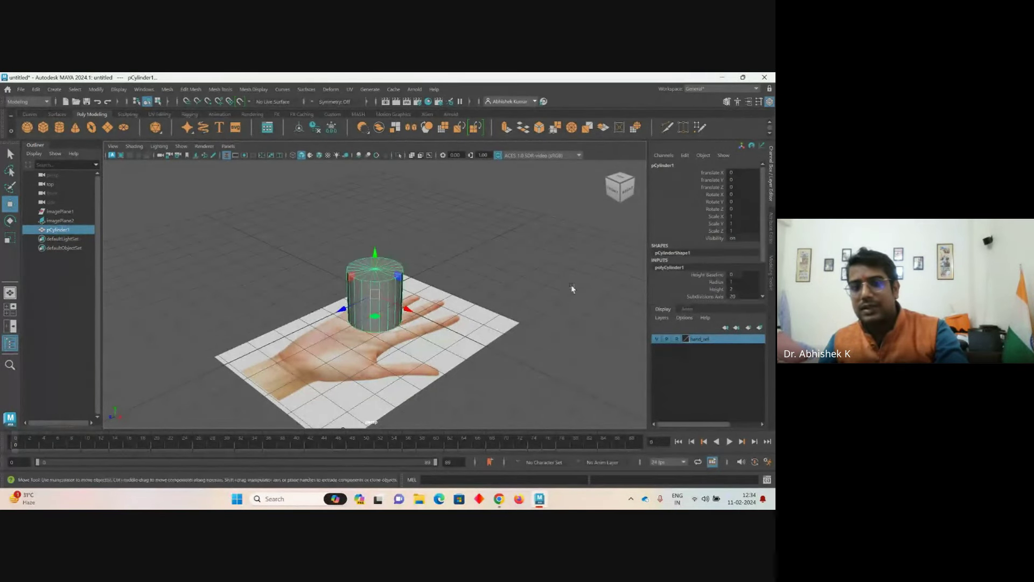
pyautogui.click(666, 267)
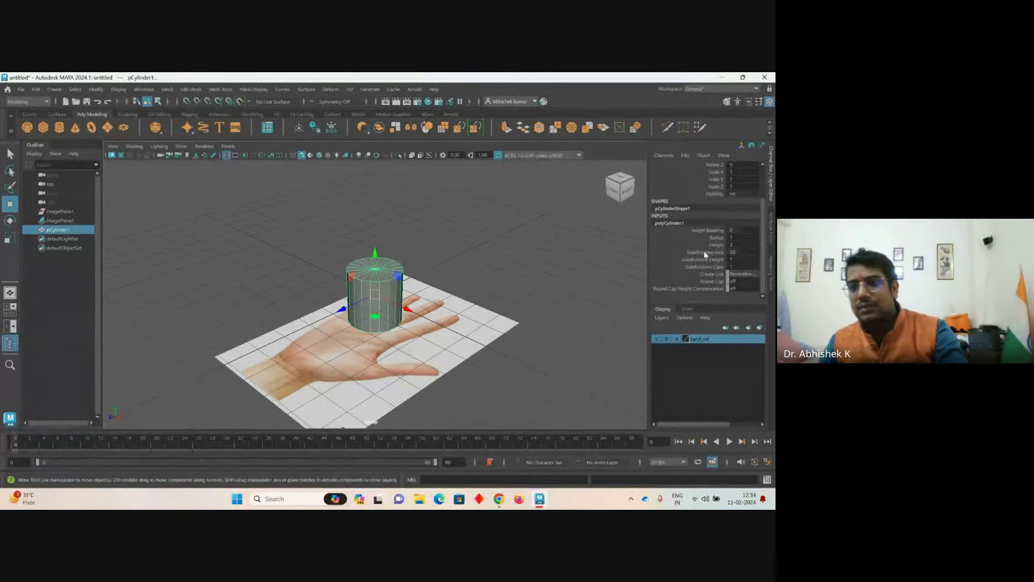
pyautogui.click(731, 252)
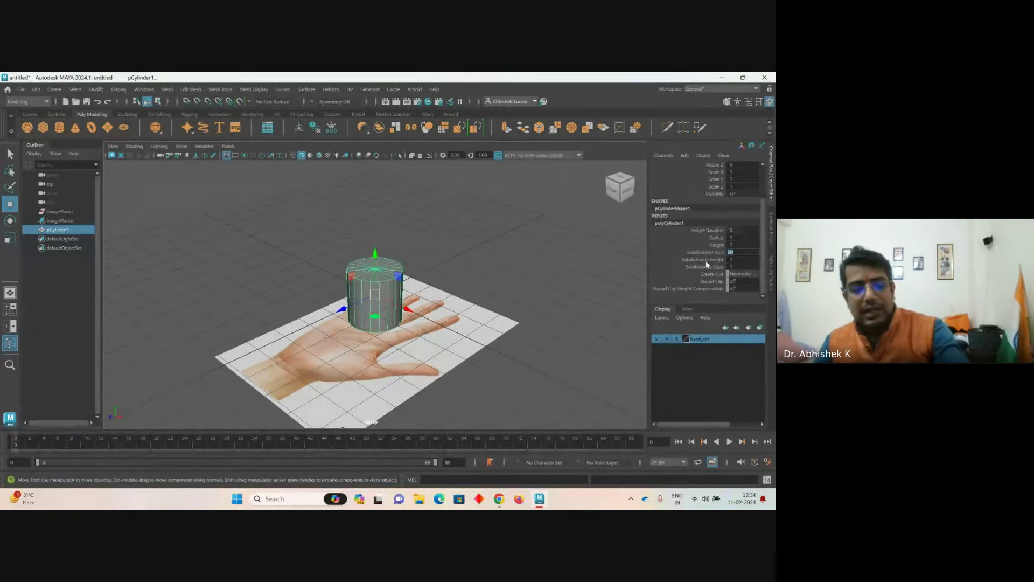
pyautogui.write('12')
pyautogui.press('Return')
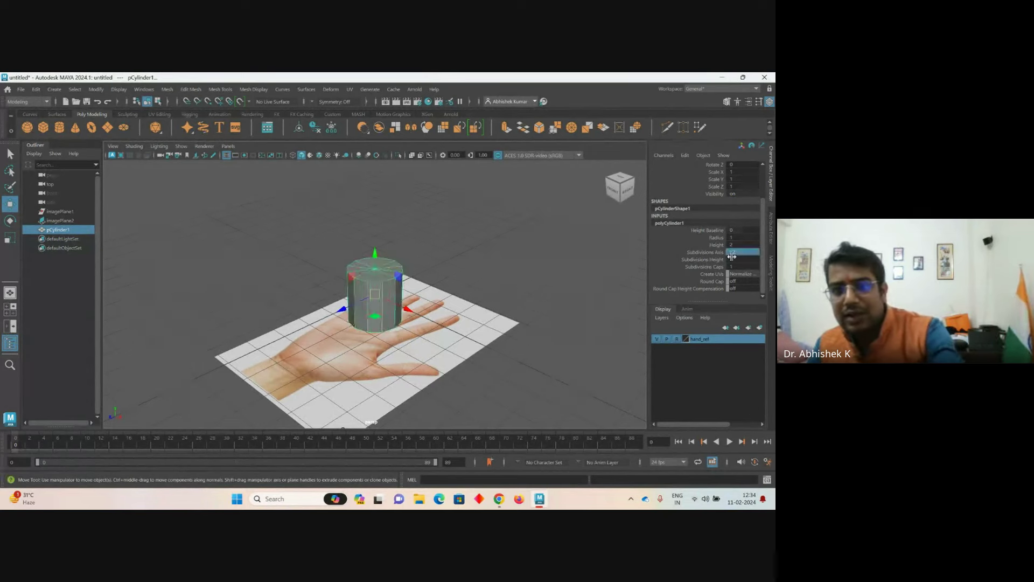
pyautogui.doubleClick(733, 252)
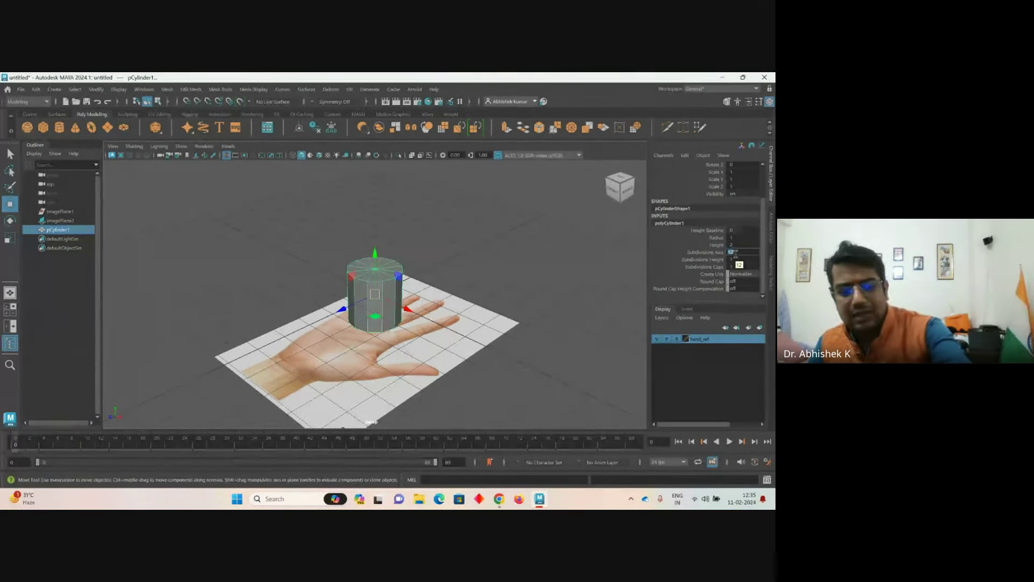
pyautogui.write('8')
pyautogui.press('Return')
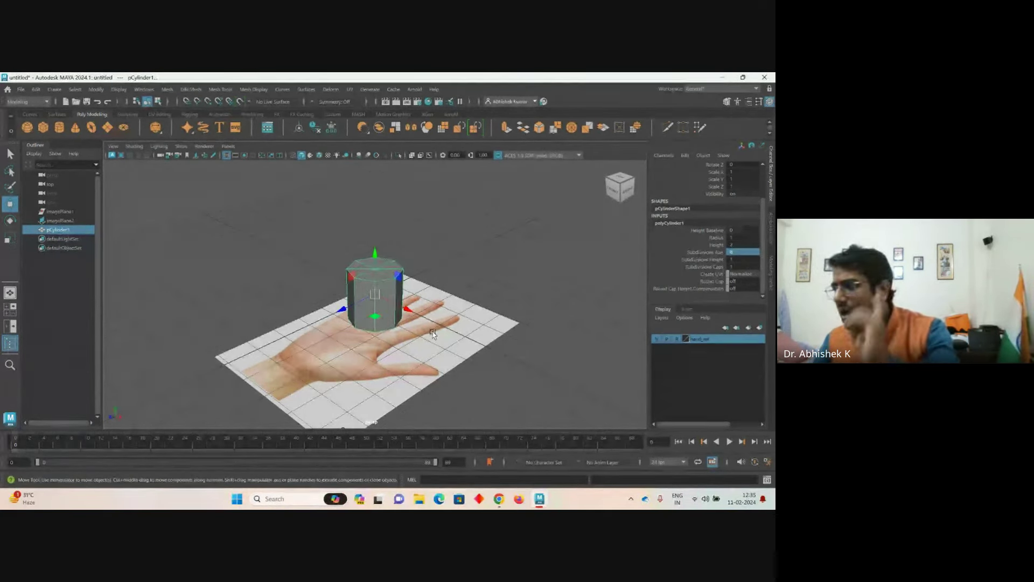
pyautogui.click(487, 330)
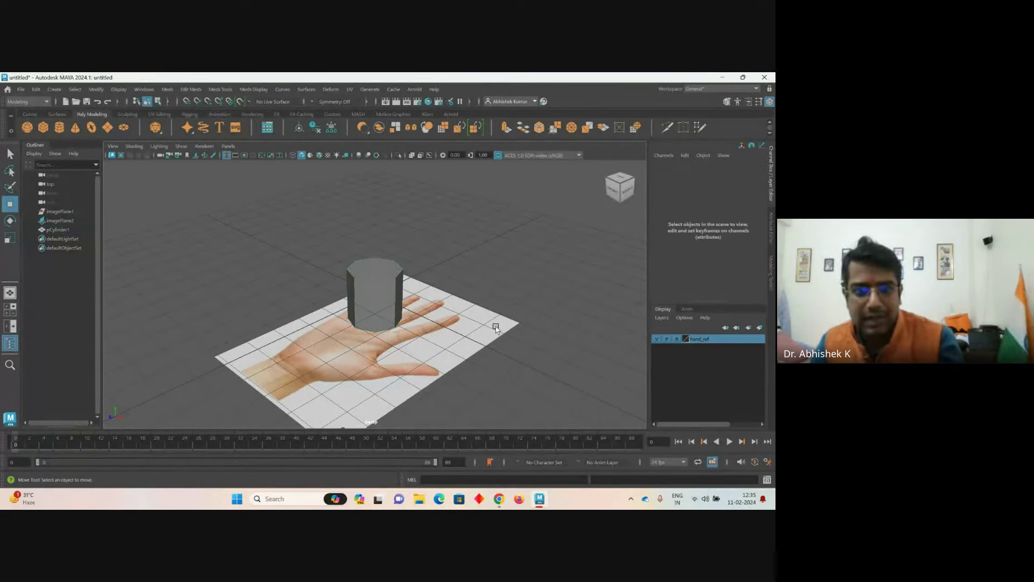
# - Set the cylinder's Subdivisions Caps to 0 in its polyCylinder1 inputs
pyautogui.click(378, 292)
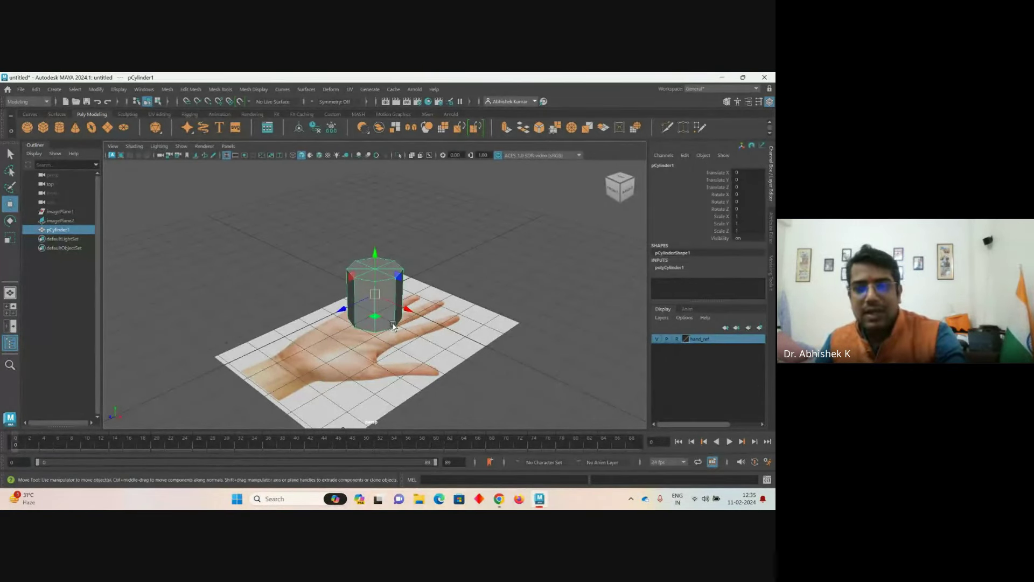
pyautogui.click(670, 267)
pyautogui.scroll(-2, 689, 286)
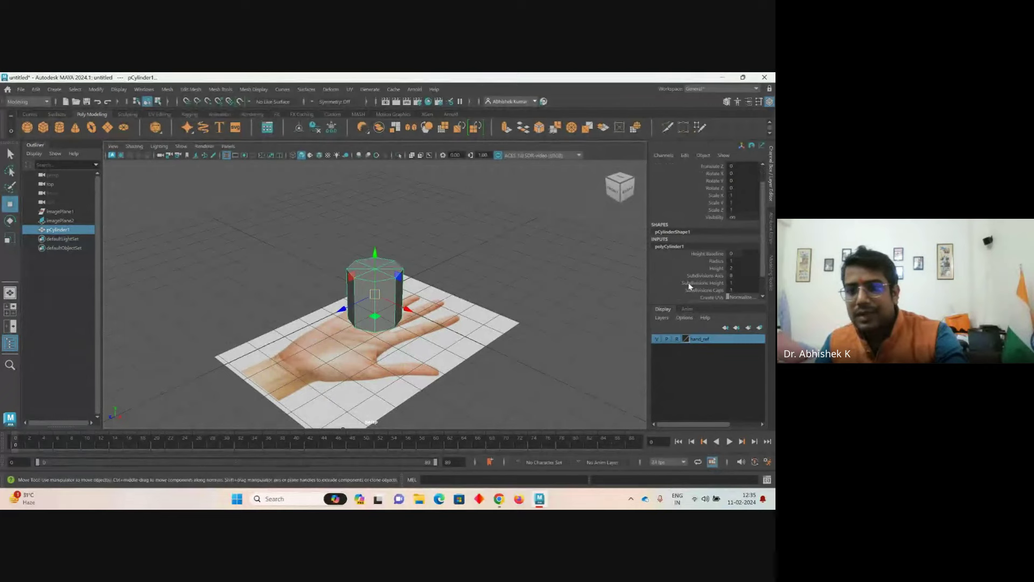
pyautogui.click(702, 290)
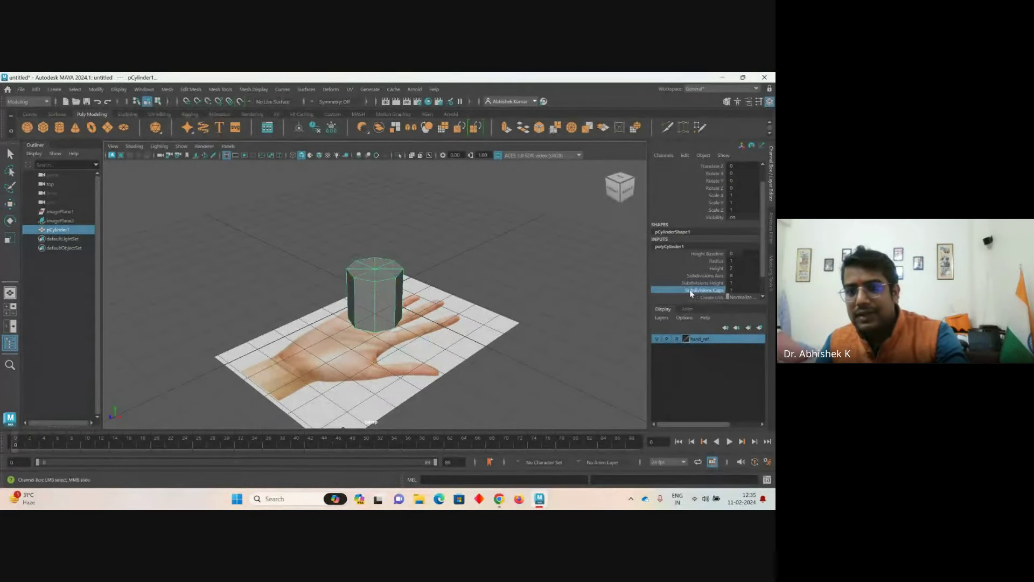
pyautogui.moveTo(591, 286)
pyautogui.mouseDown(button='middle')
pyautogui.moveTo(563, 286)
pyautogui.moveTo(594, 284)
pyautogui.moveTo(573, 286)
pyautogui.mouseUp(button='middle')
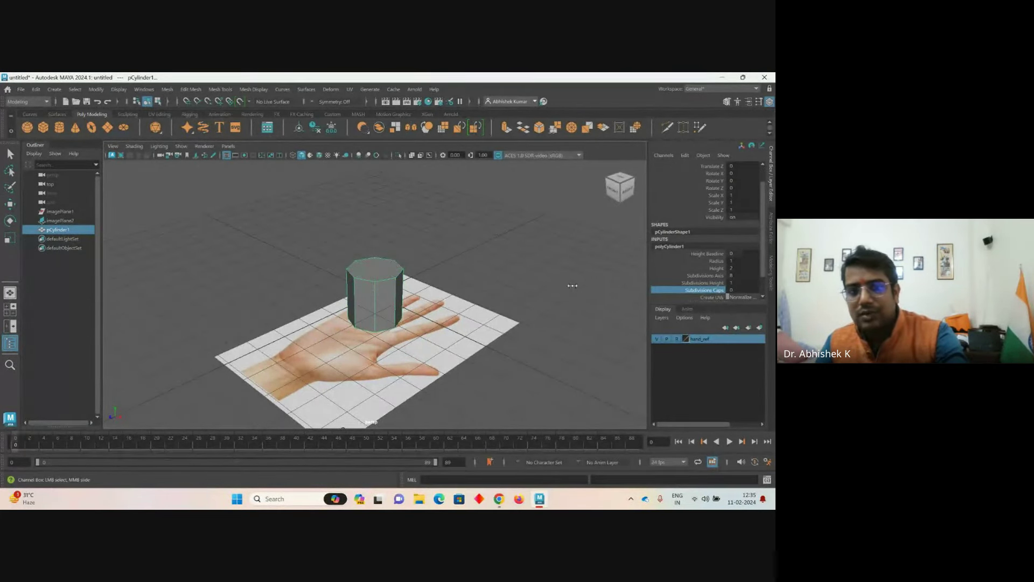
pyautogui.click(572, 293)
# - Select the cylinder, switch to the four-view layout and enlarge the top and perspective views
pyautogui.click(400, 295)
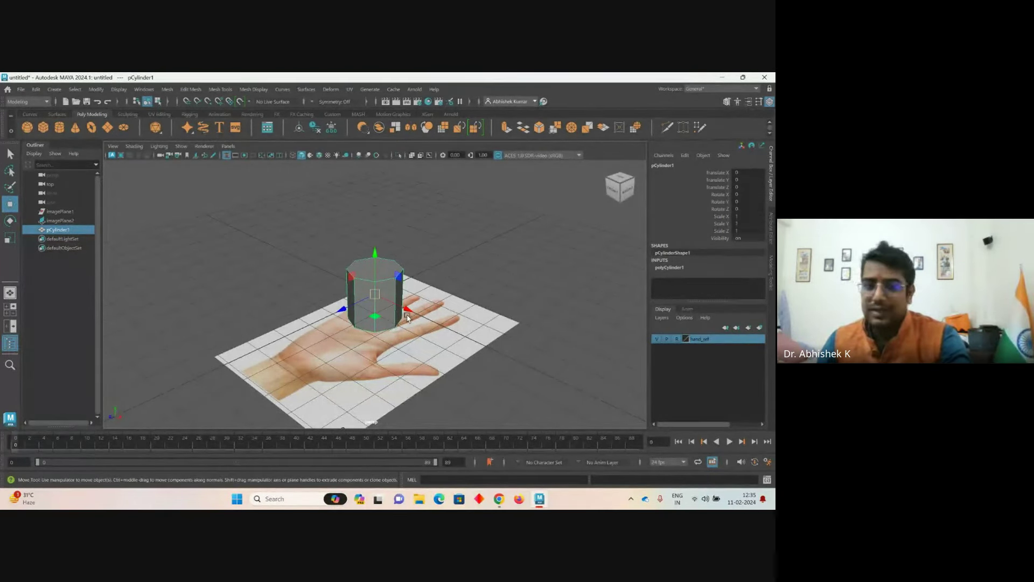
pyautogui.press('space')
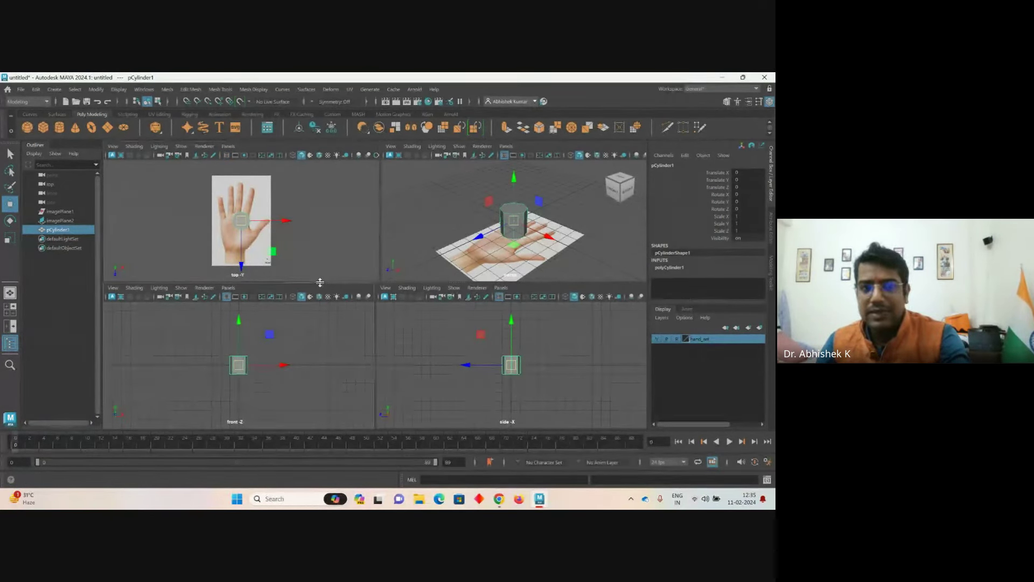
pyautogui.moveTo(319, 286); pyautogui.dragTo(365, 419)
pyautogui.scroll(5, 296, 353)
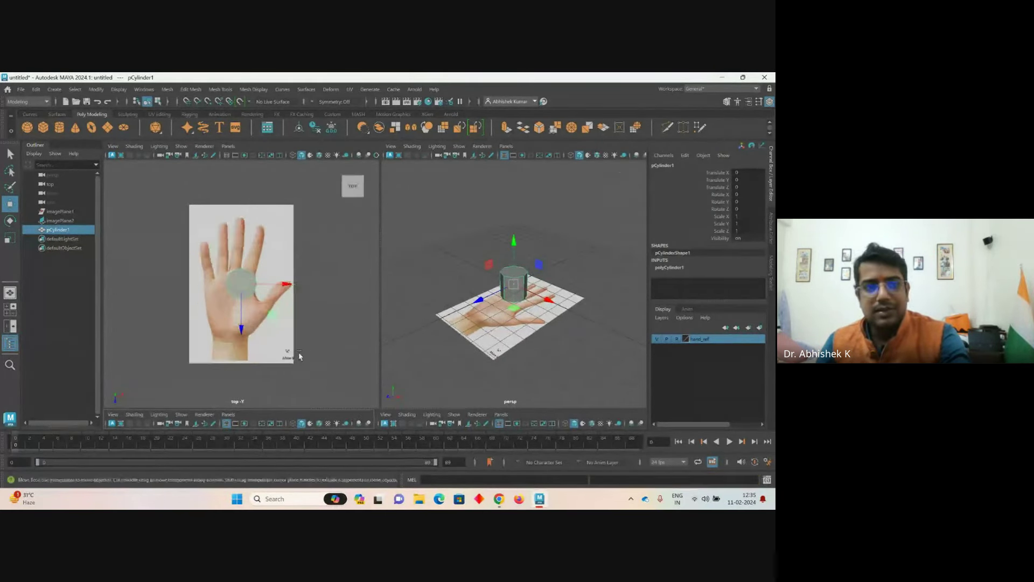
pyautogui.scroll(5, 442, 328)
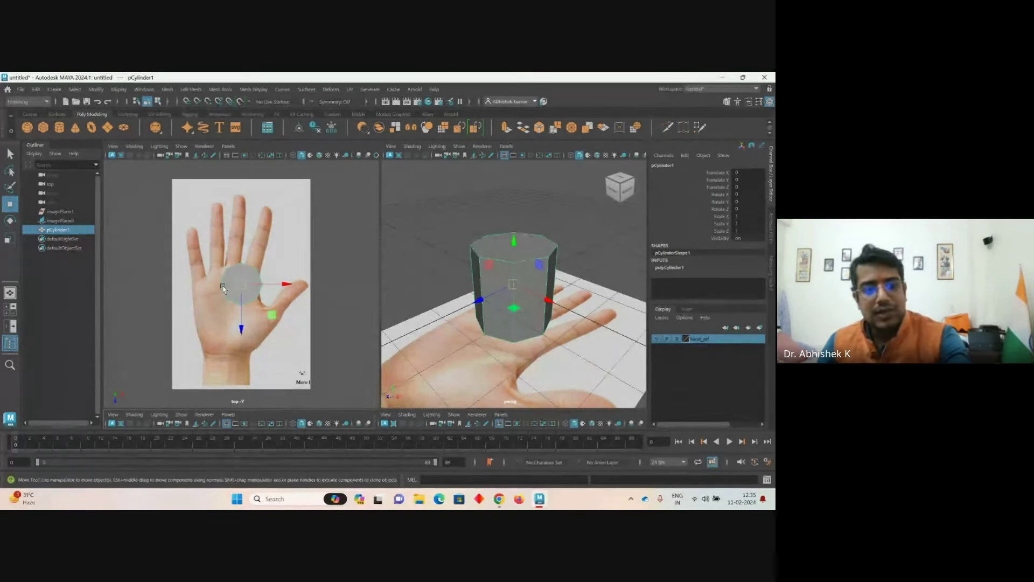
# - Try rotating the cylinder with the Rotate tool, freely and about its X axis, undoing both rotations
pyautogui.click(10, 220)
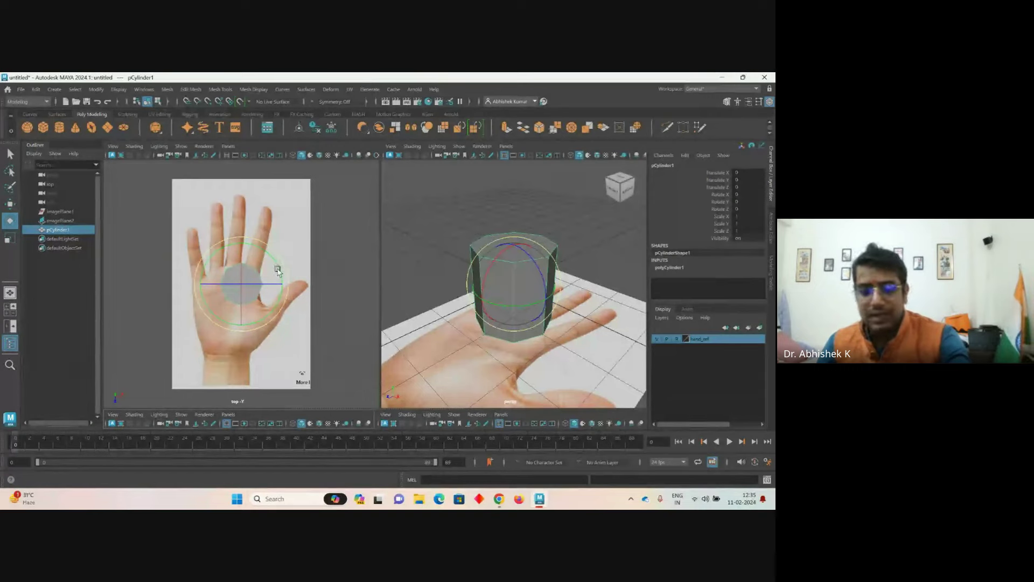
pyautogui.rightClick(244, 259)
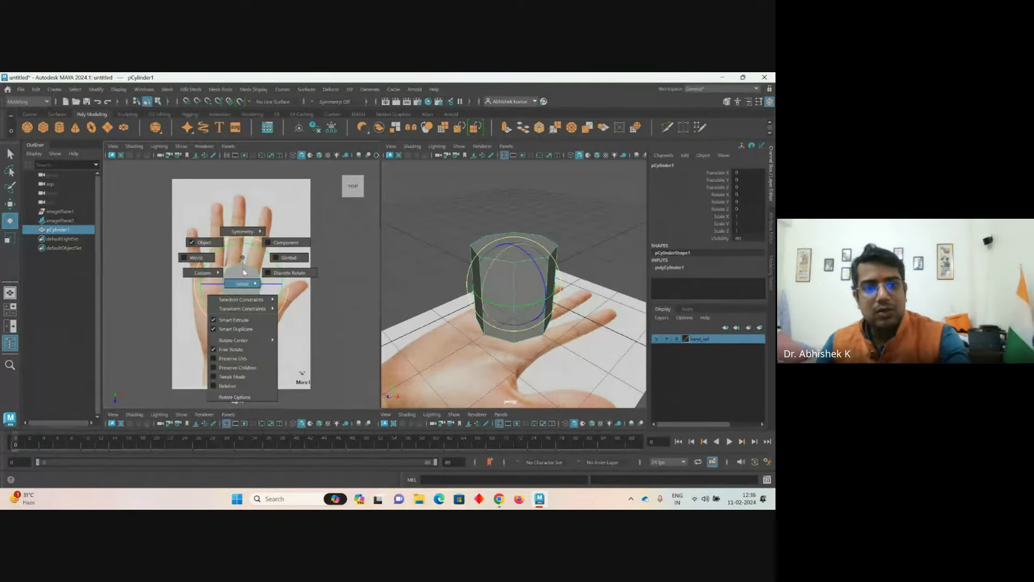
pyautogui.moveTo(244, 260); pyautogui.dragTo(246, 281)
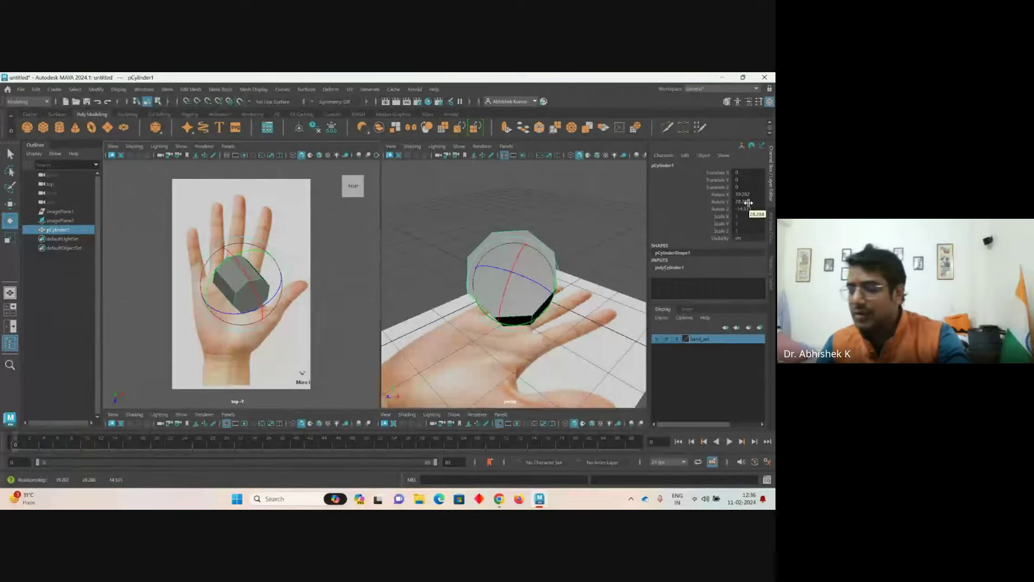
pyautogui.hotkey('ctrl', 'z')
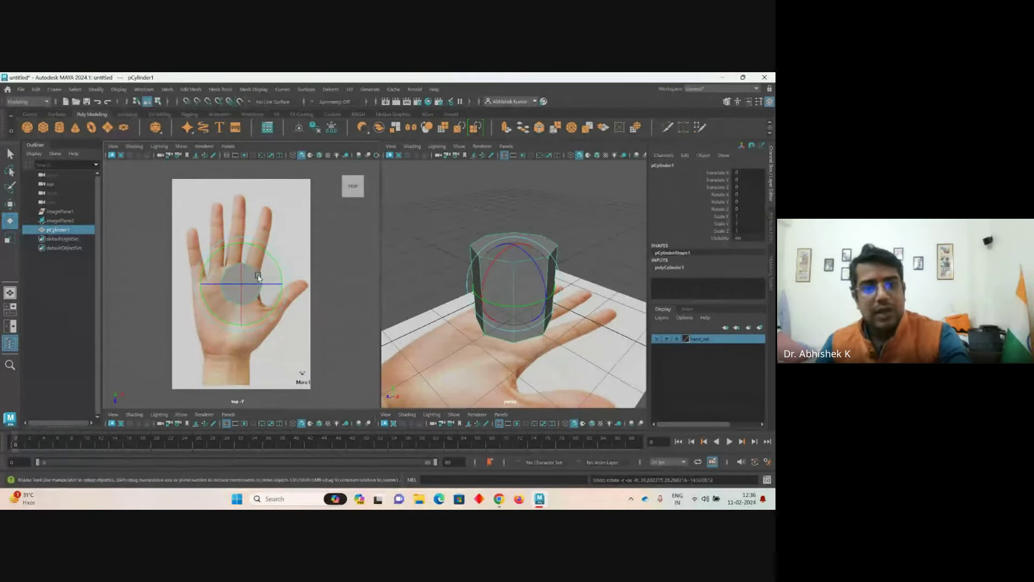
pyautogui.moveTo(252, 261); pyautogui.dragTo(265, 294)
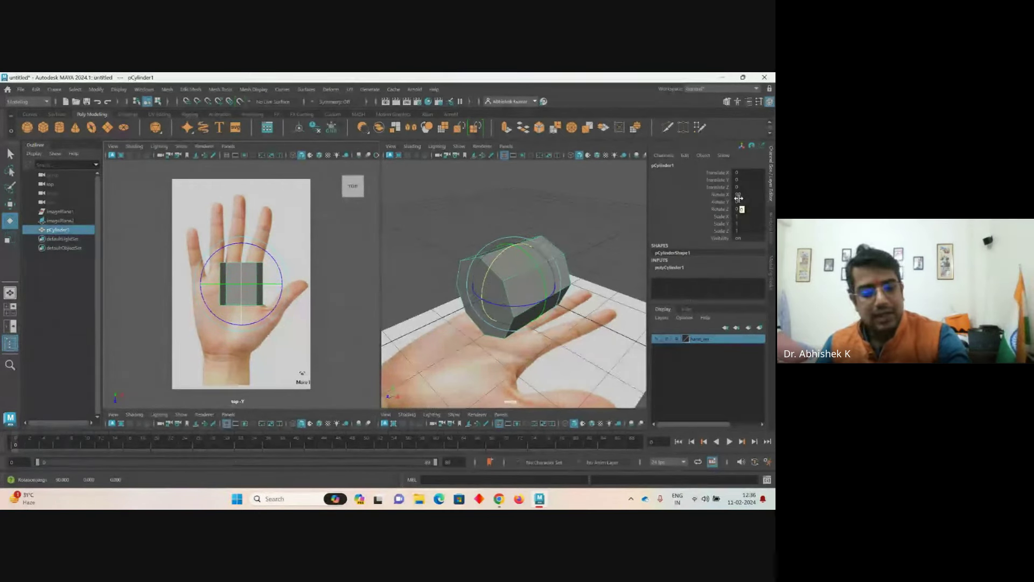
pyautogui.hotkey('ctrl', 'z')
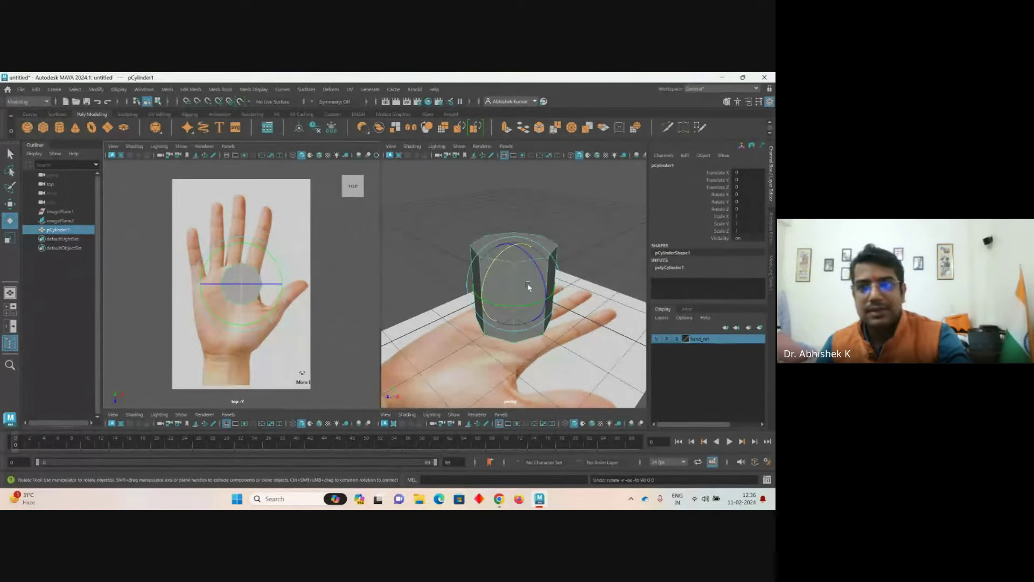
# - Set the cylinder's Rotate X to 90 so it lies flat along the direction of the fingers
pyautogui.click(746, 194)
pyautogui.write('90')
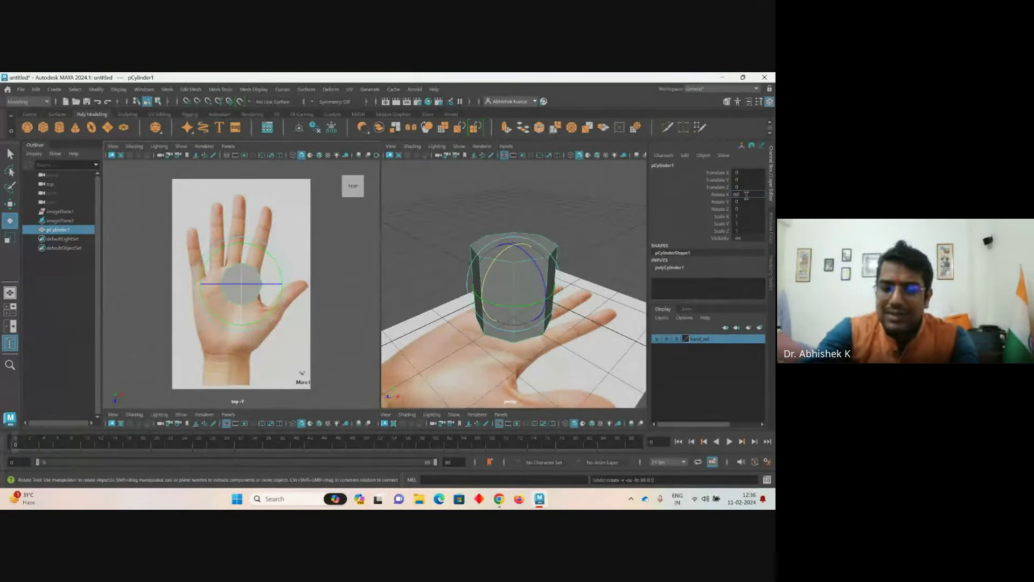
pyautogui.press('Return')
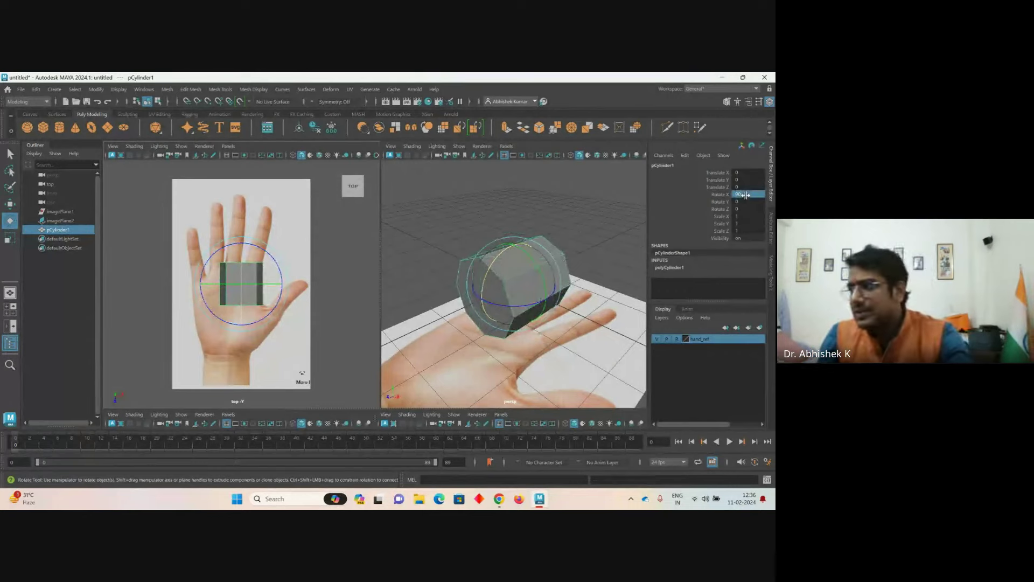
pyautogui.click(539, 203)
# - Scale the cylinder to about 0.377 × 0.835 × 0.377 and move it over the base of the ring finger in the top view
pyautogui.click(239, 289)
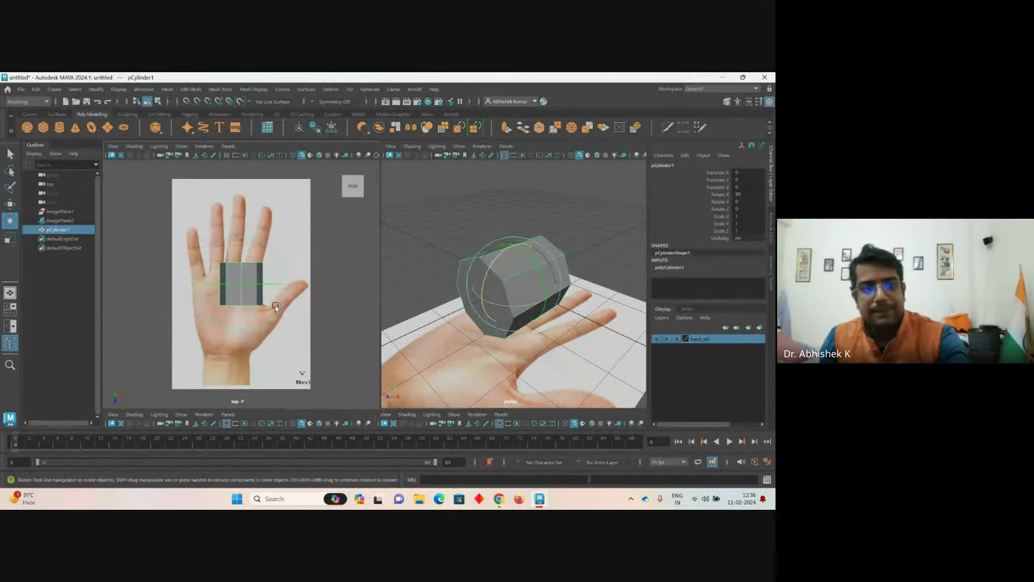
pyautogui.press('w')
pyautogui.press('r')
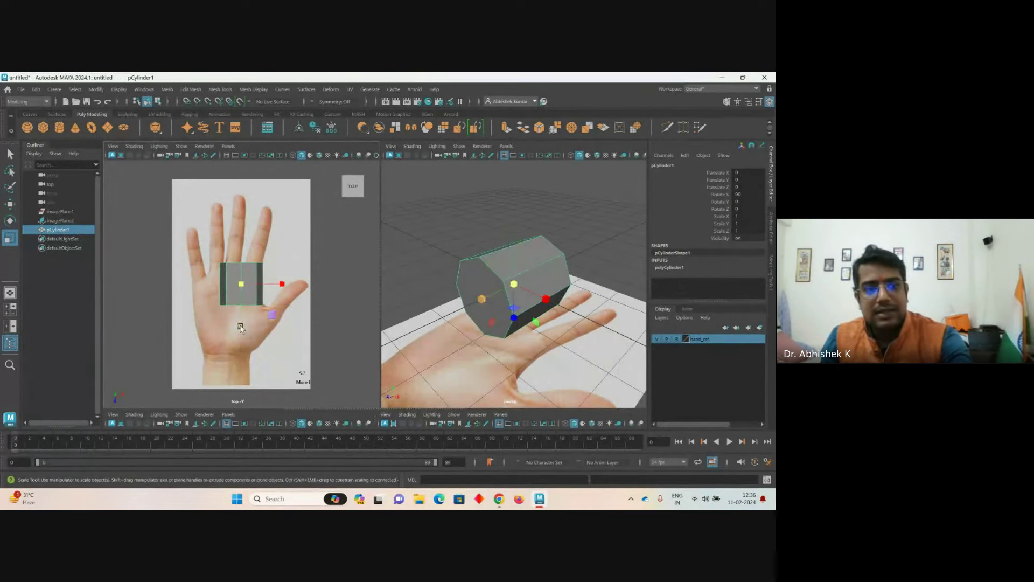
pyautogui.moveTo(240, 326)
pyautogui.mouseDown()
pyautogui.moveTo(242, 365)
pyautogui.moveTo(252, 321)
pyautogui.mouseUp()
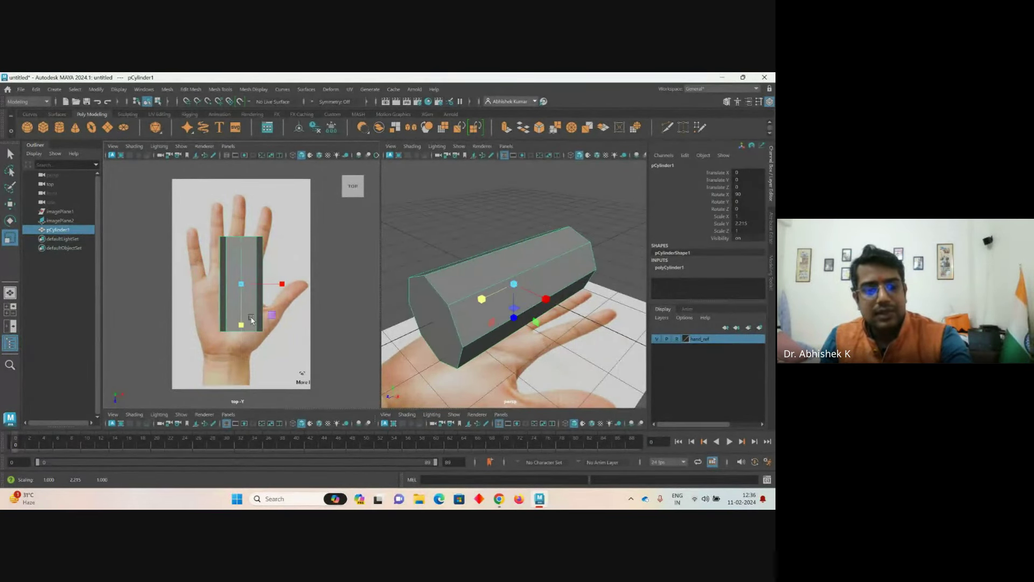
pyautogui.moveTo(241, 284); pyautogui.dragTo(220, 252)
pyautogui.press('w')
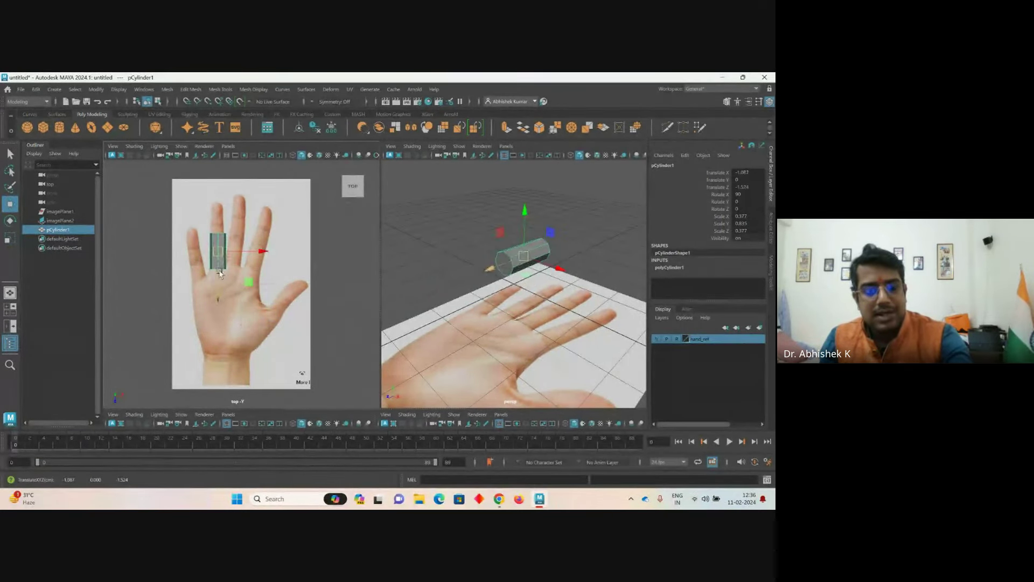
# - Move the cylinder up toward the ring fingertip and lengthen it to a Scale Y of about 1.36, covering the finger down to its base
pyautogui.scroll(5, 220, 273)
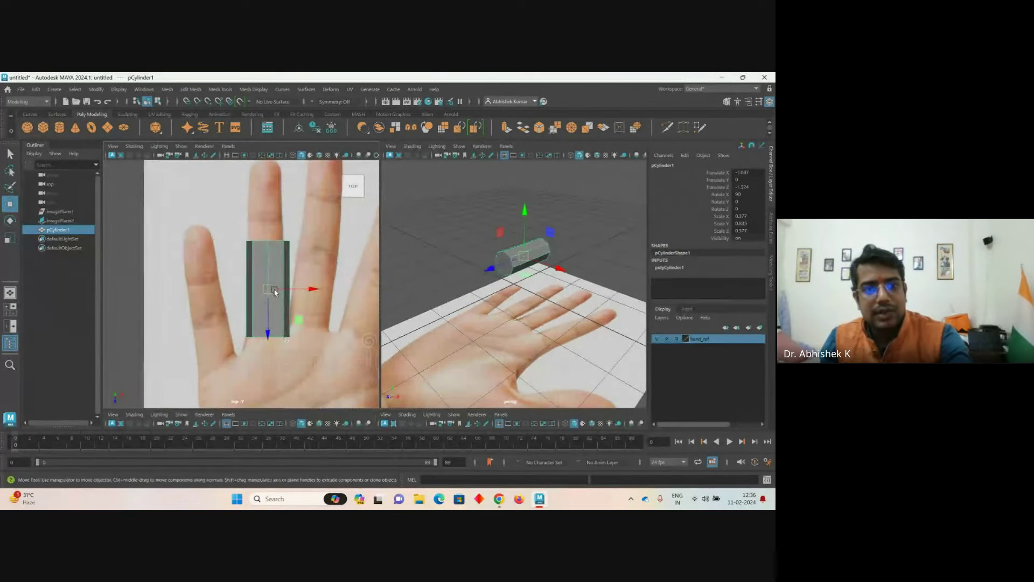
pyautogui.moveTo(274, 291); pyautogui.dragTo(271, 216)
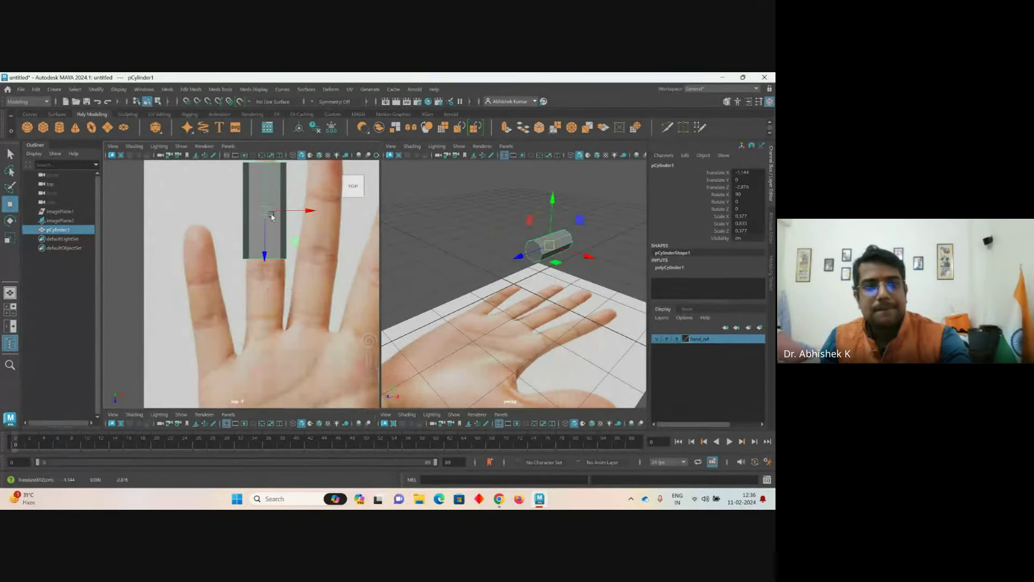
pyautogui.scroll(-3, 261, 269)
pyautogui.press('r')
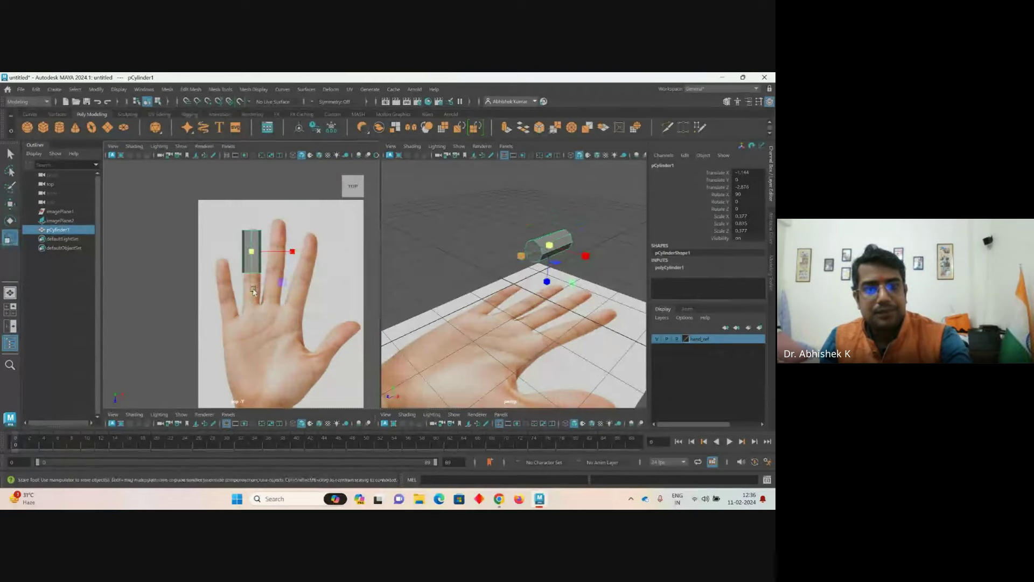
pyautogui.moveTo(253, 291)
pyautogui.mouseDown()
pyautogui.moveTo(254, 322)
pyautogui.moveTo(258, 307)
pyautogui.mouseUp()
pyautogui.press('w')
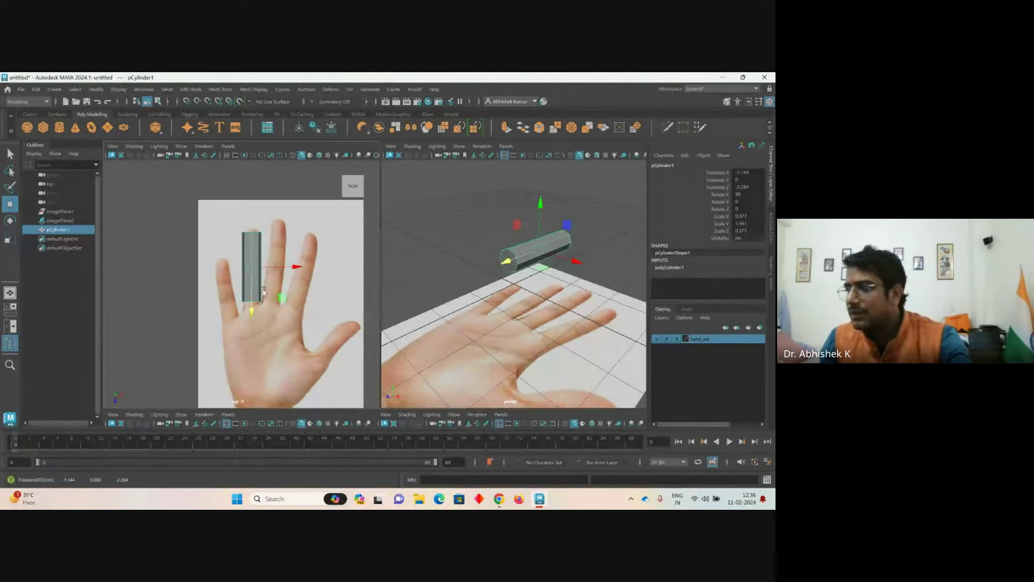
# - Turn on X-Ray shading in the top view and nudge the cylinder into line with the ring finger
pyautogui.click(134, 146)
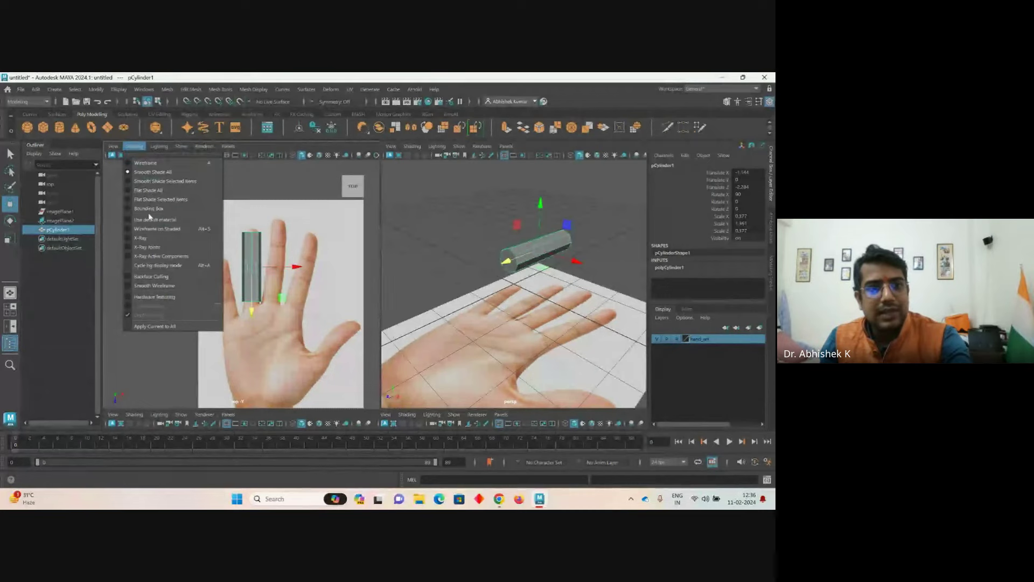
pyautogui.click(150, 239)
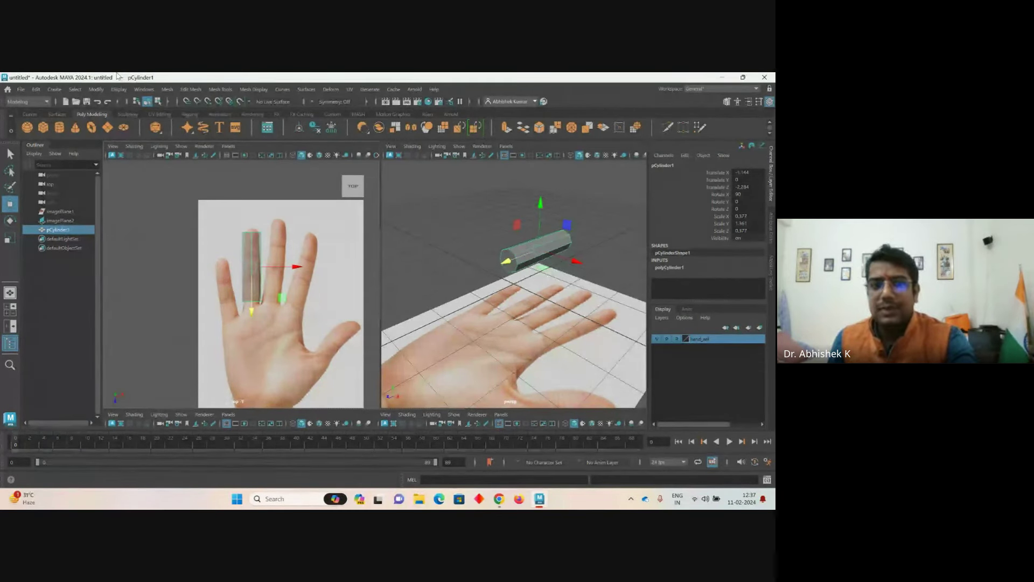
pyautogui.scroll(3, 243, 285)
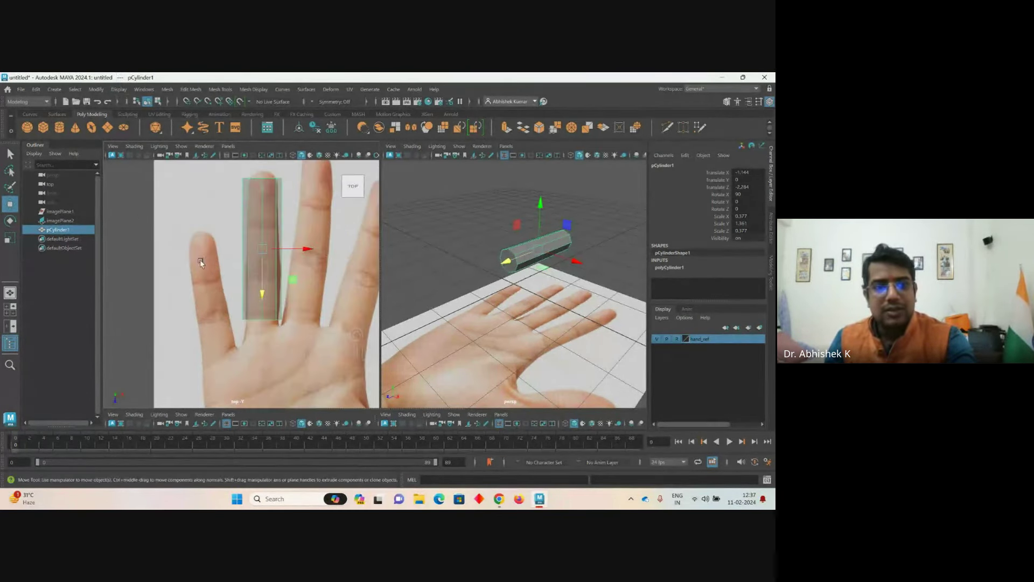
pyautogui.click(265, 251)
pyautogui.moveTo(265, 250); pyautogui.dragTo(266, 252)
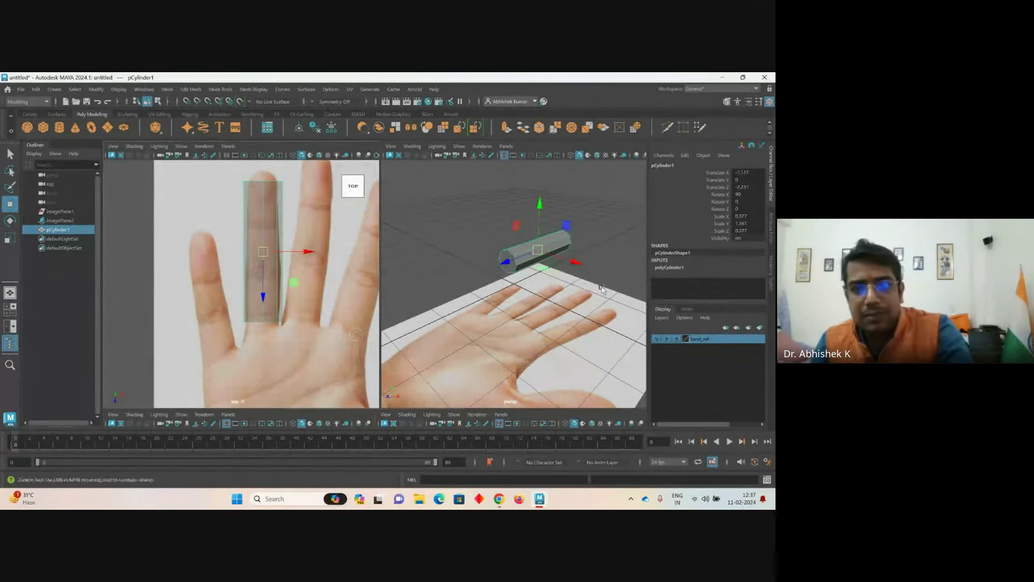
# - Delete the cap faces at both ends of the cylinder, leaving an open tube
pyautogui.keyDown('alt'); pyautogui.moveTo(581, 286); pyautogui.dragTo(538, 341); pyautogui.keyUp('alt')
pyautogui.moveTo(528, 345); pyautogui.dragTo(526, 262, button='right')
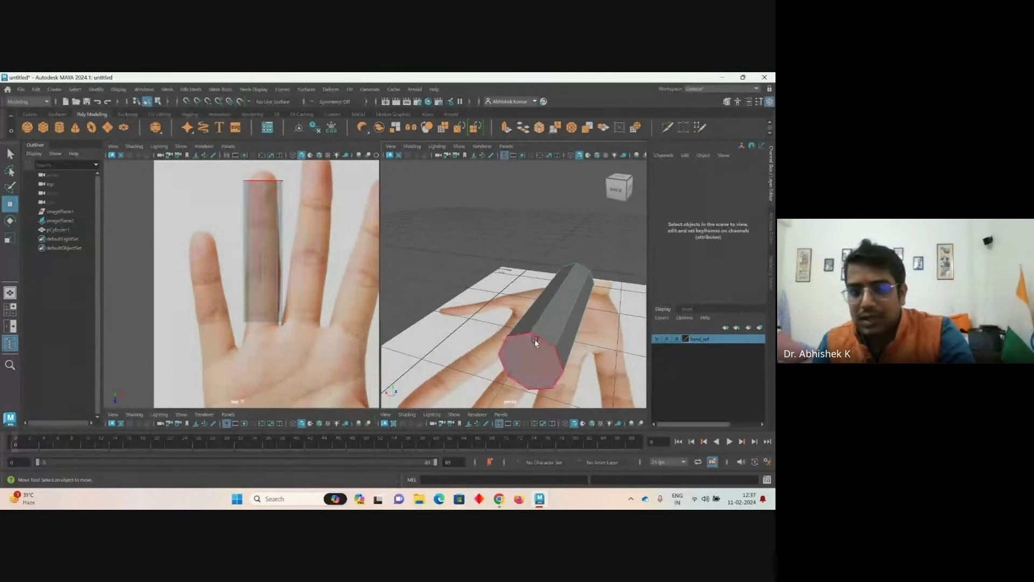
pyautogui.click(534, 343)
pyautogui.press('Delete')
pyautogui.keyDown('alt'); pyautogui.moveTo(534, 343); pyautogui.dragTo(530, 317); pyautogui.keyUp('alt')
pyautogui.click(445, 272)
pyautogui.press('Delete')
pyautogui.scroll(-5, 524, 323)
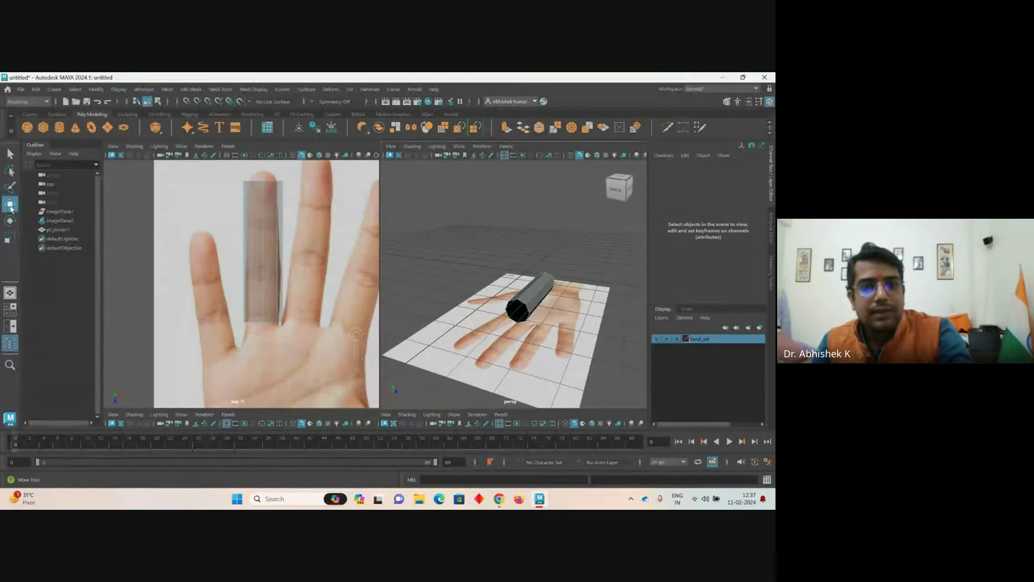
# - Return the cylinder to object mode and insert one edge loop at each of the two ring finger joints
pyautogui.rightClick(540, 300)
pyautogui.click(584, 216)
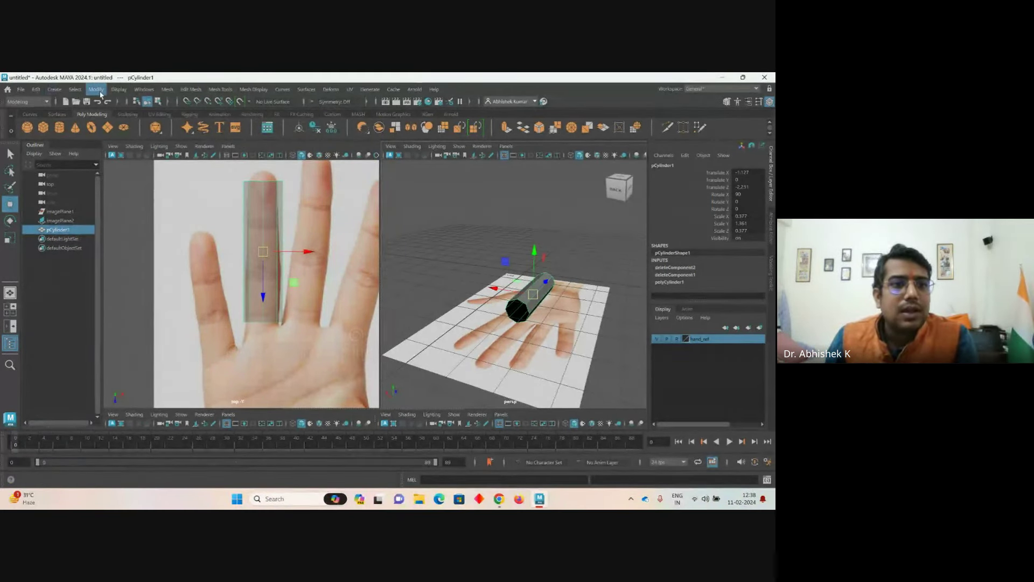
pyautogui.click(182, 90)
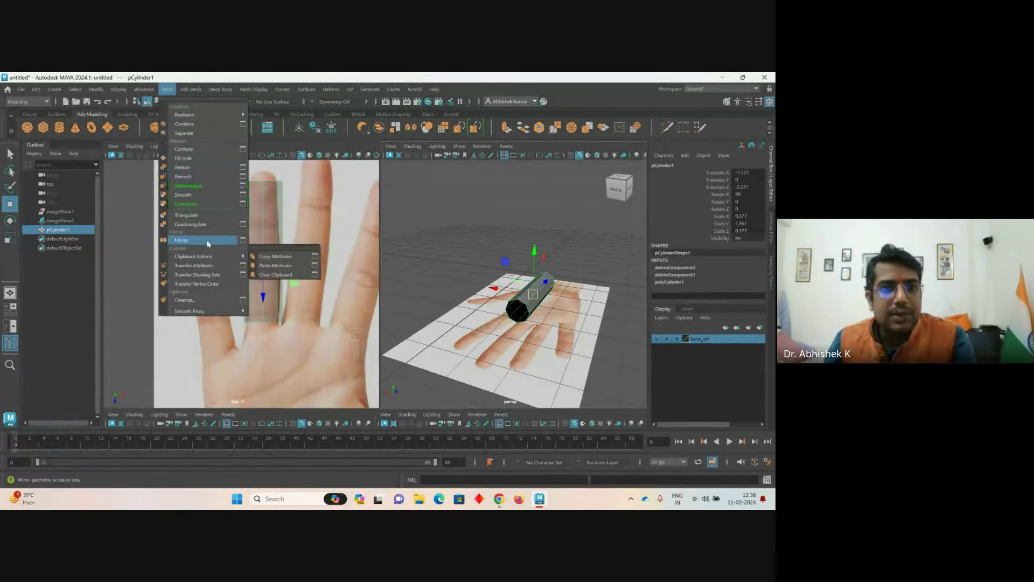
pyautogui.moveTo(191, 90)
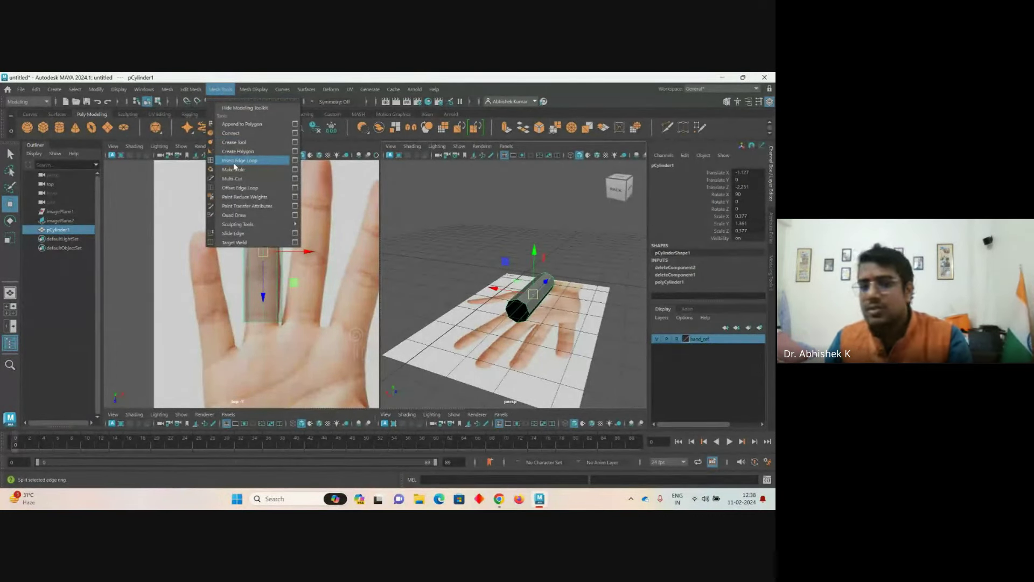
pyautogui.click(233, 163)
pyautogui.click(249, 229)
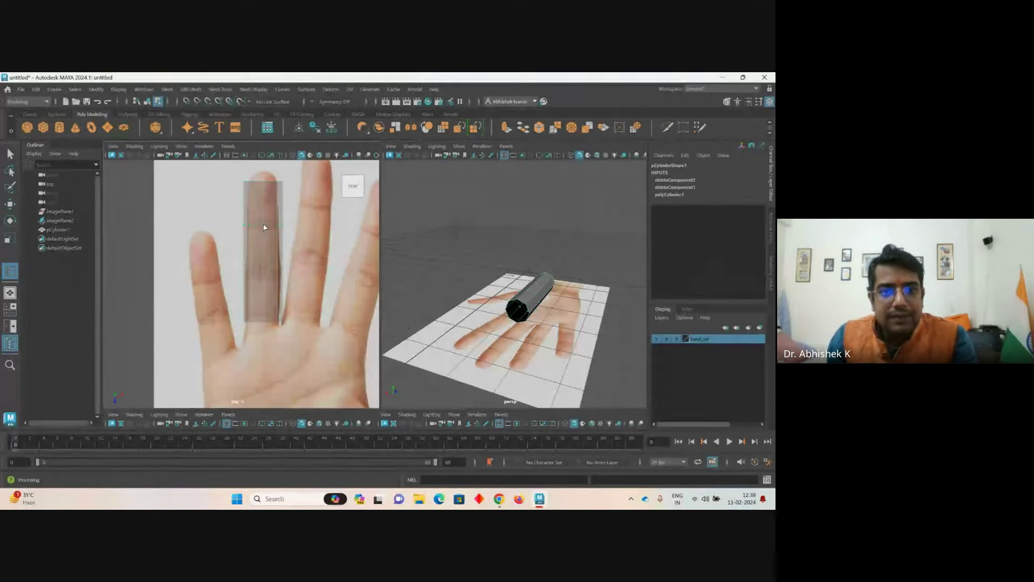
pyautogui.click(263, 299)
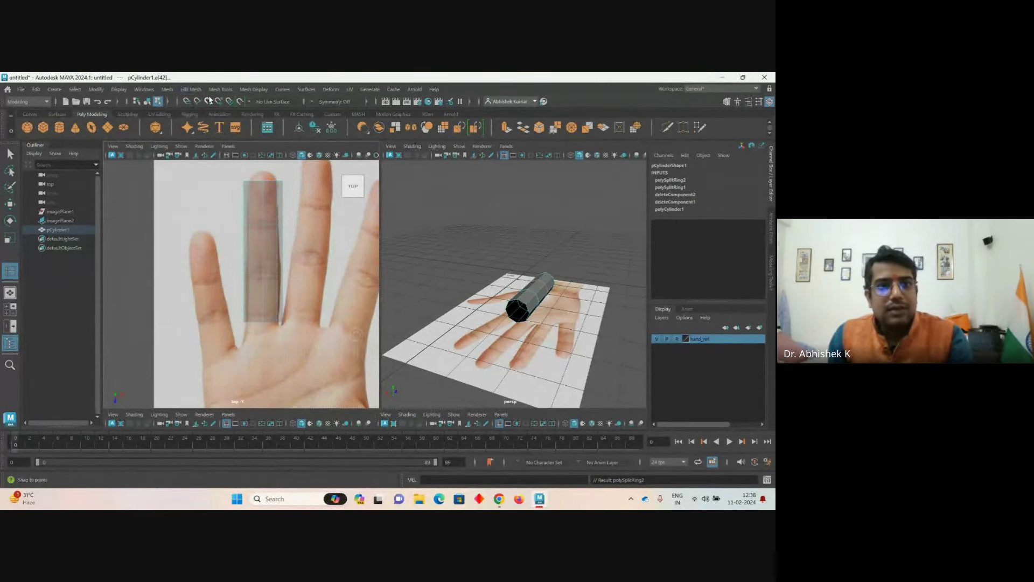
# - Insert further edge loops above and below both joint loops, giving three closely spaced loops per joint
pyautogui.click(220, 89)
pyautogui.click(239, 160)
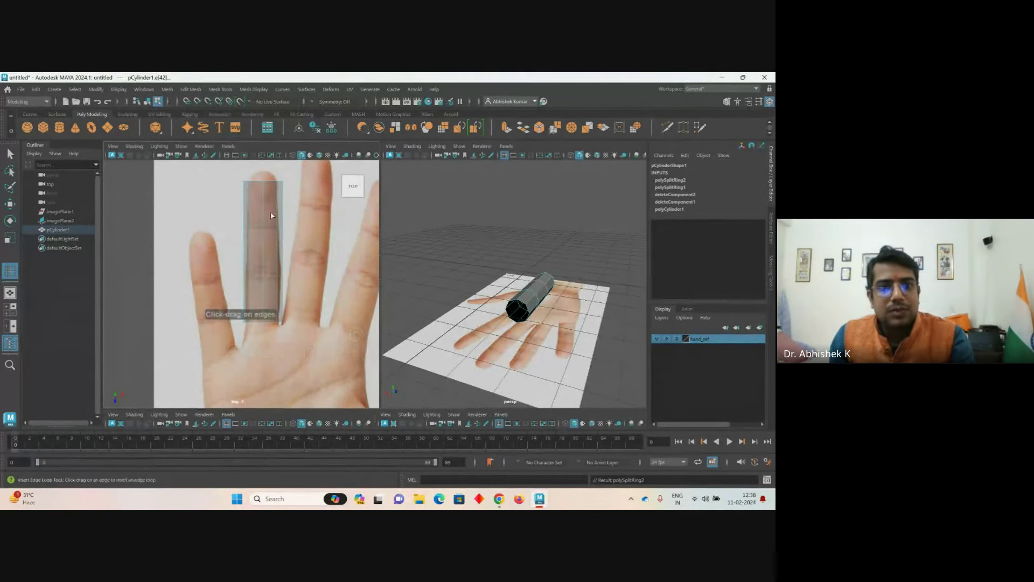
pyautogui.moveTo(264, 220); pyautogui.dragTo(264, 239)
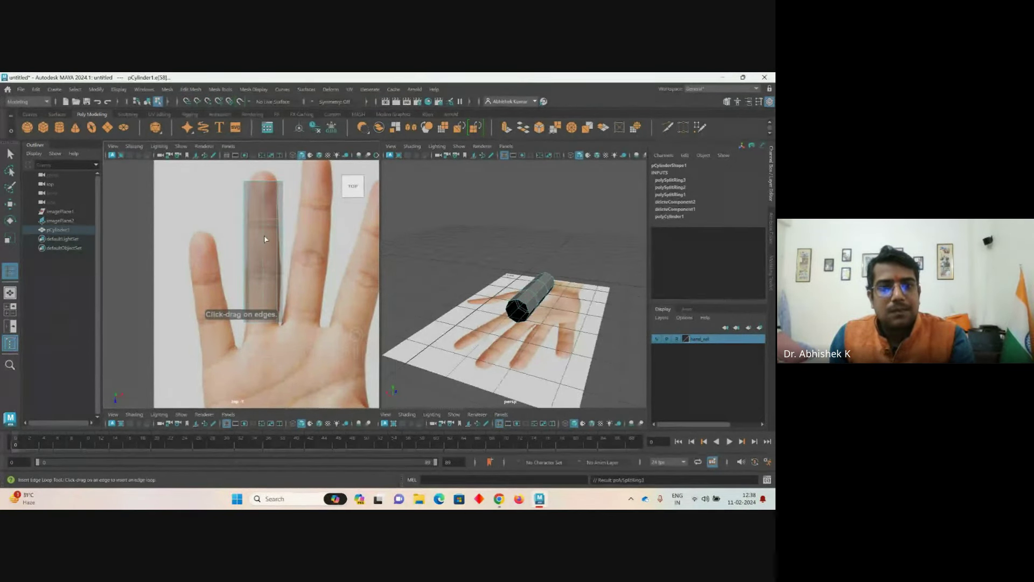
pyautogui.click(263, 229)
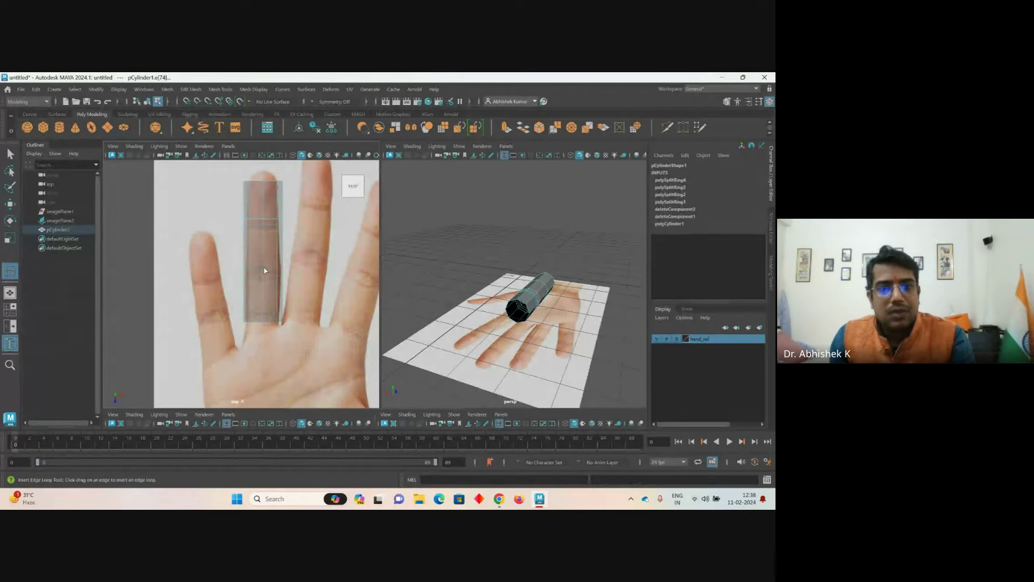
pyautogui.click(263, 288)
pyautogui.click(265, 284)
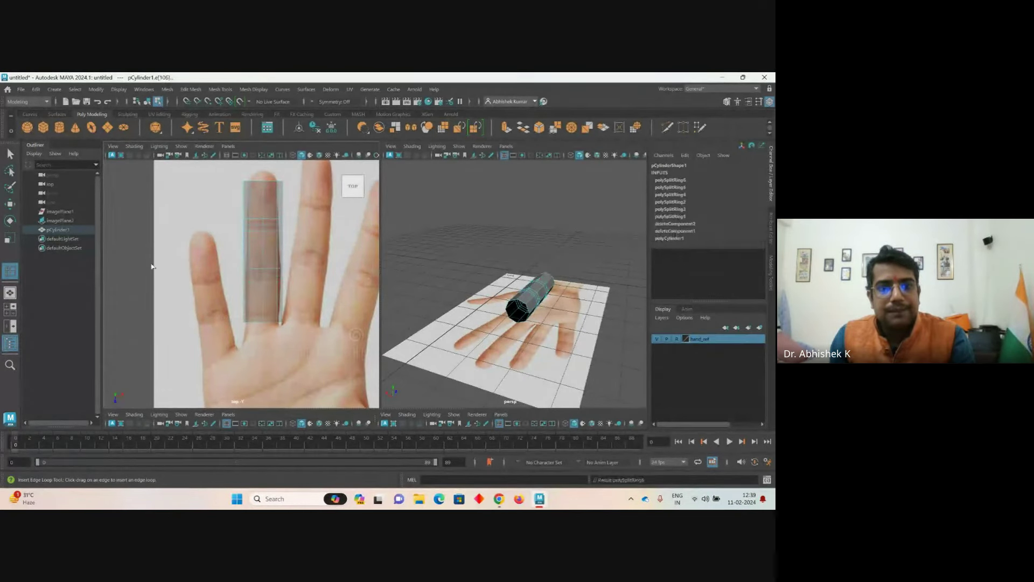
# - Hide the grid in the perspective view and check the cylinder from the fingertip side
pyautogui.keyDown('alt'); pyautogui.moveTo(481, 284); pyautogui.dragTo(452, 173); pyautogui.keyUp('alt')
pyautogui.click(504, 156)
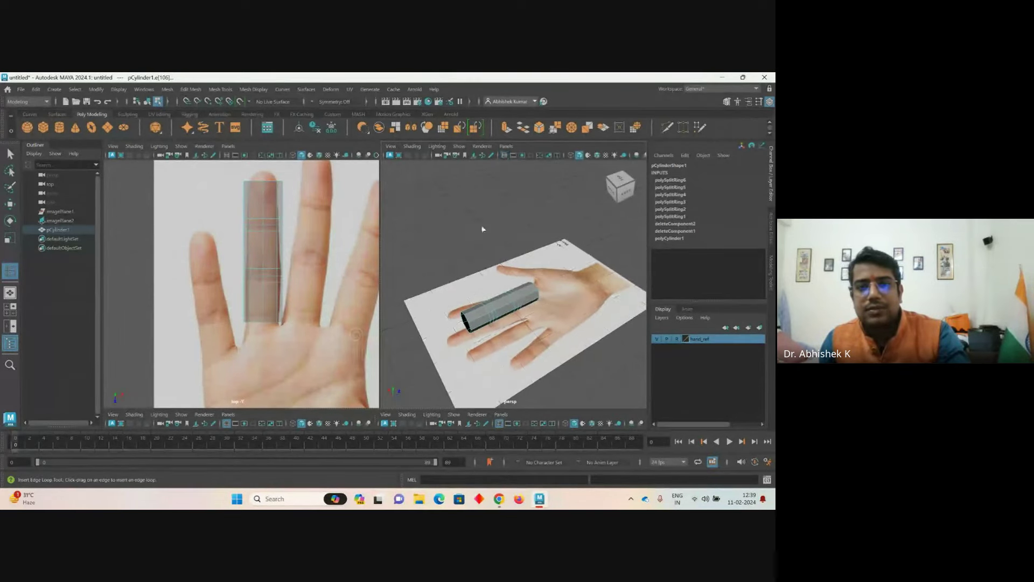
pyautogui.keyDown('alt'); pyautogui.moveTo(478, 238); pyautogui.dragTo(501, 240); pyautogui.keyUp('alt')
pyautogui.keyDown('alt'); pyautogui.moveTo(501, 240); pyautogui.dragTo(502, 219, button='middle'); pyautogui.keyUp('alt')
pyautogui.scroll(3, 282, 231)
pyautogui.scroll(-1, 281, 231)
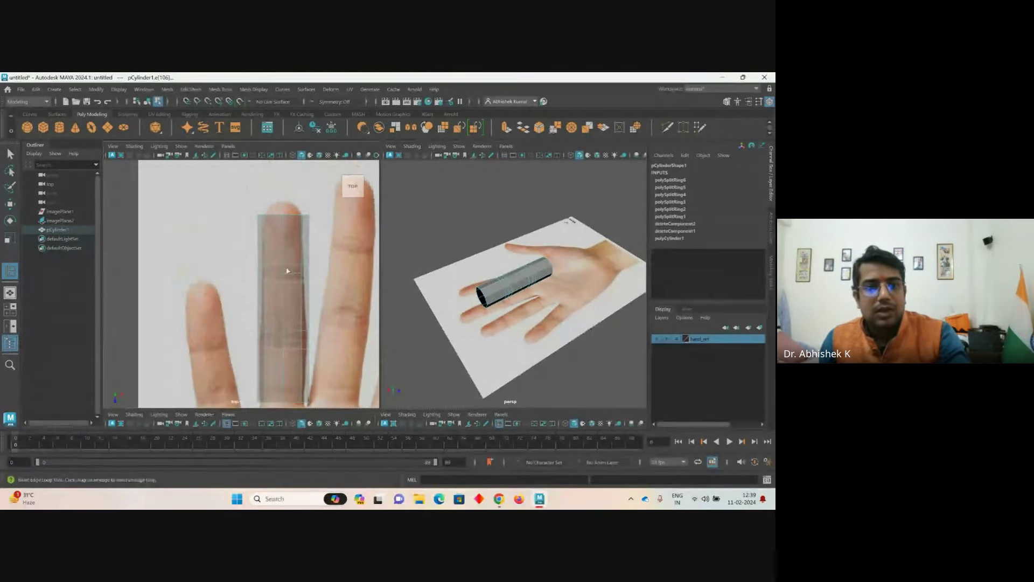
# - Switch the cylinder to vertex mode and narrow its fingertip-end vertex row to match the finger's outline
pyautogui.moveTo(282, 232); pyautogui.dragTo(237, 231, button='right')
pyautogui.press('w')
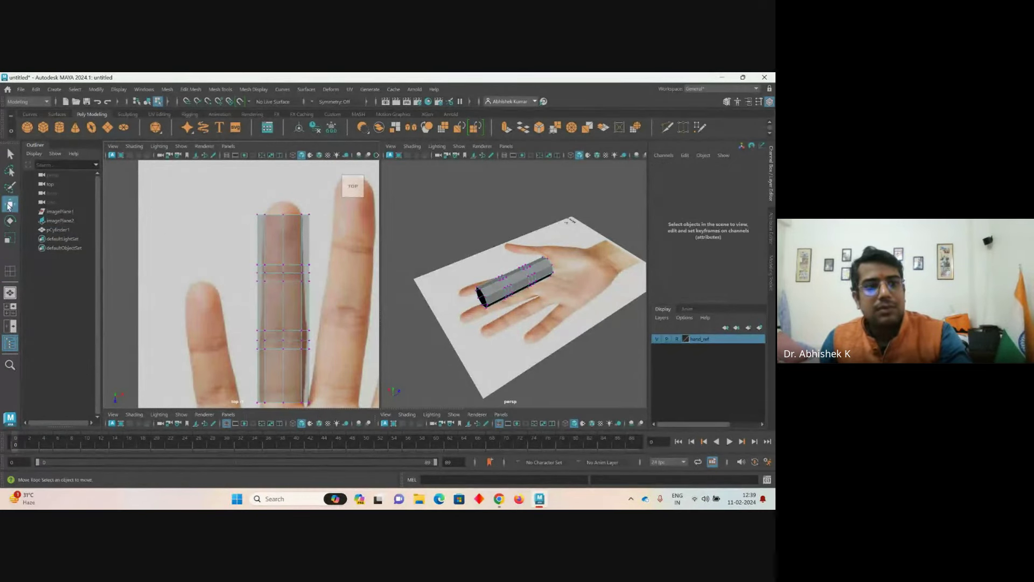
pyautogui.moveTo(253, 208); pyautogui.dragTo(328, 217)
pyautogui.keyDown('alt'); pyautogui.moveTo(314, 263); pyautogui.dragTo(311, 231, button='middle'); pyautogui.keyUp('alt')
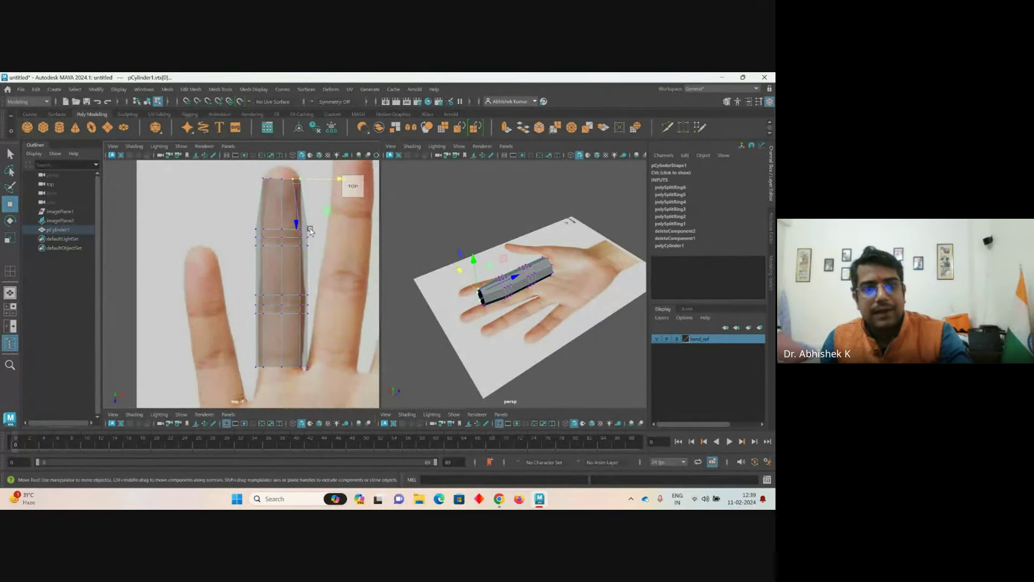
# - Scale the vertex rows at the upper joint, lower joint and finger base to the ring finger's width
pyautogui.moveTo(247, 228); pyautogui.dragTo(316, 237)
pyautogui.press('r')
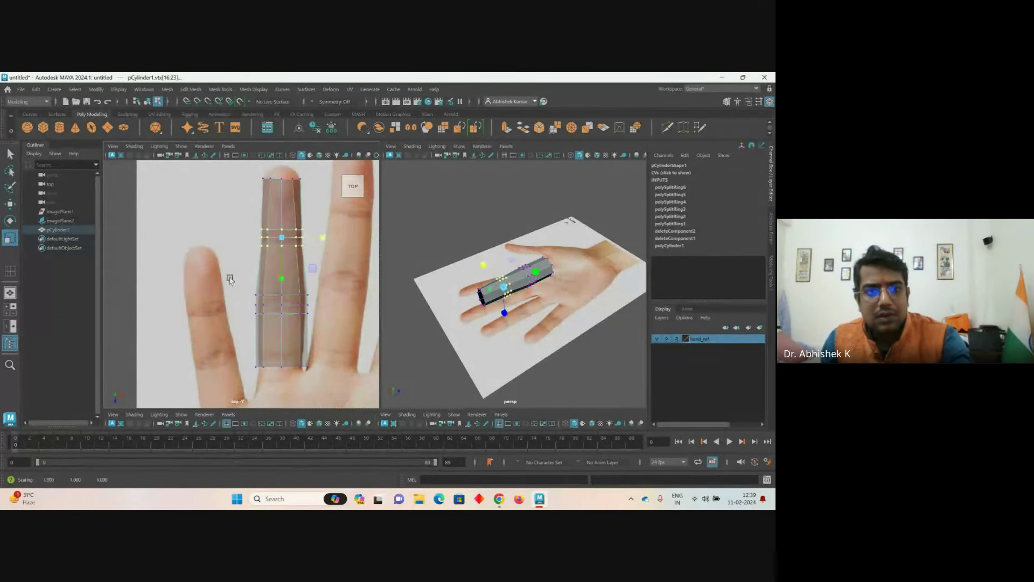
pyautogui.moveTo(327, 319); pyautogui.dragTo(320, 305)
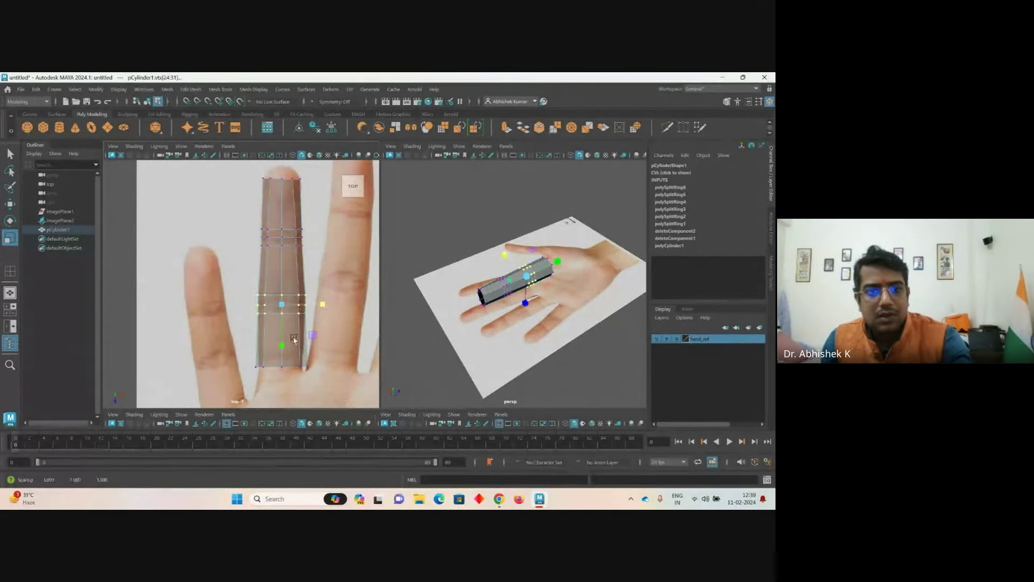
pyautogui.moveTo(232, 350); pyautogui.dragTo(315, 367)
pyautogui.press('w')
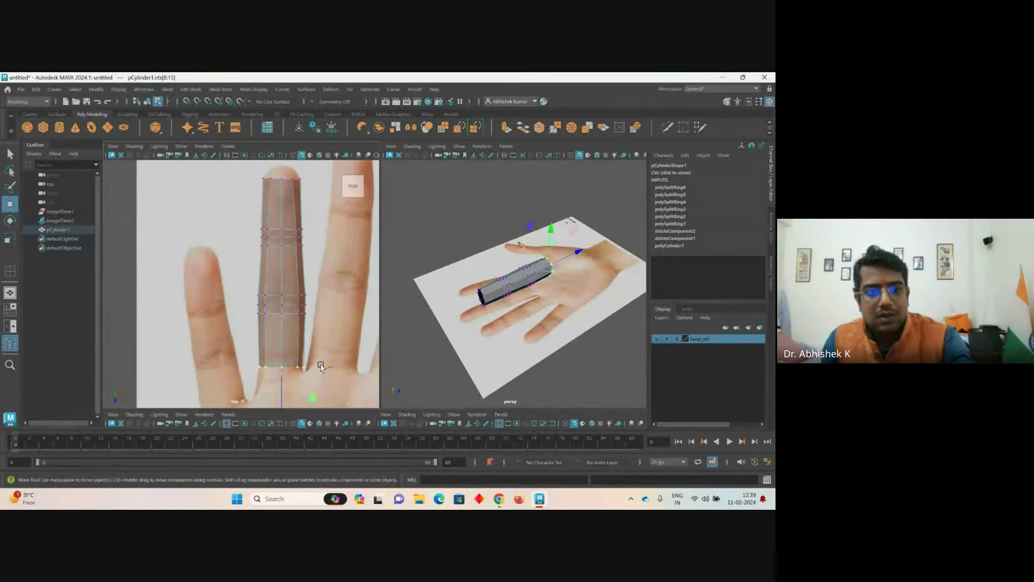
pyautogui.click(229, 261)
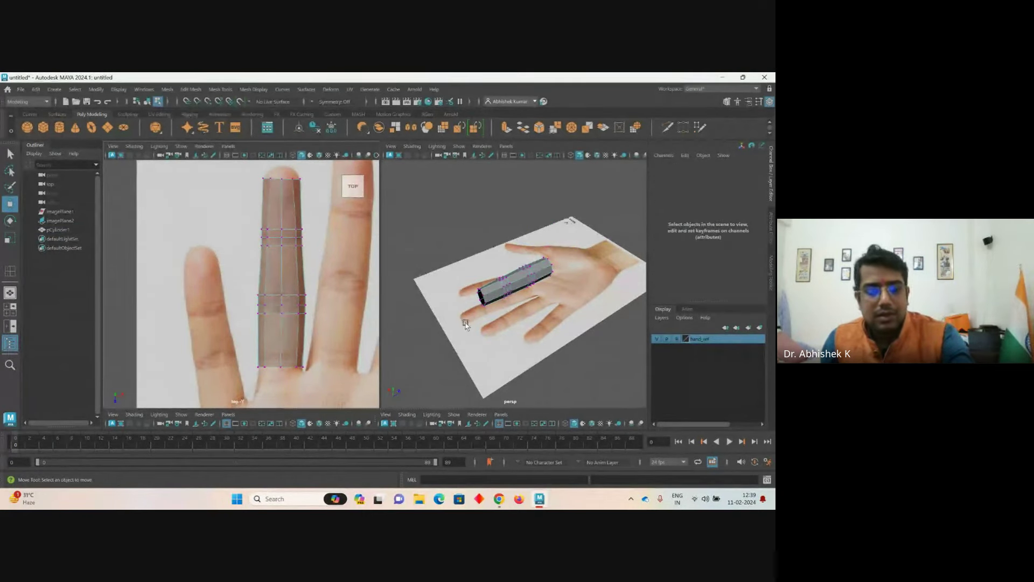
# - Select all the cylinder's vertices in the perspective view and flatten them slightly in height
pyautogui.keyDown('alt'); pyautogui.moveTo(464, 305); pyautogui.dragTo(502, 287); pyautogui.keyUp('alt')
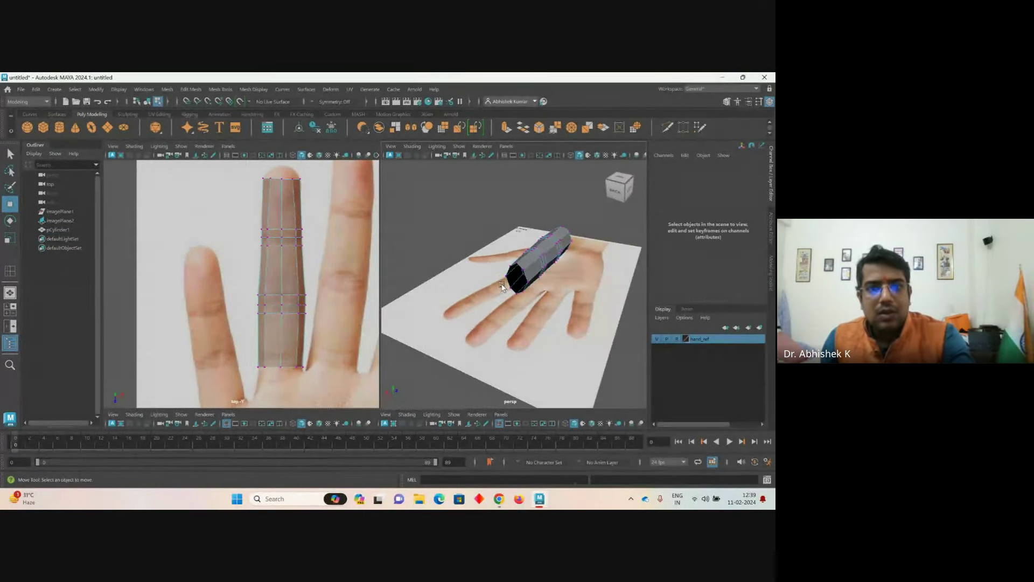
pyautogui.scroll(3, 502, 294)
pyautogui.moveTo(487, 162); pyautogui.dragTo(612, 347)
pyautogui.press('r')
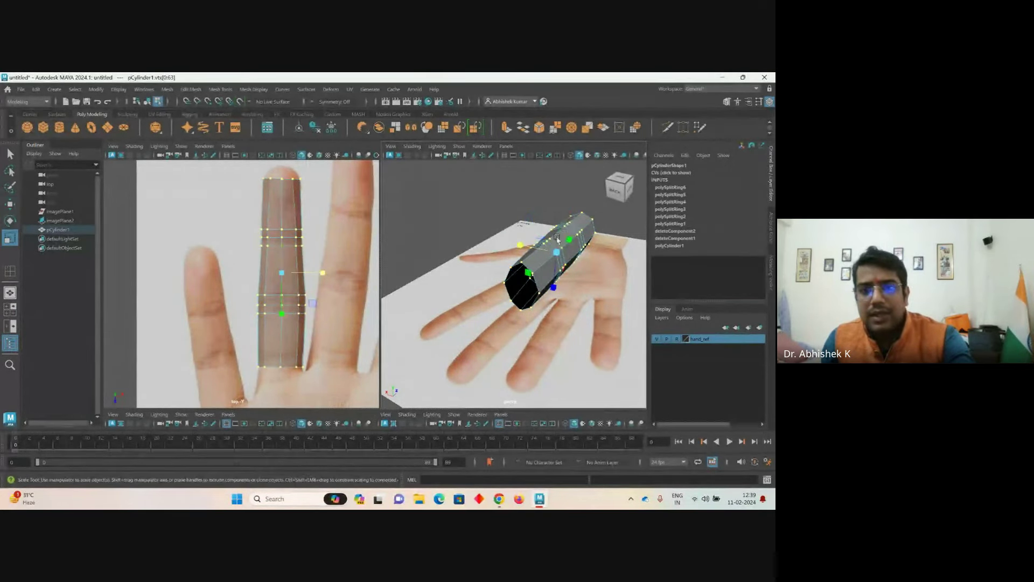
pyautogui.moveTo(554, 289); pyautogui.dragTo(554, 287)
pyautogui.click(507, 285)
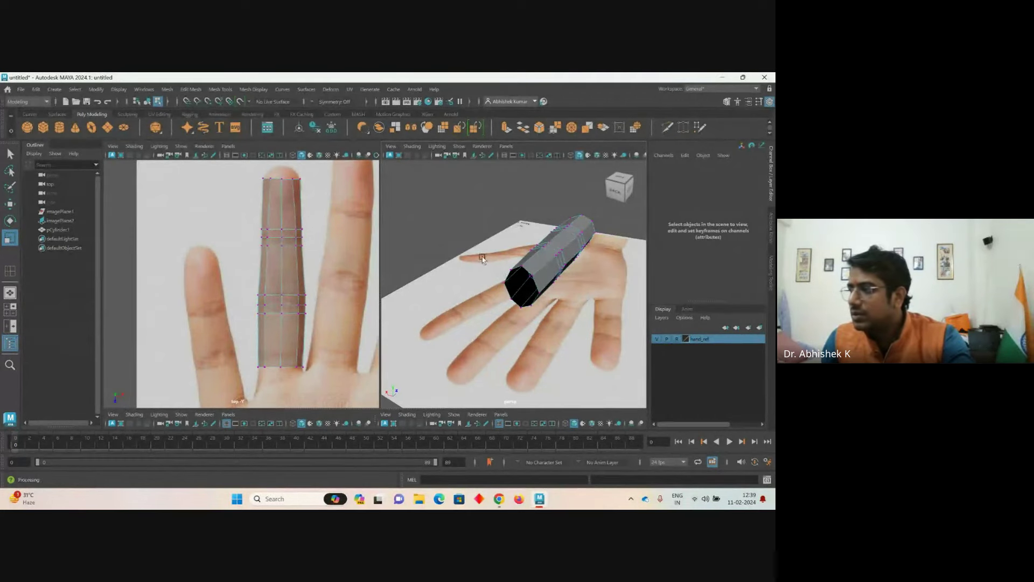
# - Switch the cylinder to edge mode and select the open border edge loop at its fingertip end
pyautogui.moveTo(555, 248); pyautogui.dragTo(592, 216, button='right')
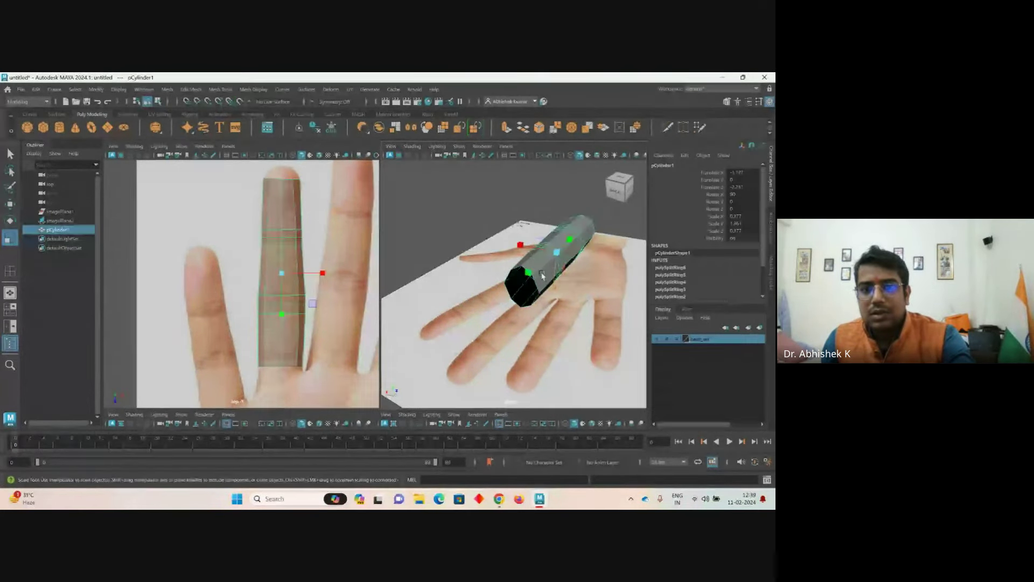
pyautogui.rightClick(511, 269)
pyautogui.moveTo(512, 269); pyautogui.dragTo(512, 218, button='right')
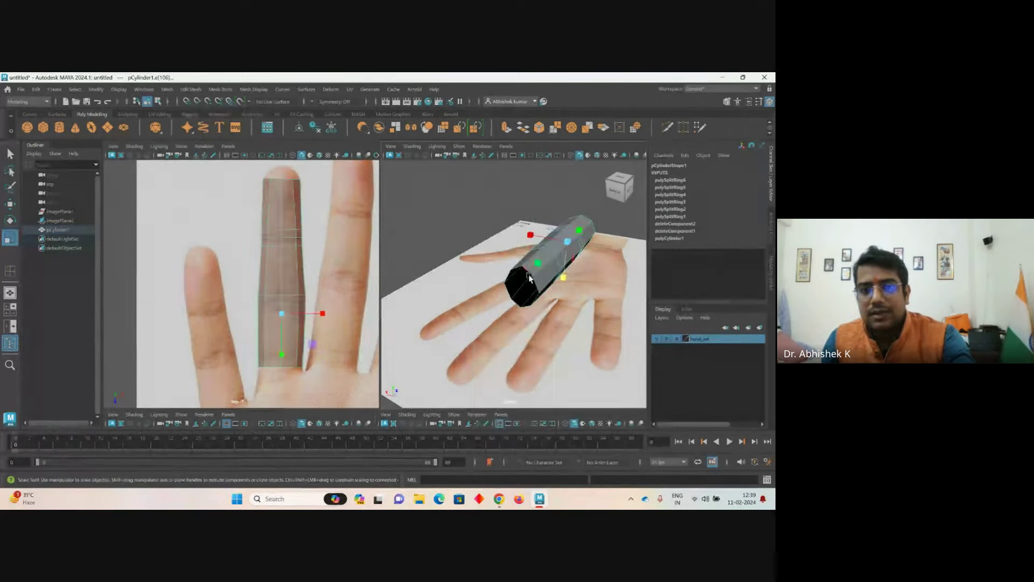
pyautogui.click(544, 298)
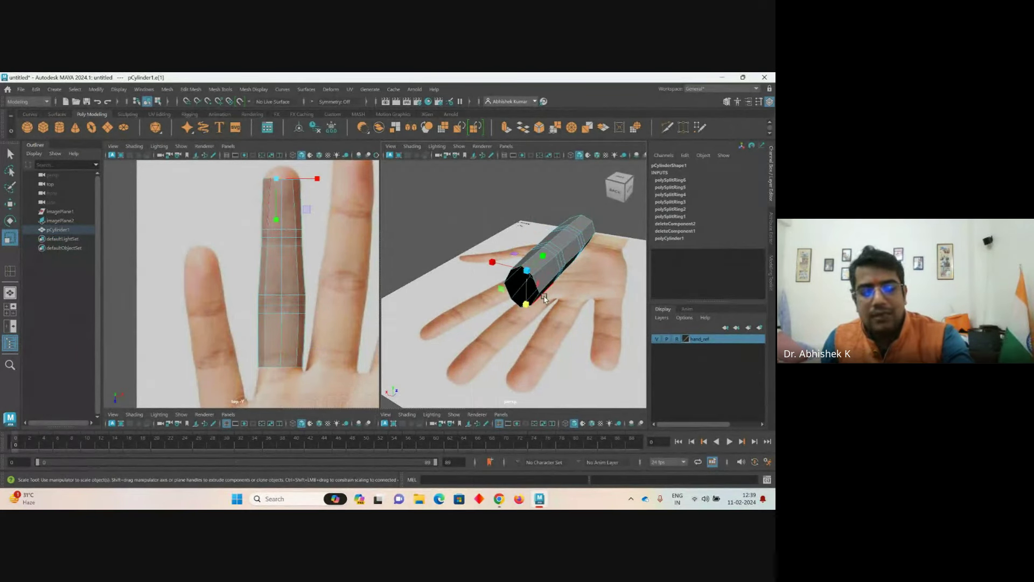
pyautogui.press('q')
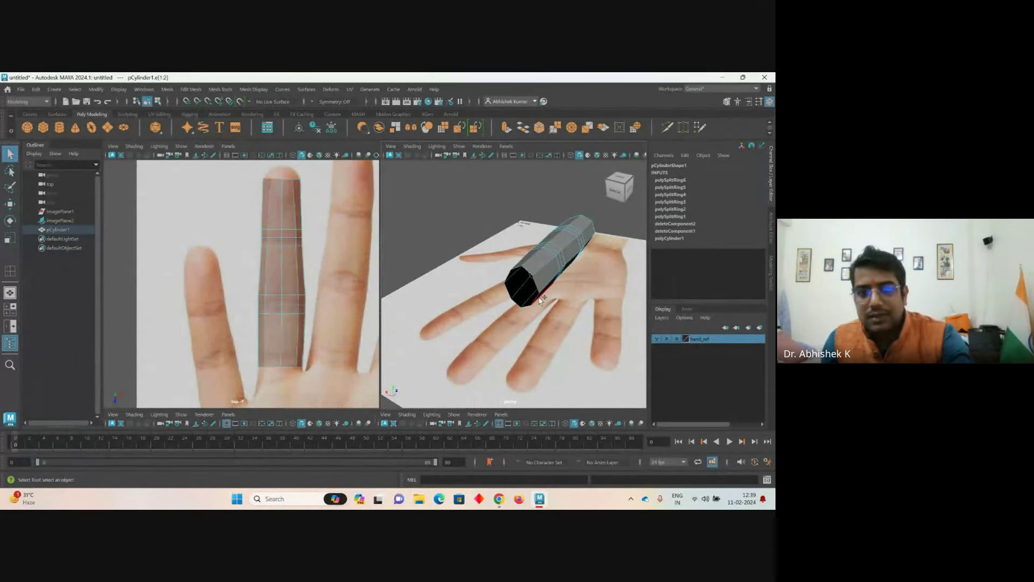
pyautogui.scroll(5, 556, 338)
pyautogui.scroll(-3, 554, 337)
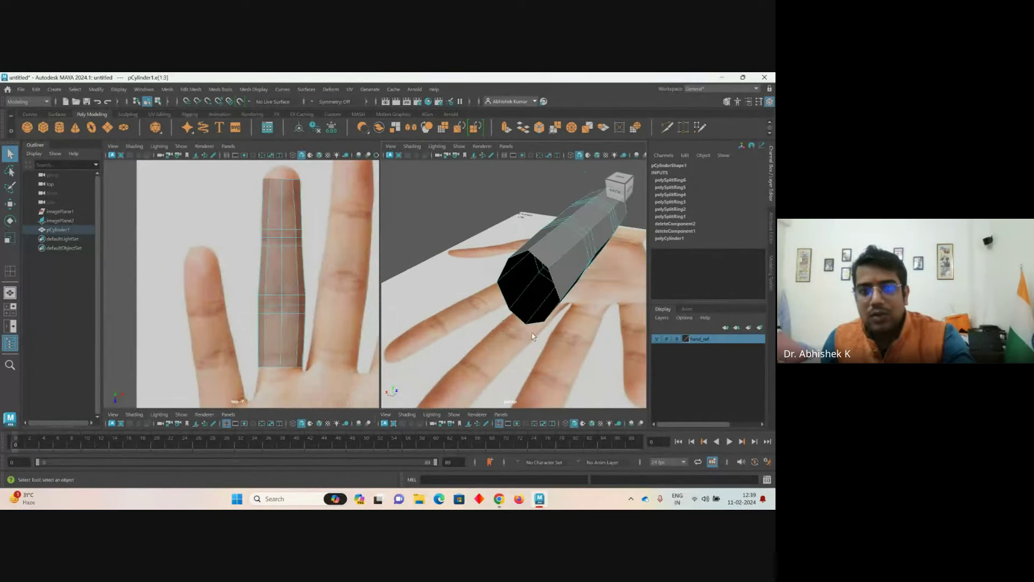
pyautogui.click(487, 326)
pyautogui.doubleClick(536, 258)
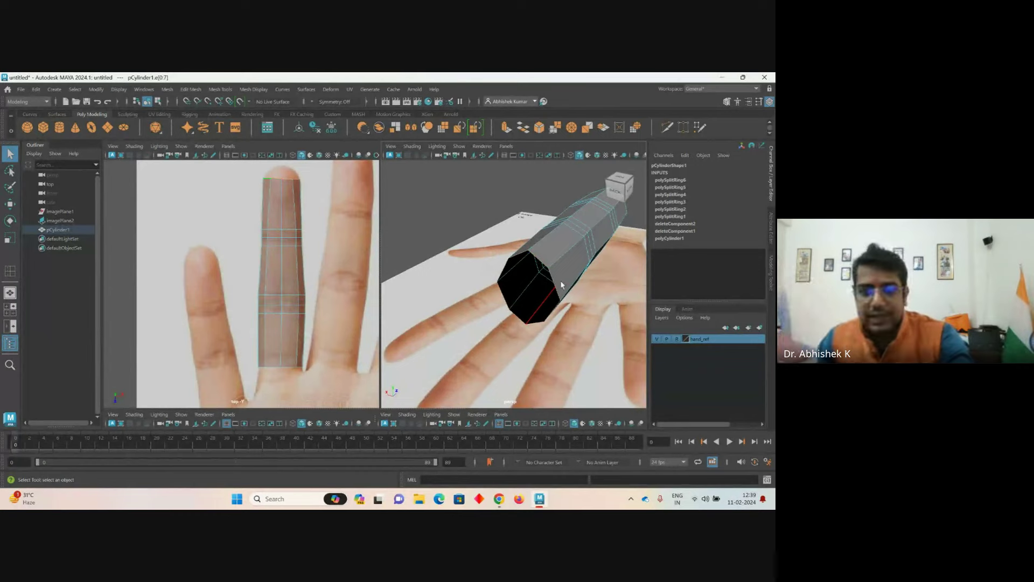
pyautogui.press('f')
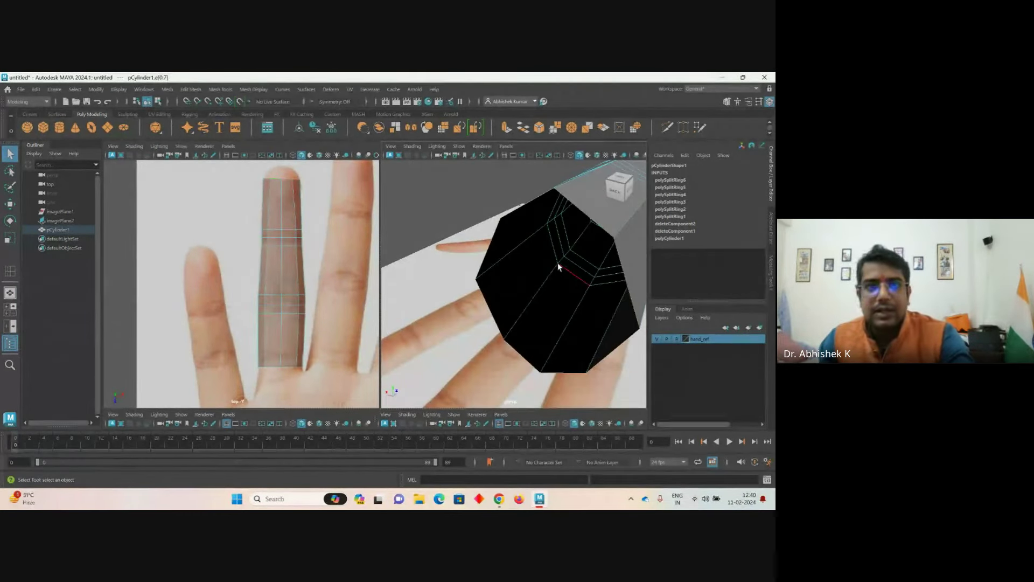
pyautogui.doubleClick(562, 195)
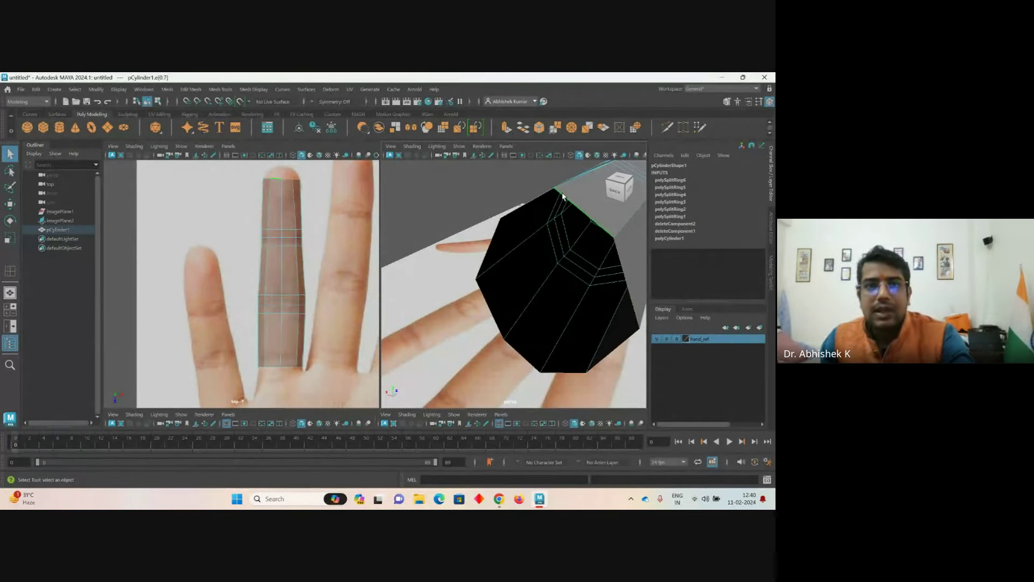
# - Extrude the fingertip border edges and scale the new edge ring inward
pyautogui.click(220, 90)
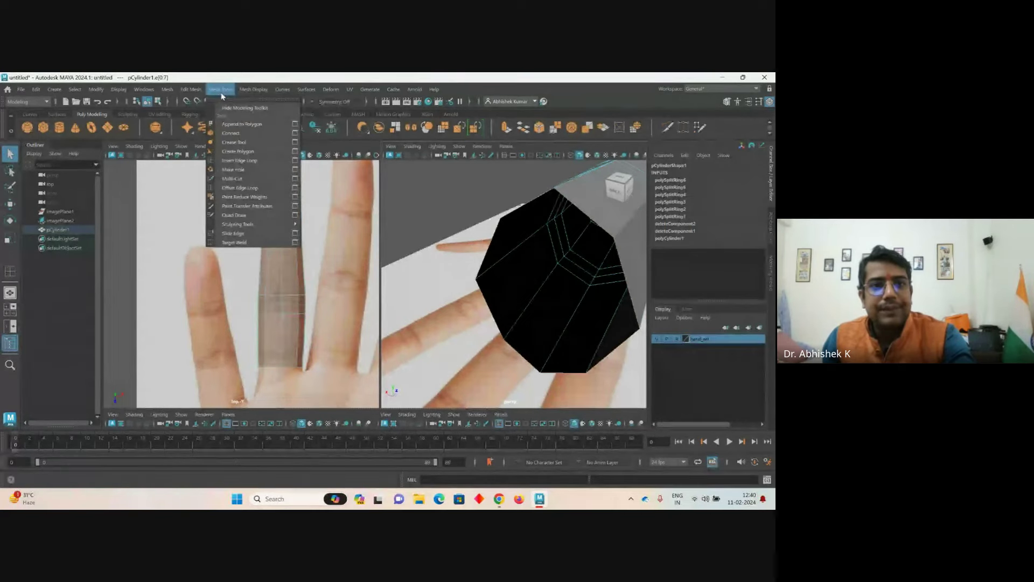
pyautogui.moveTo(254, 92)
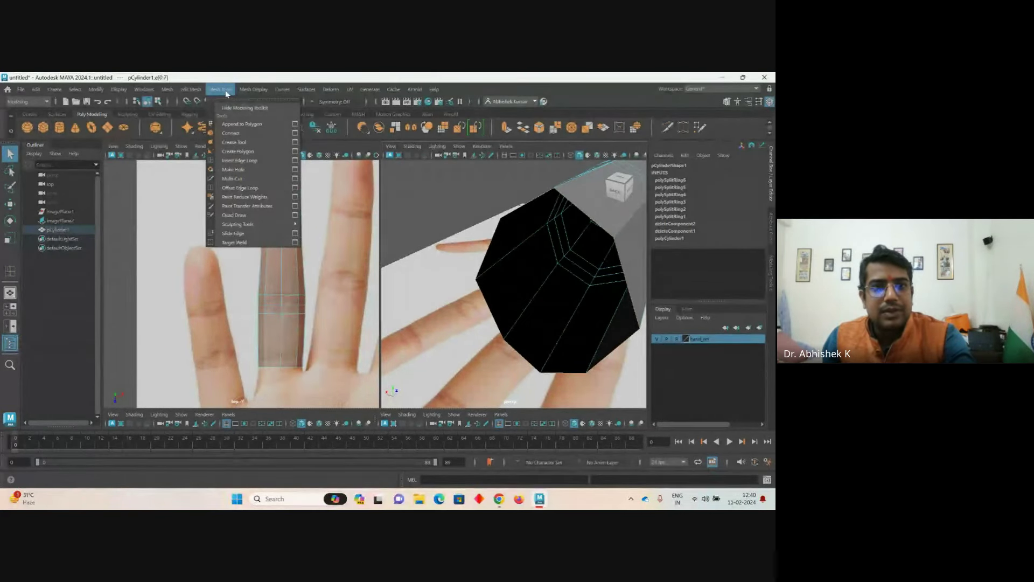
pyautogui.moveTo(191, 89)
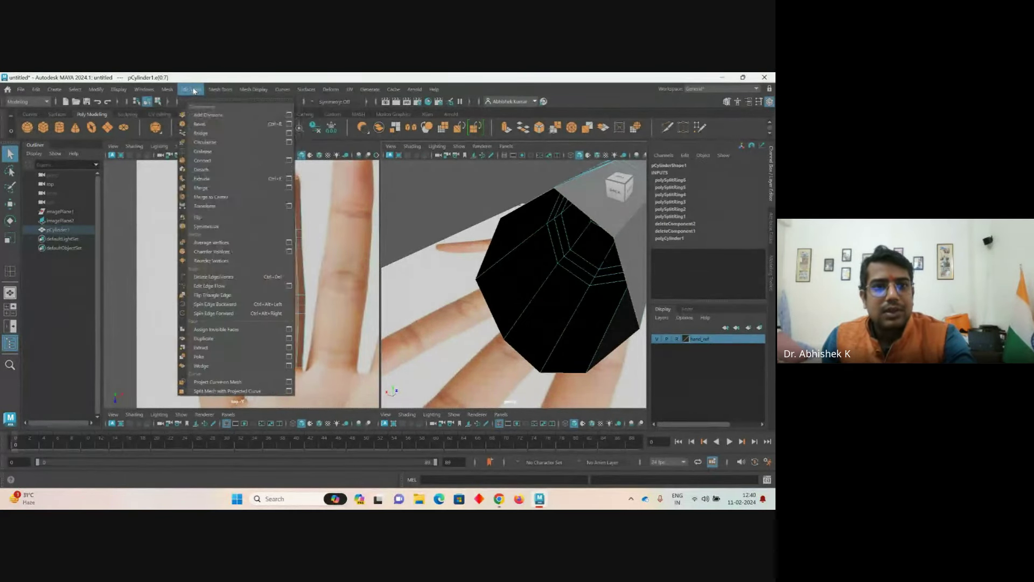
pyautogui.click(202, 182)
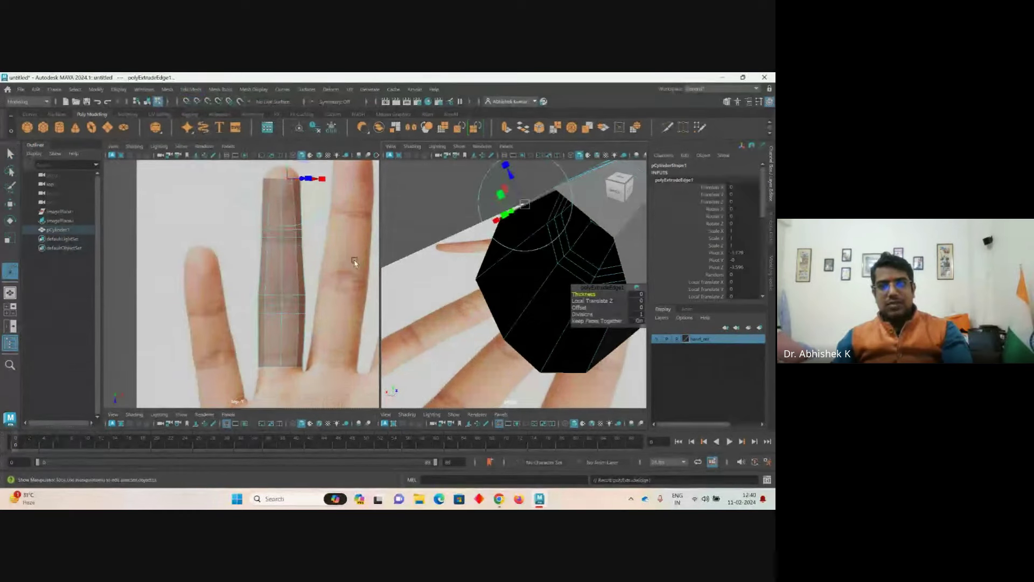
pyautogui.press('r')
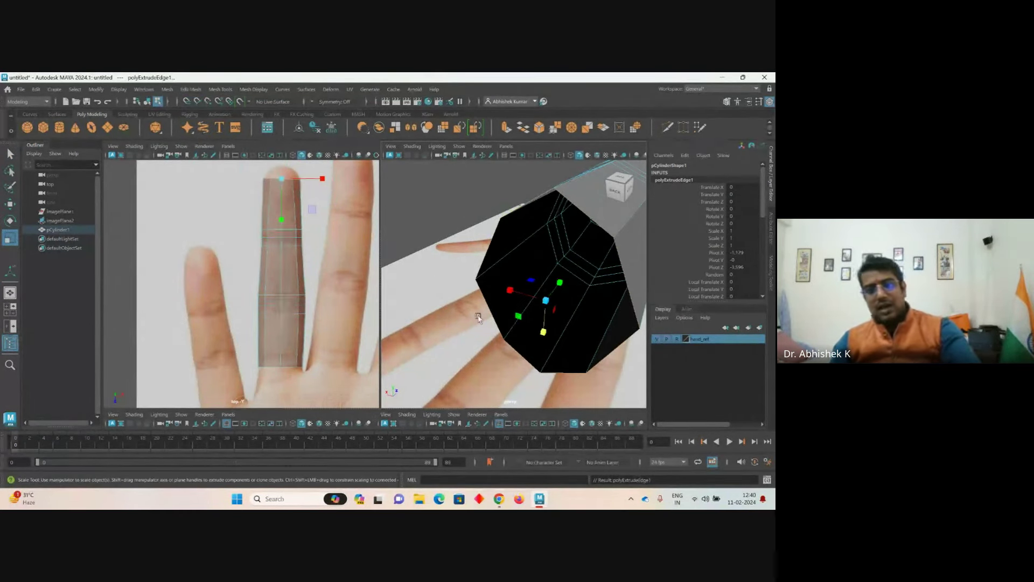
pyautogui.moveTo(545, 301); pyautogui.dragTo(493, 240)
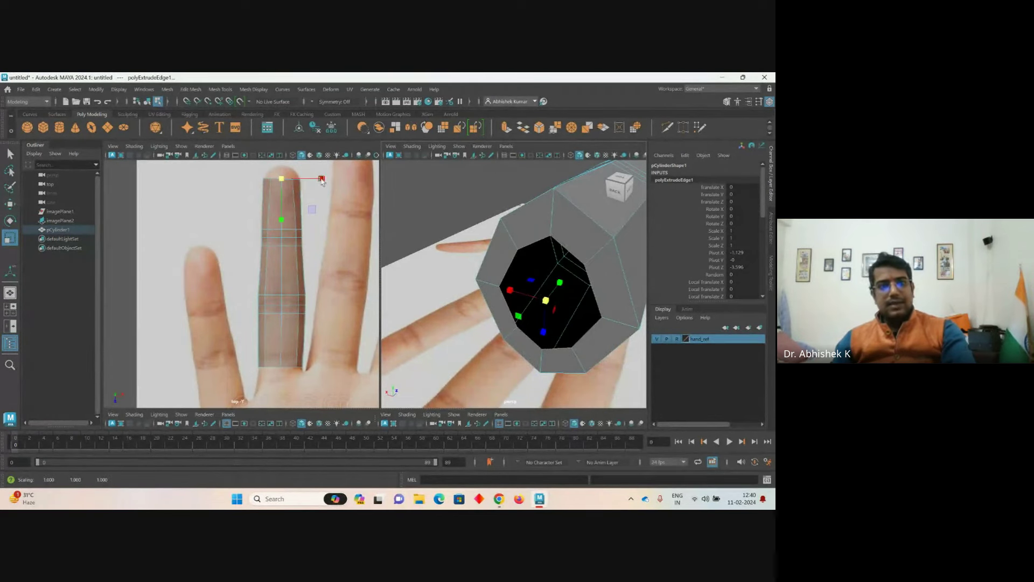
# - Move the extruded edge ring out to the fingertip and shrink it slightly to follow the finger's outline
pyautogui.press('w')
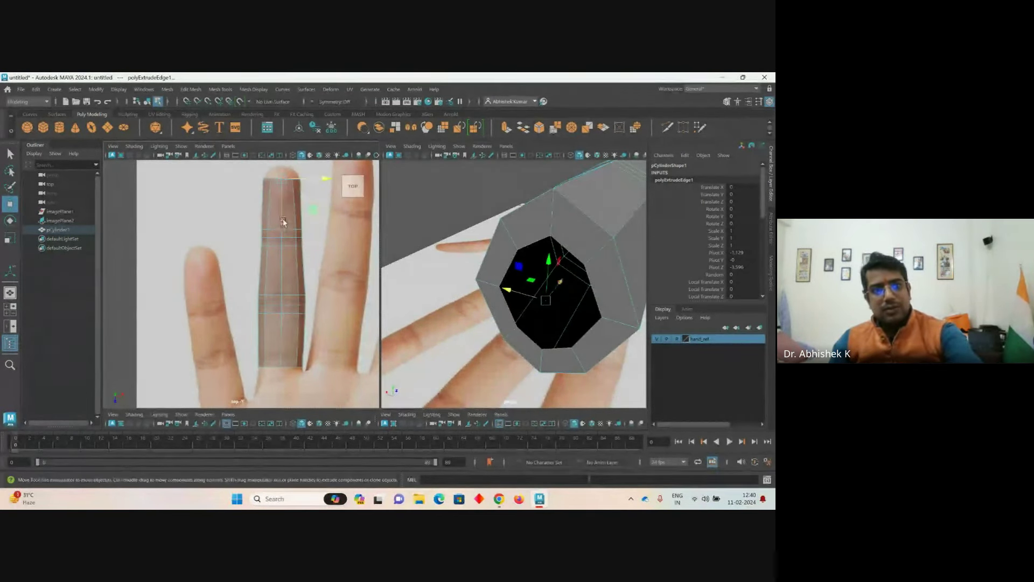
pyautogui.moveTo(283, 220); pyautogui.dragTo(285, 207)
pyautogui.press('r')
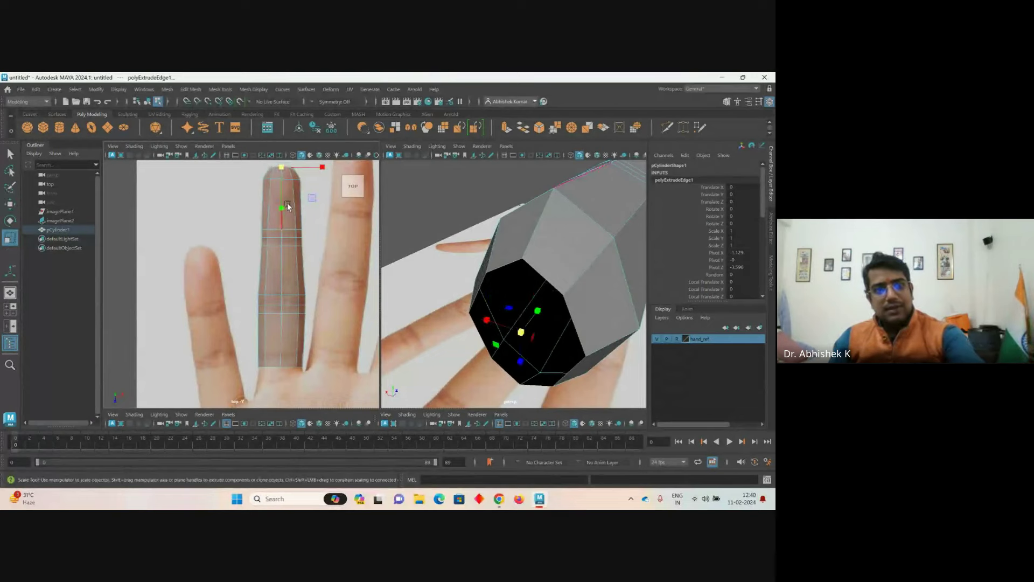
pyautogui.moveTo(286, 169); pyautogui.dragTo(281, 171)
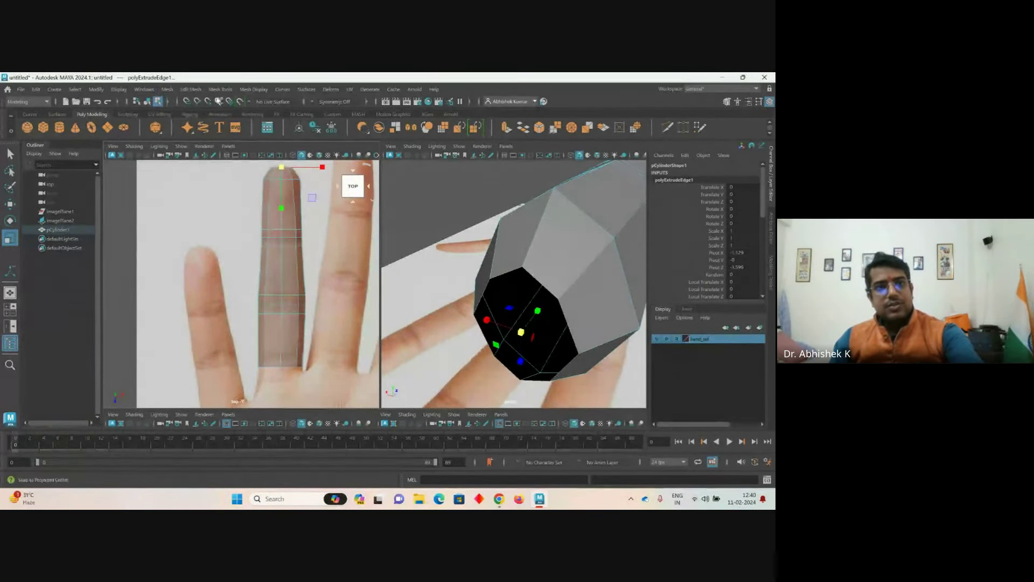
# - Extrude the fingertip border edges again, scale the new ring inward and move it slightly toward the tip
pyautogui.click(165, 90)
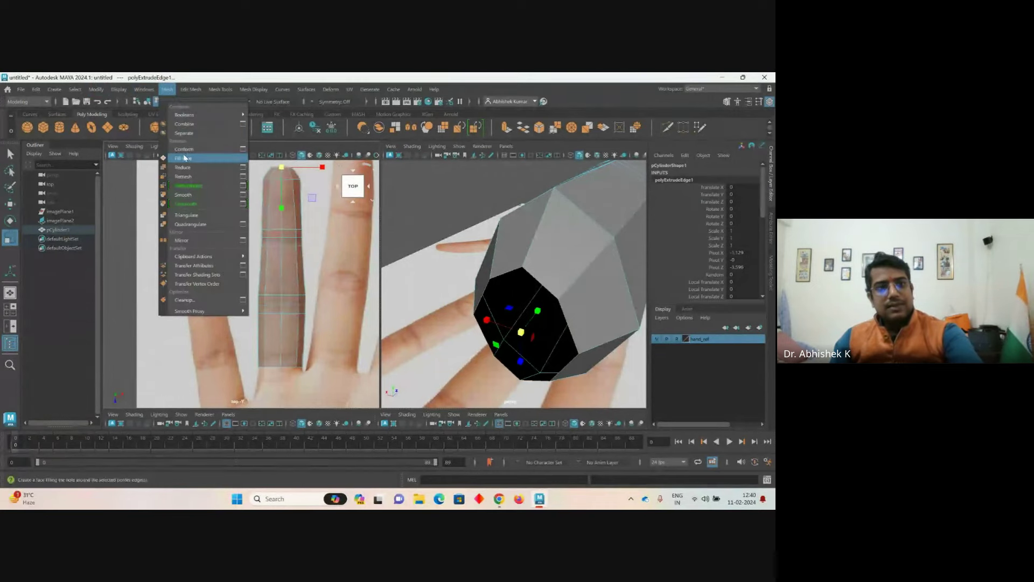
pyautogui.moveTo(190, 90)
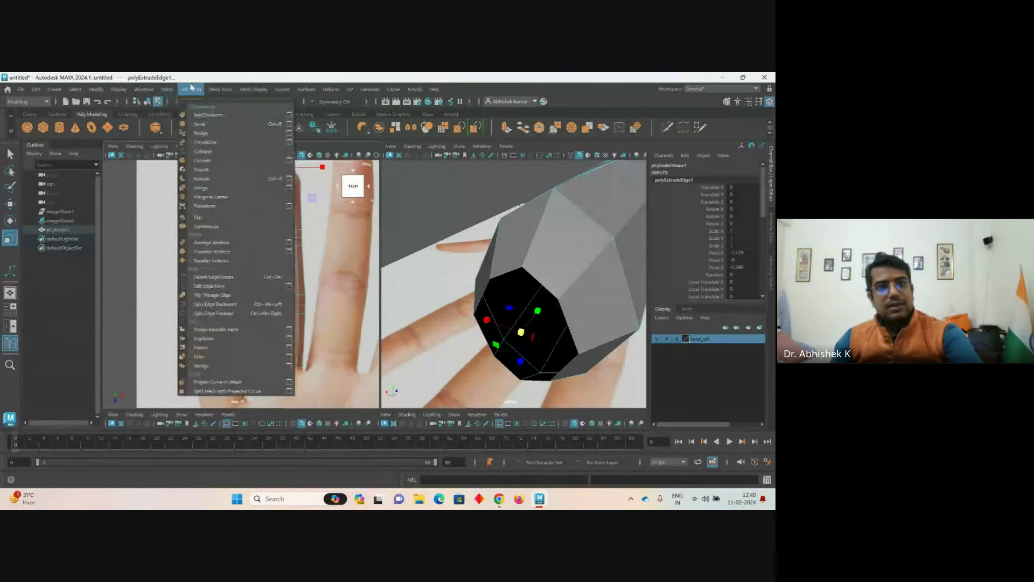
pyautogui.click(211, 181)
pyautogui.press('r')
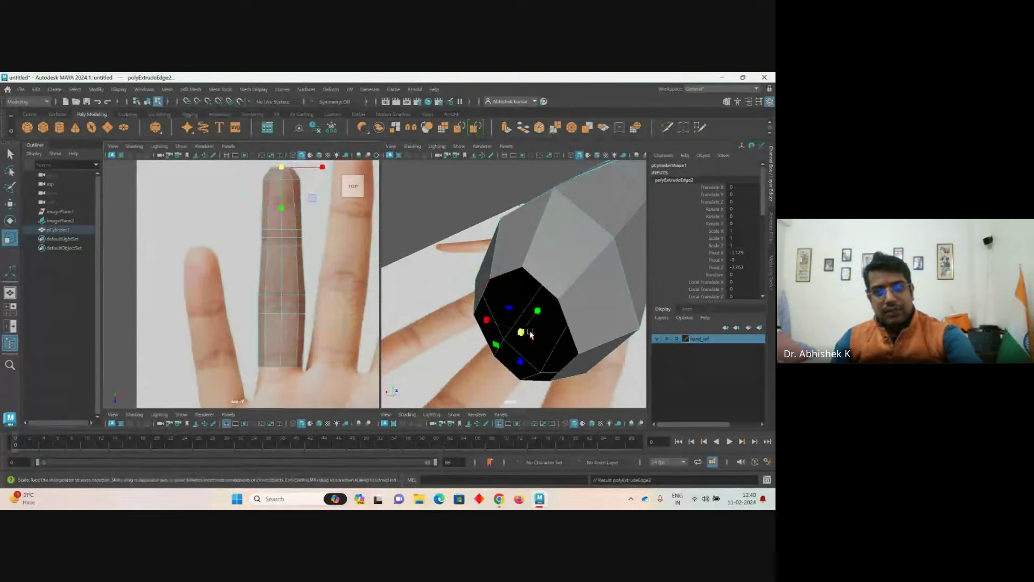
pyautogui.moveTo(519, 335); pyautogui.dragTo(534, 316)
pyautogui.press('w')
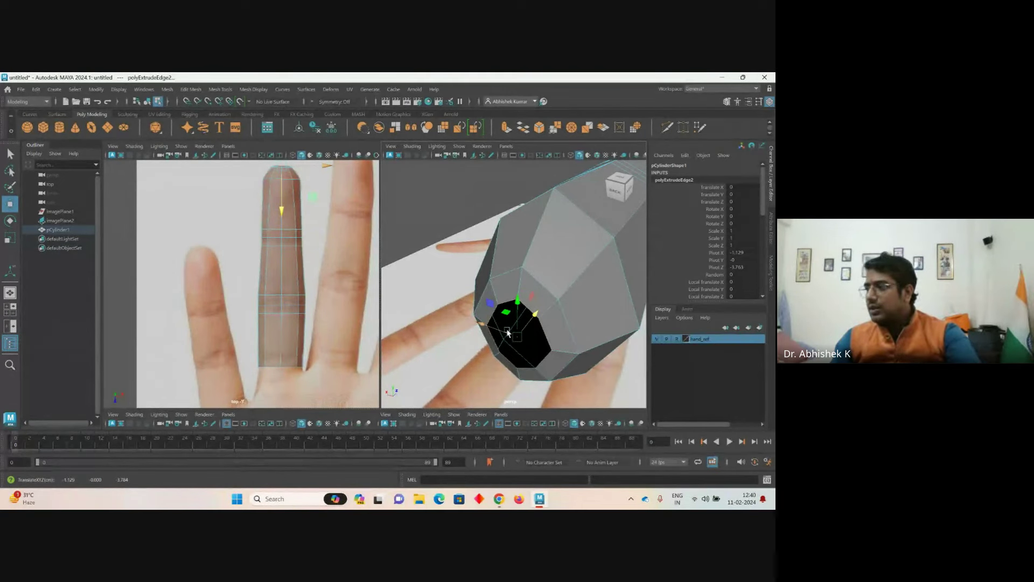
pyautogui.keyDown('shift'); pyautogui.rightClick(529, 310); pyautogui.keyUp('shift')
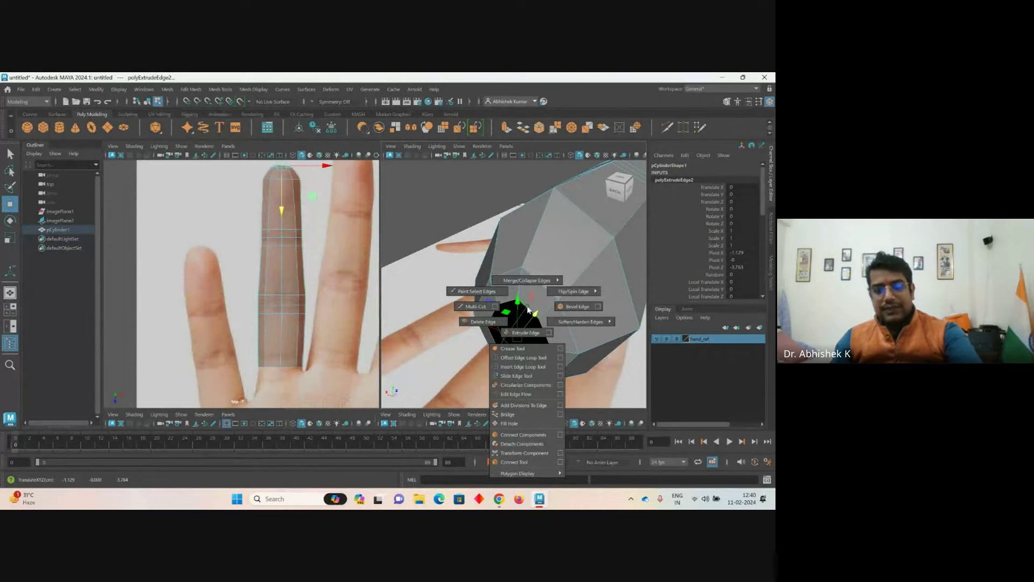
pyautogui.click(191, 90)
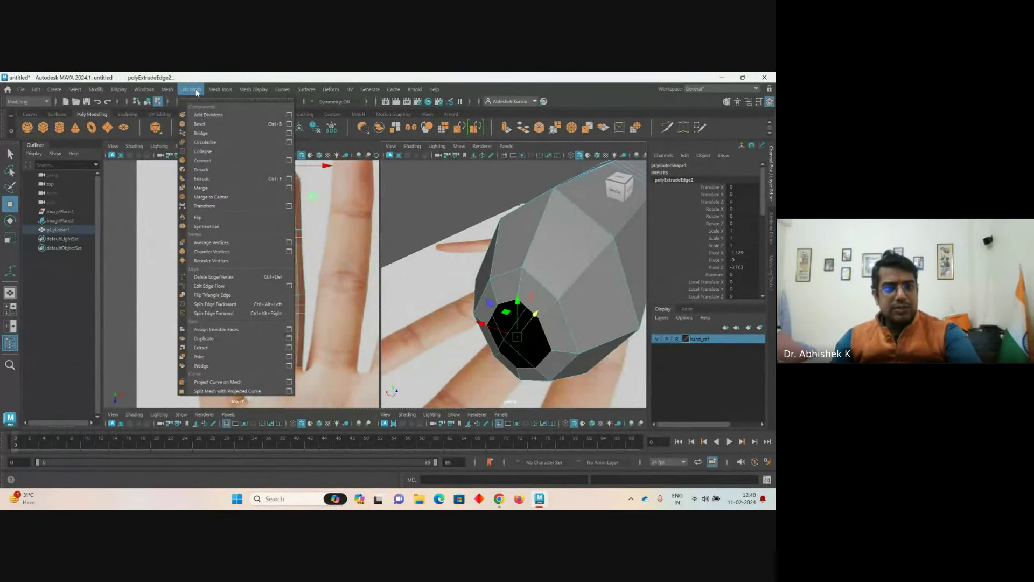
pyautogui.moveTo(218, 93)
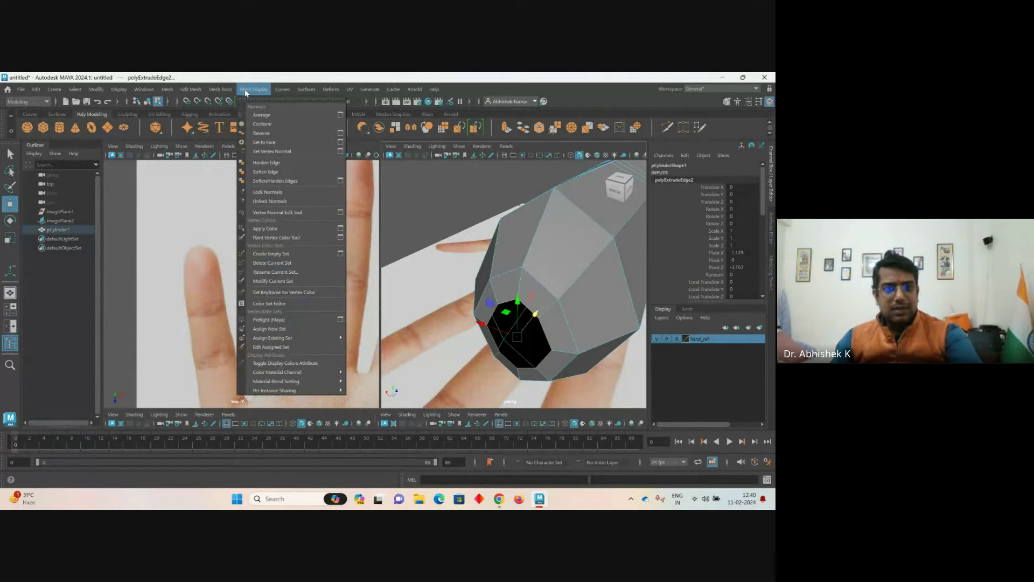
pyautogui.moveTo(163, 90)
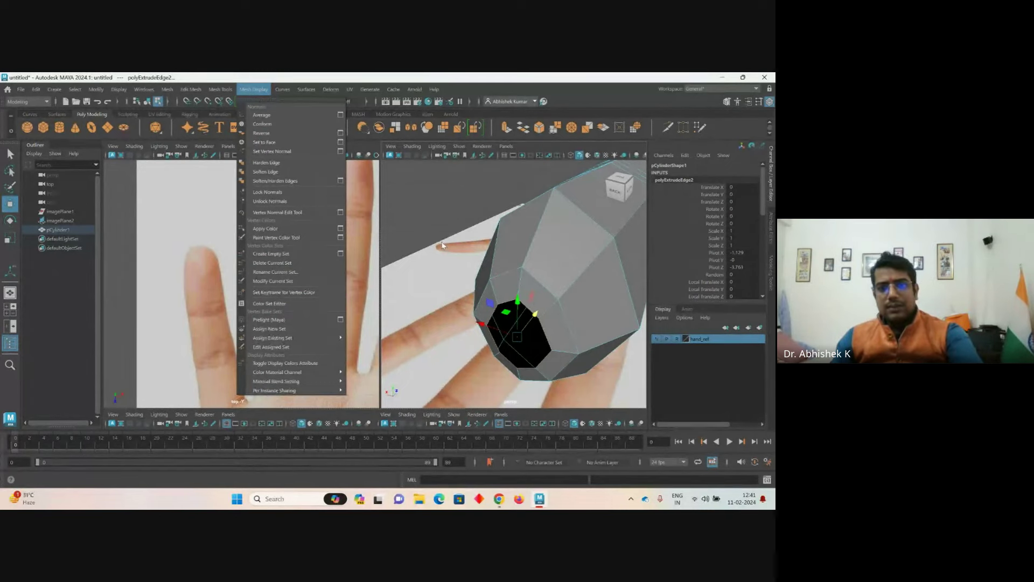
pyautogui.click(506, 303)
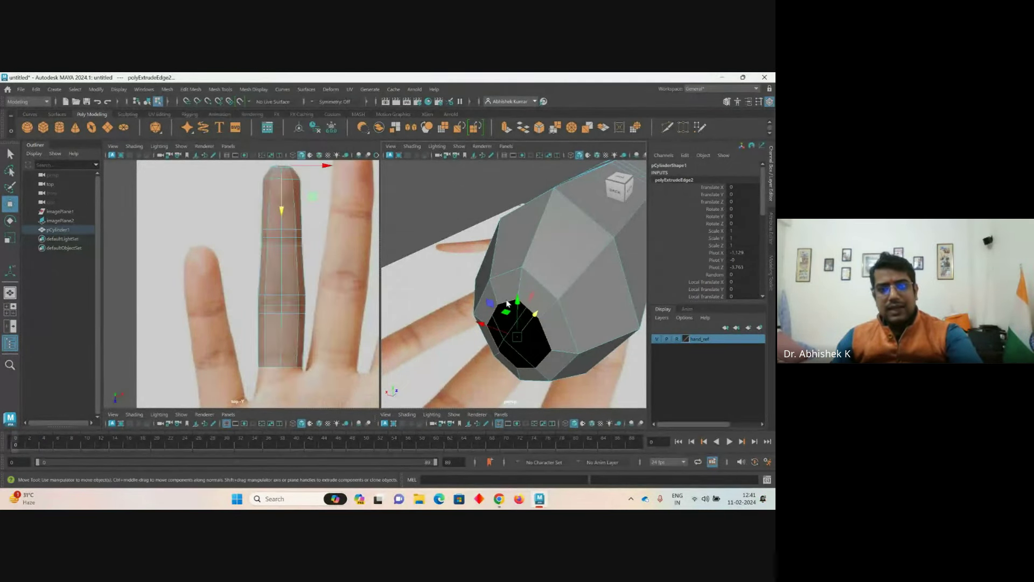
# - Try merging the fingertip's open border edges to the center, and undo the merge
pyautogui.keyDown('shift'); pyautogui.rightClick(506, 303); pyautogui.keyUp('shift')
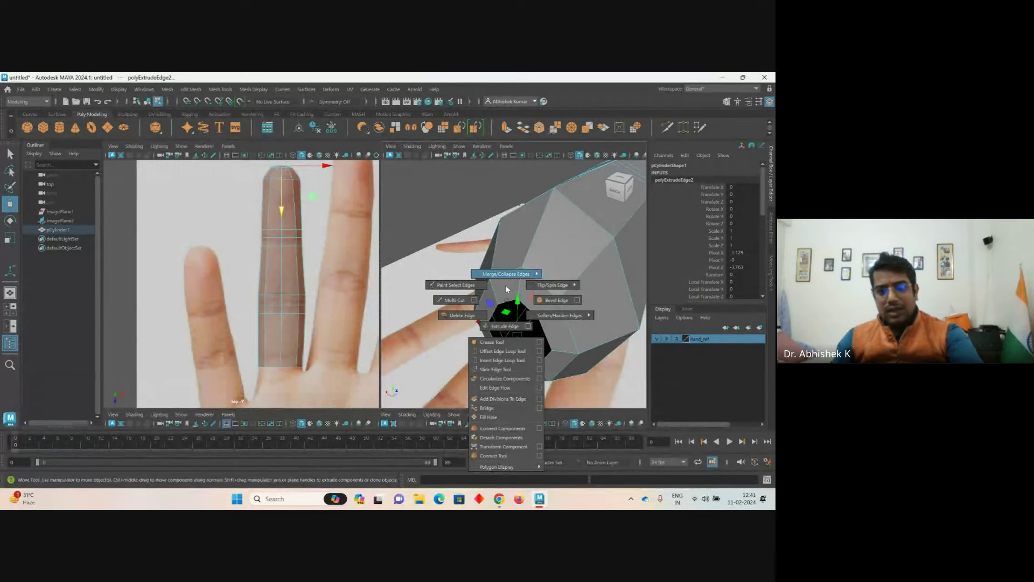
pyautogui.moveTo(507, 280)
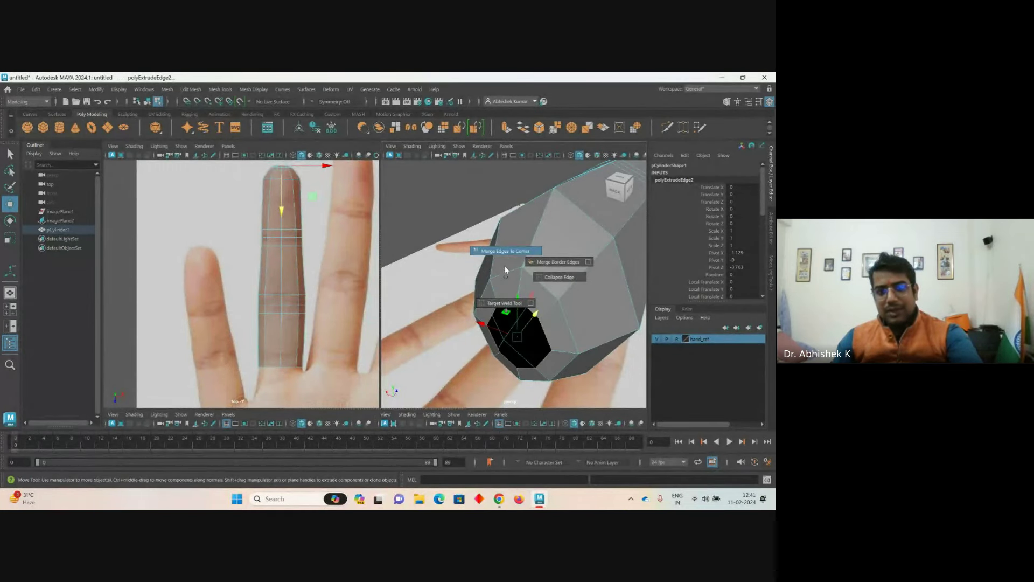
pyautogui.click(504, 252)
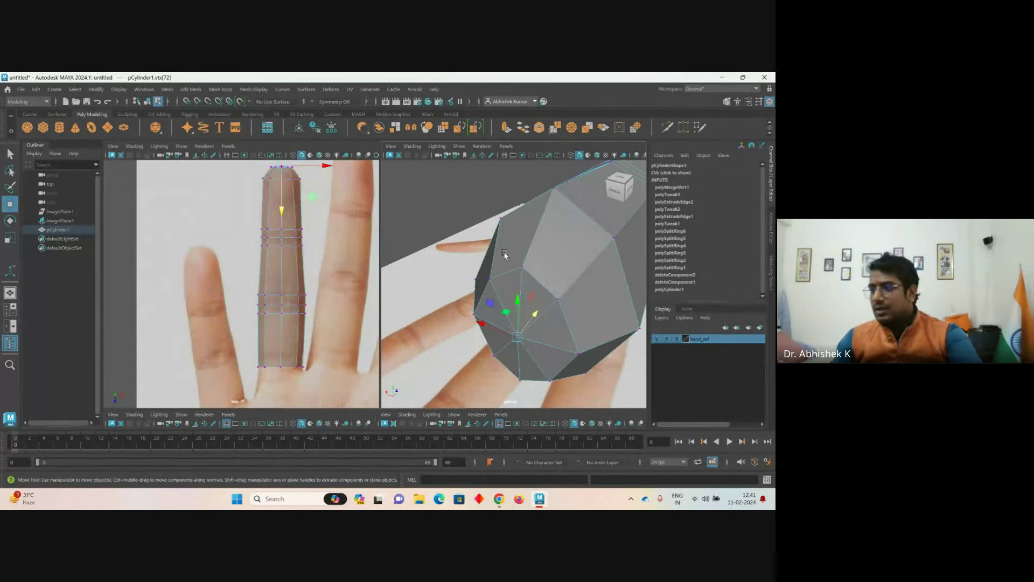
pyautogui.hotkey('ctrl', 'z')
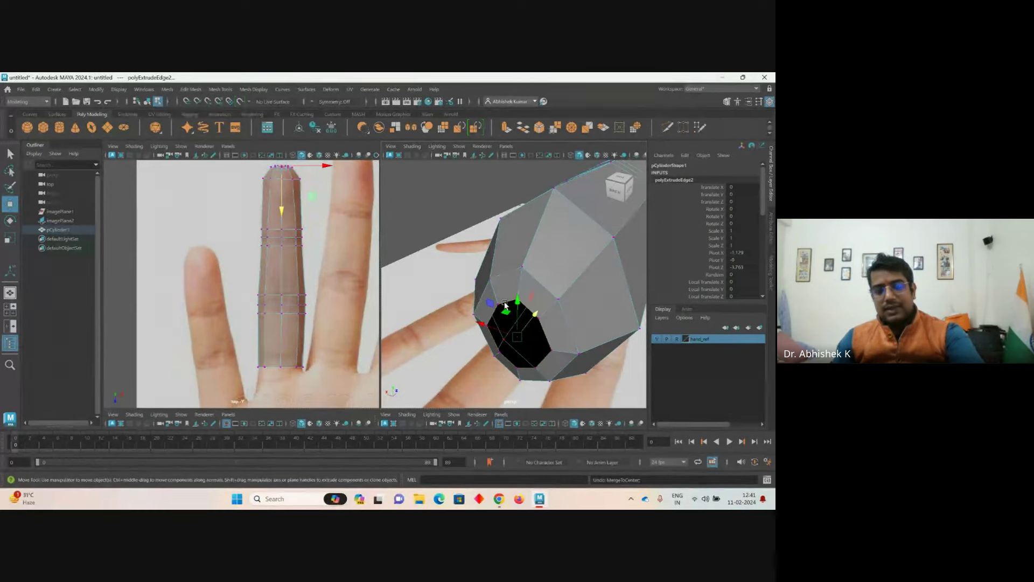
# - Close the fingertip hole by merging its border edges to the center, and clear the selection
pyautogui.keyDown('shift'); pyautogui.moveTo(505, 305); pyautogui.dragTo(505, 283, button='right'); pyautogui.keyUp('shift')
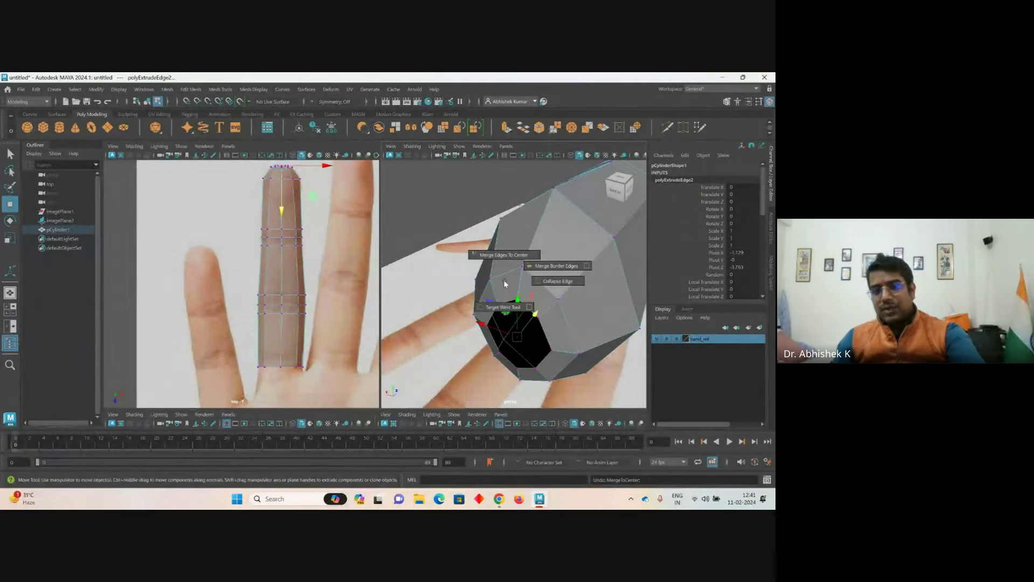
pyautogui.keyDown('shift'); pyautogui.moveTo(505, 283); pyautogui.dragTo(504, 258, button='right'); pyautogui.keyUp('shift')
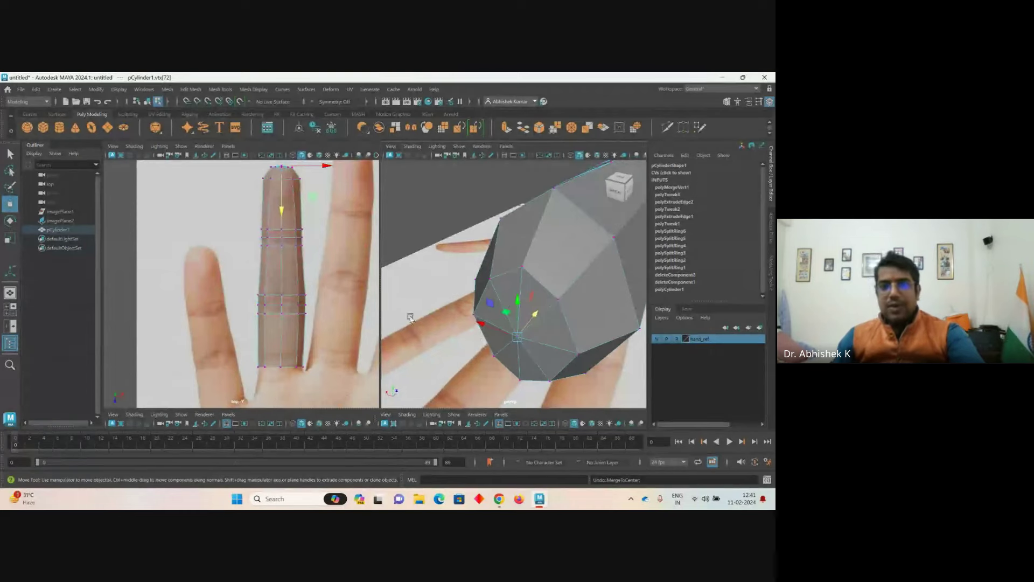
pyautogui.click(422, 238)
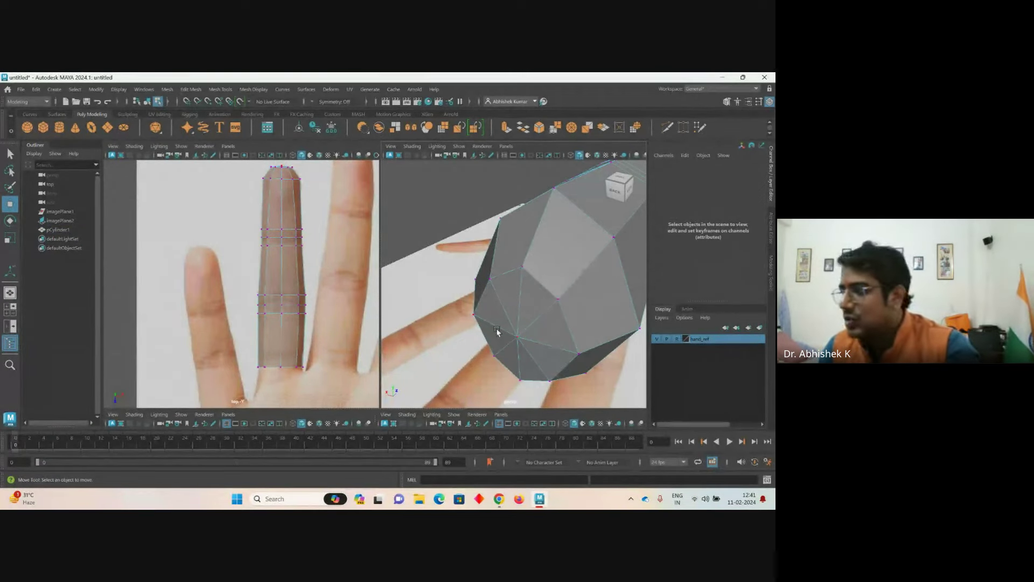
# - Switch the finger mesh from vertex to edge mode
pyautogui.rightClick(526, 297)
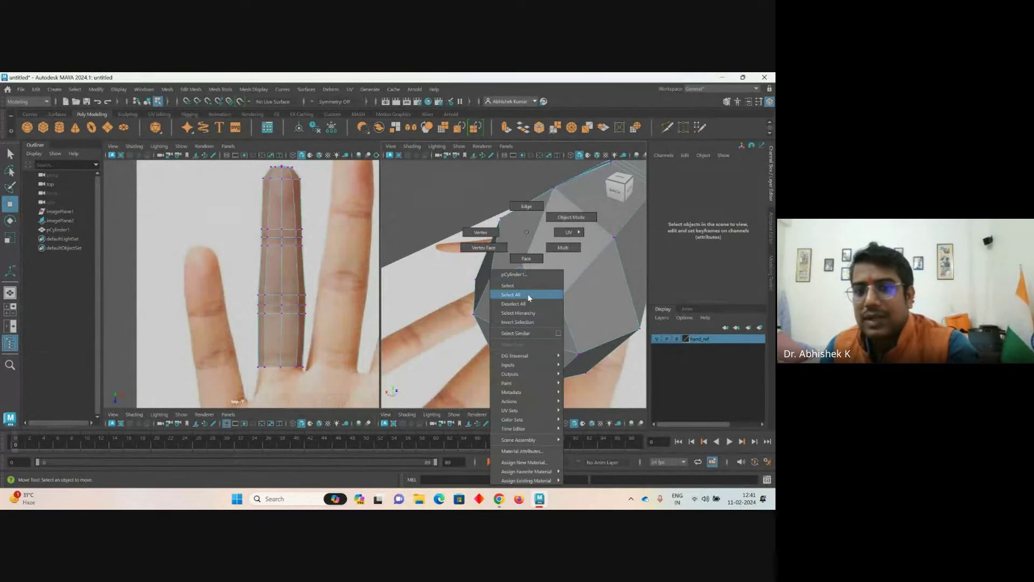
pyautogui.click(521, 206)
pyautogui.scroll(-5, 543, 299)
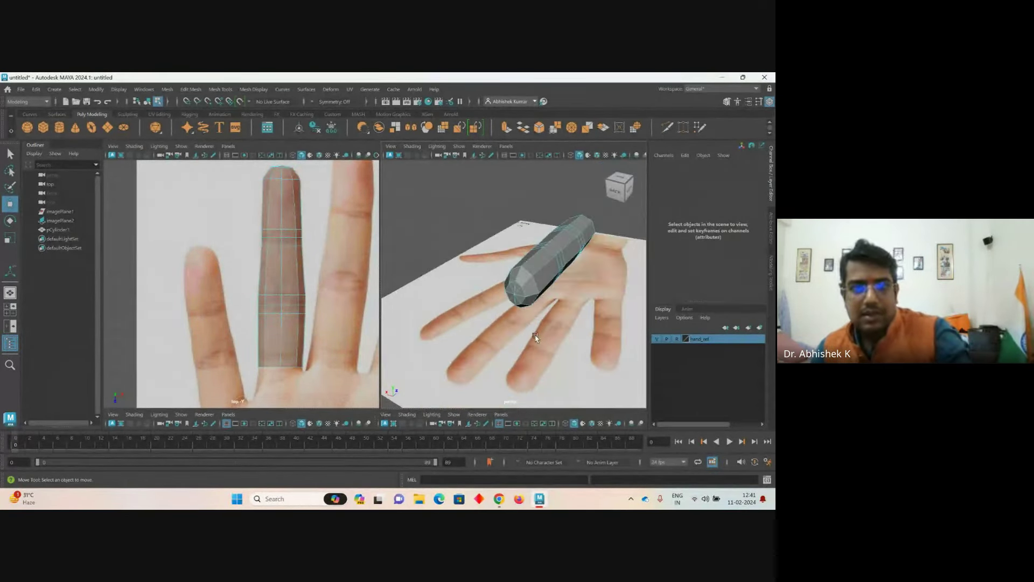
# - Delete alternate edges converging at the fingertip's center so that the cap consists of four-sided faces
pyautogui.keyDown('alt'); pyautogui.moveTo(422, 259); pyautogui.dragTo(447, 265); pyautogui.keyUp('alt')
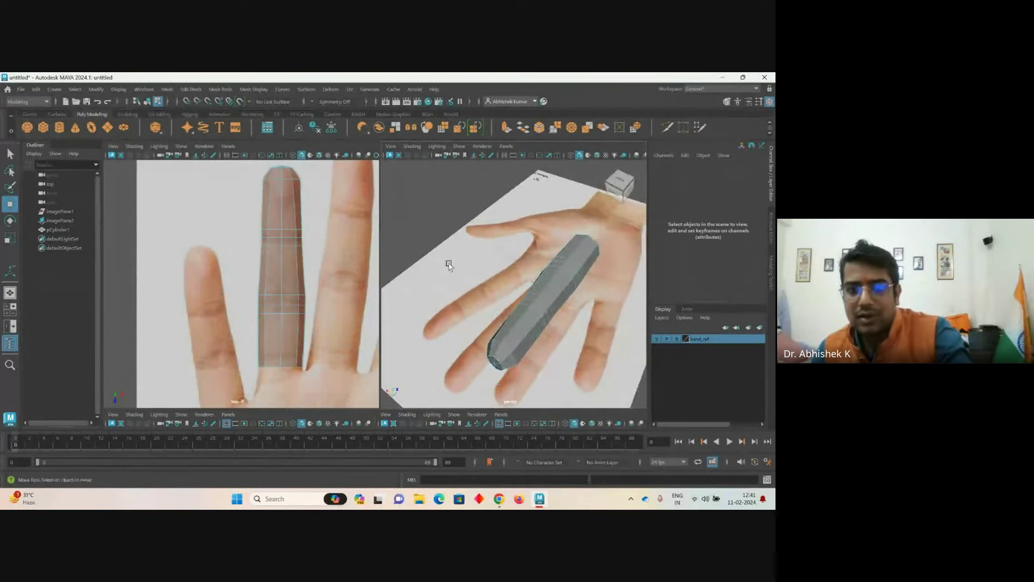
pyautogui.keyDown('alt'); pyautogui.moveTo(533, 302); pyautogui.dragTo(555, 263, button='middle'); pyautogui.keyUp('alt')
pyautogui.keyDown('alt'); pyautogui.moveTo(537, 320); pyautogui.dragTo(564, 320); pyautogui.keyUp('alt')
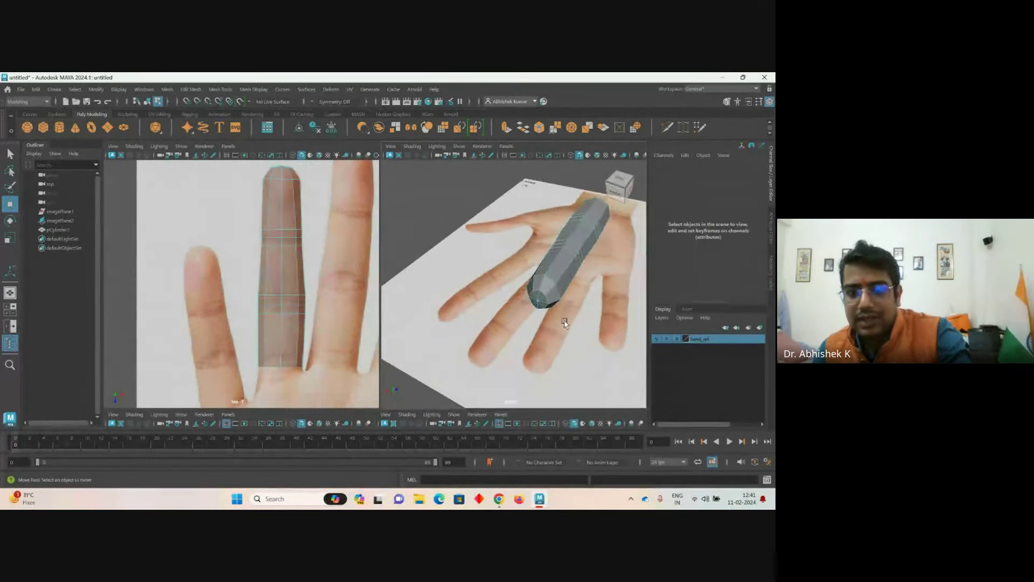
pyautogui.click(538, 298)
pyautogui.scroll(3, 558, 339)
pyautogui.scroll(5, 558, 341)
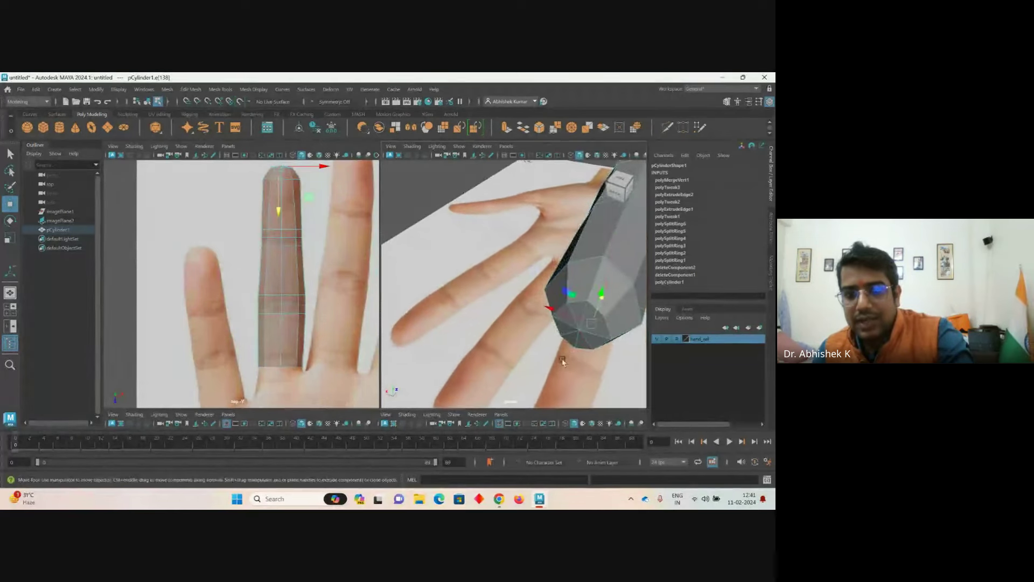
pyautogui.click(545, 342)
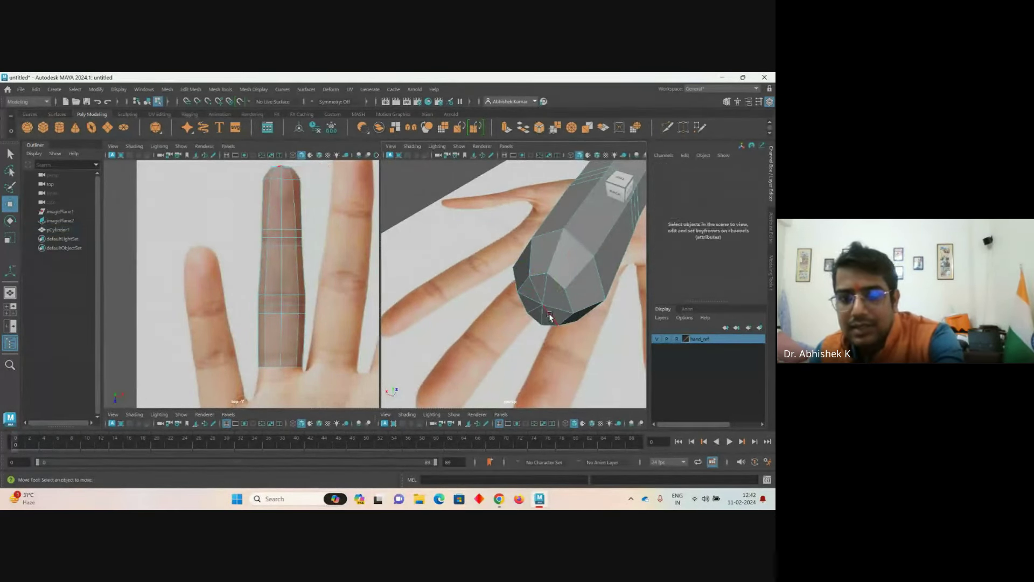
pyautogui.click(535, 292)
pyautogui.press('Delete')
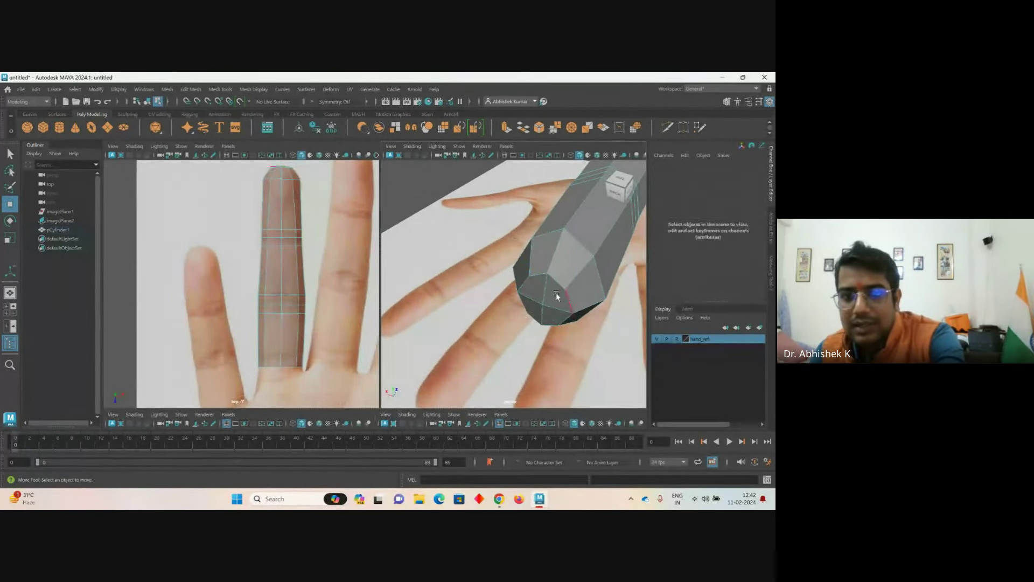
# - Return the finger mesh to object mode and inspect it in smooth preview from several angles
pyautogui.moveTo(546, 276); pyautogui.dragTo(501, 233, button='right')
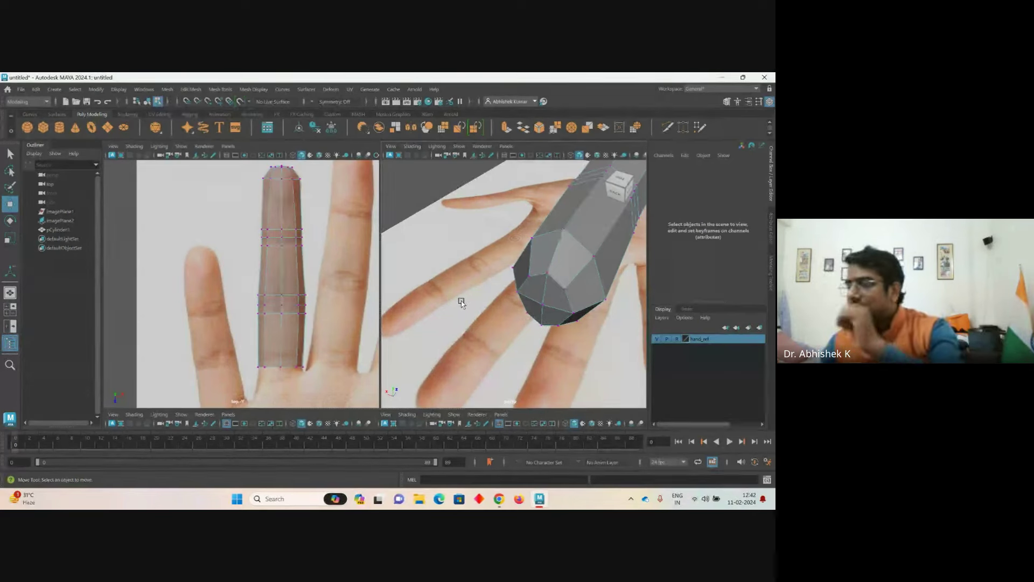
pyautogui.moveTo(533, 270); pyautogui.dragTo(597, 221, button='right')
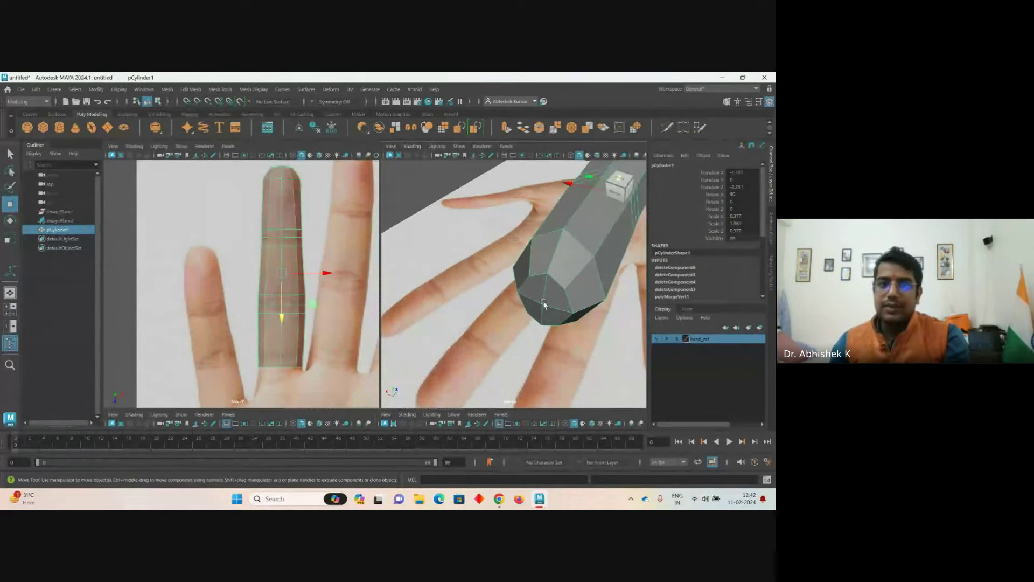
pyautogui.scroll(-5, 544, 308)
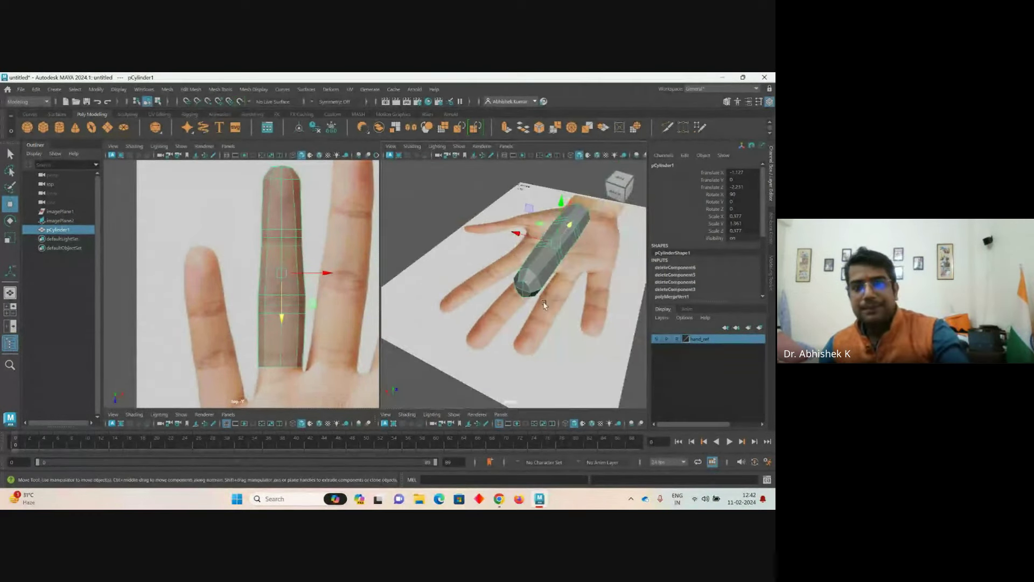
pyautogui.keyDown('alt'); pyautogui.moveTo(541, 307); pyautogui.dragTo(494, 312); pyautogui.keyUp('alt')
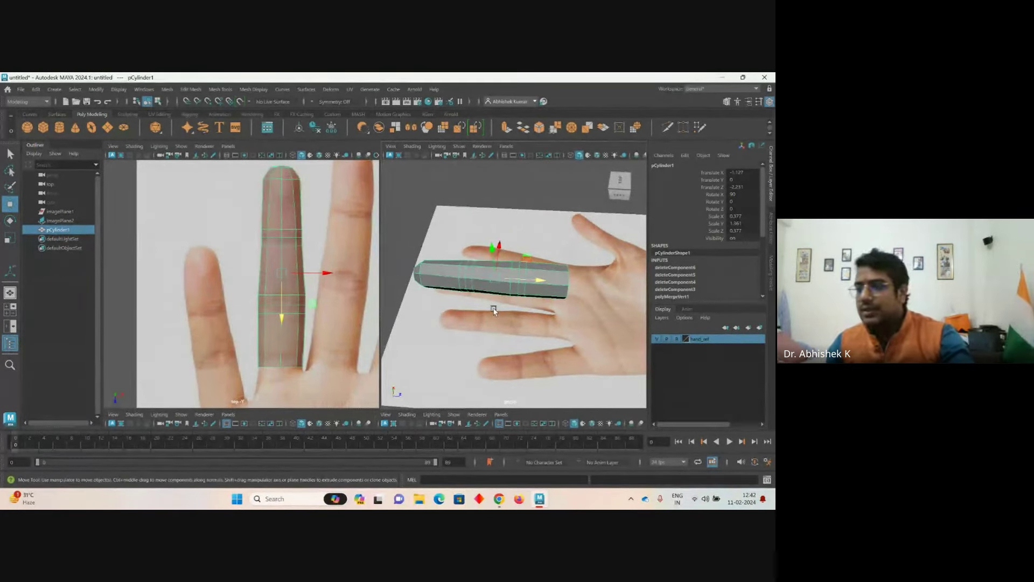
pyautogui.press('3')
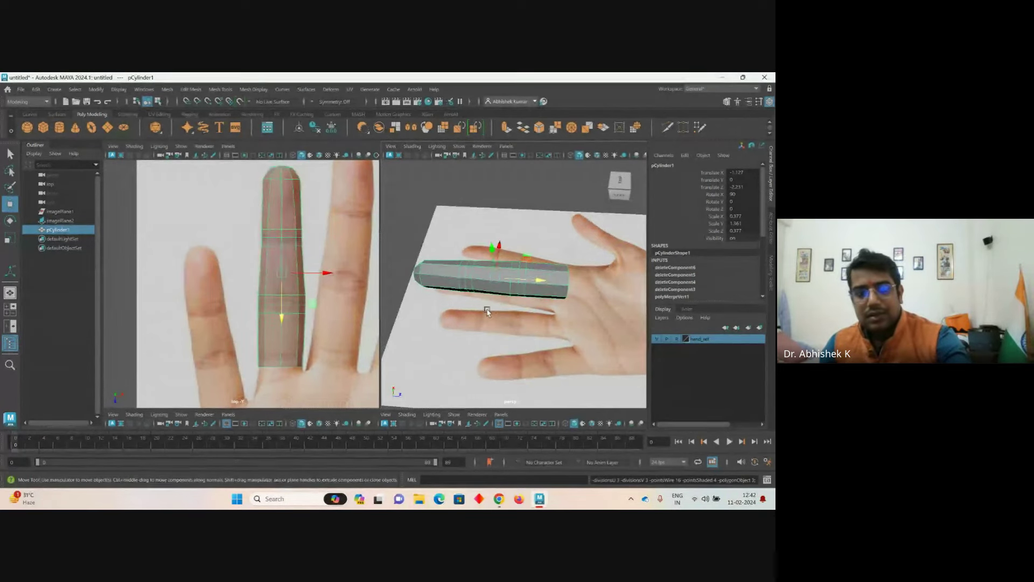
pyautogui.click(468, 308)
pyautogui.click(459, 272)
pyautogui.scroll(4, 444, 311)
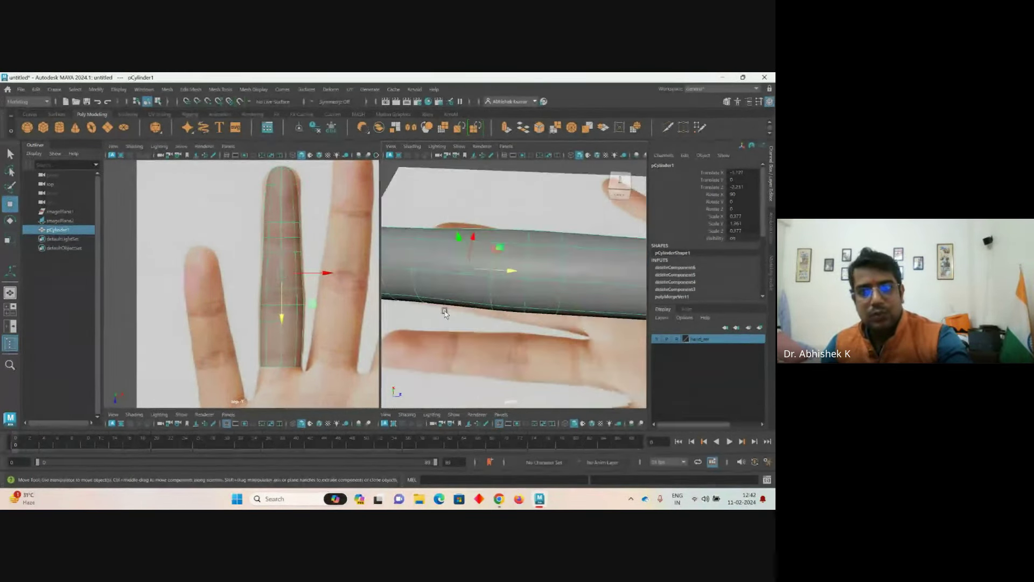
pyautogui.keyDown('alt'); pyautogui.moveTo(444, 311); pyautogui.dragTo(488, 312); pyautogui.keyUp('alt')
pyautogui.scroll(-4, 487, 313)
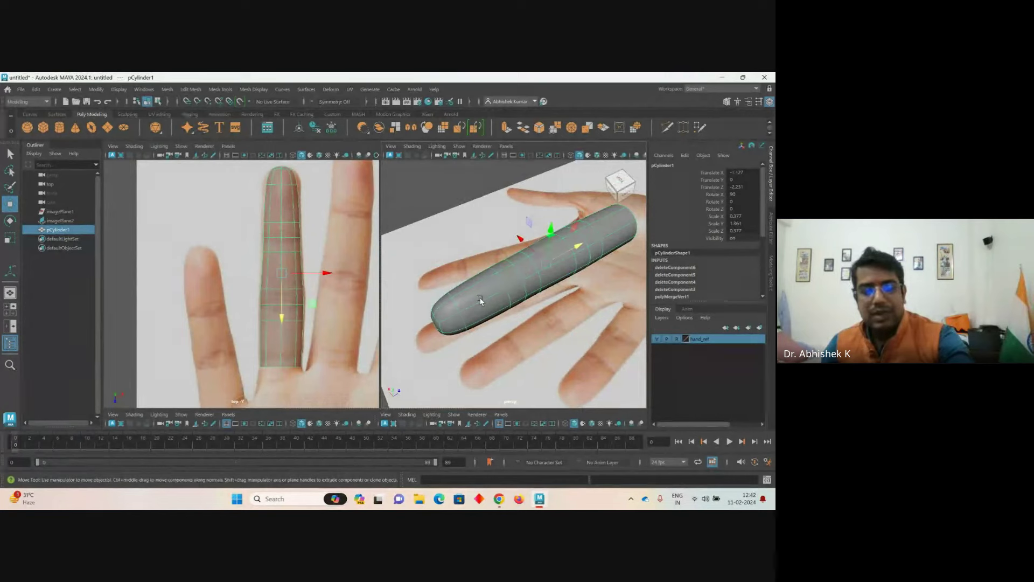
# - Compare the finger's faceted and smoothed displays repeatedly, and end on the unsmoothed mesh
pyautogui.press('1')
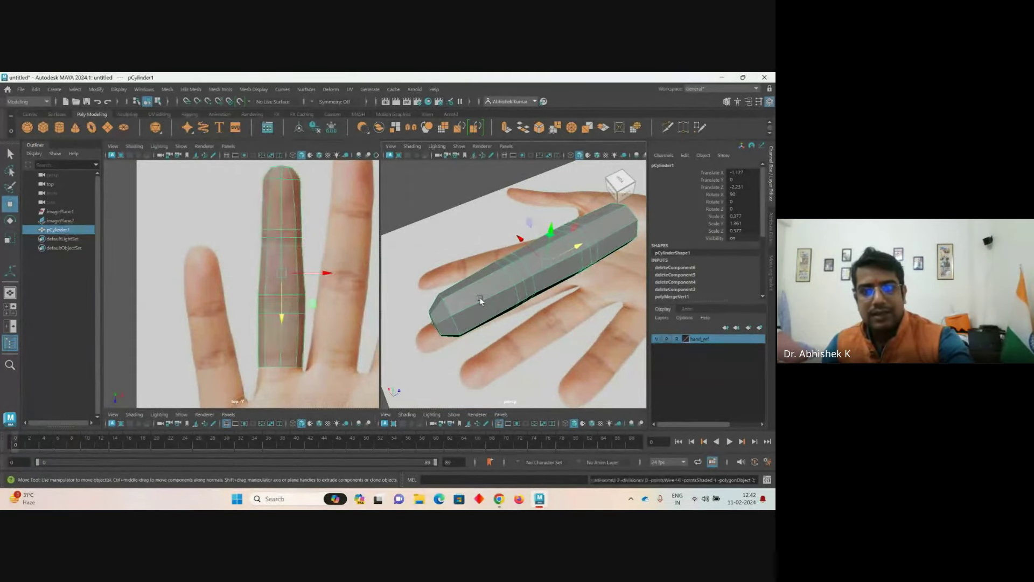
pyautogui.press('3')
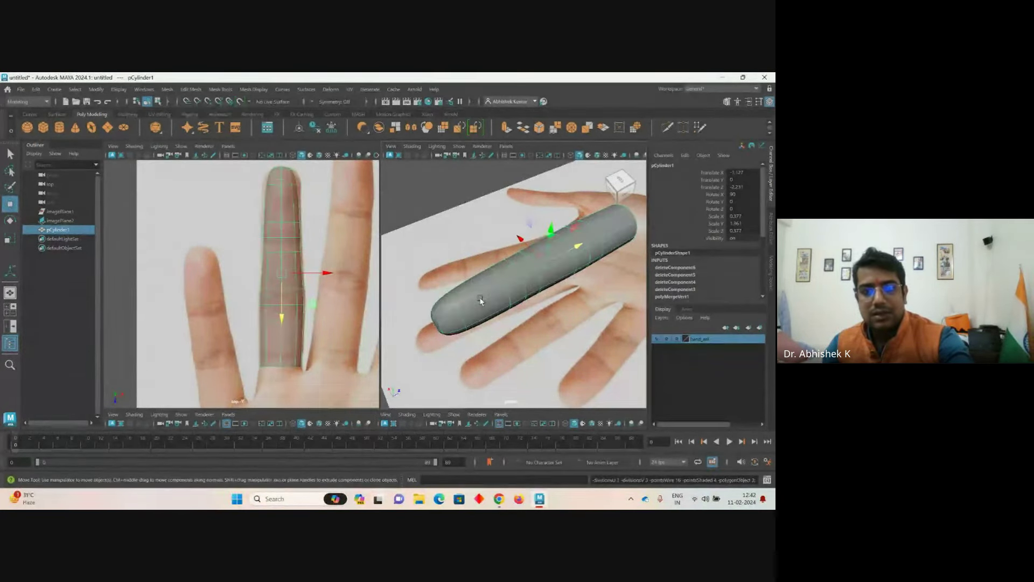
pyautogui.press('1')
pyautogui.press('3')
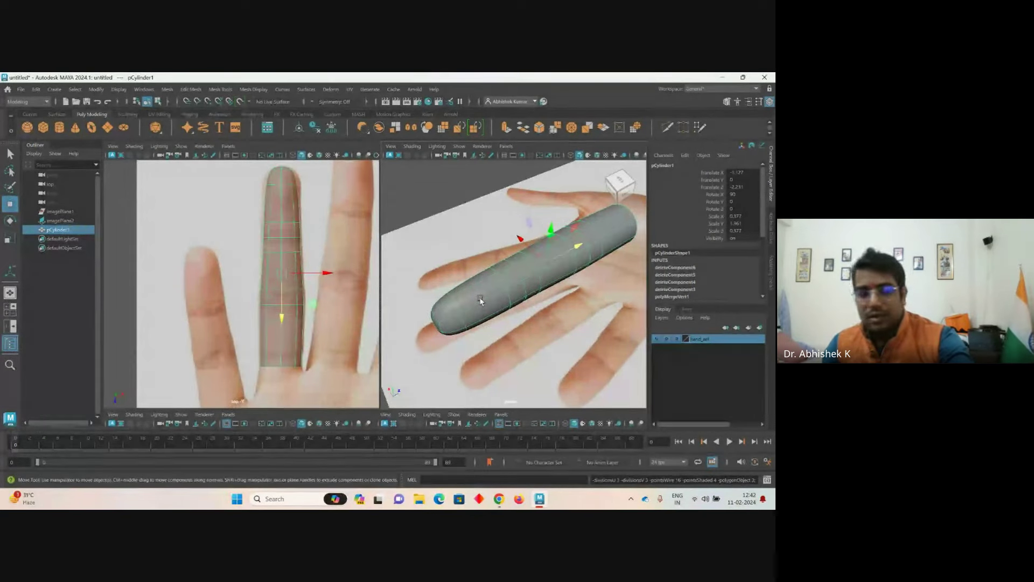
pyautogui.press('1')
pyautogui.press('3')
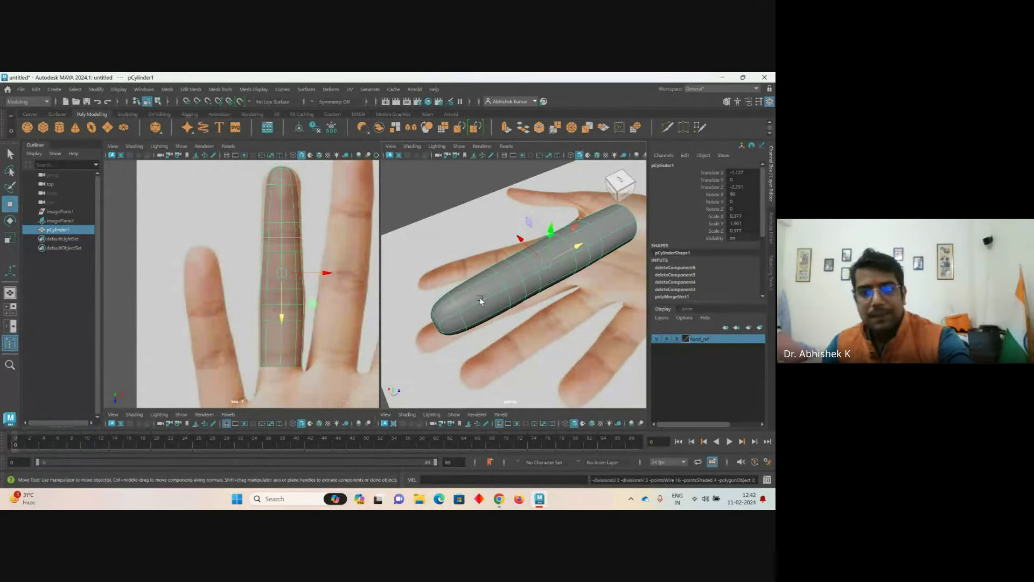
pyautogui.press('1')
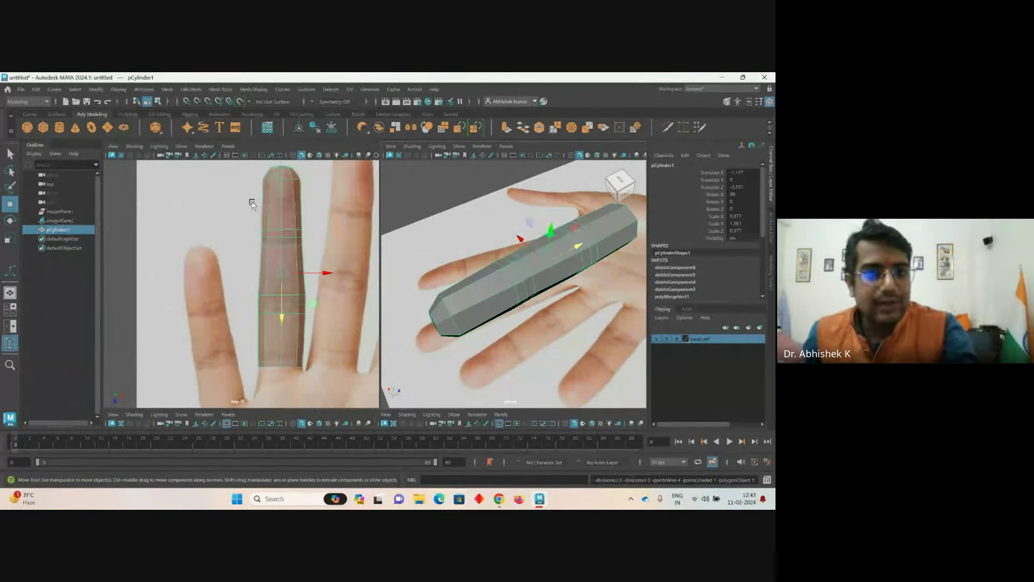
# - Insert two edge loops around the finger between the fingertip and the nearest joint loops using Insert Edge Loop
pyautogui.click(189, 89)
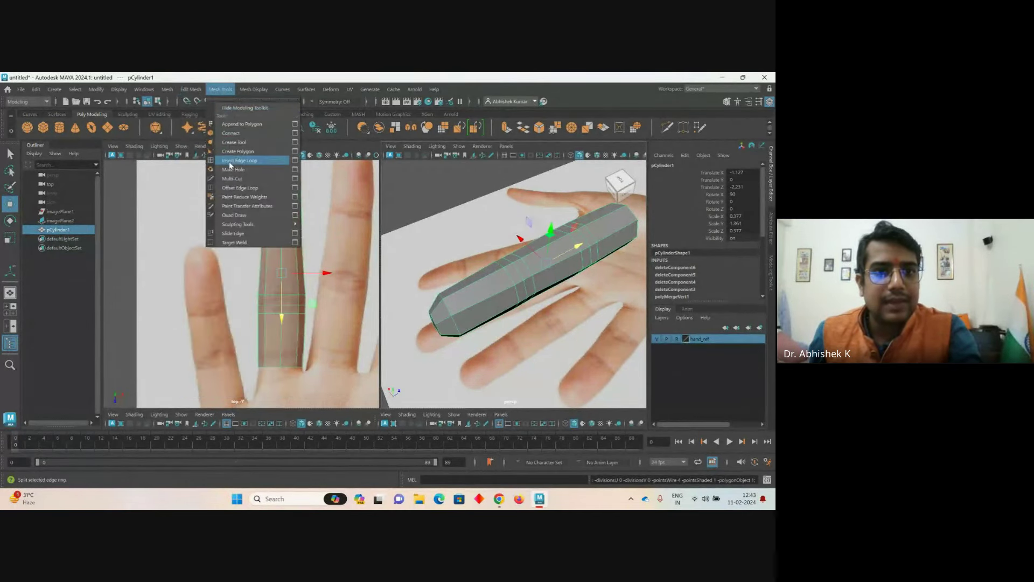
pyautogui.click(231, 160)
pyautogui.click(281, 196)
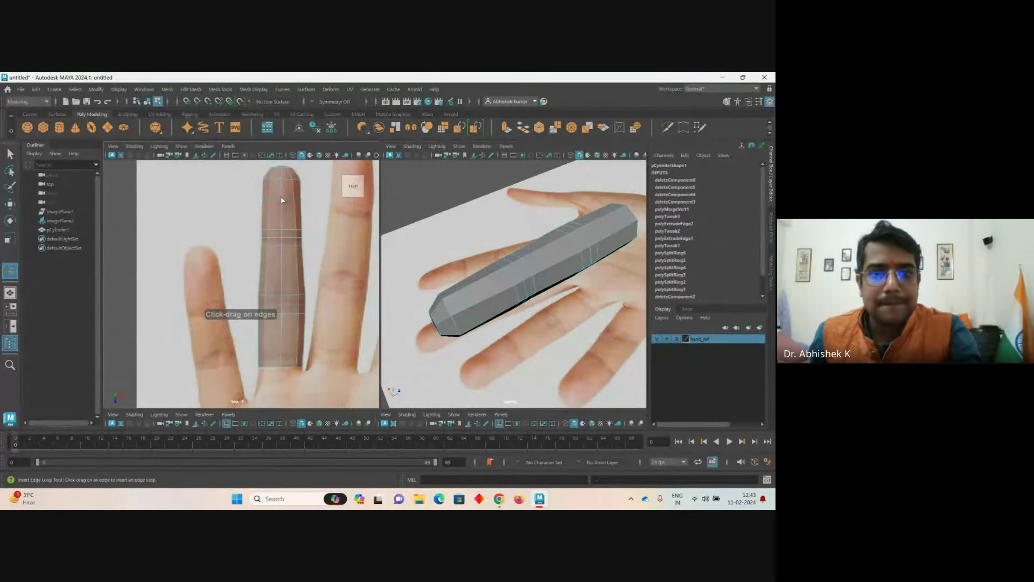
pyautogui.click(280, 199)
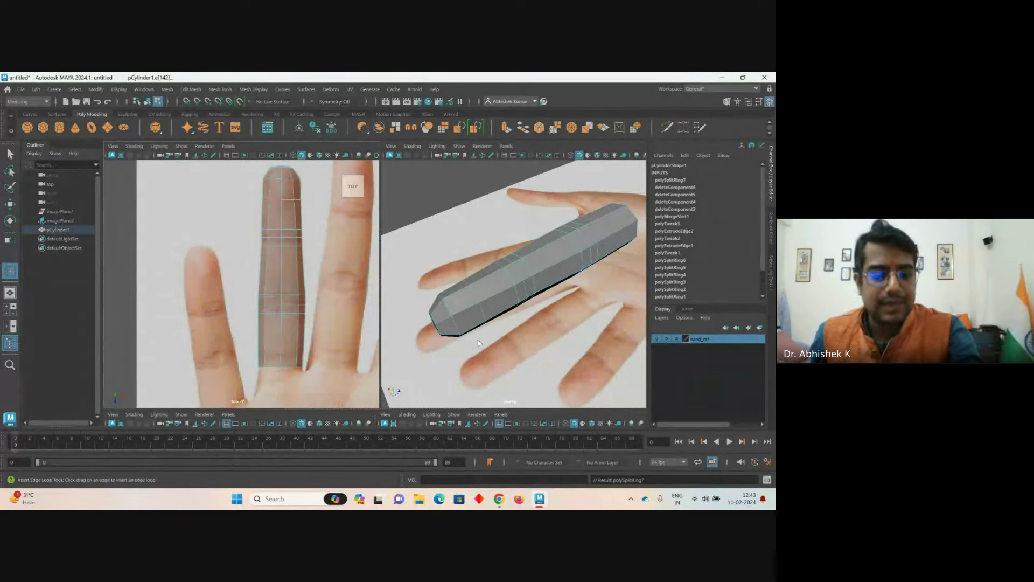
pyautogui.keyDown('alt'); pyautogui.moveTo(477, 343); pyautogui.dragTo(536, 369); pyautogui.keyUp('alt')
pyautogui.keyDown('alt'); pyautogui.moveTo(536, 369); pyautogui.dragTo(543, 323, button='middle'); pyautogui.keyUp('alt')
pyautogui.keyDown('alt'); pyautogui.moveTo(542, 324); pyautogui.dragTo(539, 373, button='right'); pyautogui.keyUp('alt')
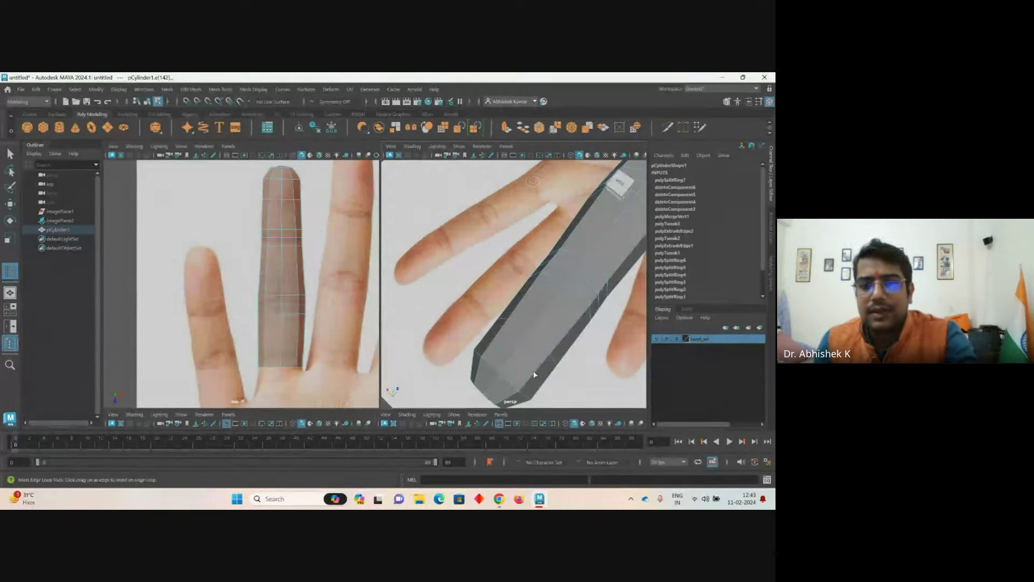
pyautogui.click(535, 375)
pyautogui.press('w')
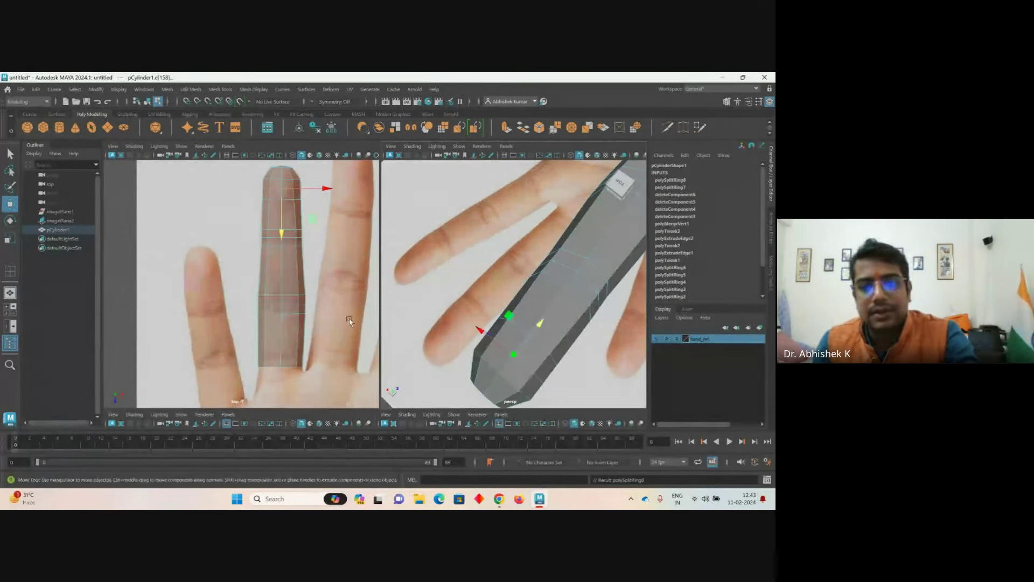
# - Switch to face mode and delete the four upper faces just behind the fingertip to open the nail area
pyautogui.moveTo(535, 294); pyautogui.dragTo(490, 232, button='right')
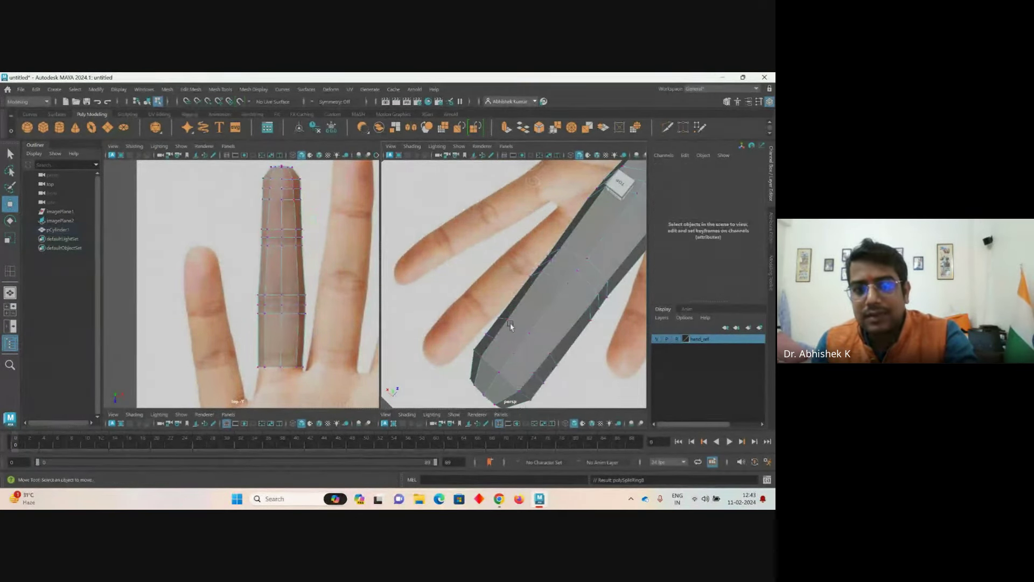
pyautogui.moveTo(511, 325); pyautogui.dragTo(528, 260, button='right')
pyautogui.click(531, 354)
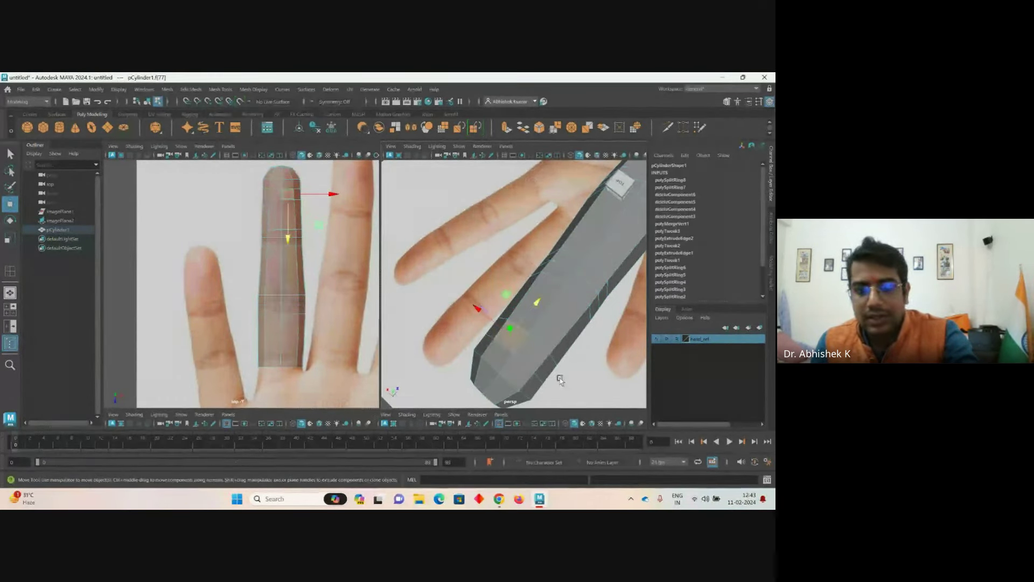
pyautogui.click(489, 370)
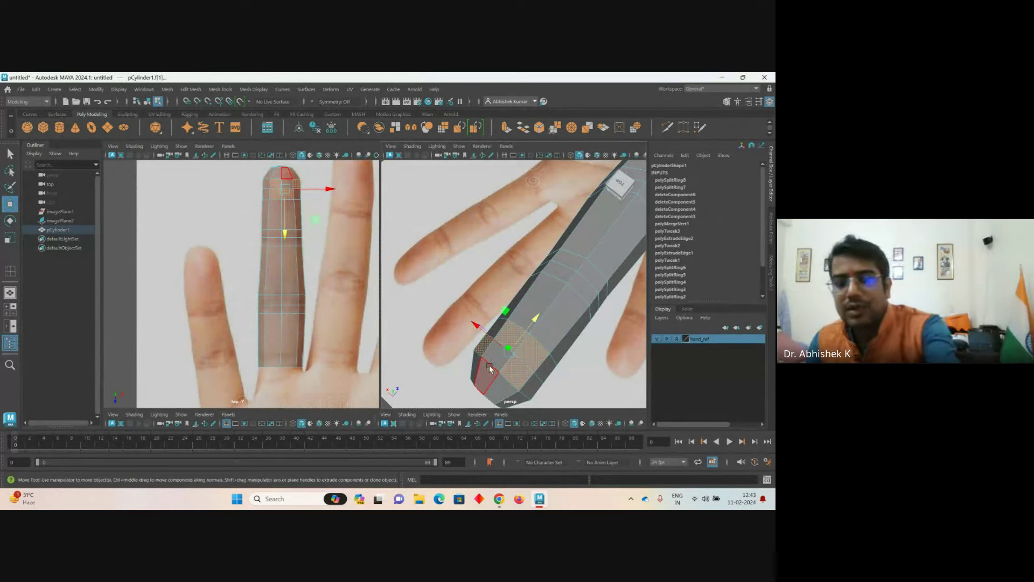
pyautogui.press('Delete')
pyautogui.scroll(-3, 501, 350)
pyautogui.scroll(3, 511, 353)
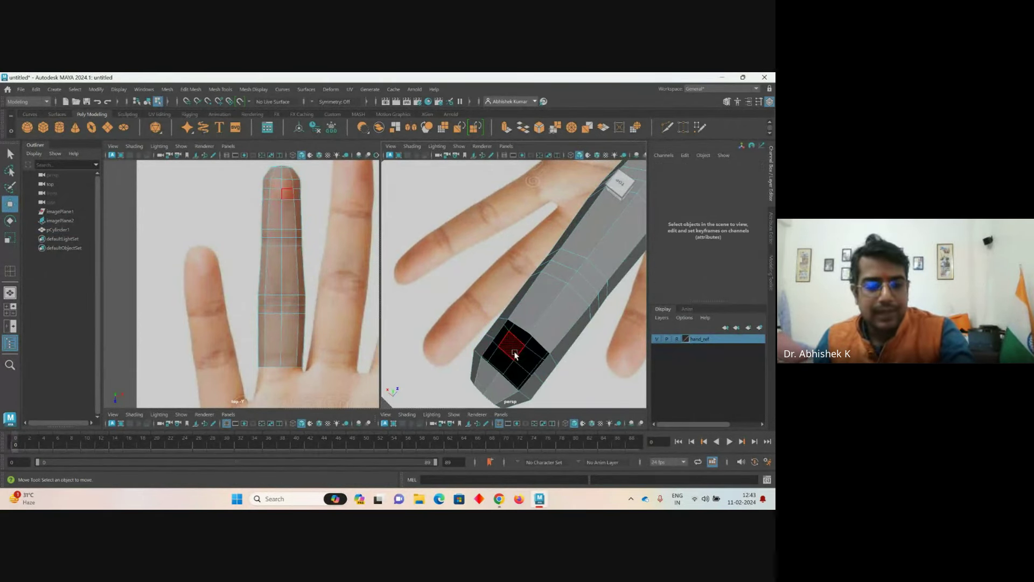
# - Check the nail opening in smooth preview, and return the finger to the unsmoothed display
pyautogui.press('3')
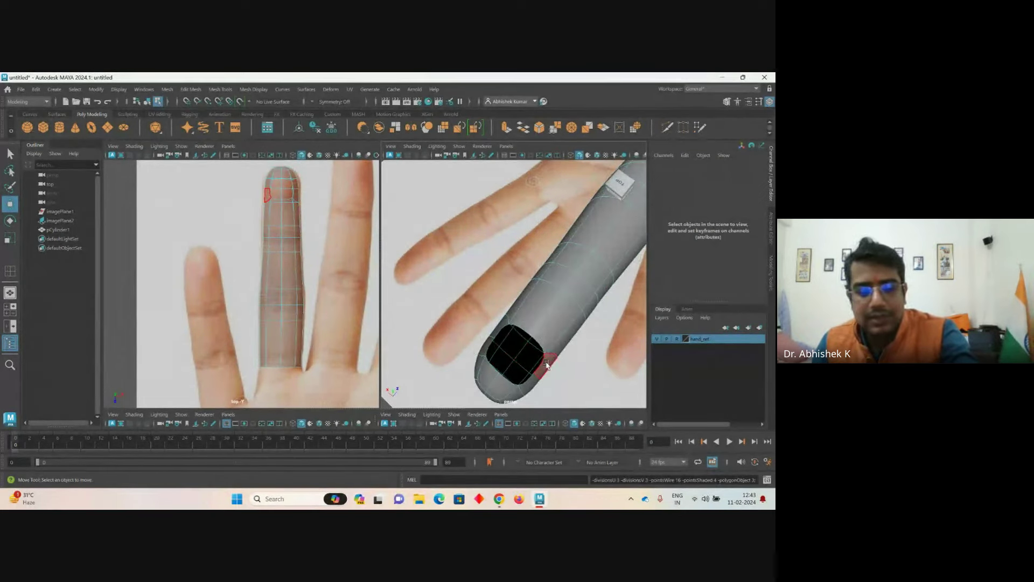
pyautogui.keyDown('alt'); pyautogui.moveTo(546, 366); pyautogui.dragTo(507, 316); pyautogui.keyUp('alt')
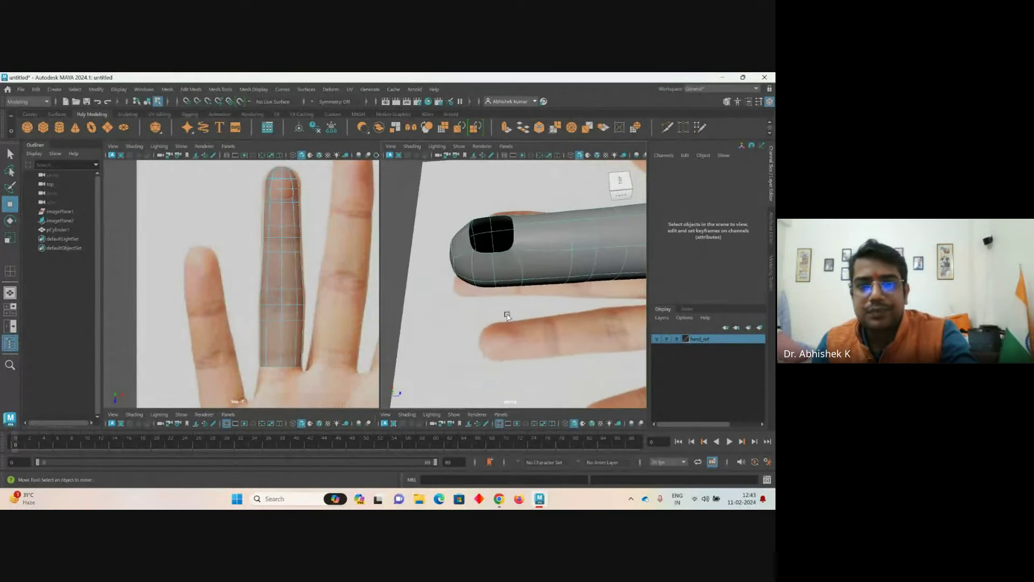
pyautogui.press('1')
pyautogui.click(490, 278)
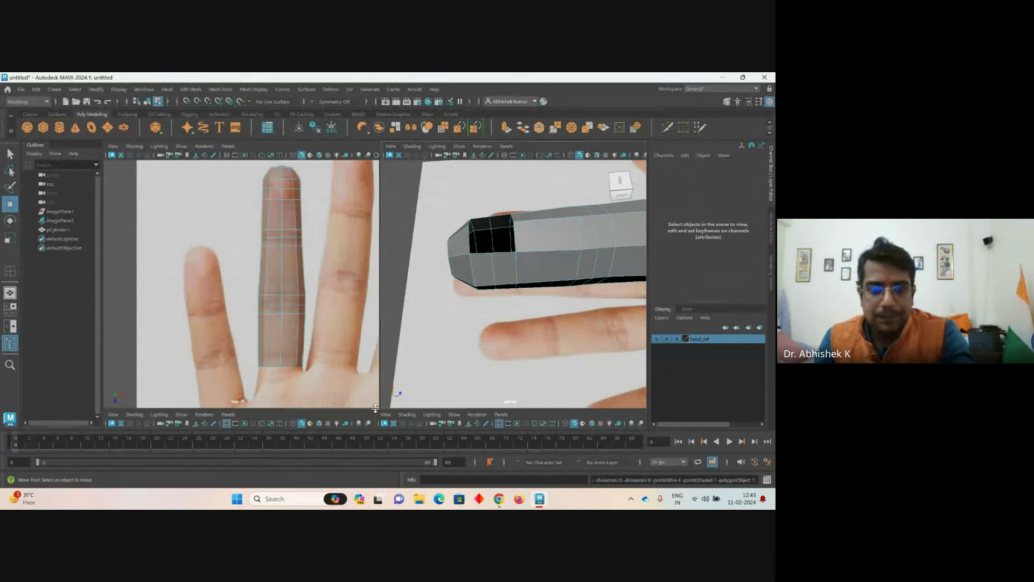
# - Resize the viewports to reveal the side view, and switch the finger mesh to vertex mode there
pyautogui.moveTo(375, 408); pyautogui.dragTo(377, 281)
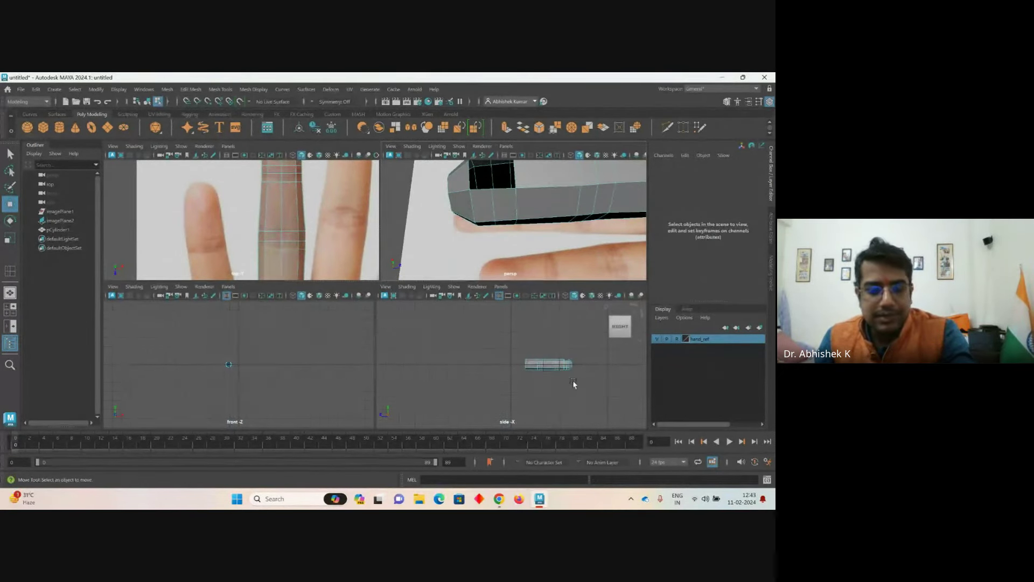
pyautogui.scroll(6, 600, 380)
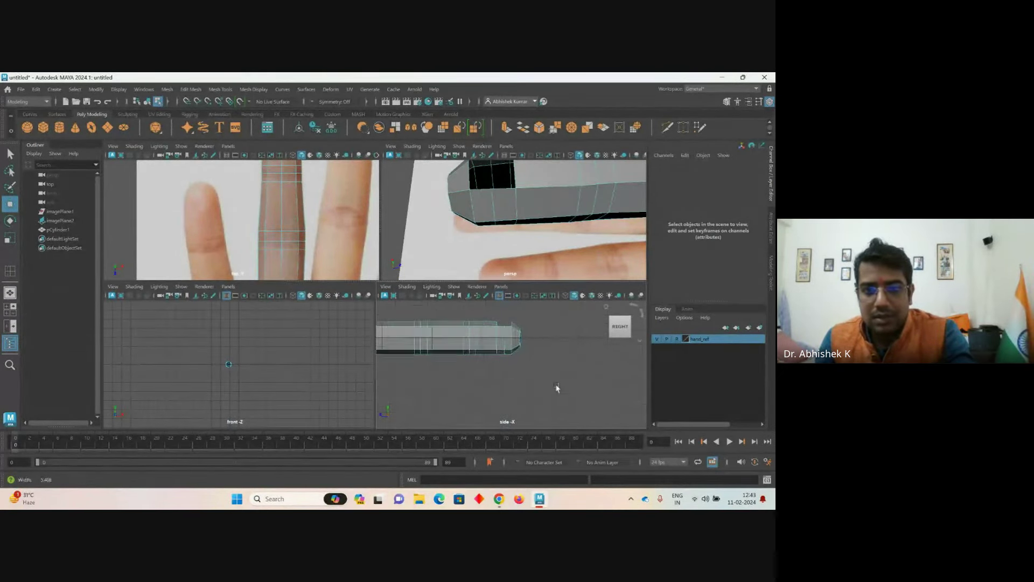
pyautogui.scroll(4, 531, 377)
pyautogui.rightClick(527, 374)
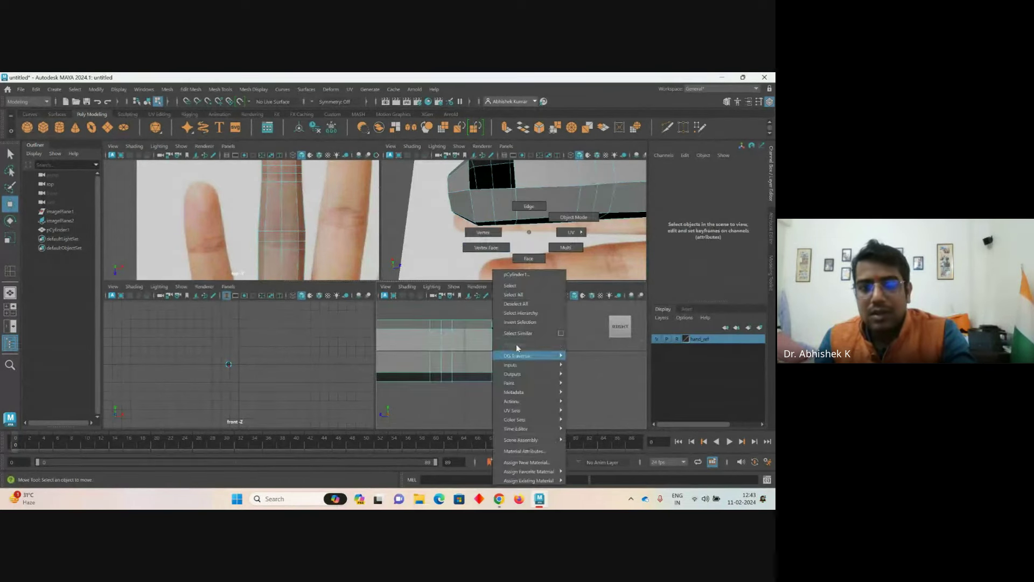
pyautogui.moveTo(516, 348); pyautogui.dragTo(455, 235, button='right')
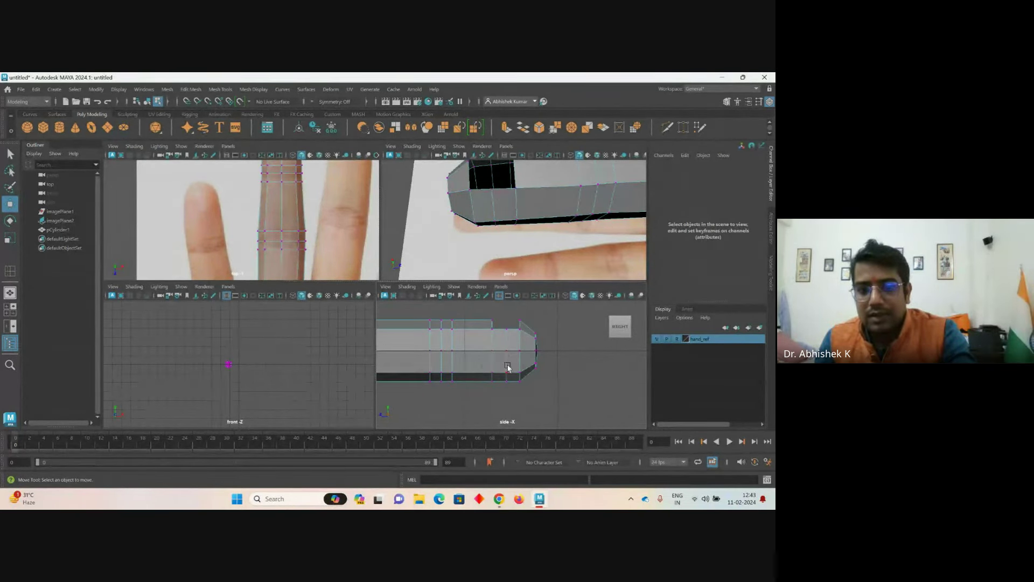
# - Move the lower fingertip vertices in the side view to round off the underside of the tip
pyautogui.moveTo(521, 384)
pyautogui.mouseDown()
pyautogui.moveTo(537, 374)
pyautogui.moveTo(508, 366)
pyautogui.moveTo(530, 338)
pyautogui.moveTo(497, 374)
pyautogui.moveTo(512, 378)
pyautogui.mouseUp()
pyautogui.click(506, 391)
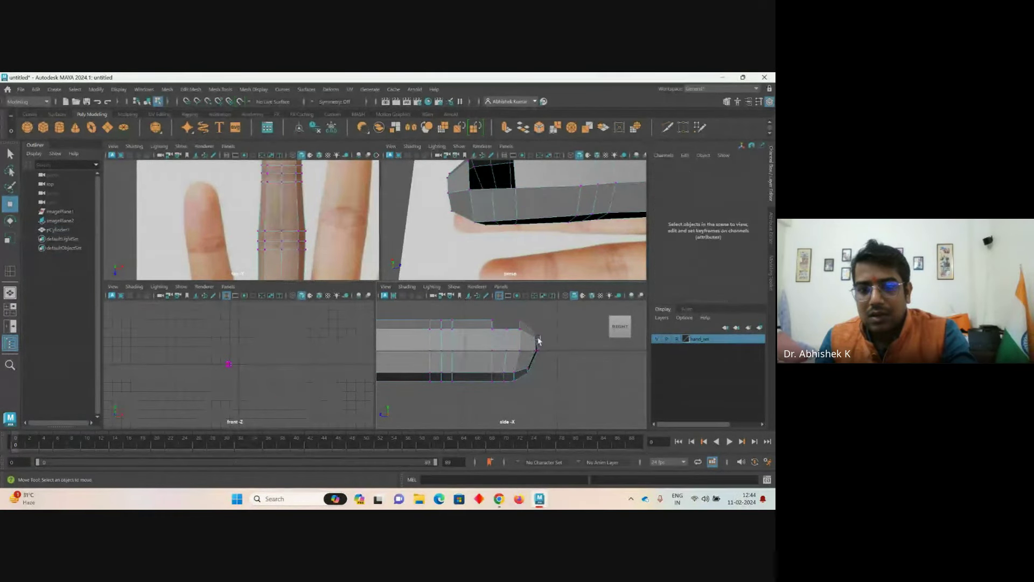
pyautogui.moveTo(521, 352)
pyautogui.mouseDown()
pyautogui.moveTo(499, 350)
pyautogui.moveTo(524, 355)
pyautogui.mouseUp()
pyautogui.click(544, 352)
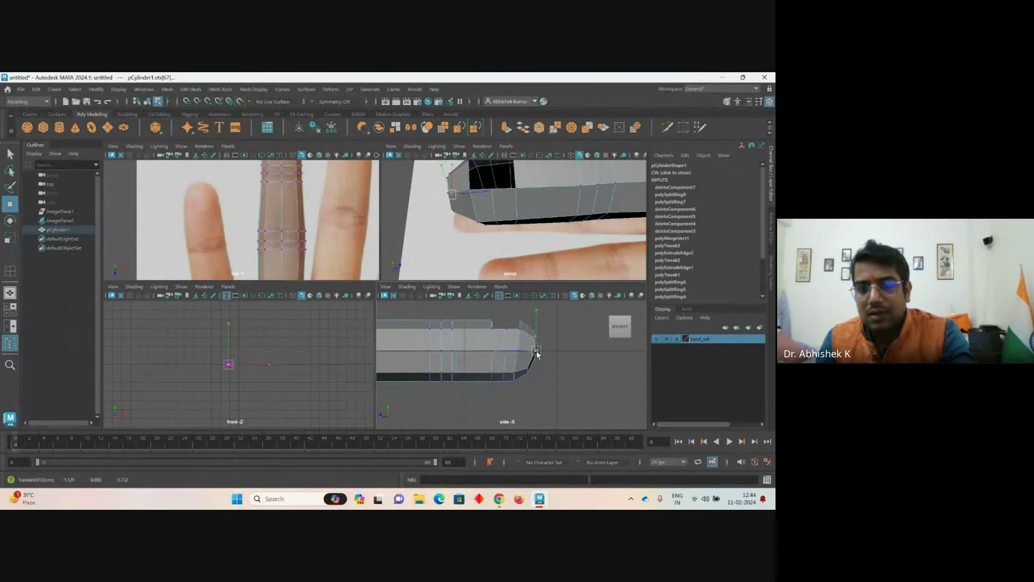
pyautogui.click(485, 340)
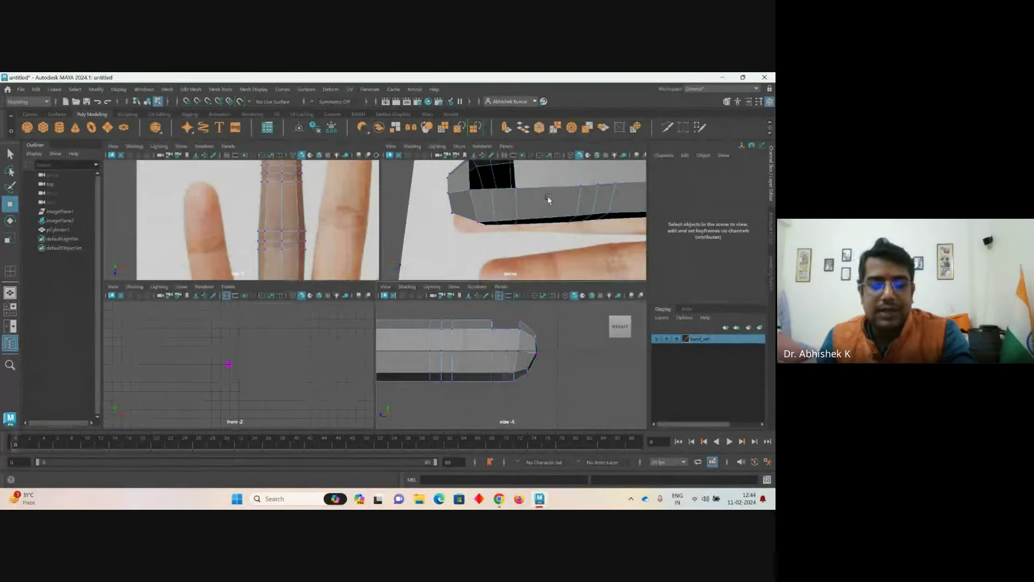
# - Enlarge the top and perspective viewports, and move the corner vertices of the nail opening to give it a rounder outline
pyautogui.press('space')
pyautogui.scroll(-3, 444, 282)
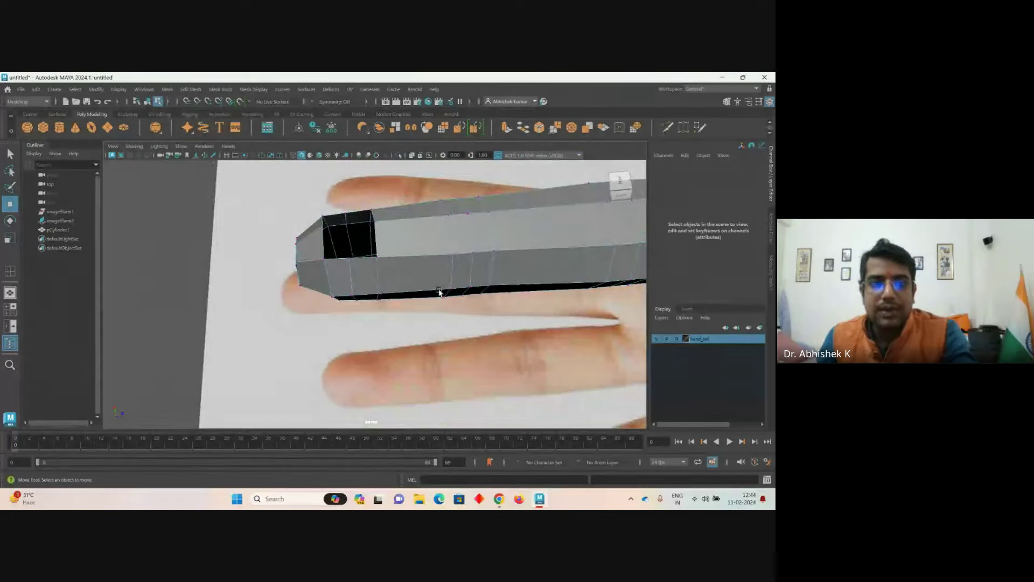
pyautogui.press('space')
pyautogui.moveTo(358, 283); pyautogui.dragTo(357, 395)
pyautogui.keyDown('alt'); pyautogui.moveTo(475, 307); pyautogui.dragTo(511, 316); pyautogui.keyUp('alt')
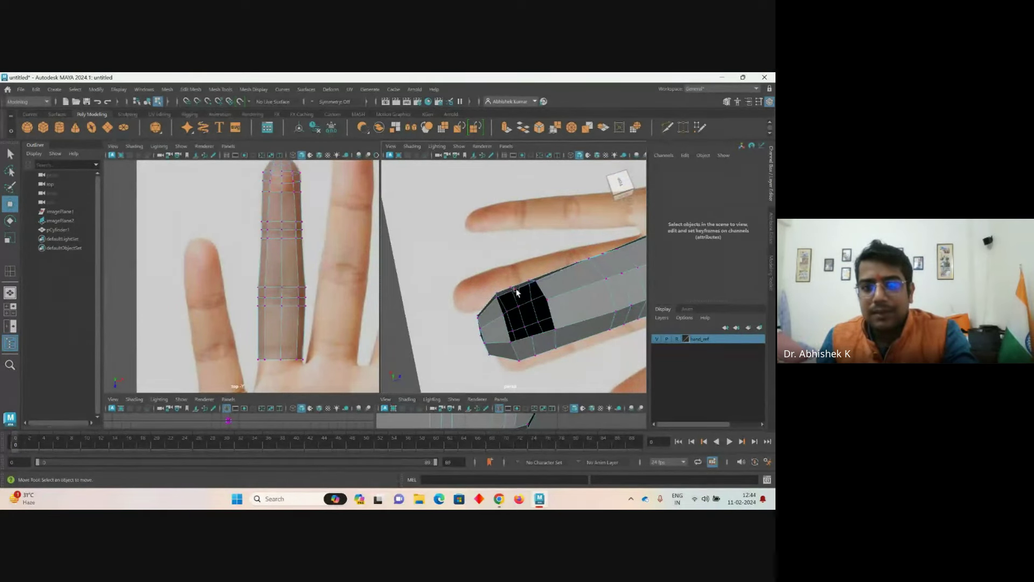
pyautogui.click(516, 290)
pyautogui.click(548, 300)
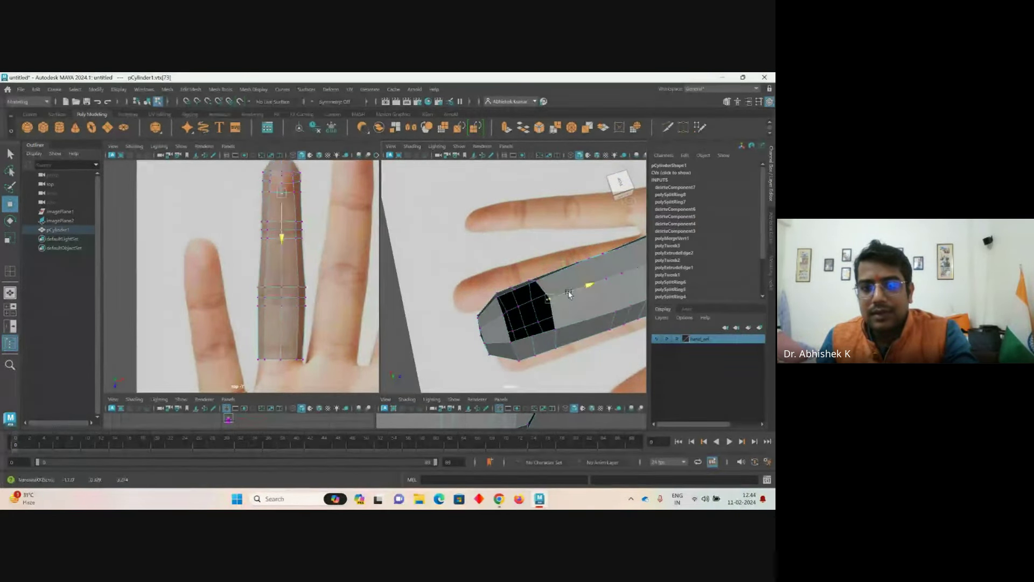
pyautogui.click(505, 316)
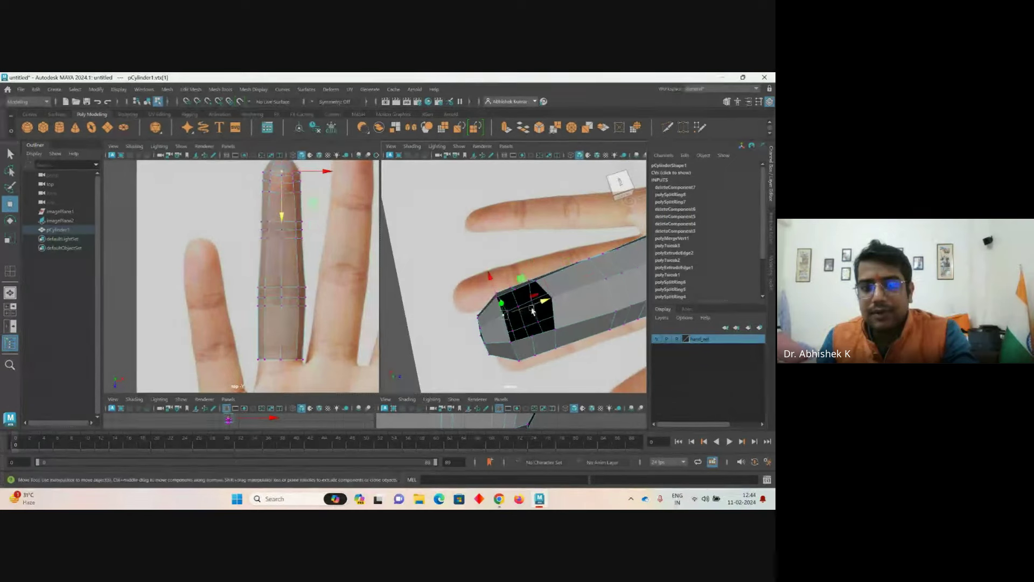
pyautogui.moveTo(536, 302); pyautogui.dragTo(522, 309)
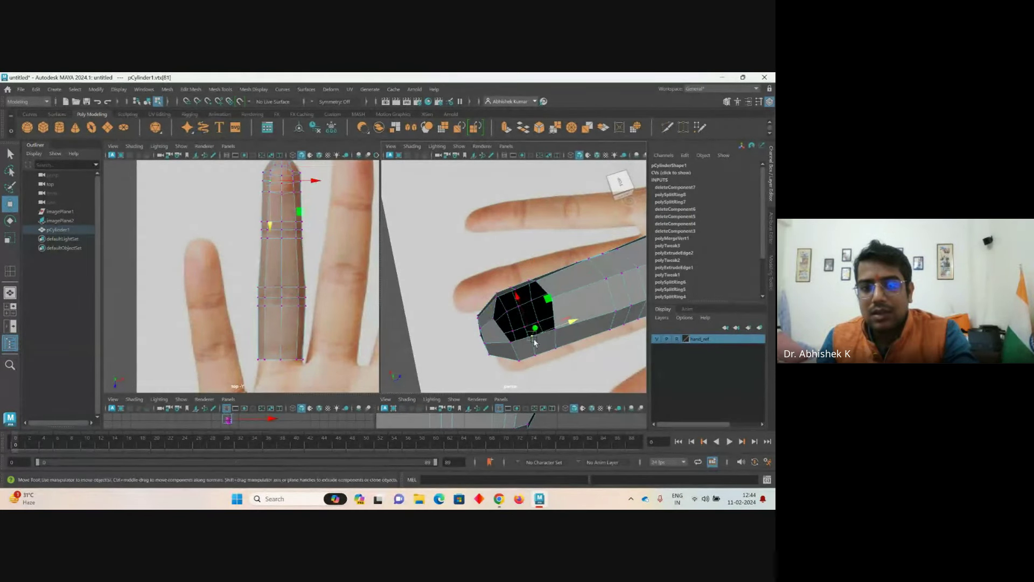
pyautogui.click(516, 291)
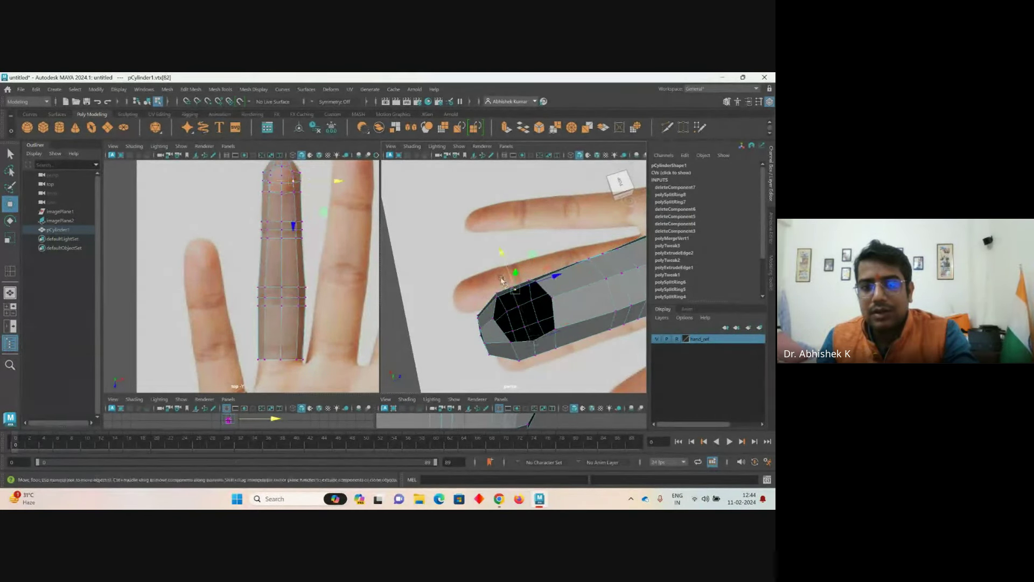
pyautogui.click(505, 264)
pyautogui.keyDown('alt'); pyautogui.moveTo(502, 282); pyautogui.dragTo(524, 324); pyautogui.keyUp('alt')
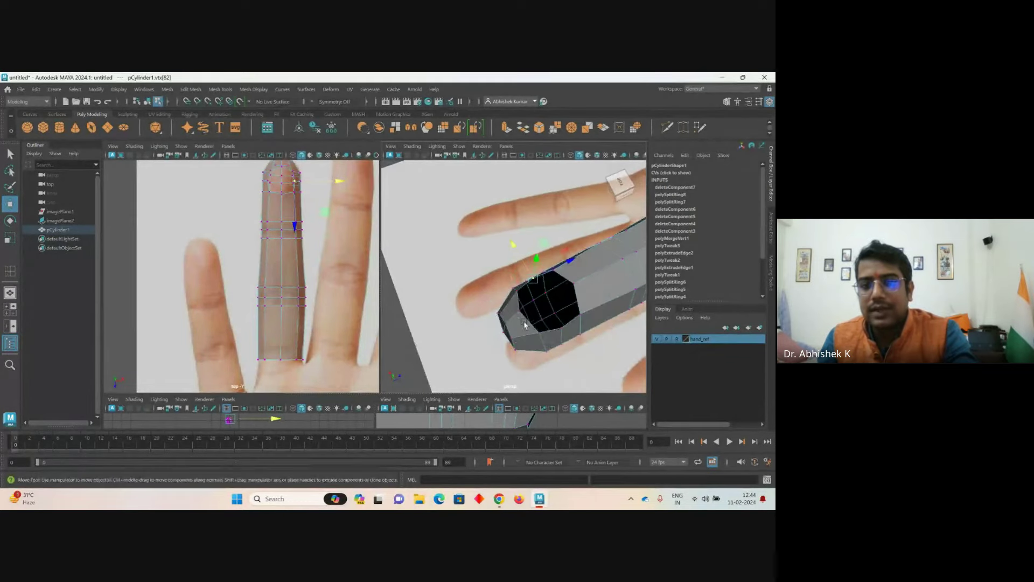
# - Extrude the border edge loop of the nail opening, scale it inward, and shift the new loop slightly down into the finger
pyautogui.moveTo(567, 279); pyautogui.dragTo(560, 233, button='right')
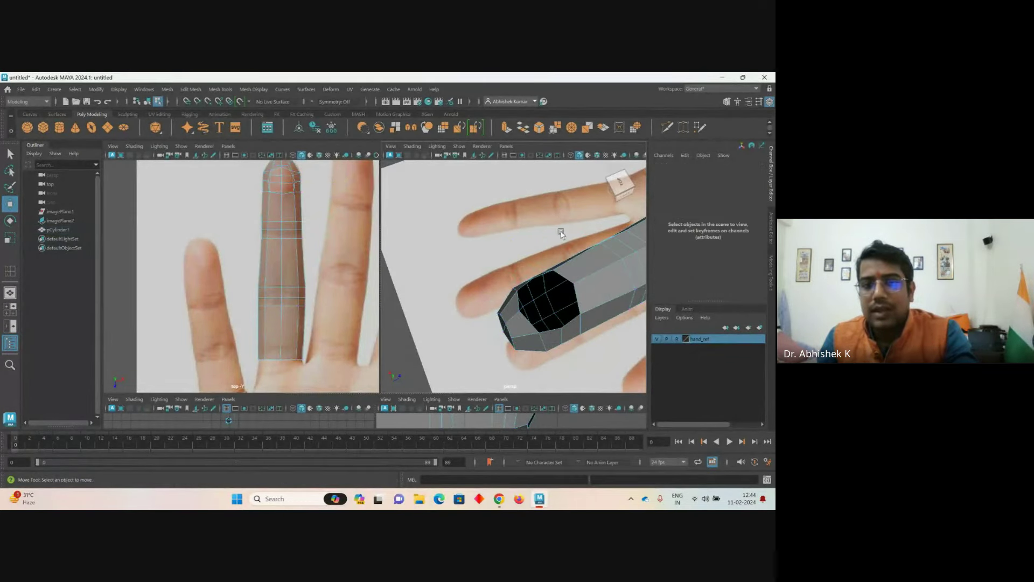
pyautogui.doubleClick(560, 276)
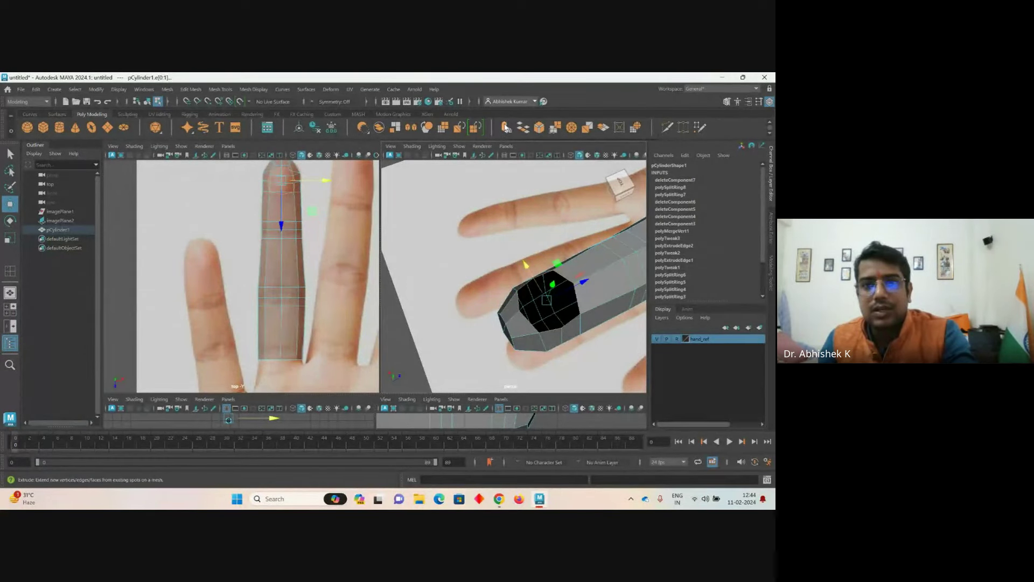
pyautogui.click(191, 90)
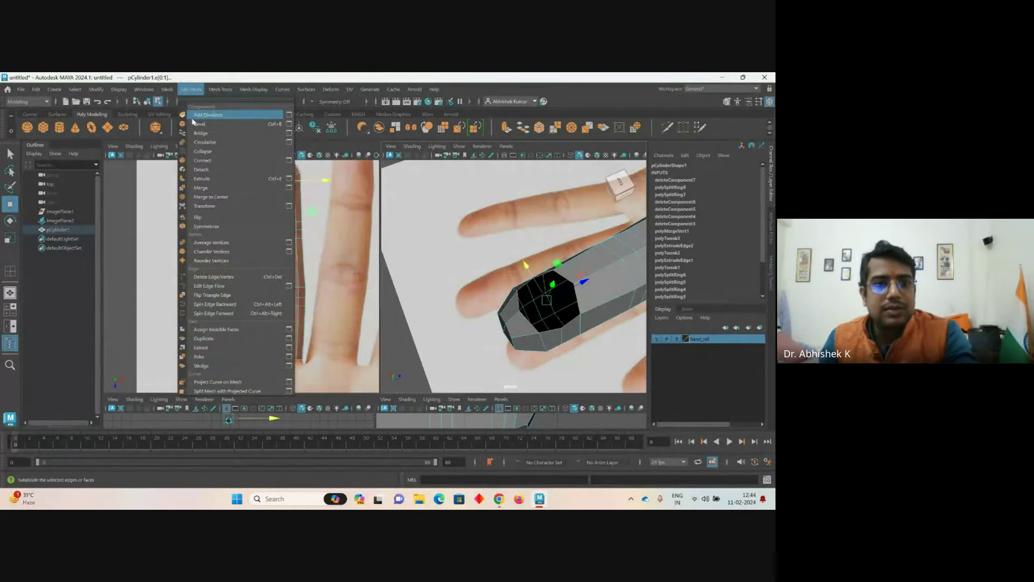
pyautogui.click(202, 178)
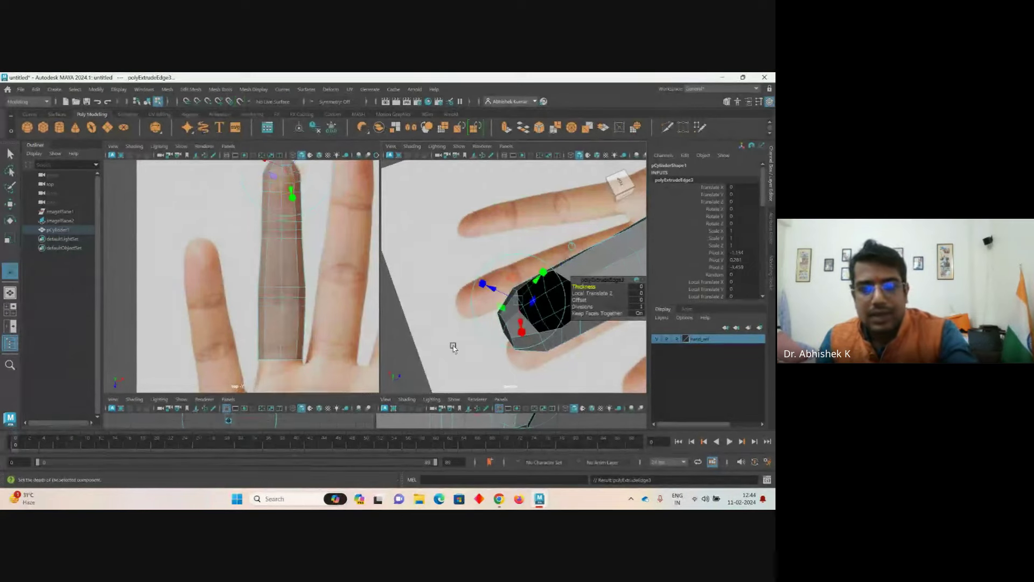
pyautogui.press('r')
pyautogui.moveTo(545, 299)
pyautogui.mouseDown()
pyautogui.moveTo(534, 295)
pyautogui.moveTo(533, 314)
pyautogui.mouseUp()
pyautogui.keyDown('alt'); pyautogui.moveTo(533, 314); pyautogui.dragTo(528, 322, button='middle'); pyautogui.keyUp('alt')
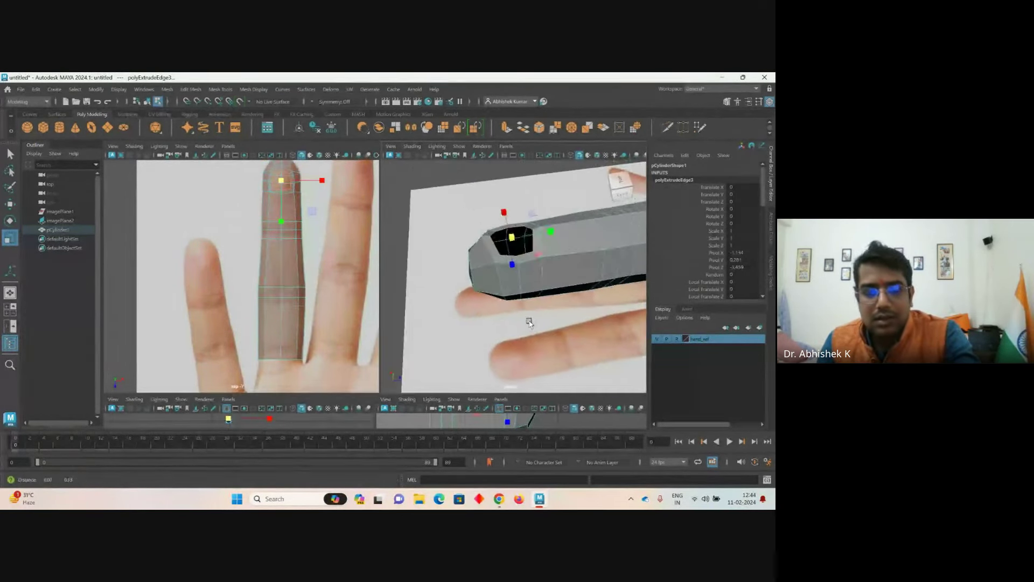
pyautogui.keyDown('alt'); pyautogui.moveTo(529, 321); pyautogui.dragTo(522, 324); pyautogui.keyUp('alt')
pyautogui.press('w')
pyautogui.moveTo(512, 220); pyautogui.dragTo(499, 239)
# - Extrude the inner nail border again, merge it to the centre to close the opening, and raise the merged vertex slightly
pyautogui.press('r')
pyautogui.hotkey('ctrl', 'e')
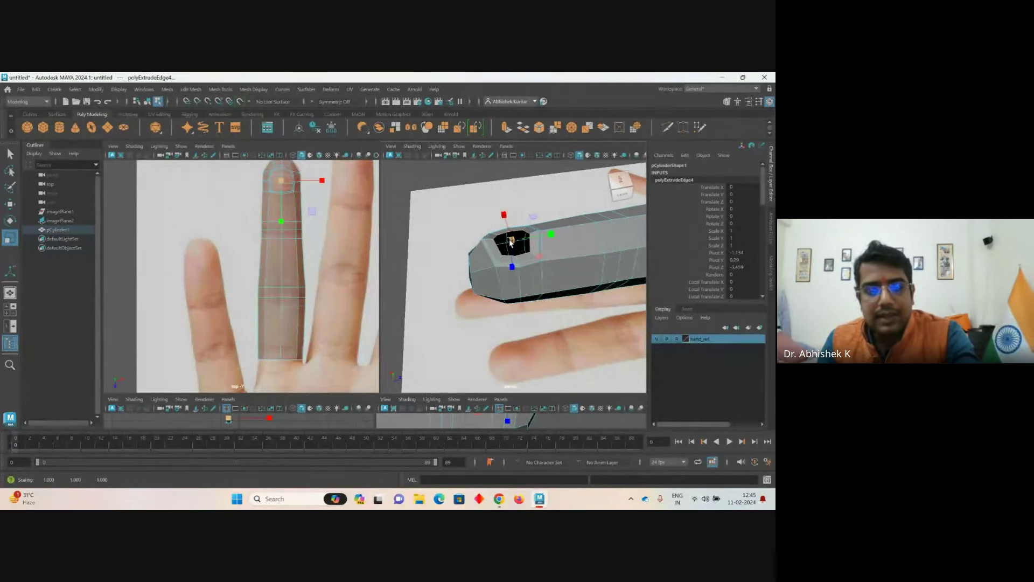
pyautogui.keyDown('shift'); pyautogui.moveTo(510, 242); pyautogui.dragTo(507, 180, button='right'); pyautogui.keyUp('shift')
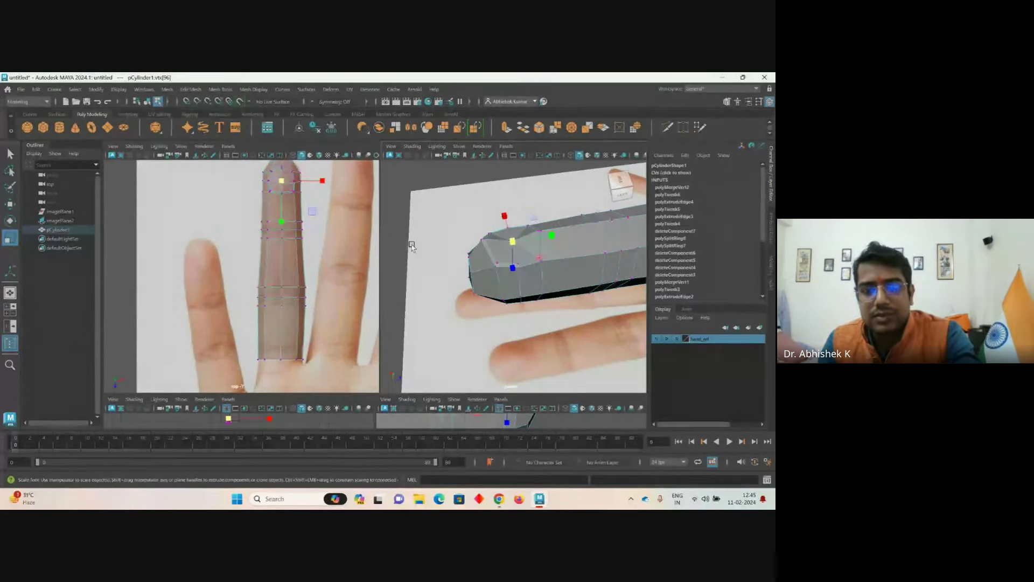
pyautogui.press('w')
pyautogui.moveTo(511, 215); pyautogui.dragTo(511, 205)
# - Delete four alternate edges radiating from the nail's centre vertex to leave a cleaner face layout
pyautogui.keyDown('alt'); pyautogui.moveTo(451, 274); pyautogui.dragTo(573, 276); pyautogui.keyUp('alt')
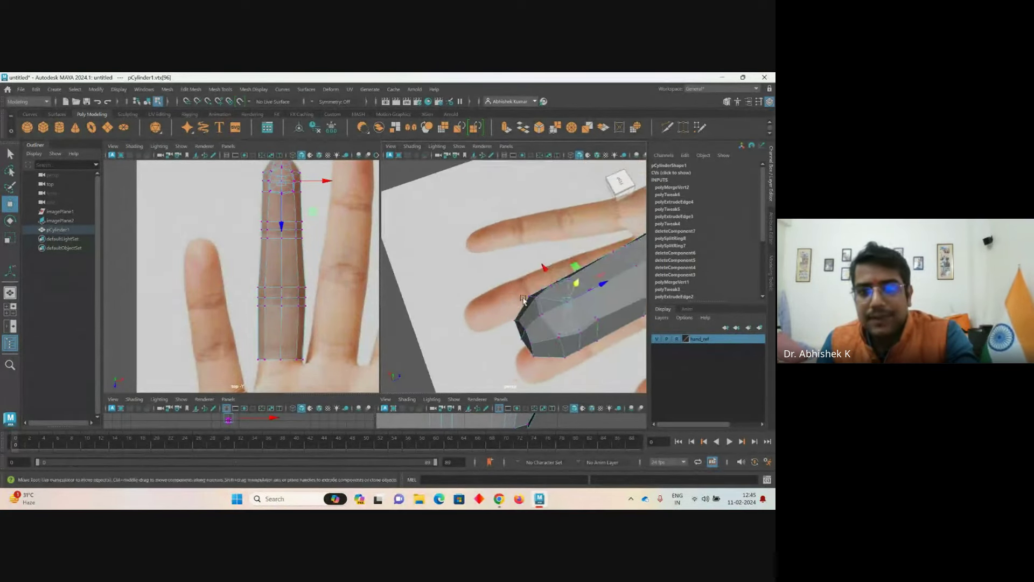
pyautogui.scroll(4, 519, 309)
pyautogui.moveTo(554, 327); pyautogui.dragTo(554, 293, button='right')
pyautogui.click(562, 326)
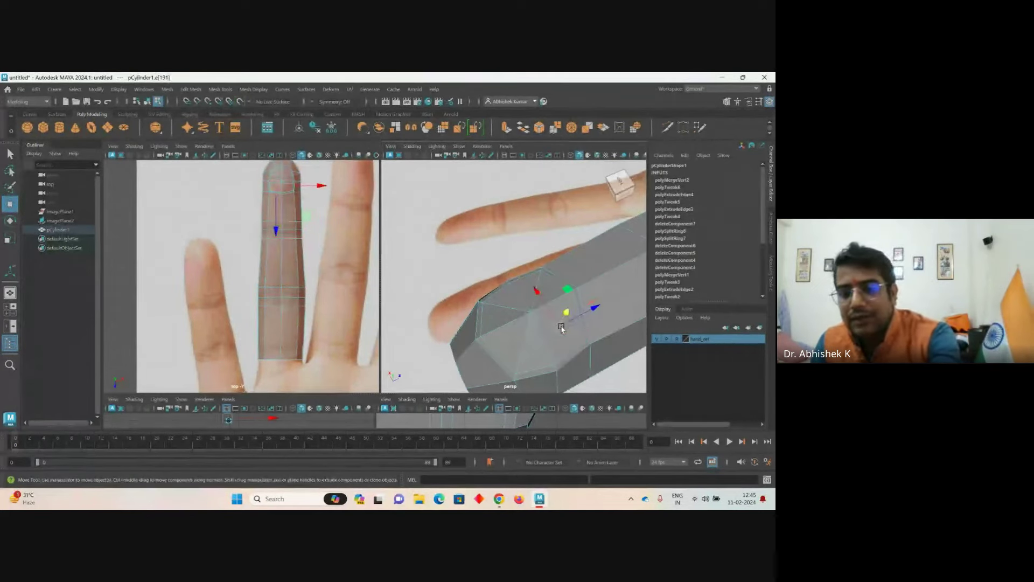
pyautogui.press('Delete')
pyautogui.click(520, 347)
pyautogui.click(487, 307)
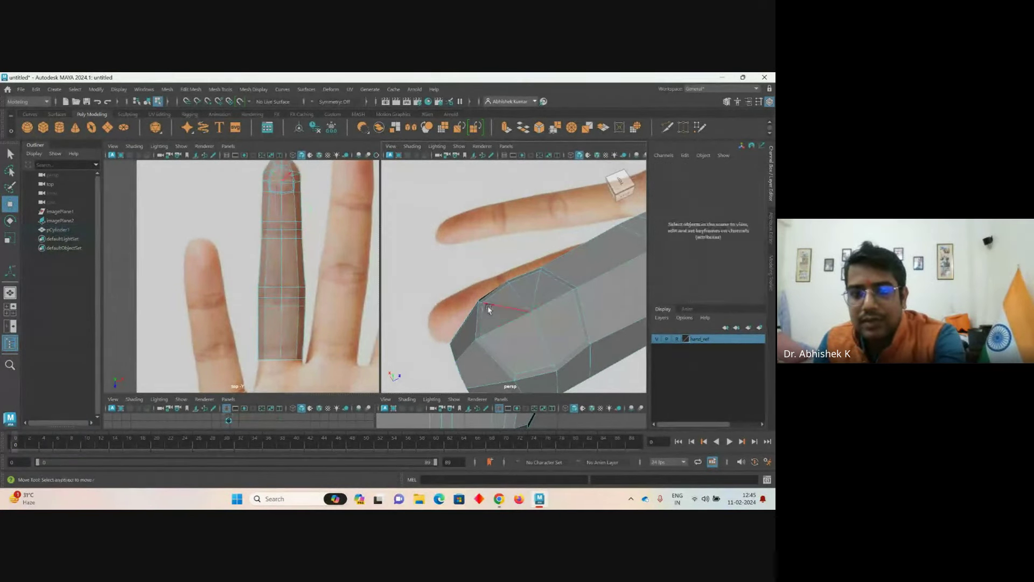
pyautogui.click(535, 293)
pyautogui.press('Delete')
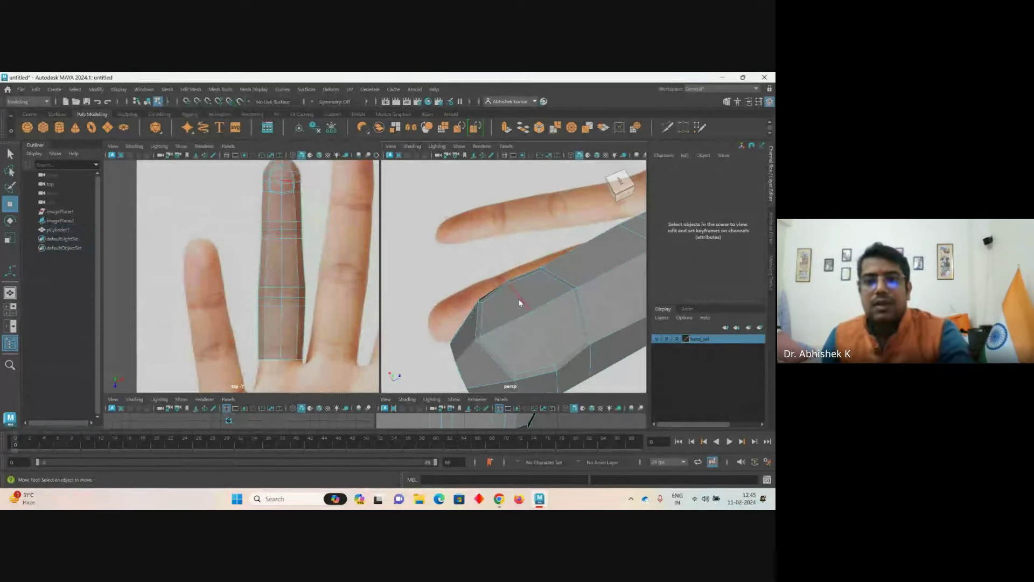
# - Return to object mode, inspect the closed nail area in smooth preview, and restore the unsmoothed display
pyautogui.moveTo(519, 302); pyautogui.dragTo(567, 177, button='right')
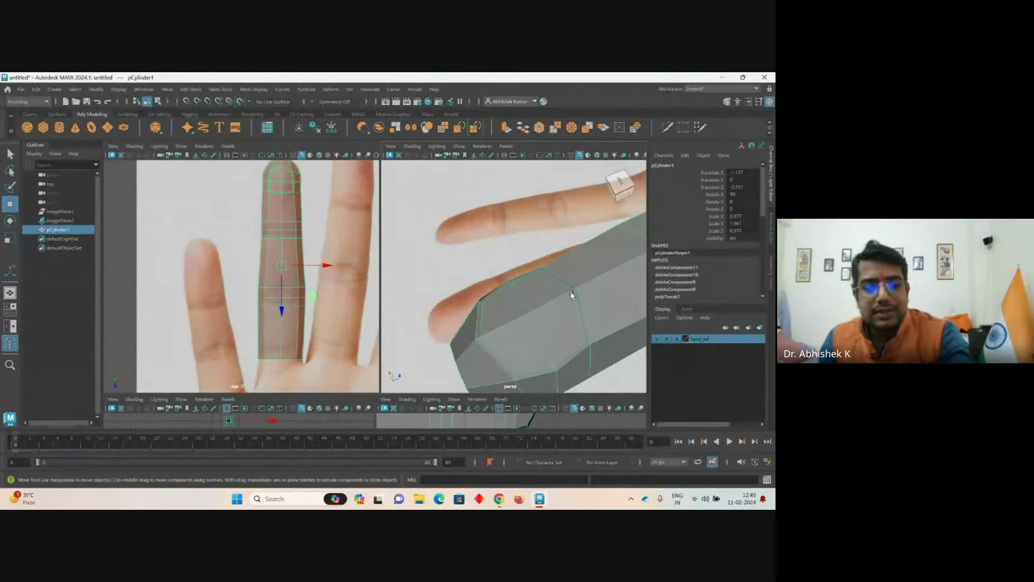
pyautogui.press('3')
pyautogui.click(462, 278)
pyautogui.scroll(-4, 523, 355)
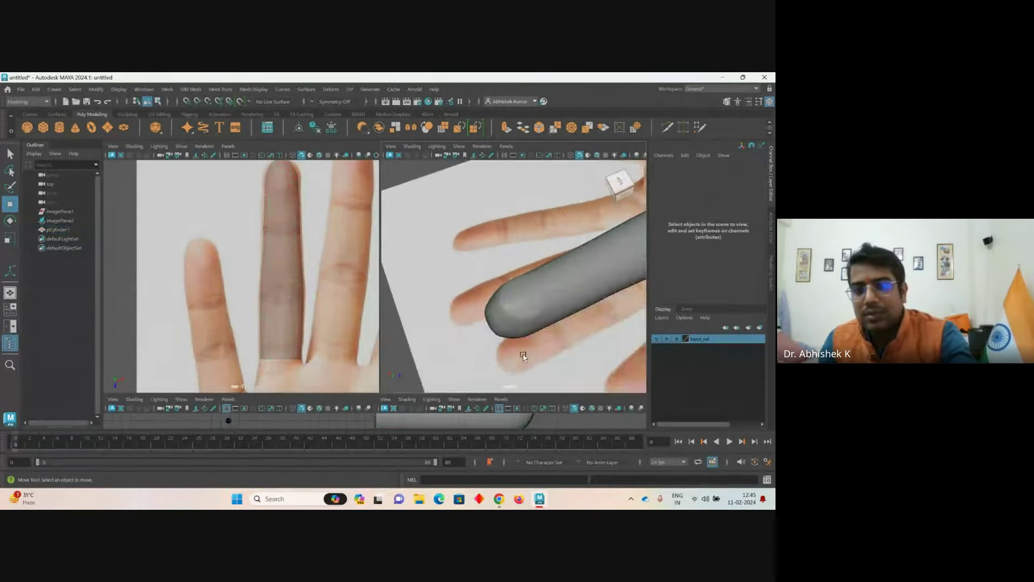
pyautogui.scroll(4, 523, 355)
pyautogui.scroll(-3, 514, 337)
pyautogui.click(524, 300)
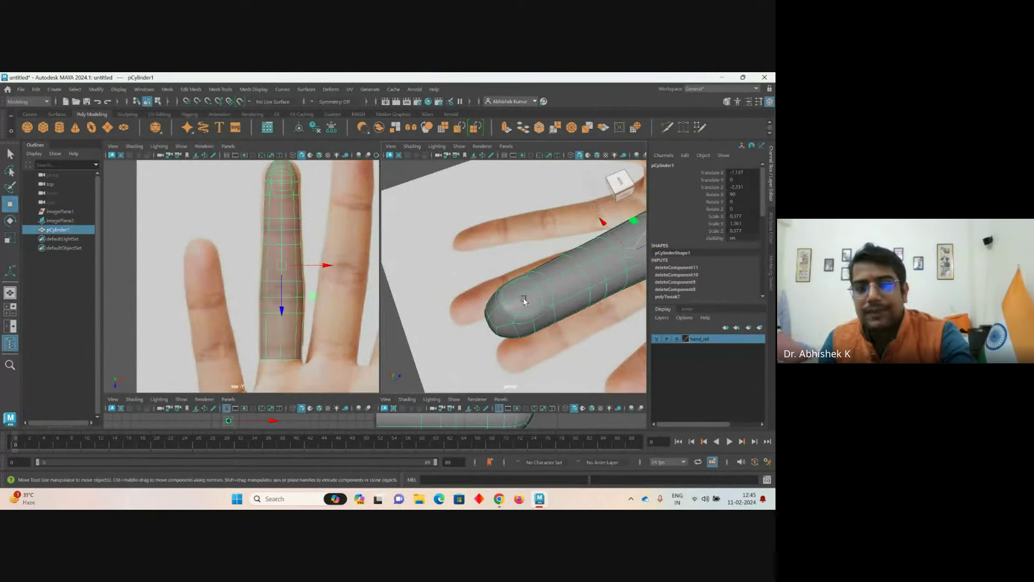
pyautogui.press('1')
pyautogui.scroll(5, 527, 318)
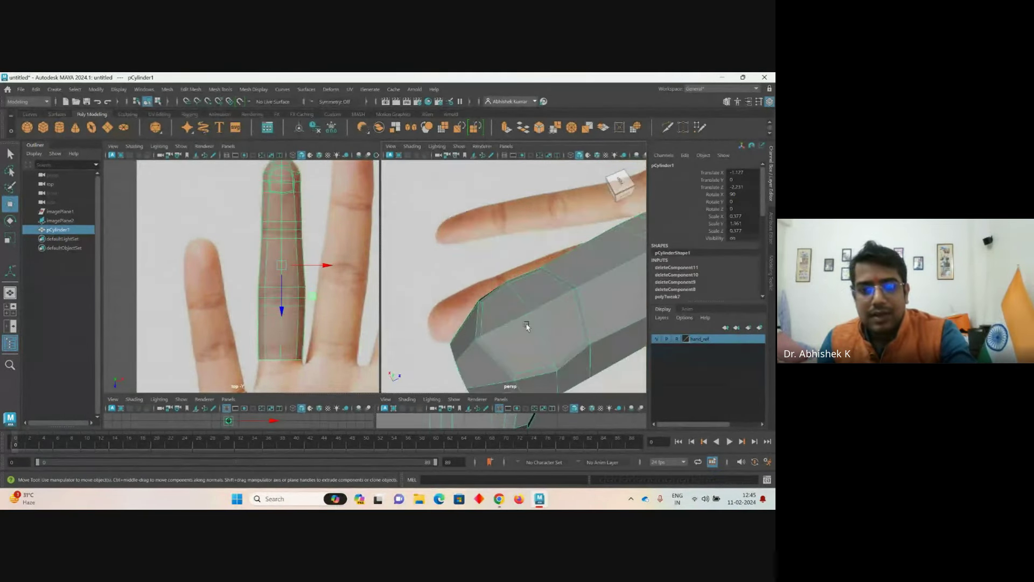
# - Switch to vertex mode and move the nail's three rear inner vertices back toward the finger joint
pyautogui.scroll(5, 539, 307)
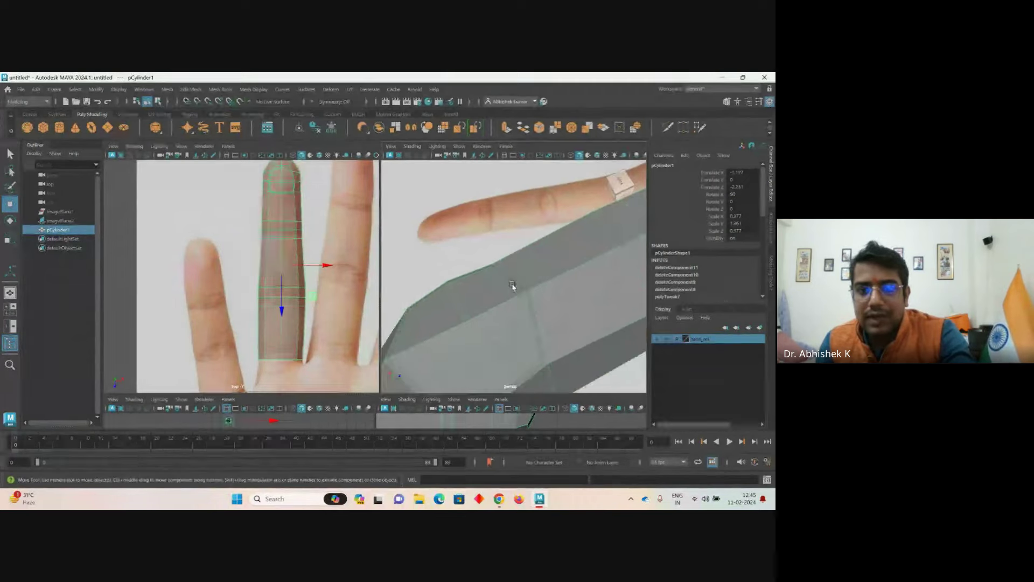
pyautogui.moveTo(498, 265); pyautogui.dragTo(492, 273, button='right')
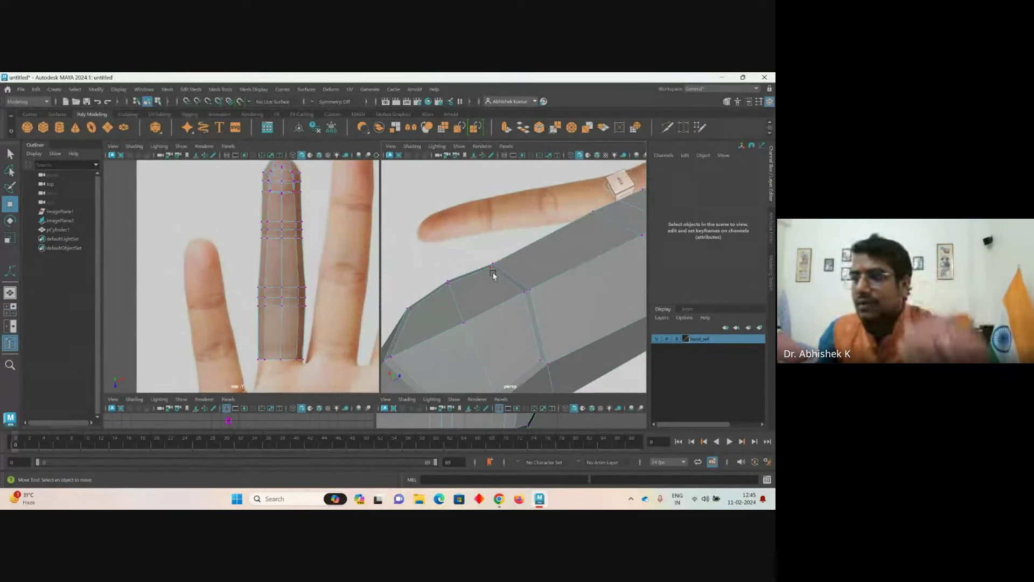
pyautogui.moveTo(493, 272); pyautogui.dragTo(485, 272, button='right')
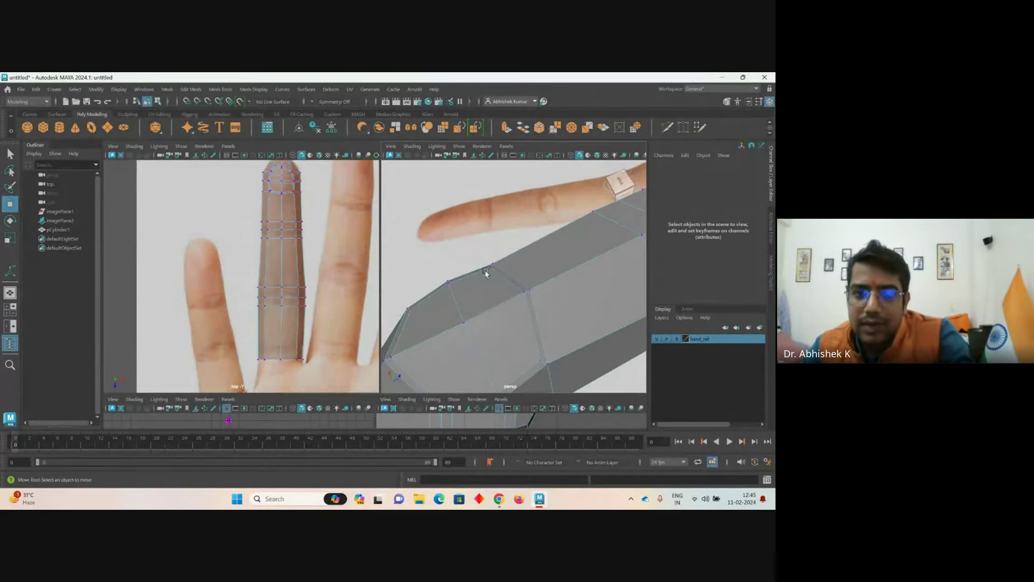
pyautogui.click(491, 268)
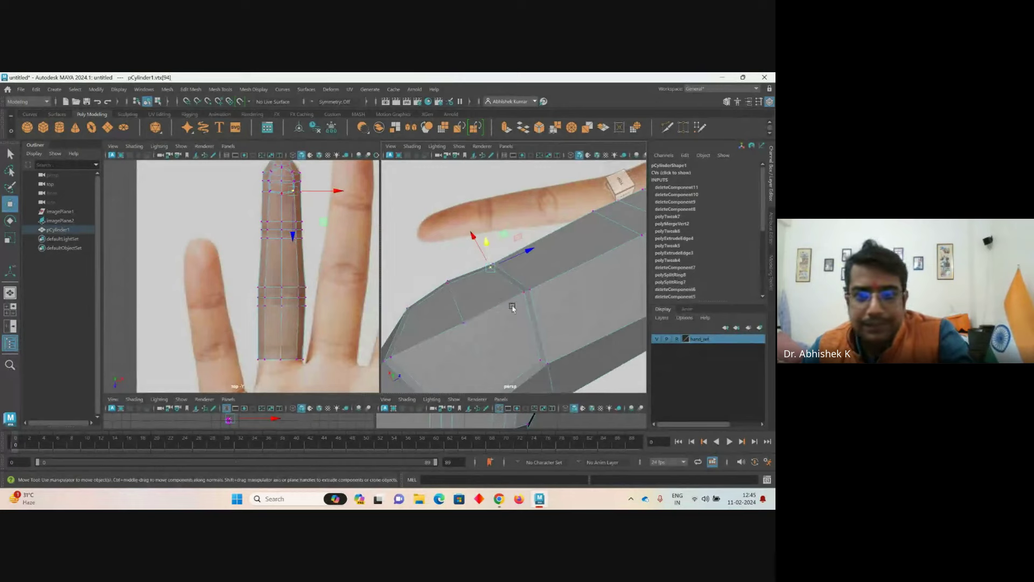
pyautogui.keyDown('shift'); pyautogui.click(527, 293); pyautogui.keyUp('shift')
pyautogui.keyDown('shift'); pyautogui.click(541, 360); pyautogui.keyUp('shift')
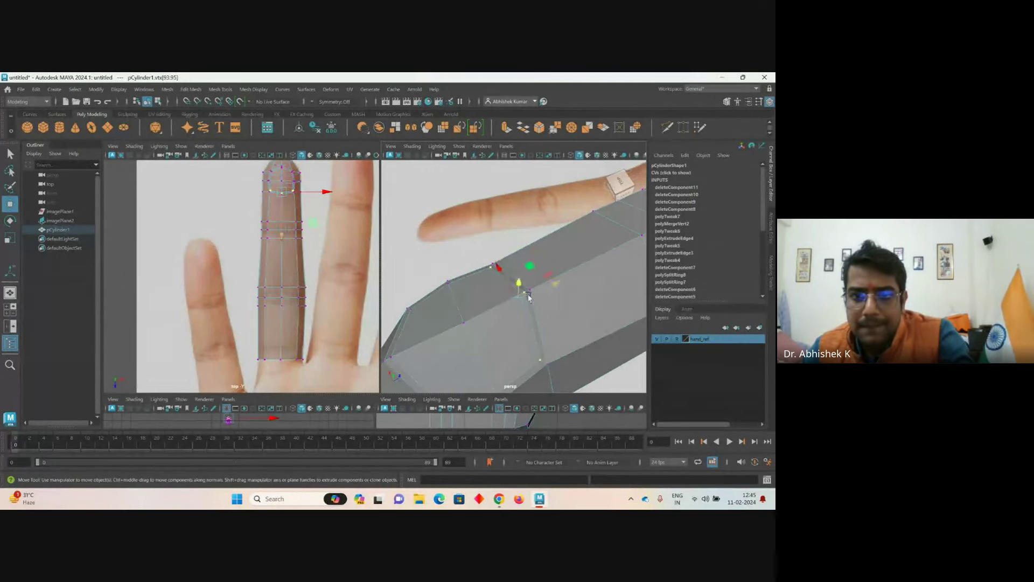
pyautogui.moveTo(518, 281); pyautogui.dragTo(552, 291)
# - Raise the nail's two inner side vertices, and move its three front inner vertices forward toward the fingertip
pyautogui.keyDown('alt'); pyautogui.moveTo(491, 333); pyautogui.dragTo(489, 325); pyautogui.keyUp('alt')
pyautogui.click(540, 269)
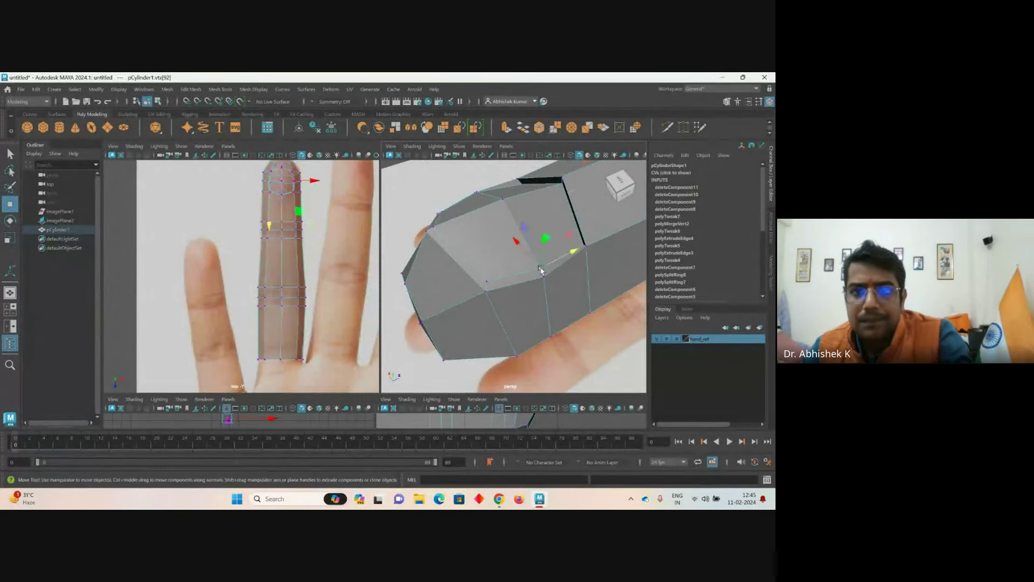
pyautogui.keyDown('shift'); pyautogui.click(478, 192); pyautogui.keyUp('shift')
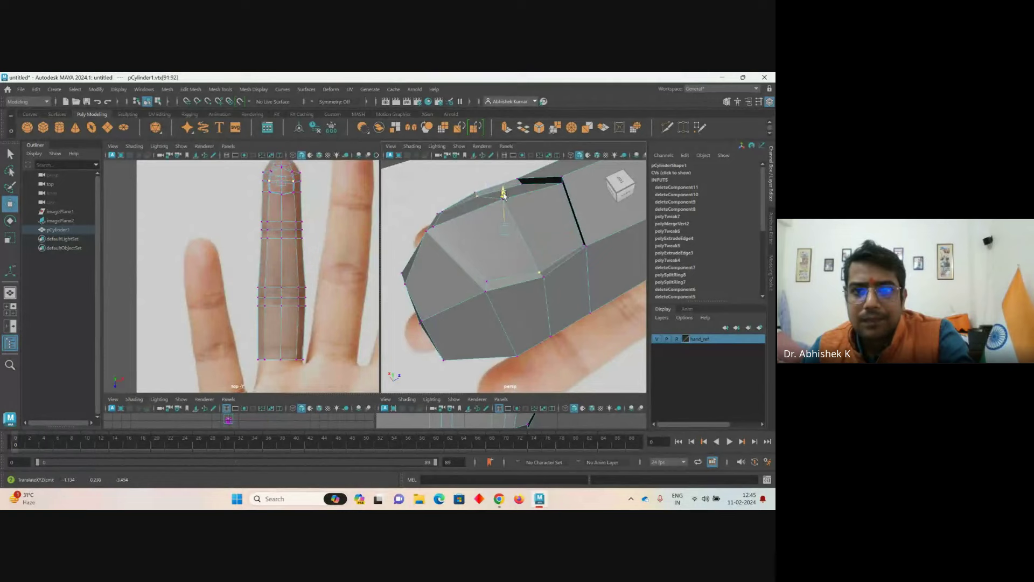
pyautogui.click(443, 213)
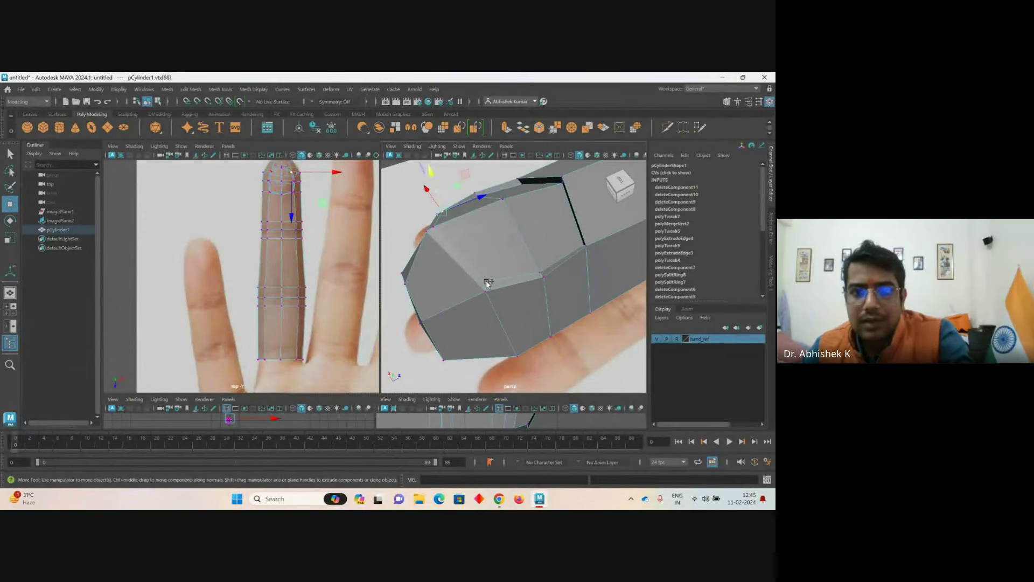
pyautogui.keyDown('shift'); pyautogui.click(486, 281); pyautogui.keyUp('shift')
pyautogui.keyDown('shift'); pyautogui.click(434, 226); pyautogui.keyUp('shift')
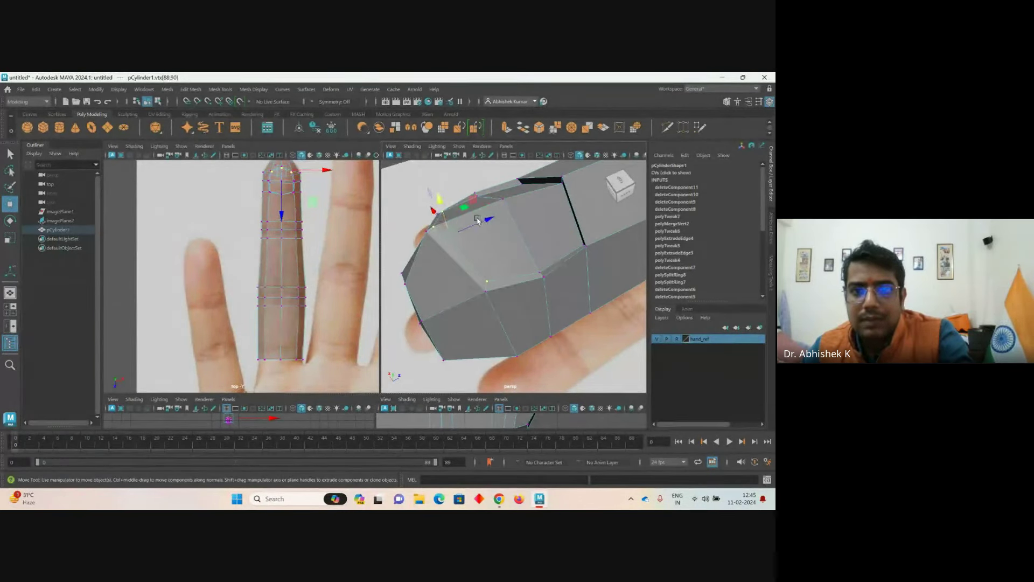
pyautogui.moveTo(486, 223); pyautogui.dragTo(457, 240)
pyautogui.scroll(-6, 463, 258)
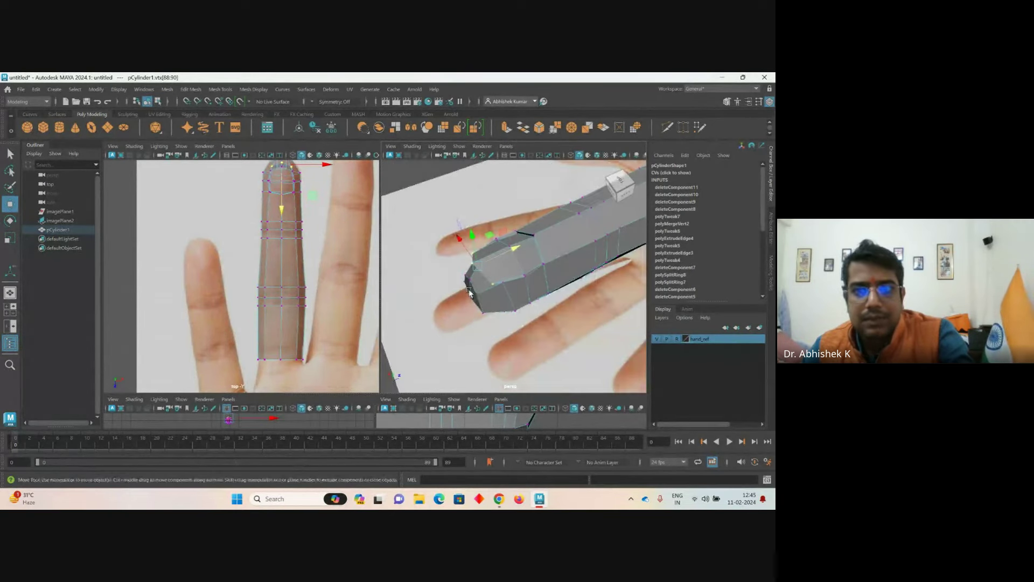
# - Return to object mode, inspect the fingertip and nail in smooth preview, and restore the unsmoothed display
pyautogui.keyDown('alt'); pyautogui.moveTo(480, 299); pyautogui.dragTo(499, 285); pyautogui.keyUp('alt')
pyautogui.moveTo(542, 233); pyautogui.dragTo(568, 200, button='right')
pyautogui.click(547, 223)
pyautogui.click(534, 289)
pyautogui.press('3')
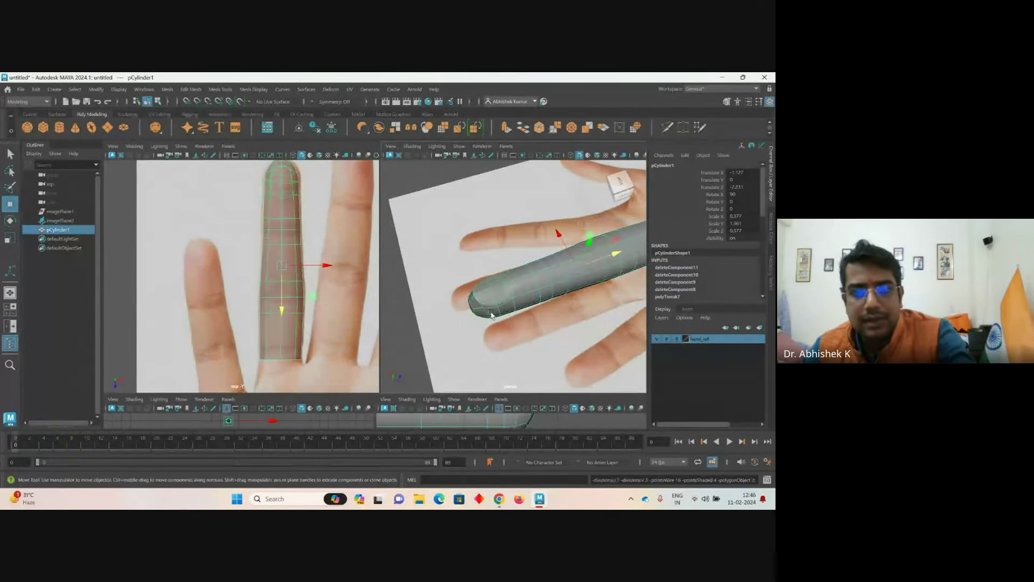
pyautogui.click(467, 330)
pyautogui.scroll(3, 468, 334)
pyautogui.keyDown('alt'); pyautogui.moveTo(468, 334); pyautogui.dragTo(502, 318); pyautogui.keyUp('alt')
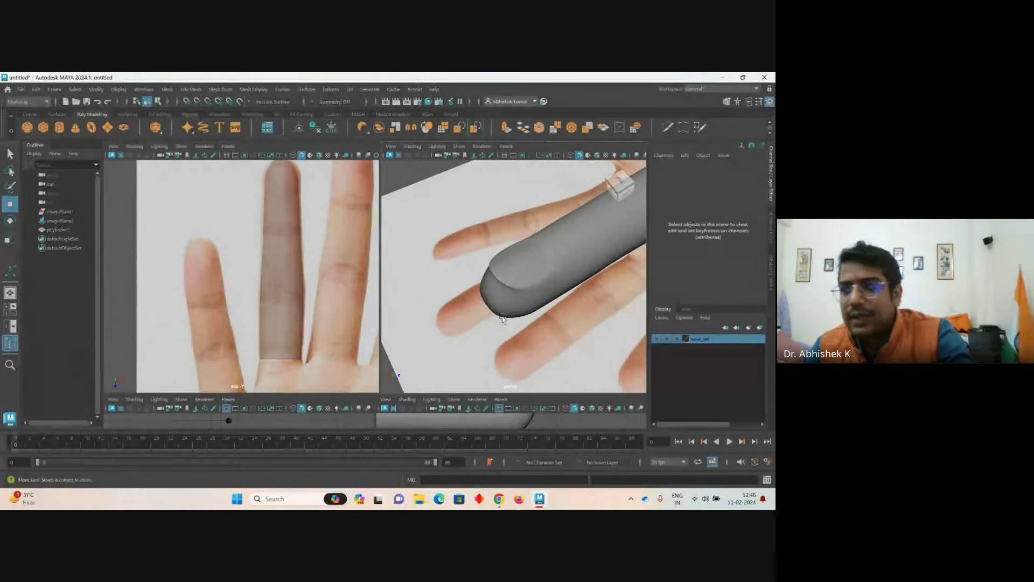
pyautogui.click(492, 298)
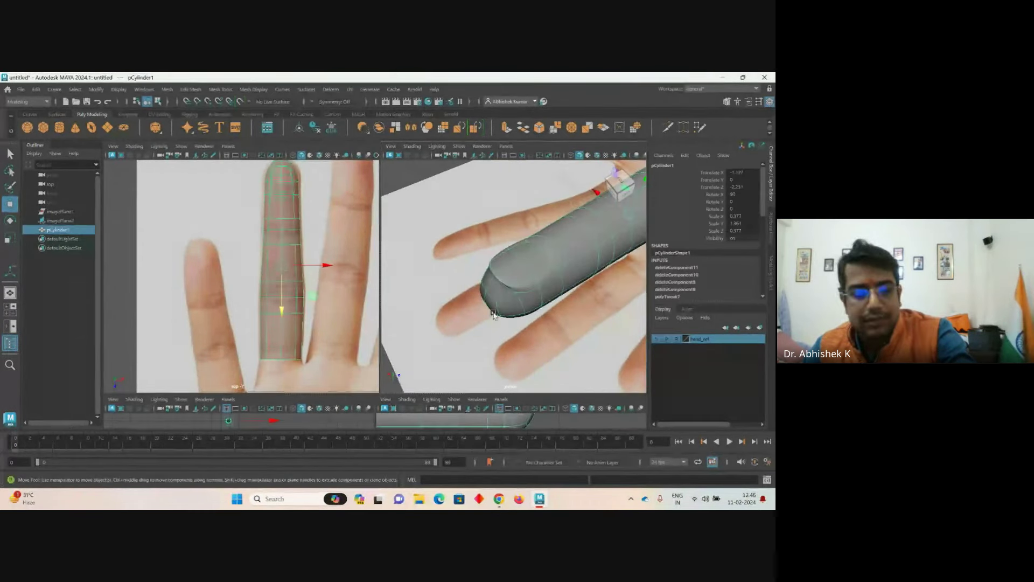
pyautogui.press('1')
pyautogui.keyDown('alt'); pyautogui.moveTo(496, 317); pyautogui.dragTo(494, 307); pyautogui.keyUp('alt')
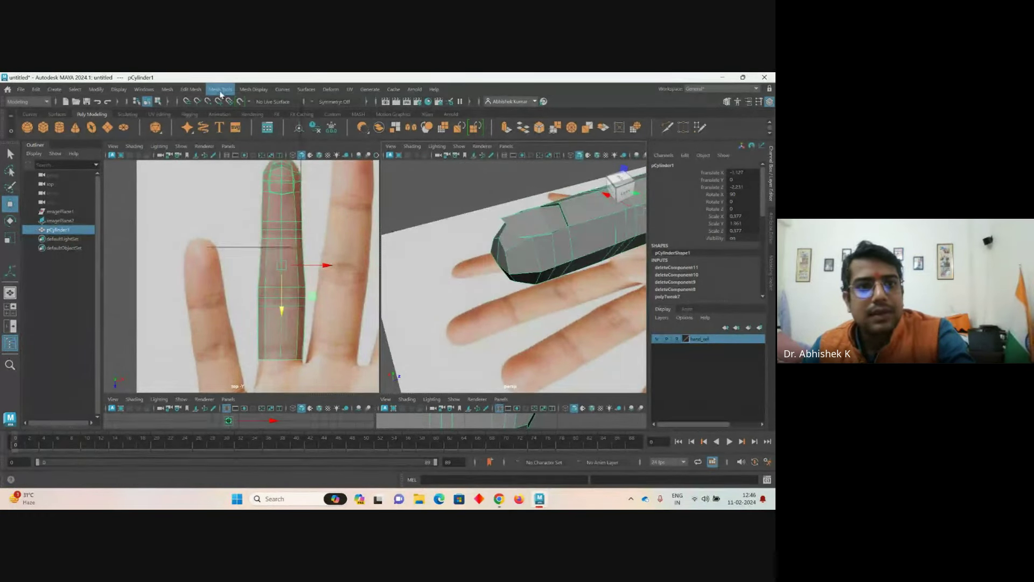
# - Insert two edge loops at the fingertip, one around the side below the nail and one near the nail's front edge
pyautogui.click(221, 96)
pyautogui.click(242, 155)
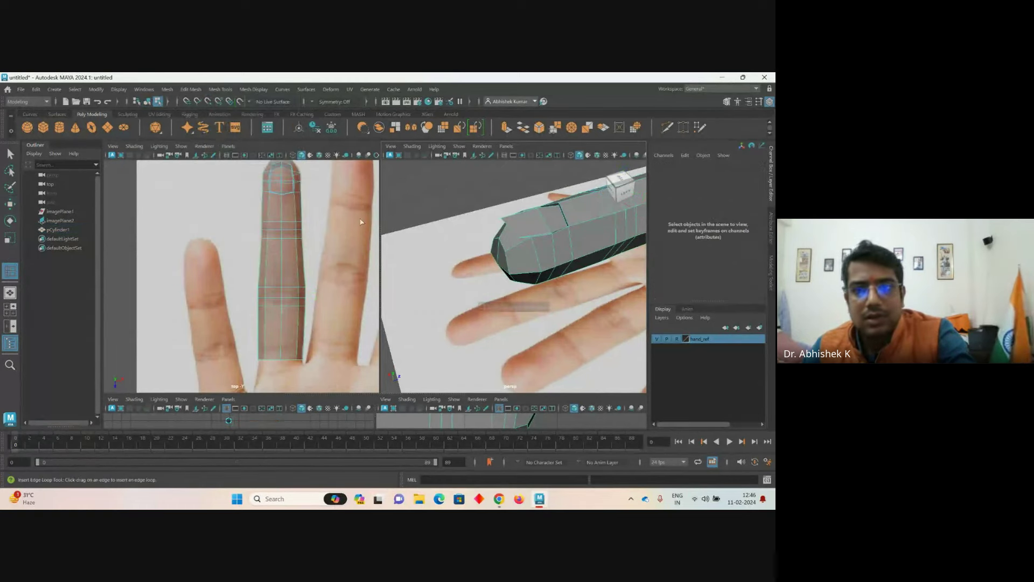
pyautogui.click(520, 246)
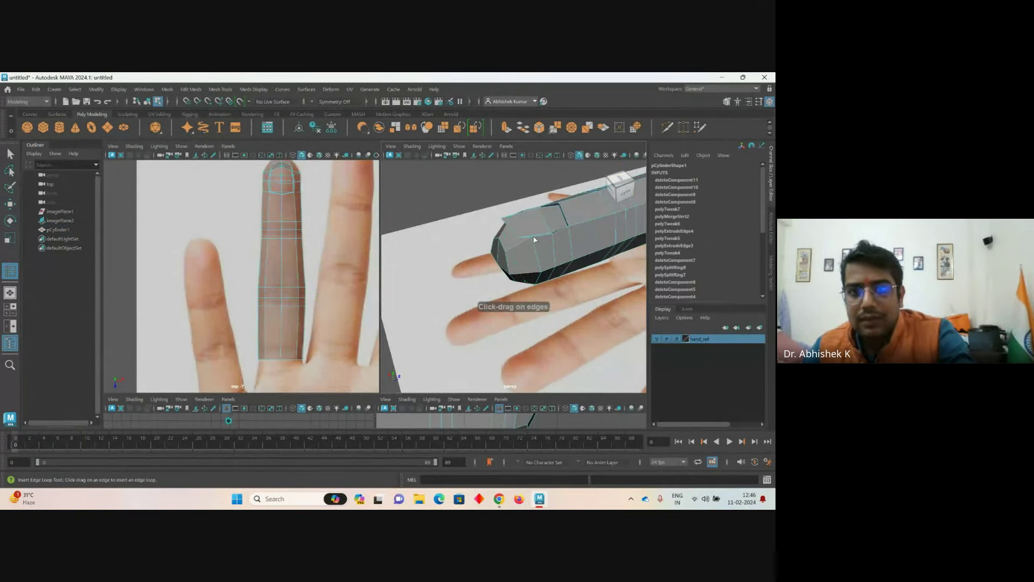
pyautogui.keyDown('alt'); pyautogui.moveTo(532, 234); pyautogui.dragTo(522, 261); pyautogui.keyUp('alt')
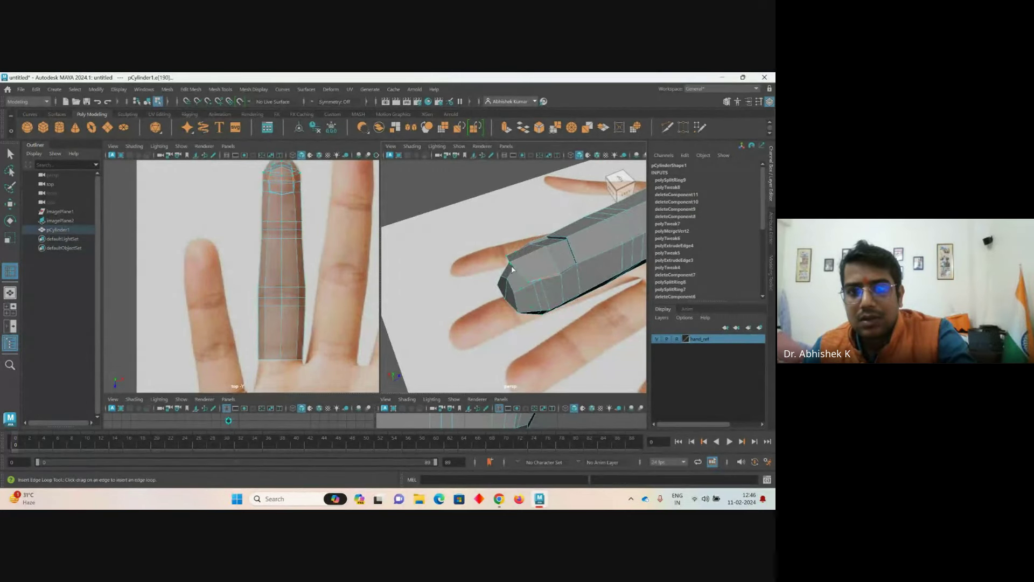
pyautogui.click(516, 266)
pyautogui.click(578, 196)
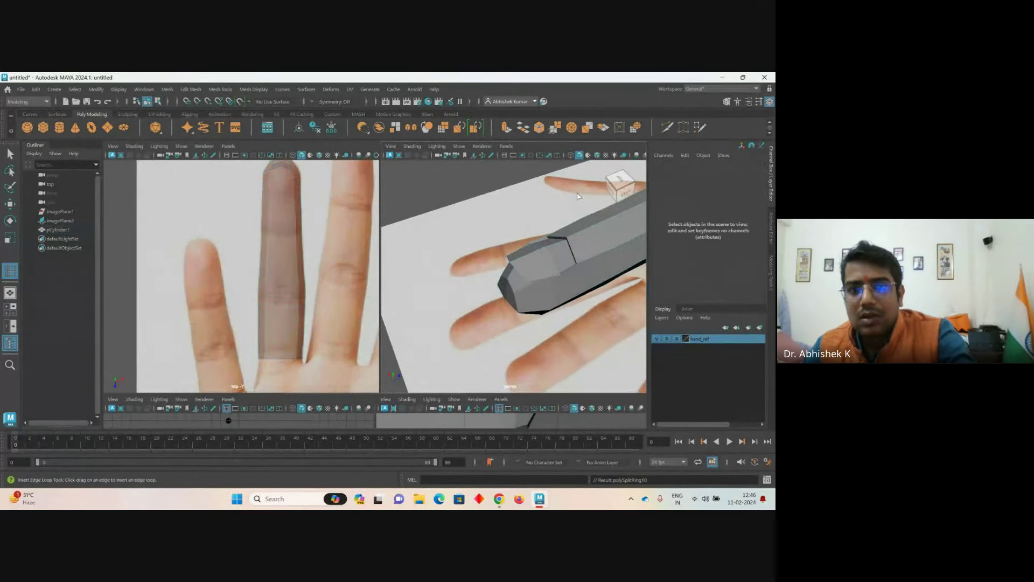
# - Check the fingertip's side profile in smooth preview, and switch back to the unsmoothed mesh
pyautogui.click(531, 270)
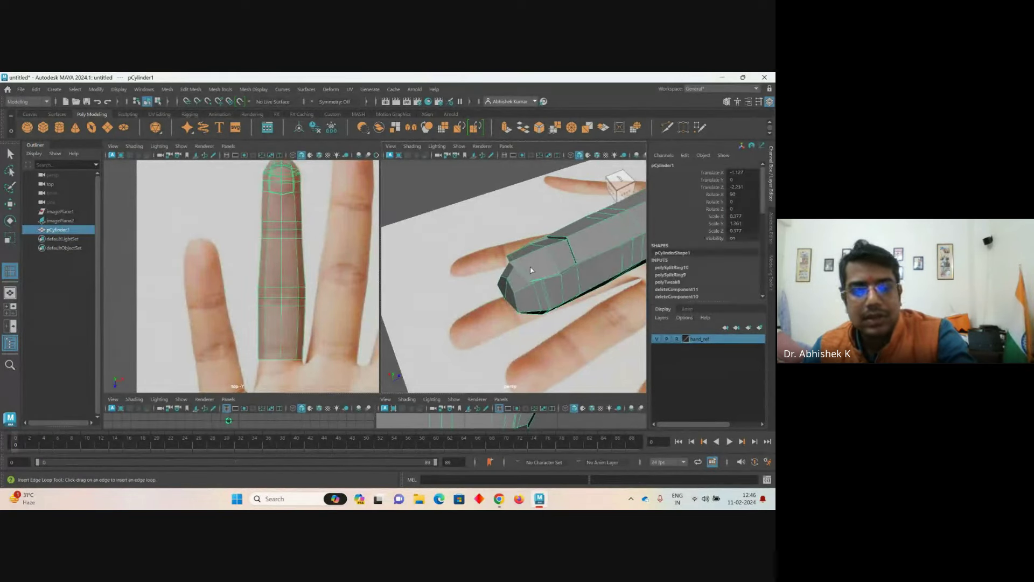
pyautogui.press('3')
pyautogui.click(479, 297)
pyautogui.keyDown('alt'); pyautogui.moveTo(486, 299); pyautogui.dragTo(478, 276); pyautogui.keyUp('alt')
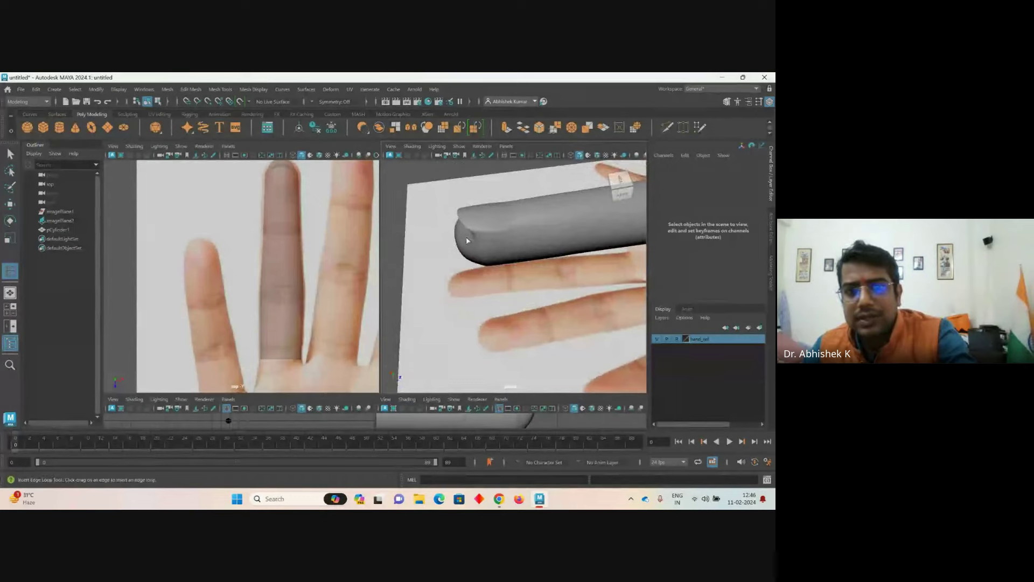
pyautogui.scroll(5, 486, 252)
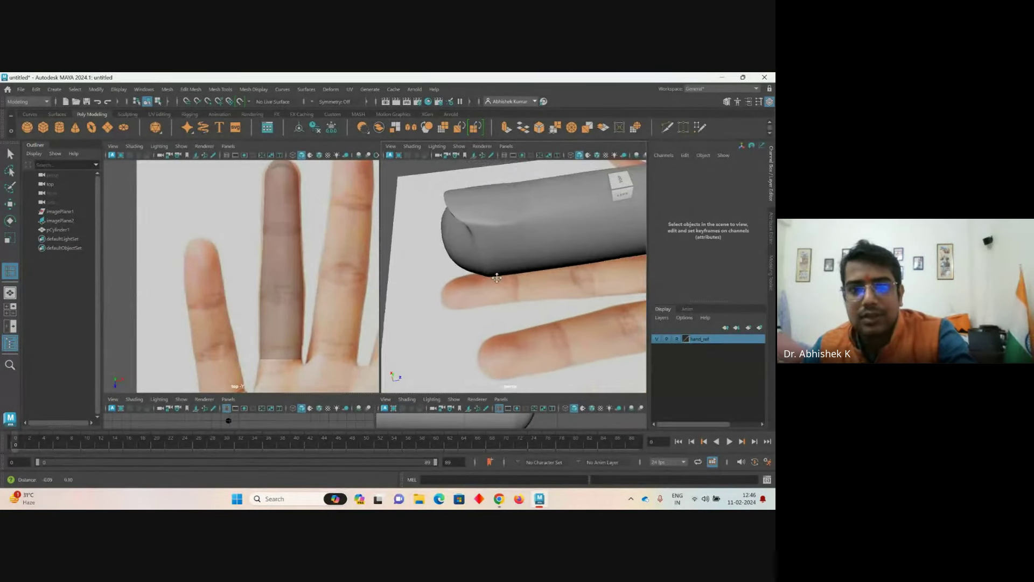
pyautogui.click(486, 263)
pyautogui.press('1')
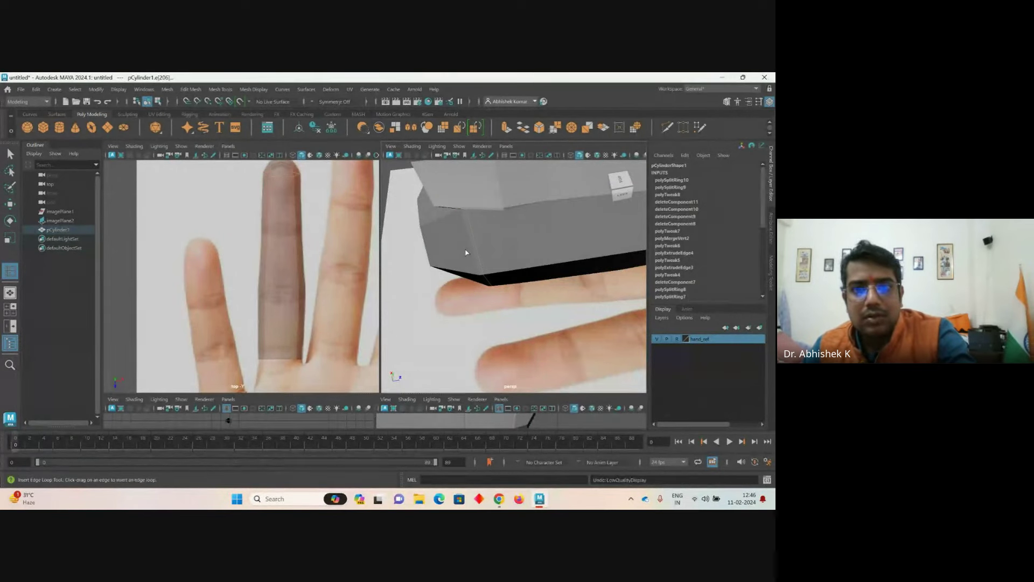
# - Switch the finger to vertex mode, undo the extra edge loop inserted beside the nail, and activate the Move tool
pyautogui.click(466, 251)
pyautogui.click(476, 241)
pyautogui.scroll(-3, 478, 260)
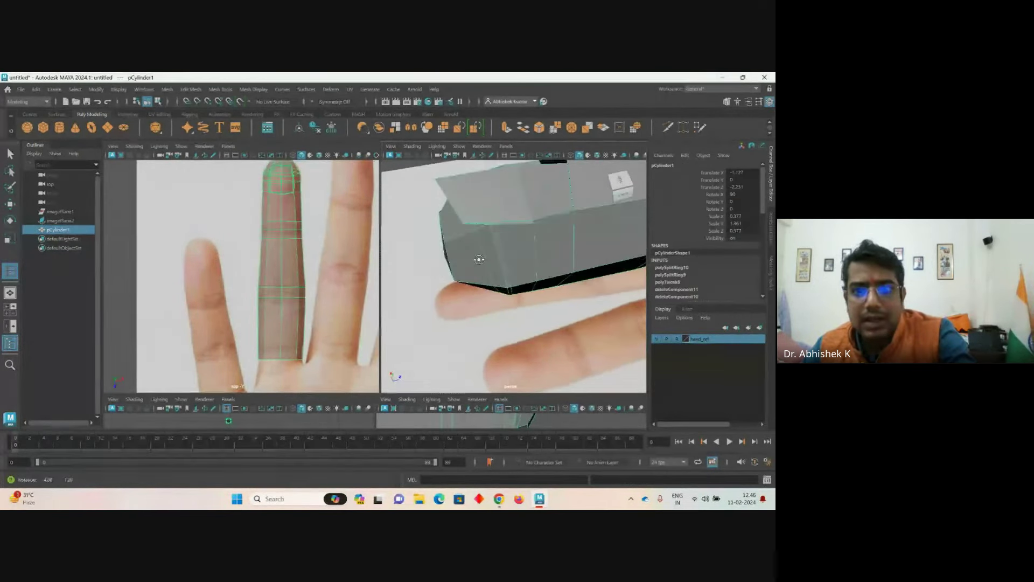
pyautogui.keyDown('alt'); pyautogui.moveTo(478, 261); pyautogui.dragTo(528, 261); pyautogui.keyUp('alt')
pyautogui.moveTo(536, 231); pyautogui.dragTo(513, 242, button='right')
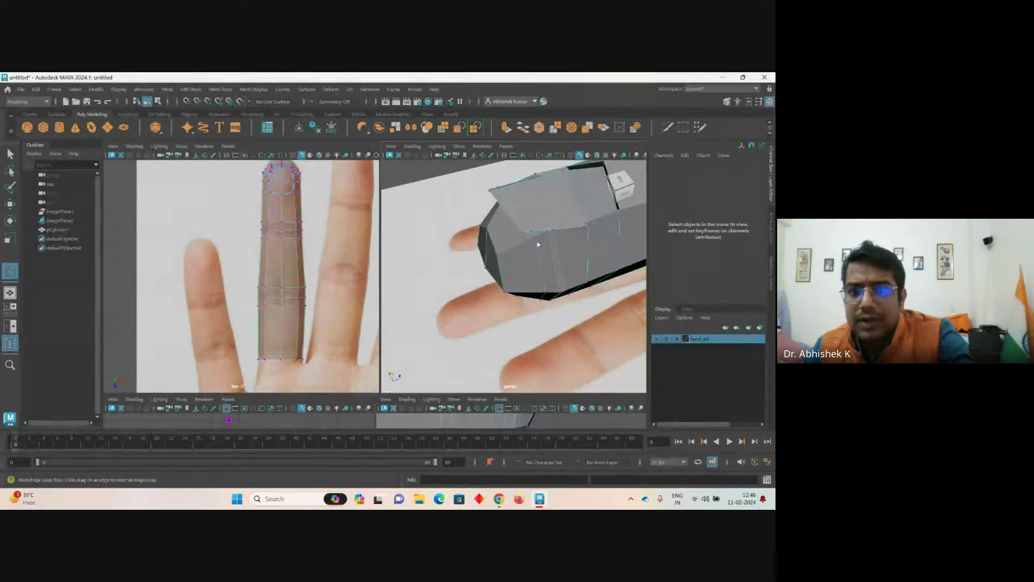
pyautogui.click(549, 233)
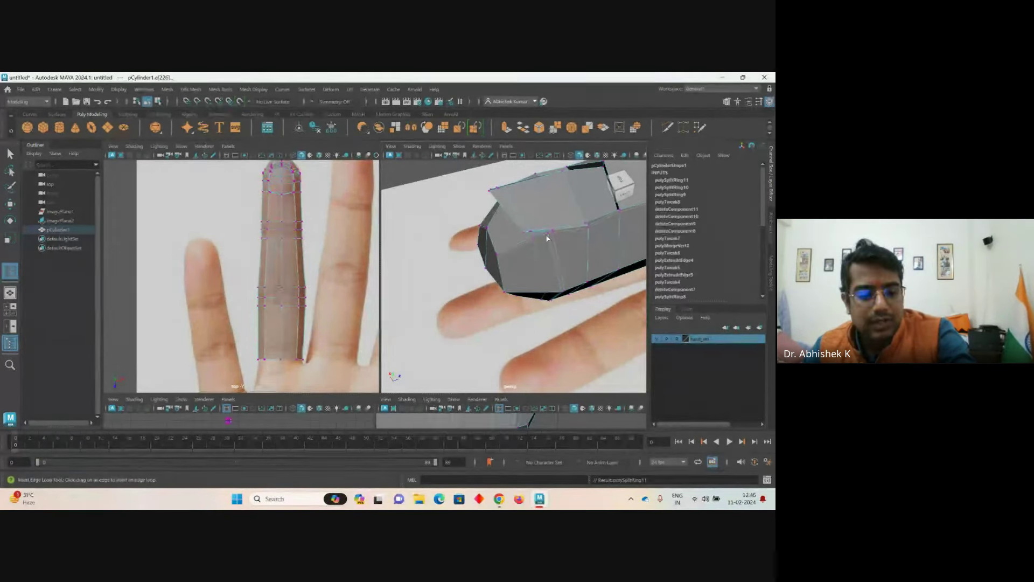
pyautogui.hotkey('ctrl', 'z')
pyautogui.press('w')
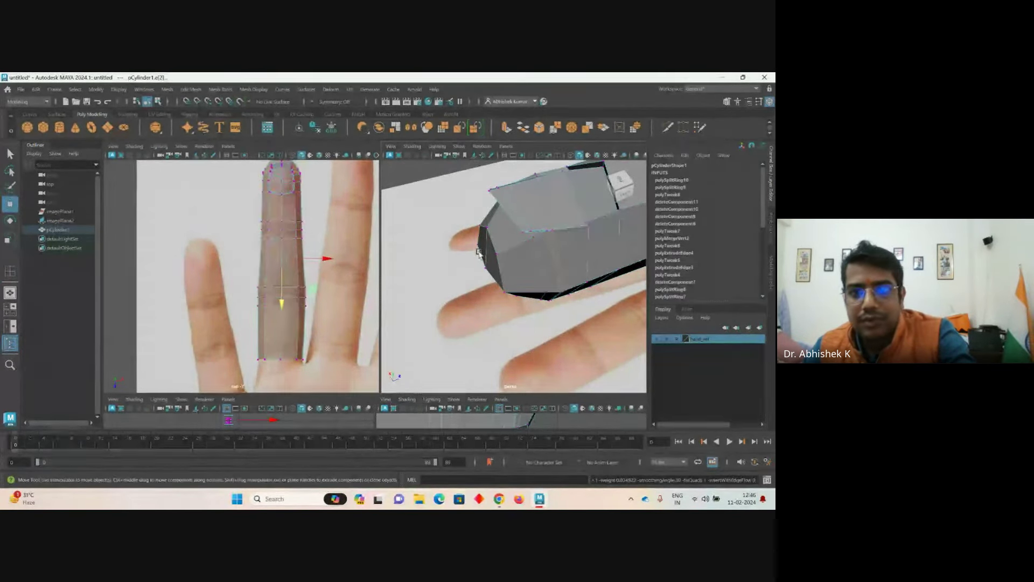
# - Move the upper and lower side vertices of the fingertip loop below the nail to even out its spacing
pyautogui.click(547, 231)
pyautogui.moveTo(564, 223); pyautogui.dragTo(545, 218)
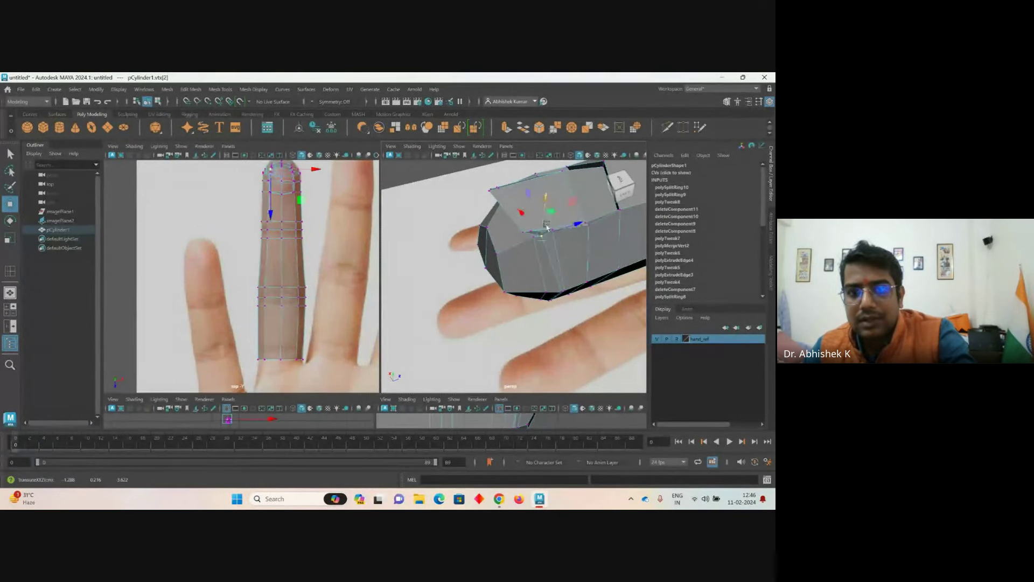
pyautogui.click(561, 292)
pyautogui.click(580, 290)
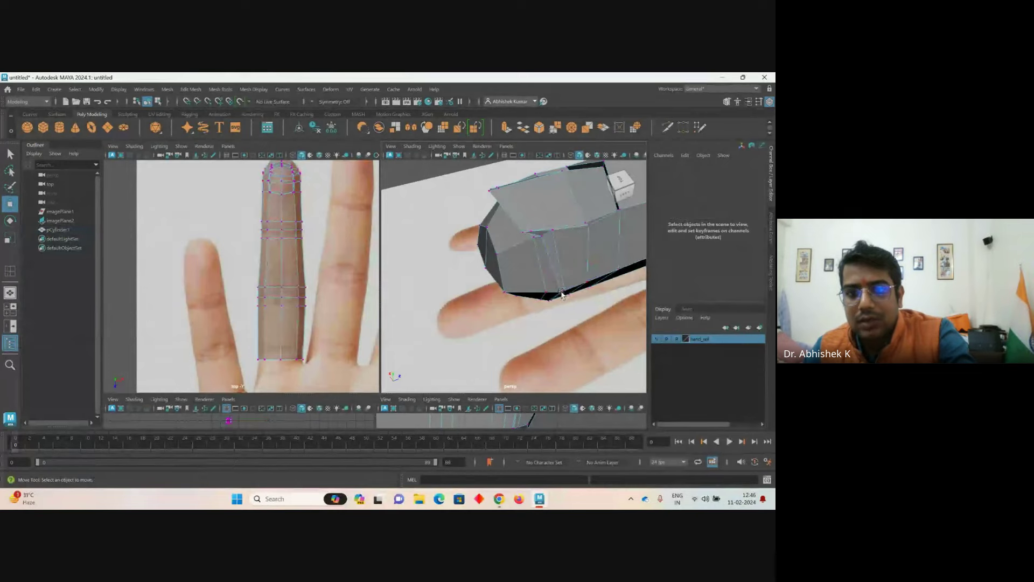
pyautogui.click(561, 293)
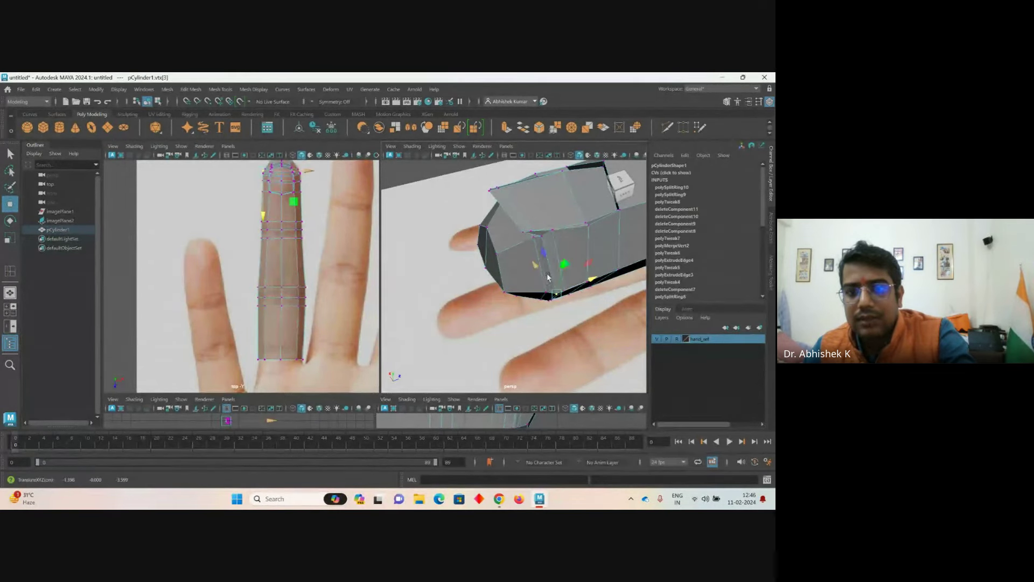
pyautogui.keyDown('alt'); pyautogui.moveTo(580, 323); pyautogui.dragTo(559, 292); pyautogui.keyUp('alt')
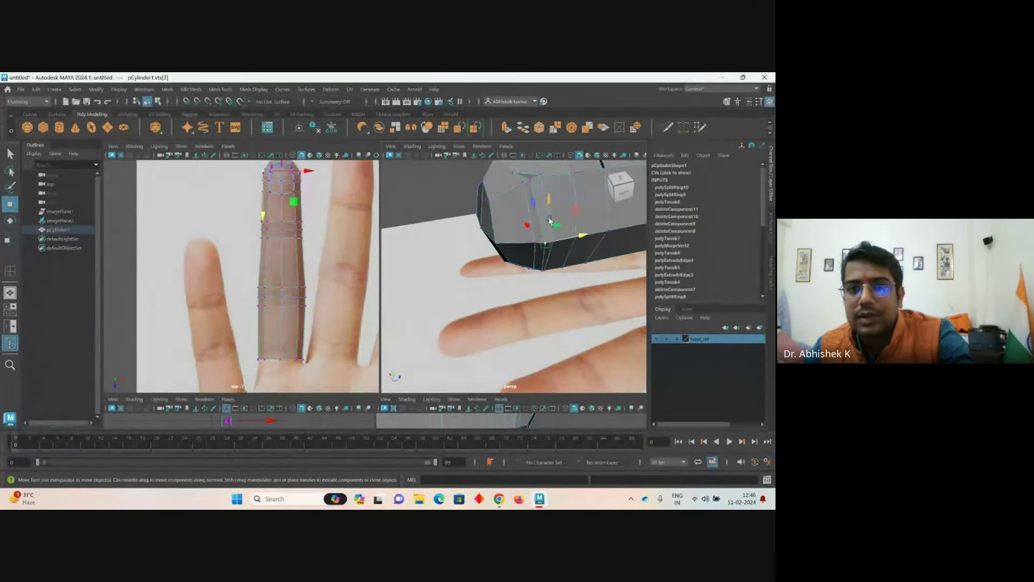
pyautogui.moveTo(549, 220); pyautogui.dragTo(548, 216)
# - Return to object mode and examine the smoothed fingertip from the nail side and the opposite side
pyautogui.keyDown('alt'); pyautogui.moveTo(503, 240); pyautogui.dragTo(504, 254); pyautogui.keyUp('alt')
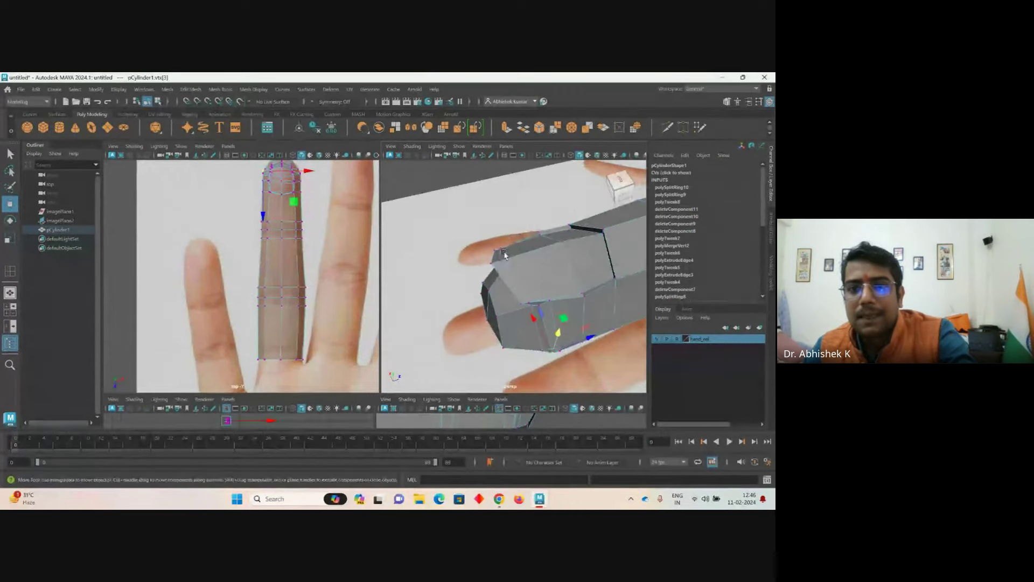
pyautogui.moveTo(559, 233); pyautogui.dragTo(598, 219, button='right')
pyautogui.press('3')
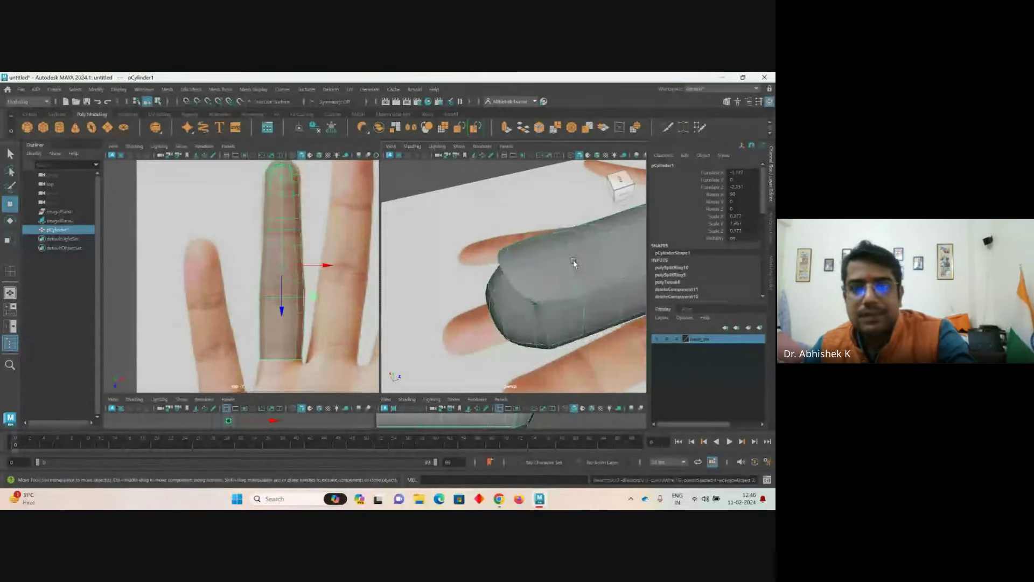
pyautogui.click(477, 286)
pyautogui.scroll(-4, 477, 304)
pyautogui.keyDown('alt'); pyautogui.moveTo(478, 304); pyautogui.dragTo(548, 241); pyautogui.keyUp('alt')
pyautogui.click(539, 223)
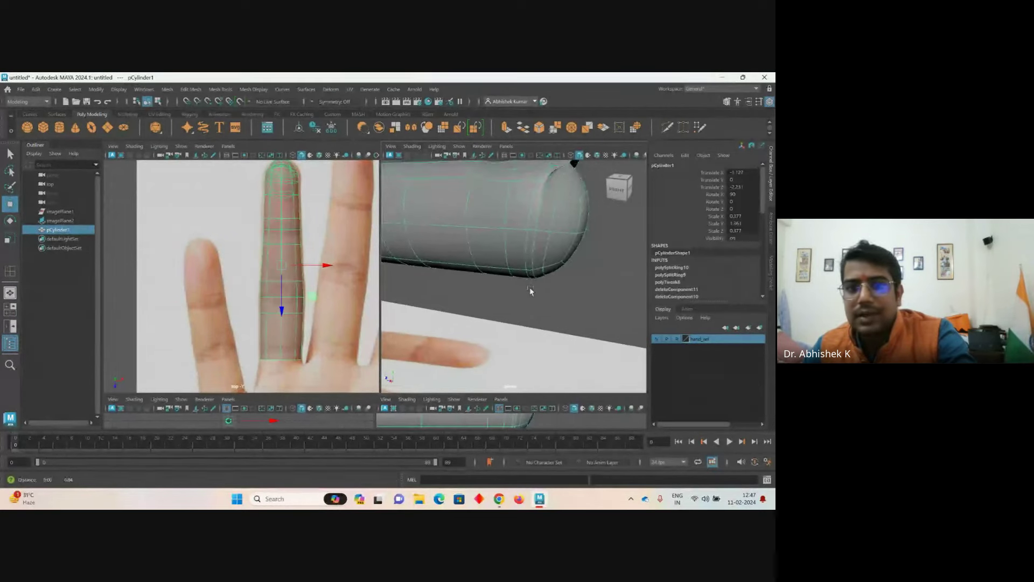
# - Switch to edge mode and move the two closely spaced fingertip edge loops forward toward the tip
pyautogui.rightClick(545, 225)
pyautogui.click(545, 196)
pyautogui.click(536, 228)
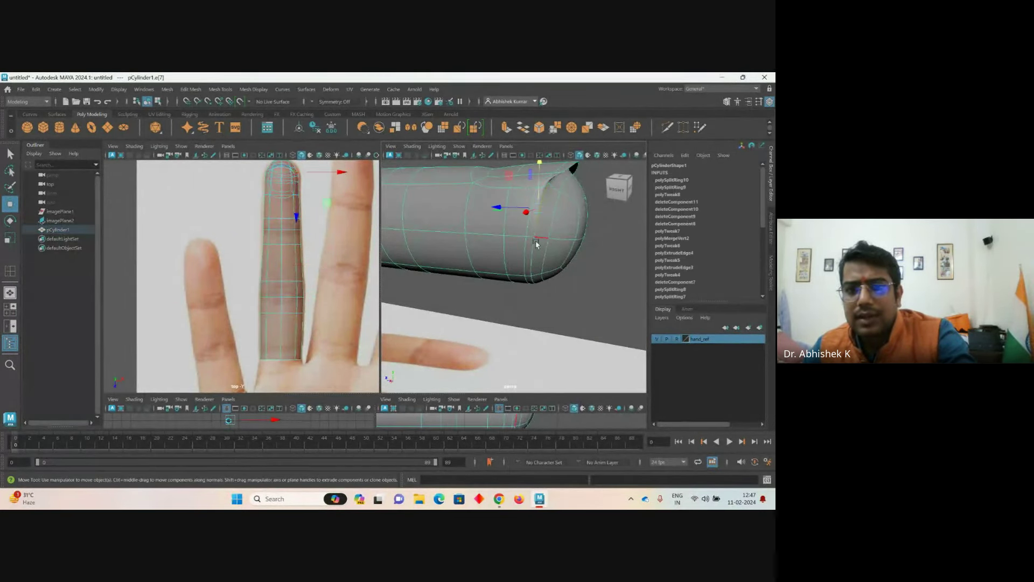
pyautogui.doubleClick(555, 228)
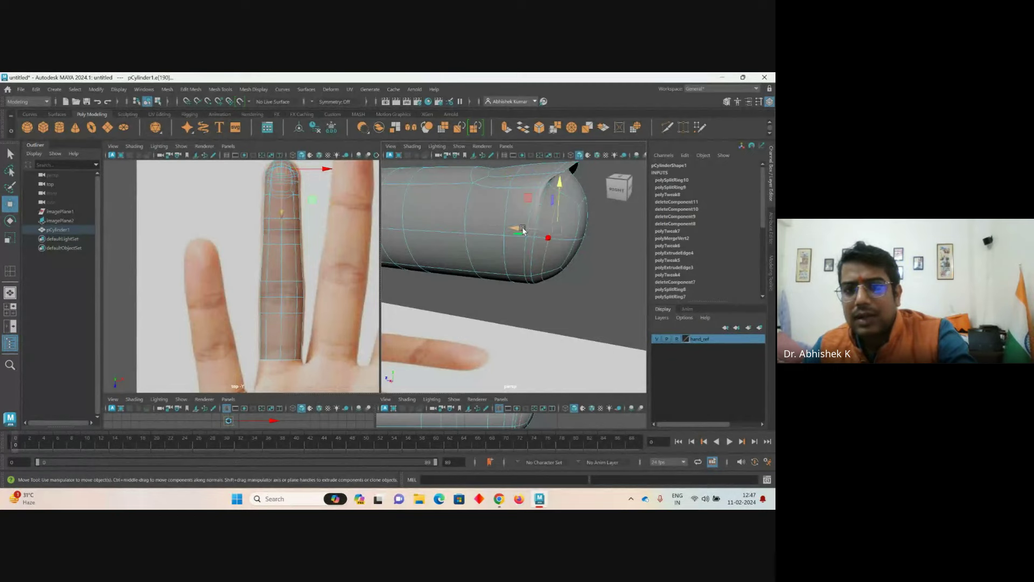
pyautogui.moveTo(523, 231); pyautogui.dragTo(530, 230)
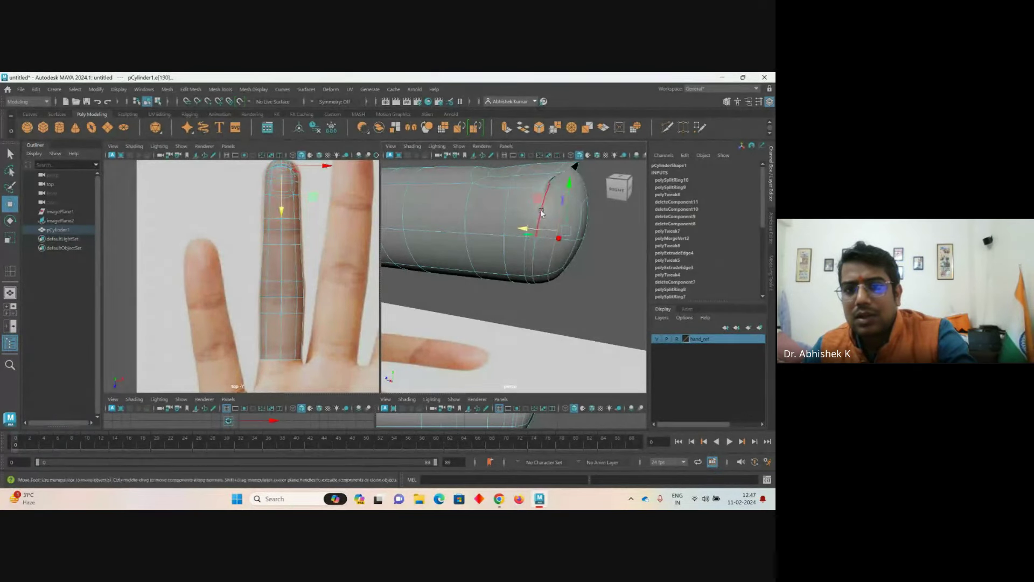
pyautogui.doubleClick(511, 237)
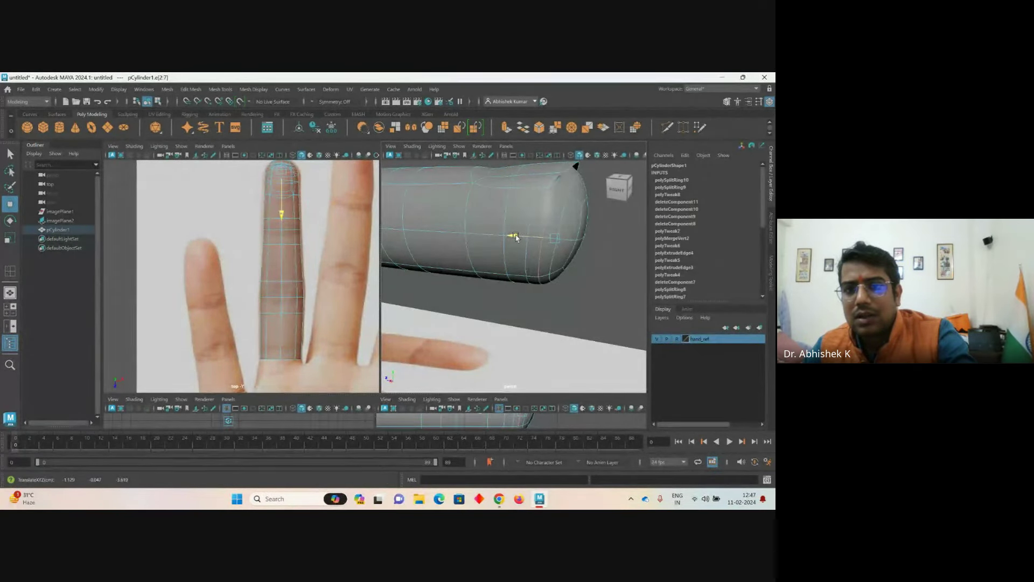
pyautogui.keyDown('alt'); pyautogui.moveTo(576, 280); pyautogui.dragTo(587, 275); pyautogui.keyUp('alt')
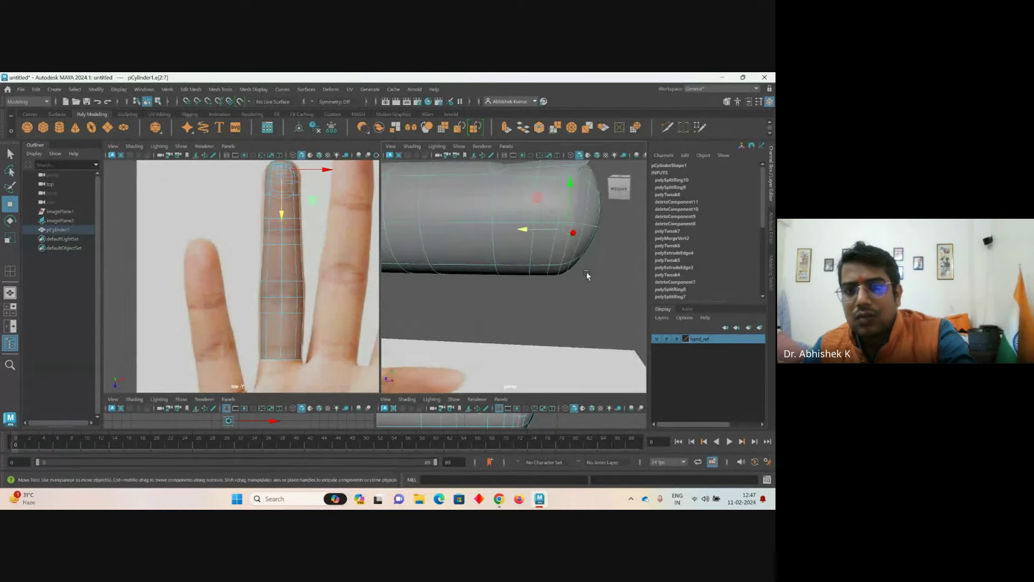
# - Switch to vertex mode and shift the fingertip loop's underside vertices and one side vertex along the finger's length
pyautogui.moveTo(571, 249); pyautogui.dragTo(503, 214, button='right')
pyautogui.moveTo(602, 288); pyautogui.dragTo(512, 268)
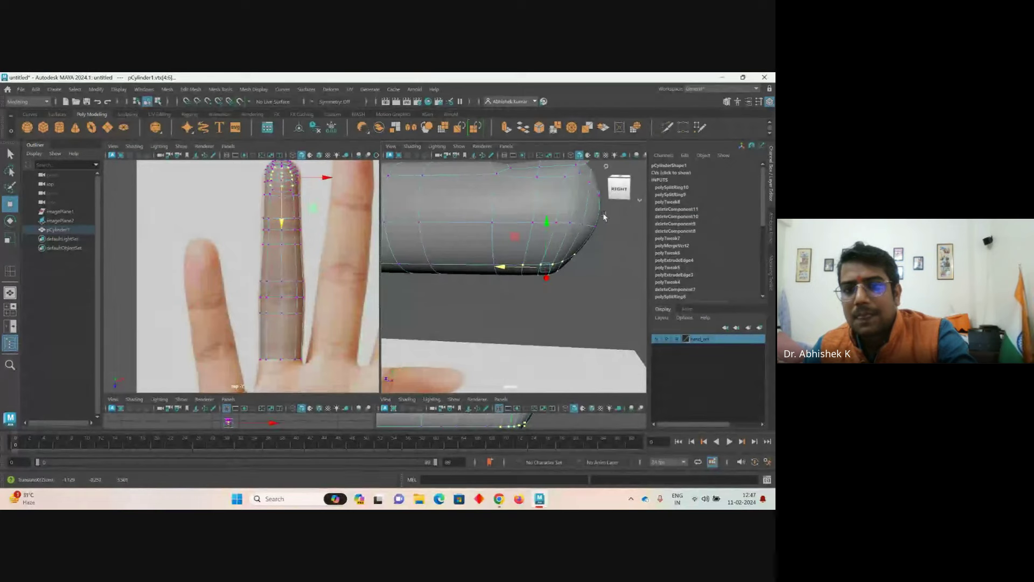
pyautogui.moveTo(603, 214); pyautogui.dragTo(537, 222)
pyautogui.click(574, 207)
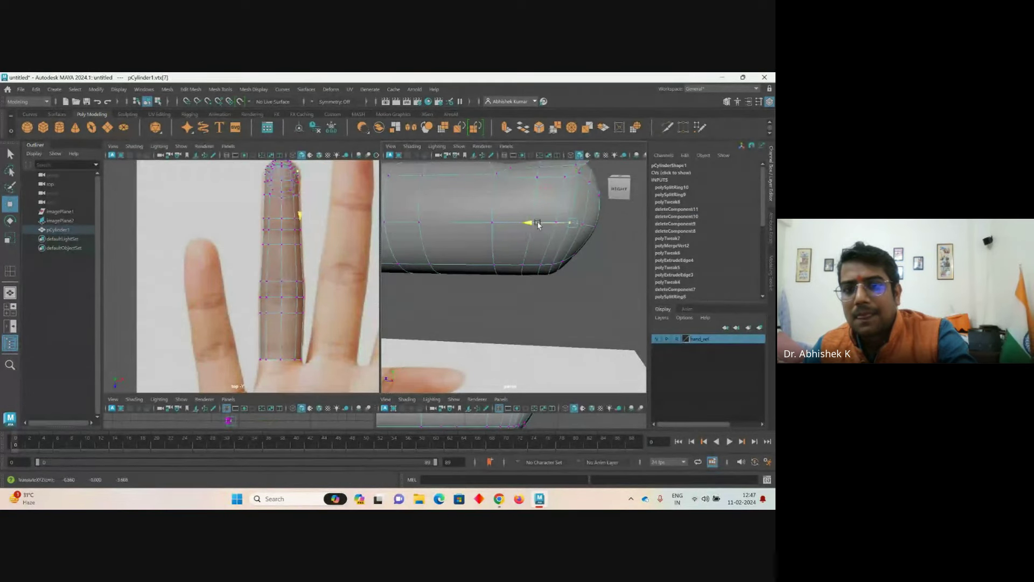
pyautogui.click(585, 280)
pyautogui.scroll(-3, 559, 314)
pyautogui.keyDown('alt'); pyautogui.moveTo(537, 274); pyautogui.dragTo(530, 295); pyautogui.keyUp('alt')
# - Insert an edge loop around the finger just behind the nail, and display the result in smooth preview
pyautogui.press('1')
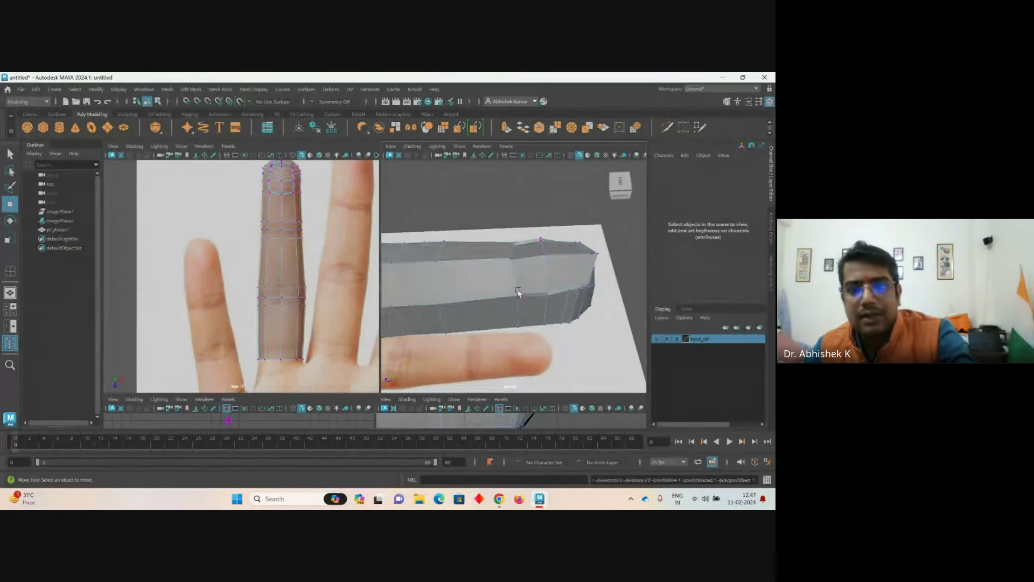
pyautogui.click(191, 89)
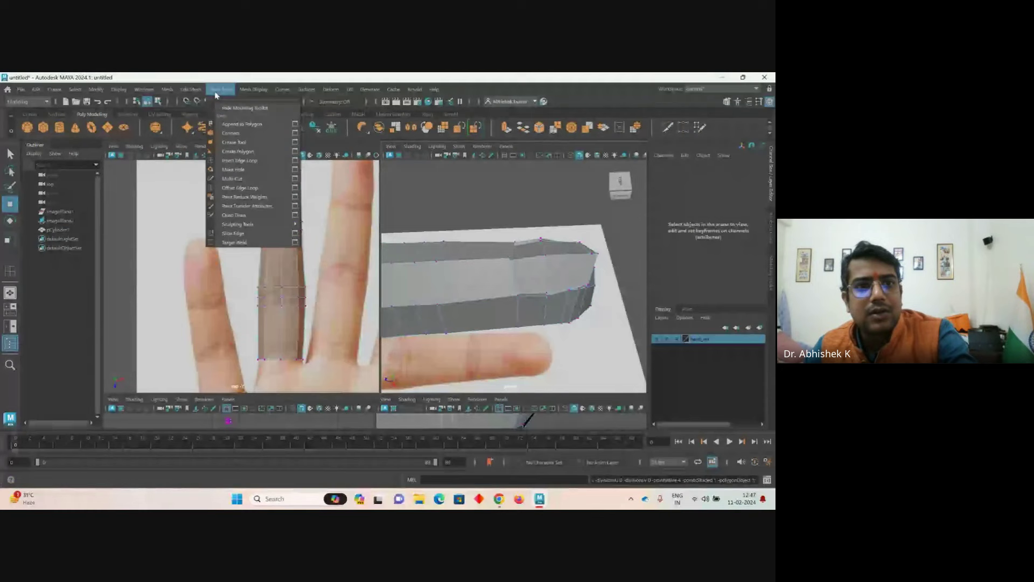
pyautogui.click(239, 160)
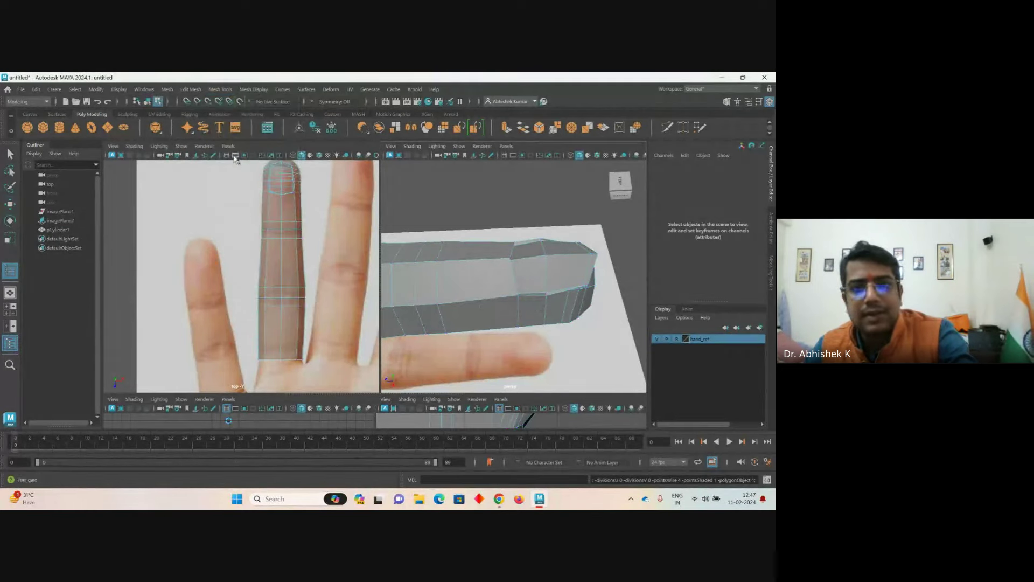
pyautogui.click(505, 270)
pyautogui.press('3')
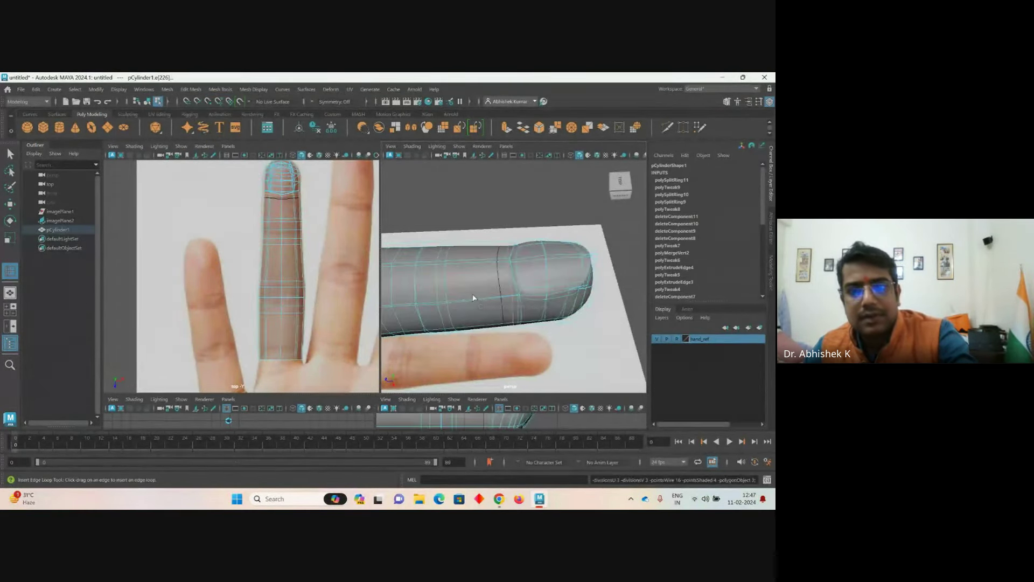
pyautogui.press('w')
pyautogui.click(449, 207)
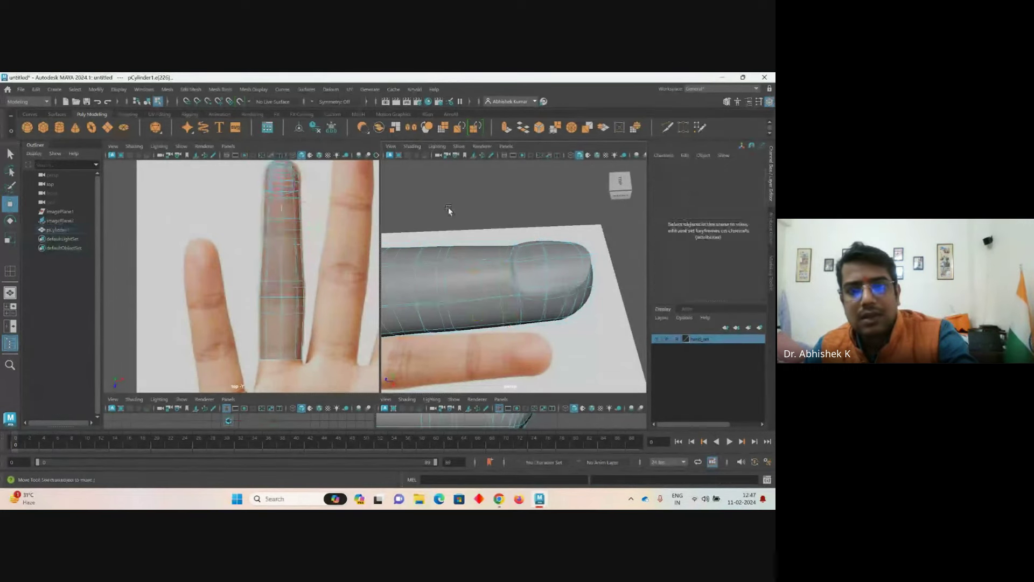
# - Turn off smooth preview and, in vertex mode, move the centre vertex at the nail's base back along the finger
pyautogui.moveTo(464, 232); pyautogui.dragTo(523, 207, button='right')
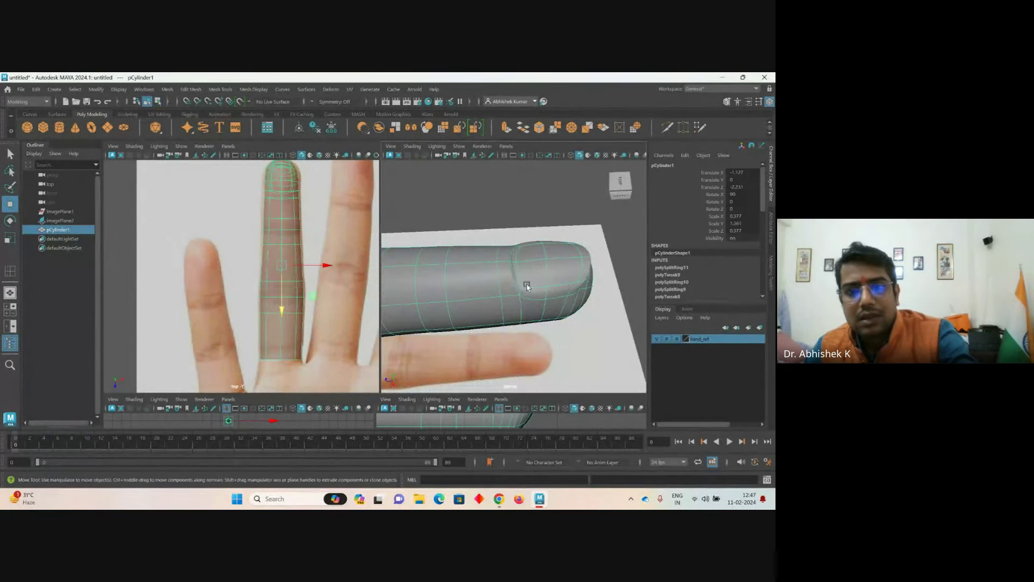
pyautogui.scroll(3, 527, 290)
pyautogui.press('1')
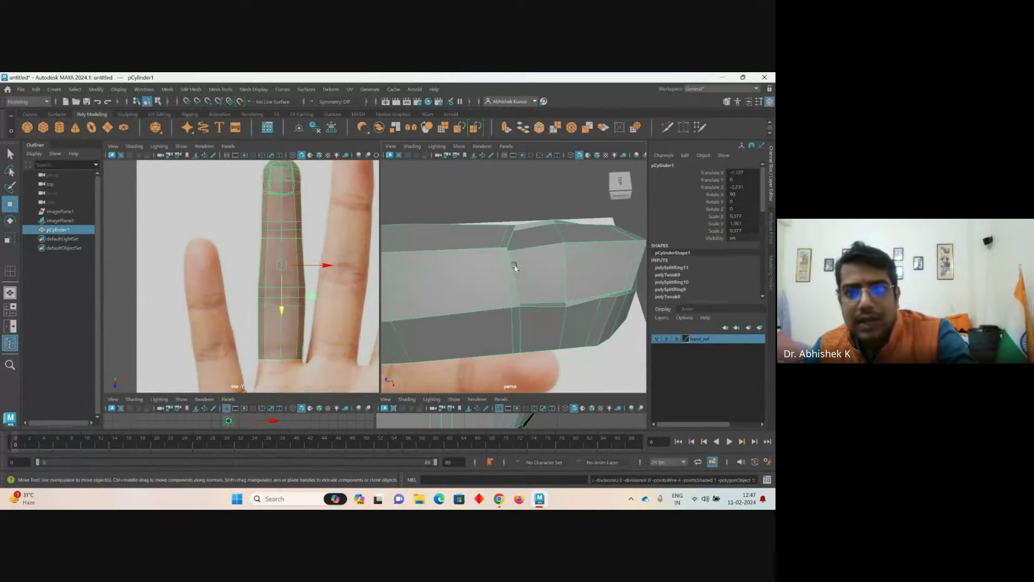
pyautogui.moveTo(513, 260)
pyautogui.keyDown('alt'); pyautogui.mouseDown()
pyautogui.moveTo(490, 252)
pyautogui.moveTo(510, 275)
pyautogui.mouseUp(); pyautogui.keyUp('alt')
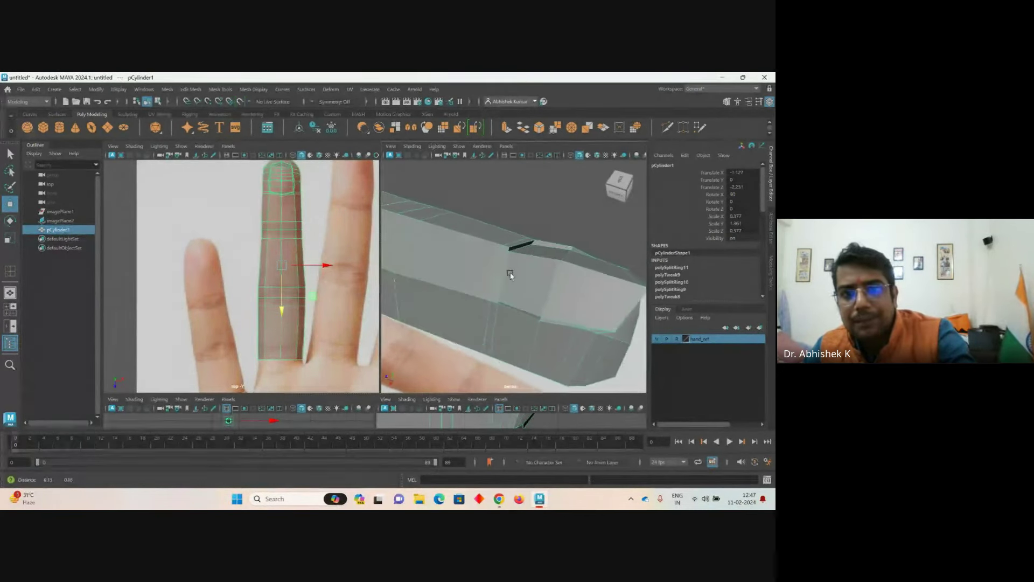
pyautogui.scroll(4, 491, 274)
pyautogui.moveTo(485, 215); pyautogui.dragTo(436, 201, button='right')
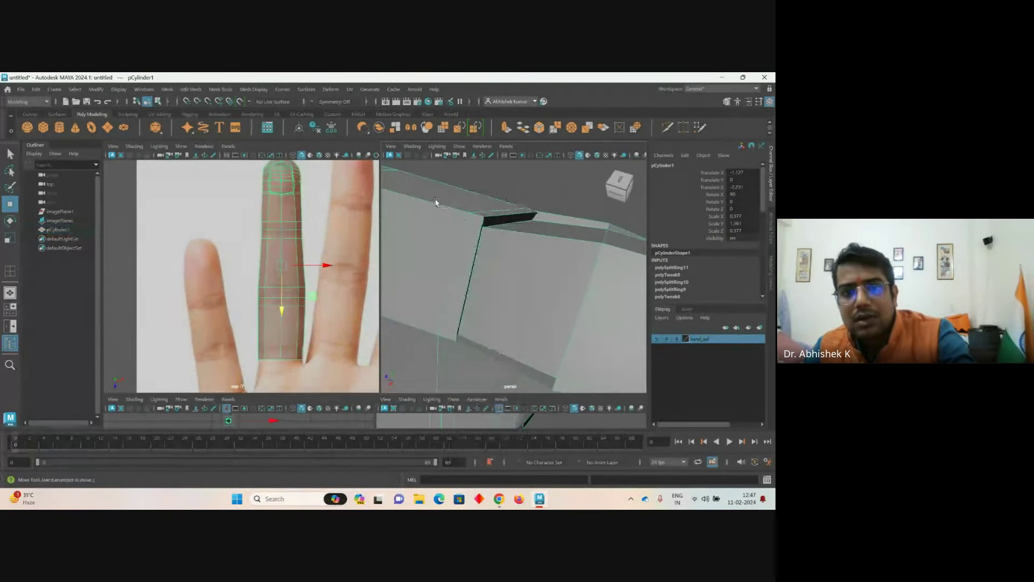
pyautogui.click(483, 229)
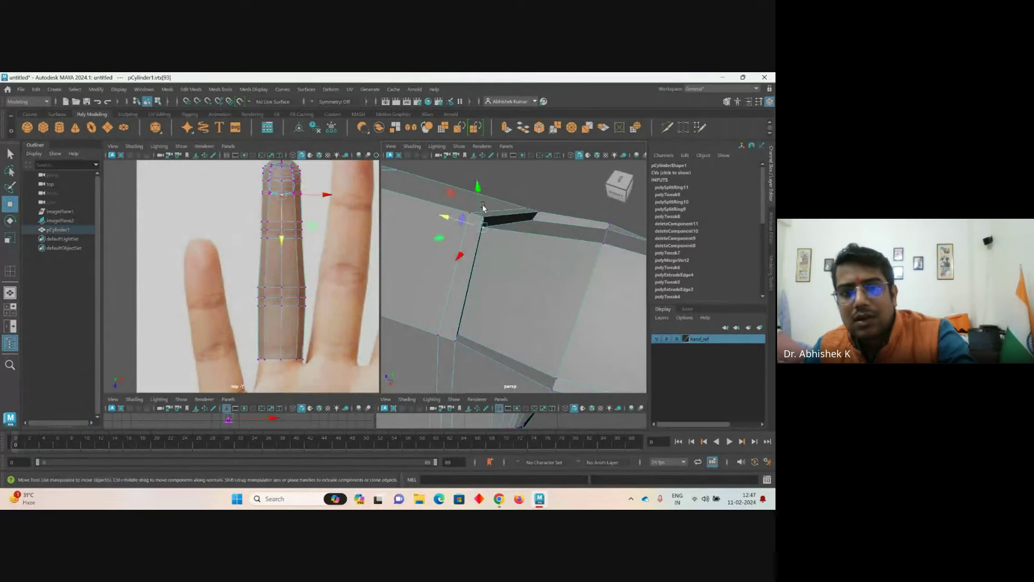
pyautogui.moveTo(482, 207); pyautogui.dragTo(453, 214)
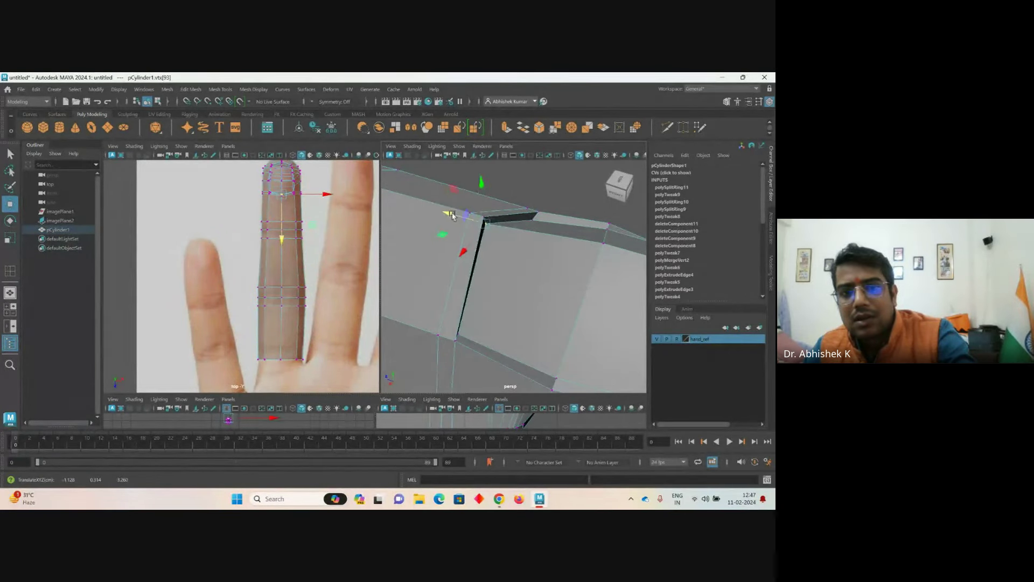
# - Shift the nail base's side vertex and the centre vertex just behind the nail forward to narrow the gap at the fold
pyautogui.click(548, 192)
pyautogui.click(537, 215)
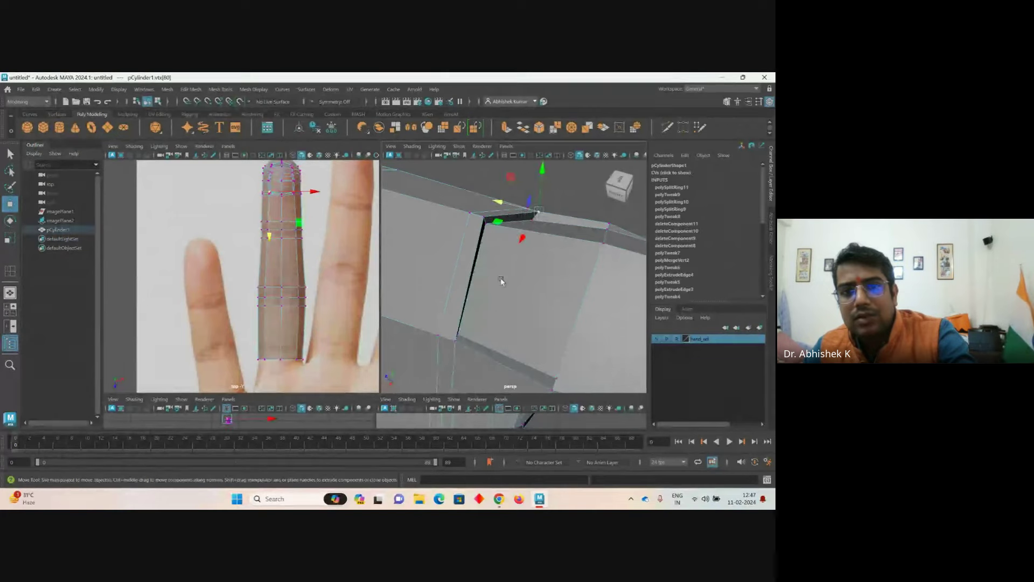
pyautogui.keyDown('shift'); pyautogui.click(456, 340); pyautogui.keyUp('shift')
pyautogui.moveTo(466, 250); pyautogui.dragTo(477, 252)
pyautogui.click(473, 220)
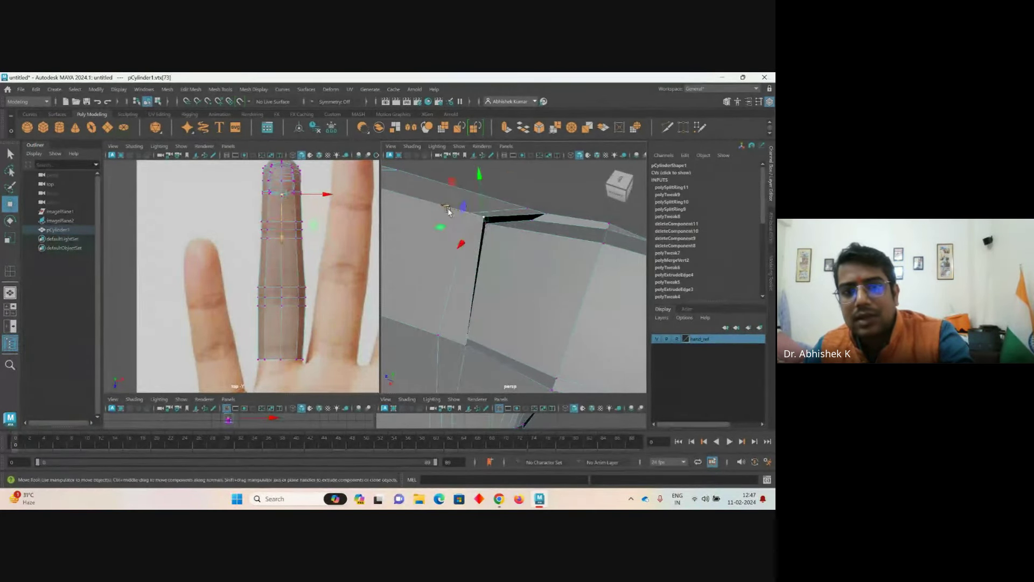
pyautogui.moveTo(448, 211); pyautogui.dragTo(462, 216)
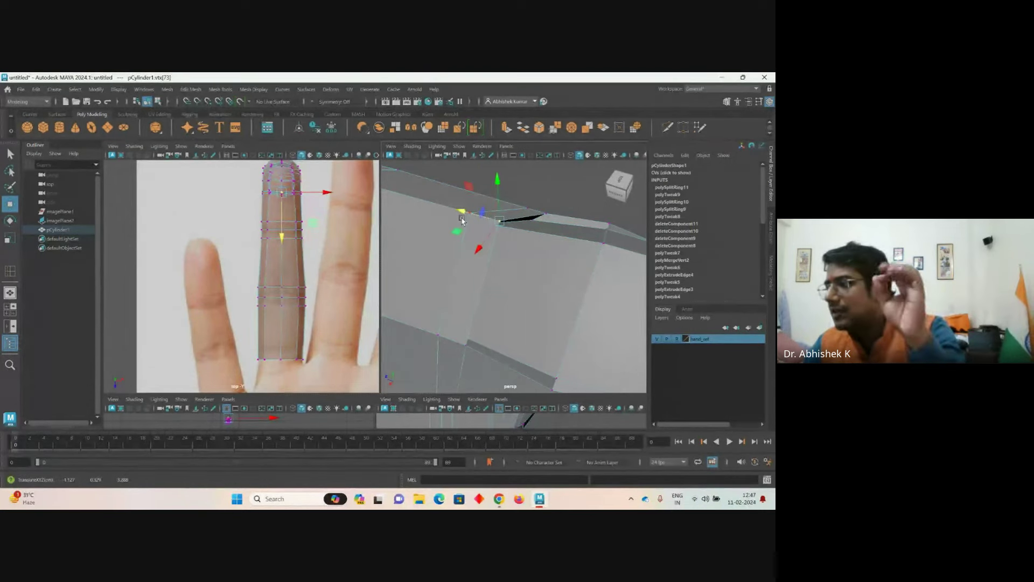
# - Return to object mode and display the finger in smooth preview to check the nail's base
pyautogui.moveTo(506, 268); pyautogui.dragTo(564, 256, button='right')
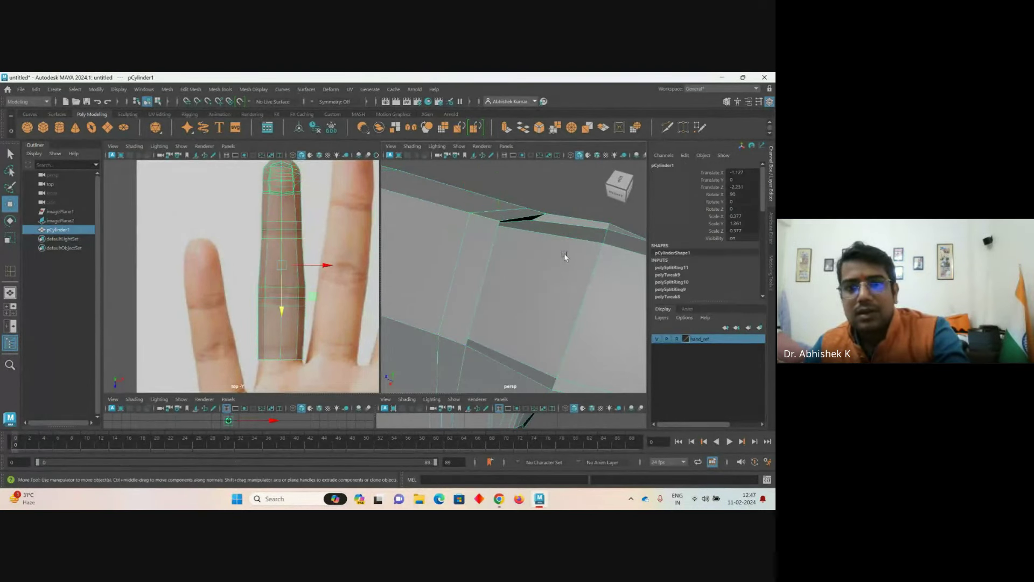
pyautogui.press('3')
pyautogui.click(519, 199)
pyautogui.click(526, 254)
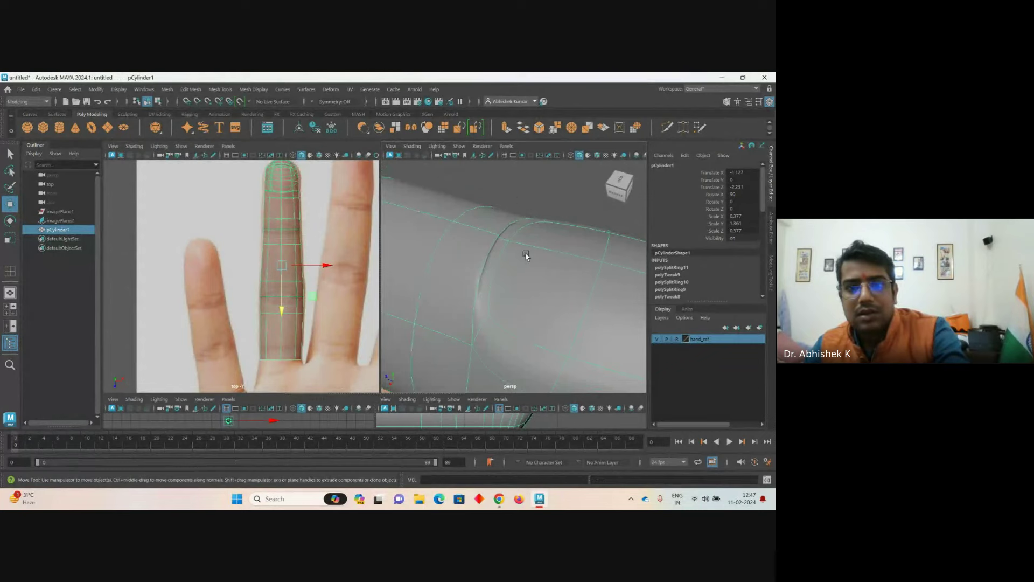
pyautogui.scroll(-4, 530, 277)
pyautogui.scroll(4, 530, 277)
# - Switch to vertex mode and adjust the height of the centre vertices in the middle and at the base of the nail
pyautogui.moveTo(507, 261); pyautogui.dragTo(447, 222, button='right')
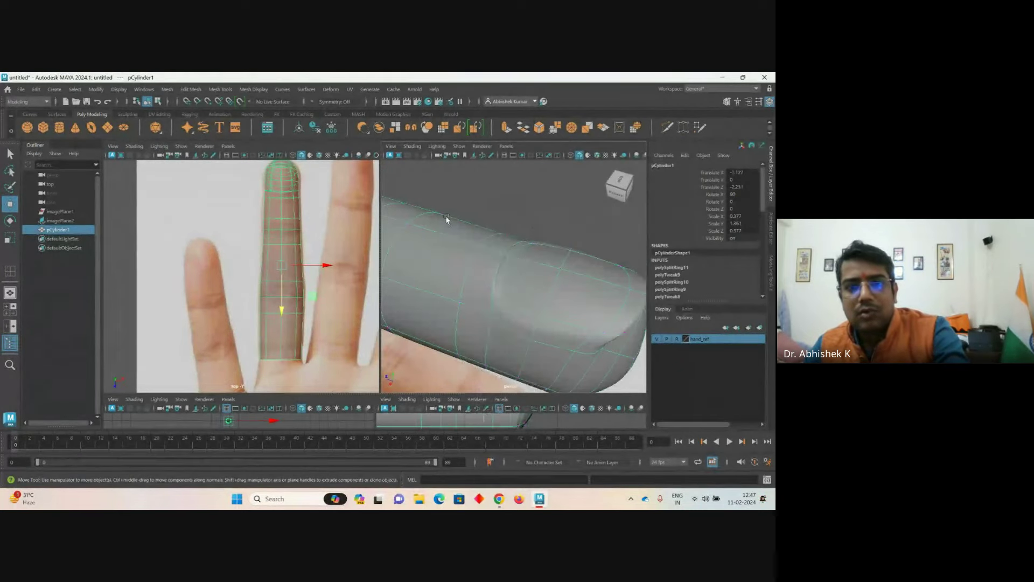
pyautogui.click(506, 253)
pyautogui.moveTo(471, 236); pyautogui.dragTo(567, 233)
pyautogui.click(560, 266)
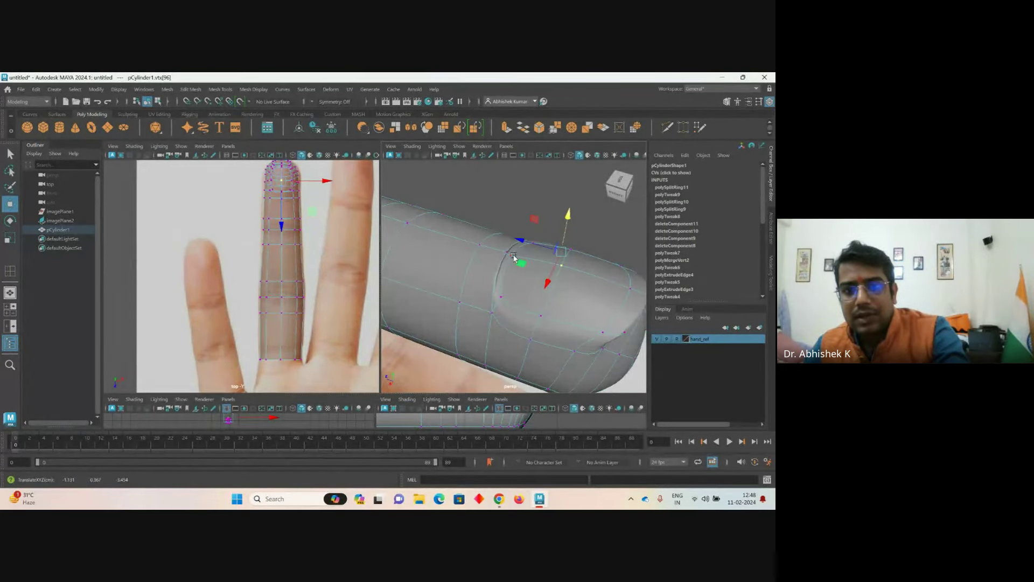
pyautogui.click(513, 255)
pyautogui.moveTo(496, 229); pyautogui.dragTo(496, 231)
# - Shift the nail tip's centre vertex along the finger's length and lower the middle vertex on the nail's side edge
pyautogui.keyDown('alt'); pyautogui.moveTo(560, 311); pyautogui.dragTo(520, 297, button='middle'); pyautogui.keyUp('alt')
pyautogui.click(559, 260)
pyautogui.moveTo(550, 244); pyautogui.dragTo(547, 246)
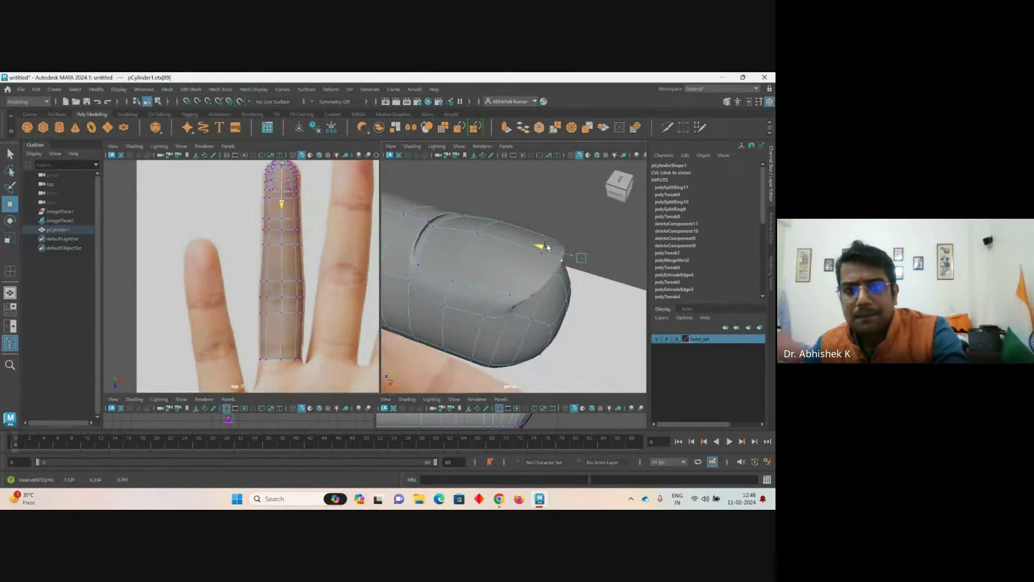
pyautogui.click(458, 276)
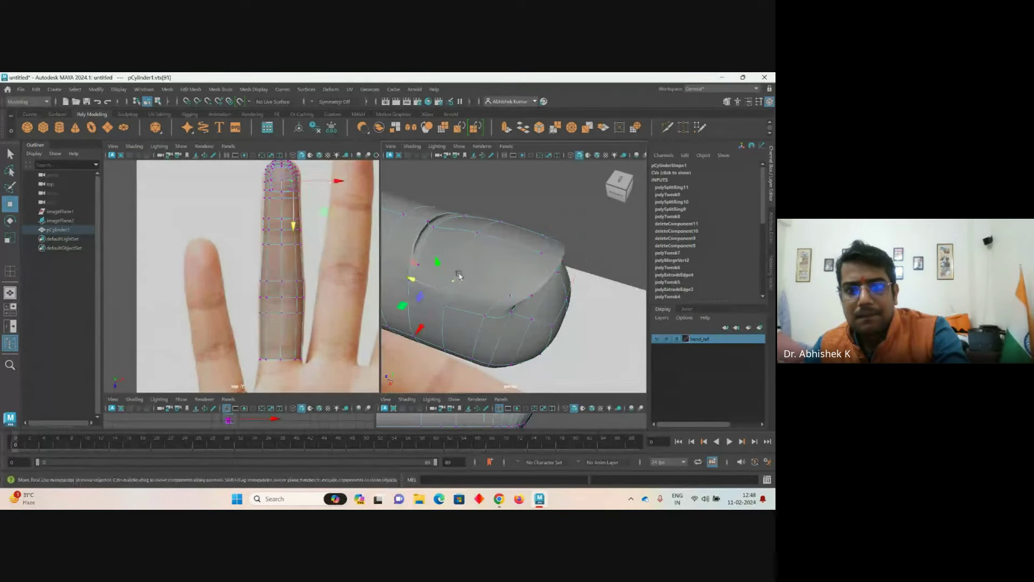
pyautogui.moveTo(436, 258); pyautogui.dragTo(440, 269)
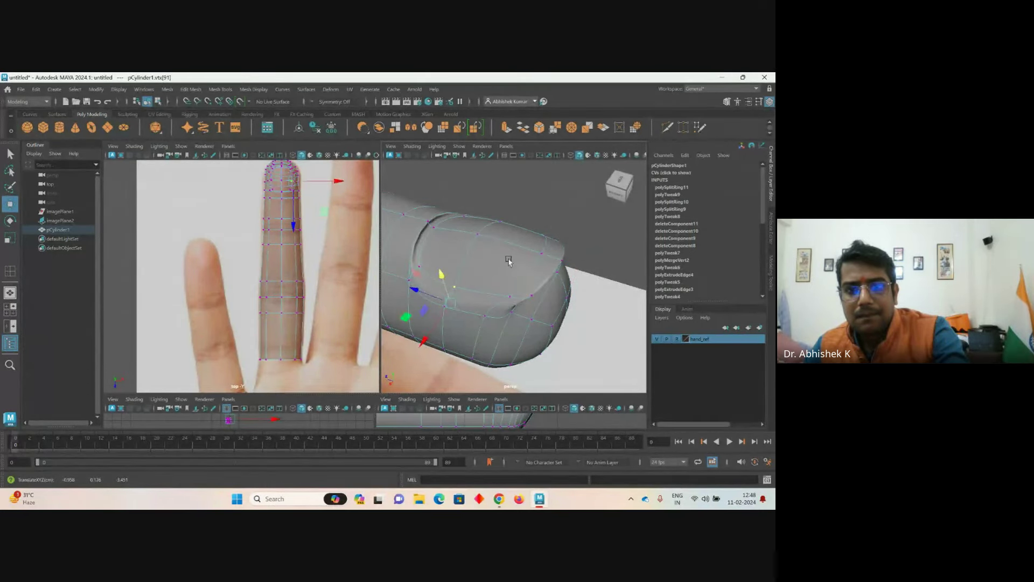
# - Lower the matching middle vertex on the nail's opposite side edge
pyautogui.keyDown('alt'); pyautogui.moveTo(508, 260); pyautogui.dragTo(452, 239); pyautogui.keyUp('alt')
pyautogui.click(448, 198)
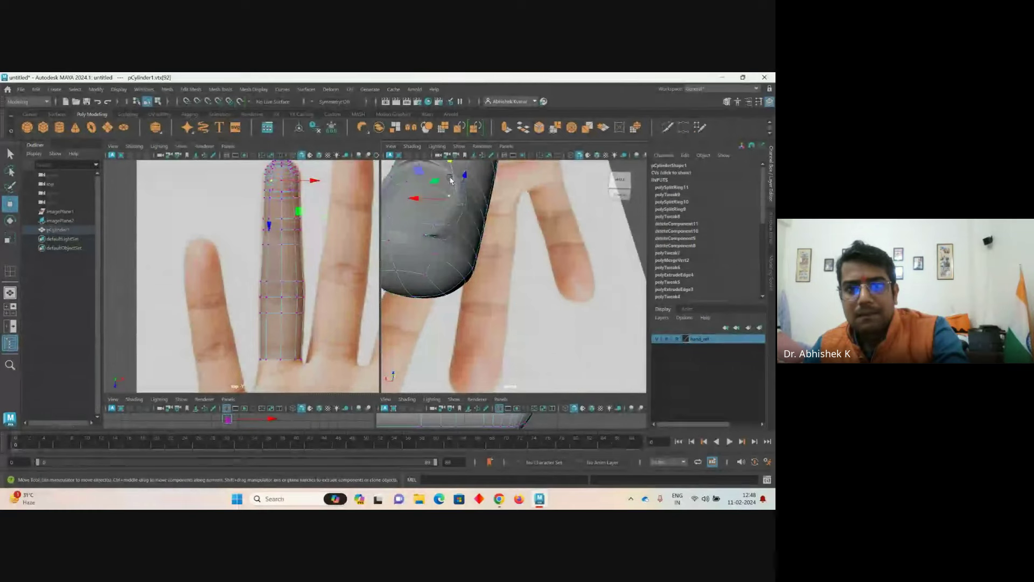
pyautogui.moveTo(450, 166); pyautogui.dragTo(450, 173)
pyautogui.click(489, 227)
pyautogui.keyDown('alt'); pyautogui.moveTo(473, 228); pyautogui.dragTo(444, 225); pyautogui.keyUp('alt')
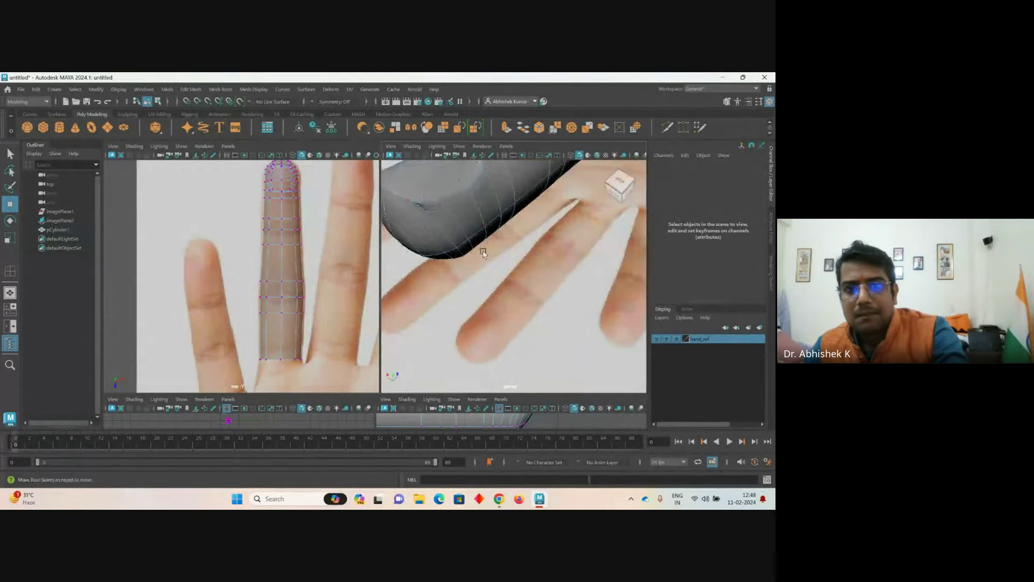
# - Reposition the two neighbouring skin vertices beside the nail on that opposite side
pyautogui.moveTo(483, 253)
pyautogui.keyDown('alt'); pyautogui.mouseDown()
pyautogui.moveTo(490, 294)
pyautogui.moveTo(467, 246)
pyautogui.mouseUp(); pyautogui.keyUp('alt')
pyautogui.click(498, 231)
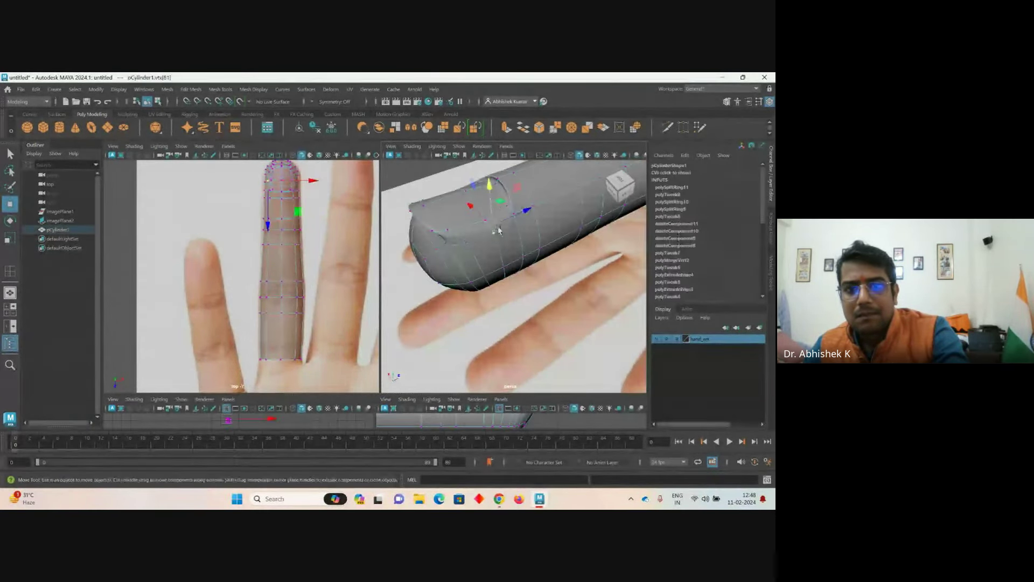
pyautogui.moveTo(491, 197); pyautogui.dragTo(540, 268)
pyautogui.click(460, 236)
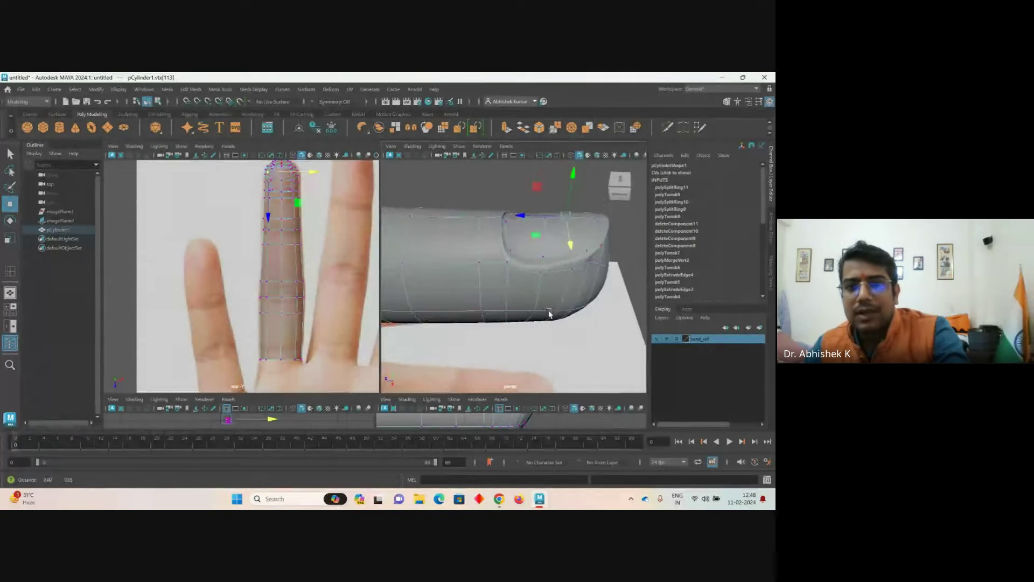
# - Raise the skin vertex beside the nail's first side and the side-edge vertices at the nail's middle and base
pyautogui.click(540, 276)
pyautogui.moveTo(542, 248); pyautogui.dragTo(542, 245)
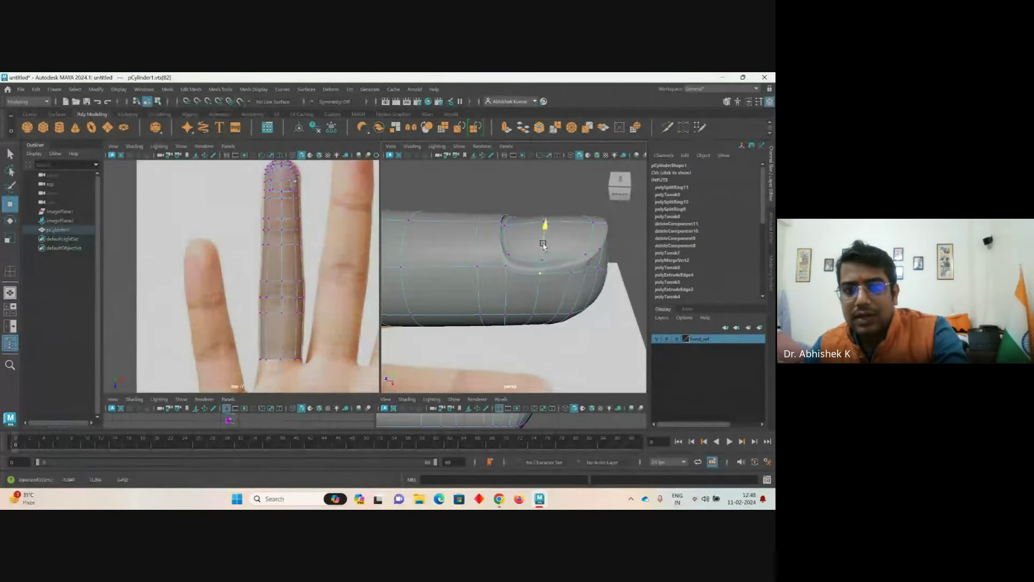
pyautogui.click(546, 263)
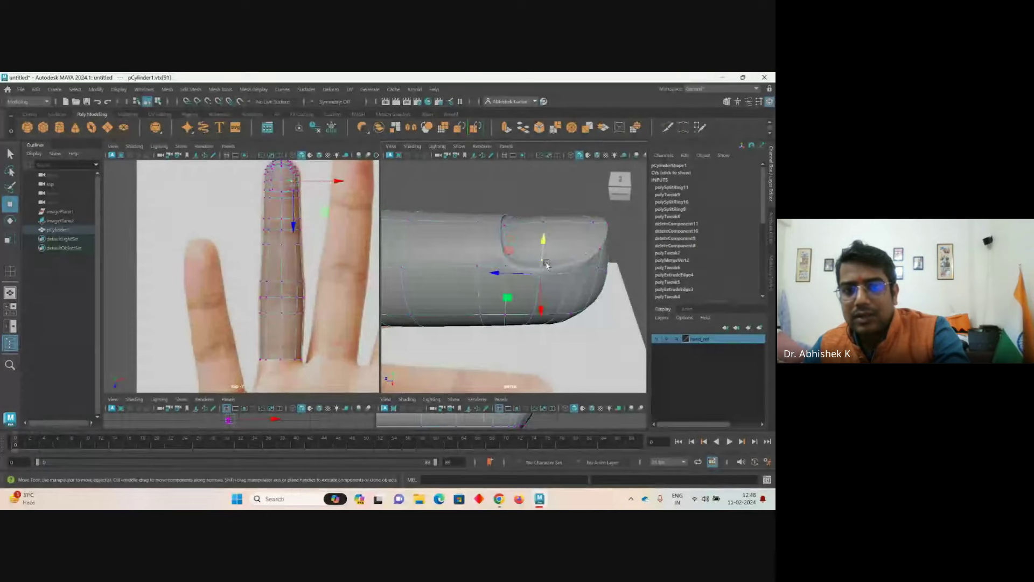
pyautogui.click(629, 261)
pyautogui.click(541, 260)
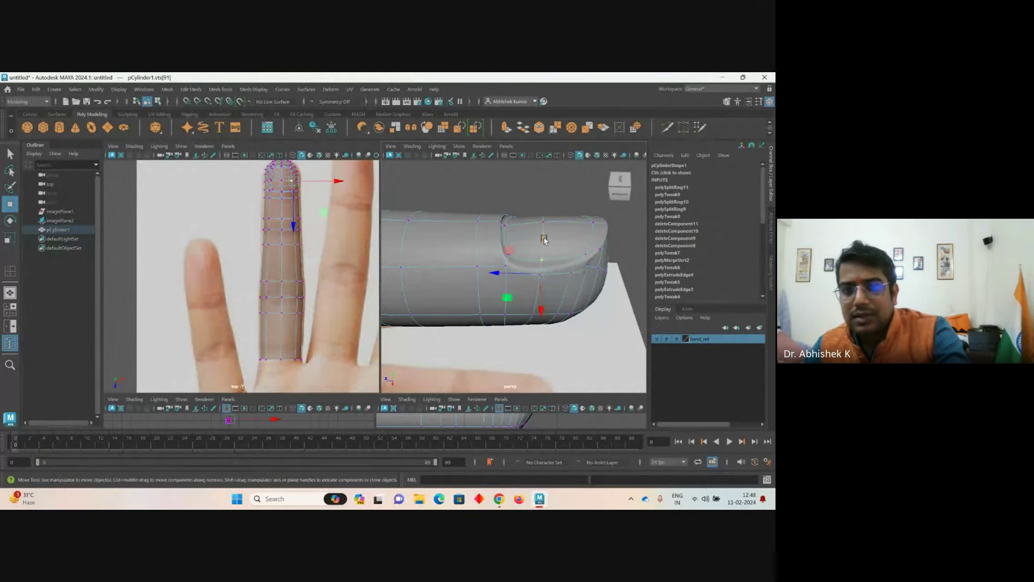
pyautogui.click(513, 255)
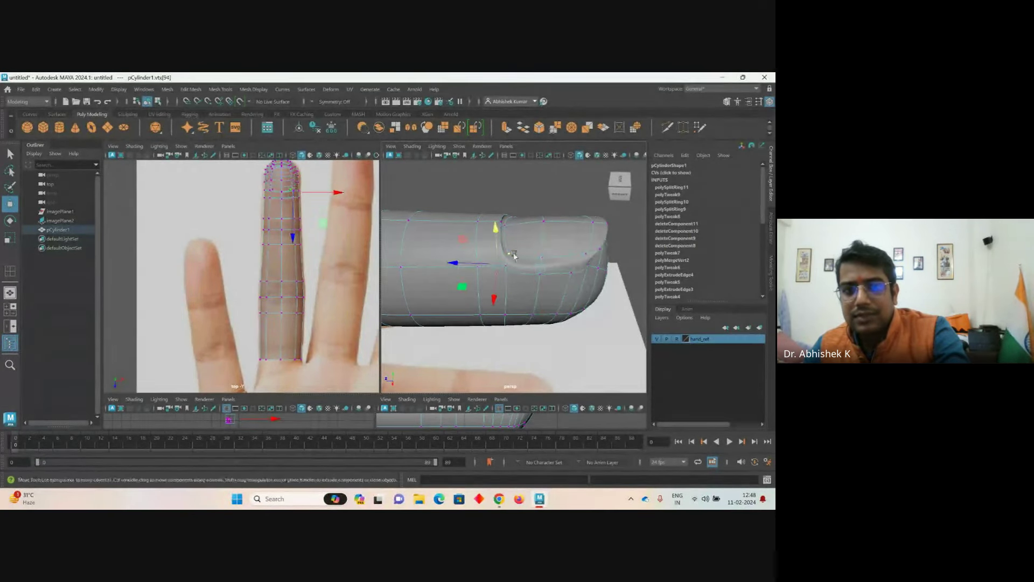
pyautogui.moveTo(499, 236); pyautogui.dragTo(496, 228)
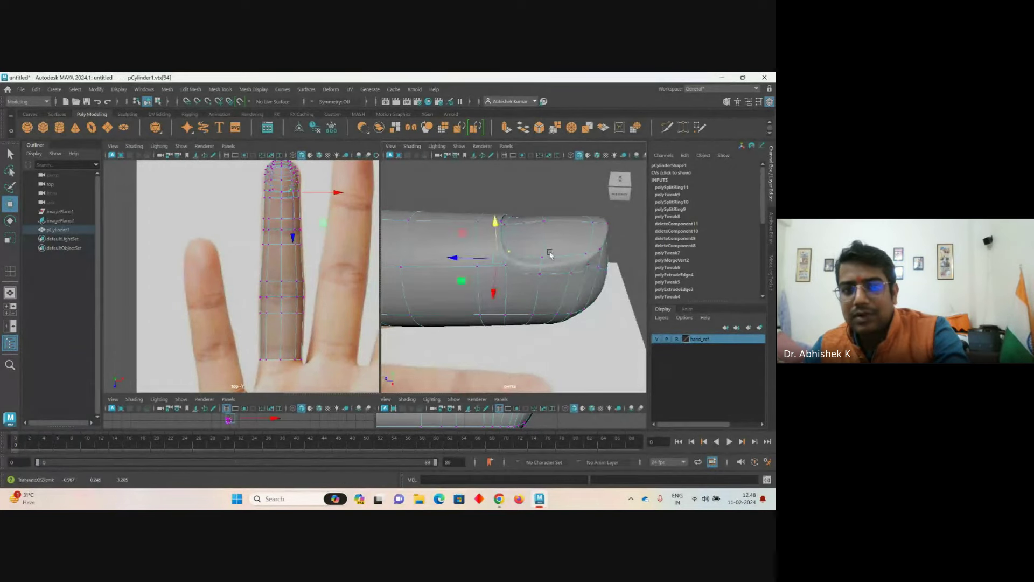
# - Raise the two skin vertices beside the nail on the opposite side to match
pyautogui.keyDown('alt'); pyautogui.moveTo(549, 252); pyautogui.dragTo(508, 259); pyautogui.keyUp('alt')
pyautogui.click(519, 273)
pyautogui.keyDown('alt'); pyautogui.moveTo(587, 350); pyautogui.dragTo(535, 317); pyautogui.keyUp('alt')
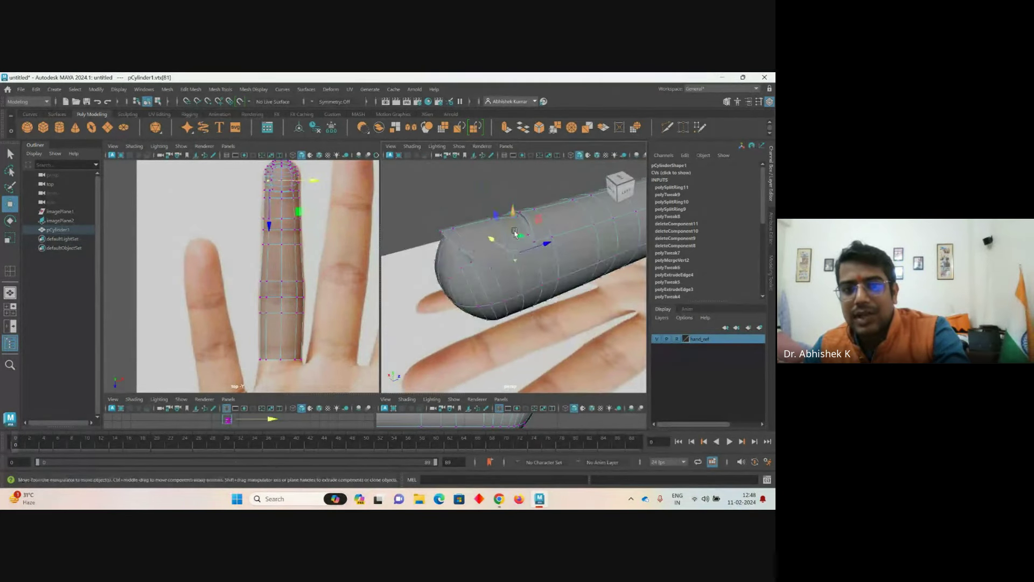
pyautogui.moveTo(513, 233); pyautogui.dragTo(513, 227)
pyautogui.click(488, 232)
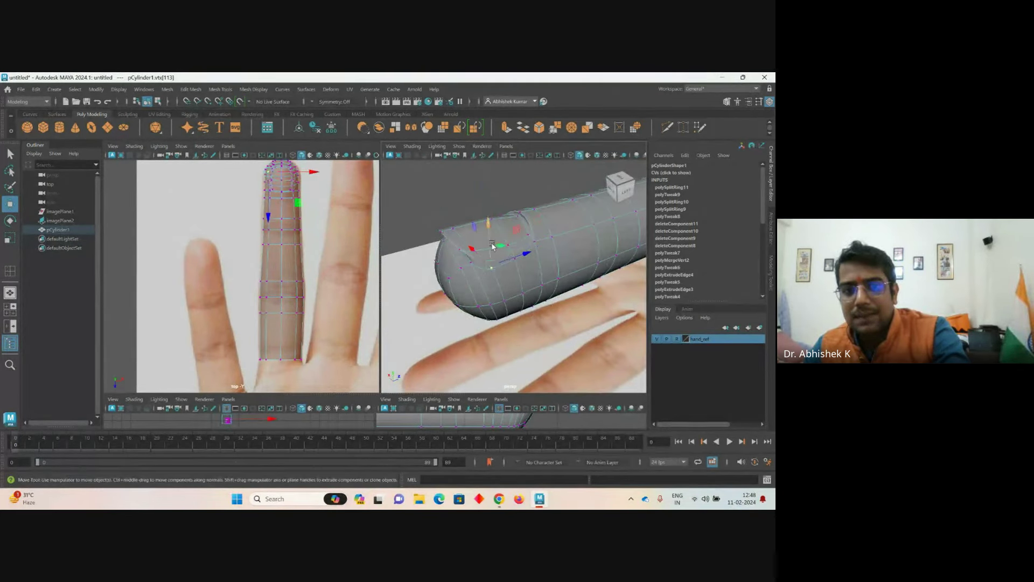
pyautogui.keyDown('alt'); pyautogui.moveTo(489, 230); pyautogui.dragTo(517, 269); pyautogui.keyUp('alt')
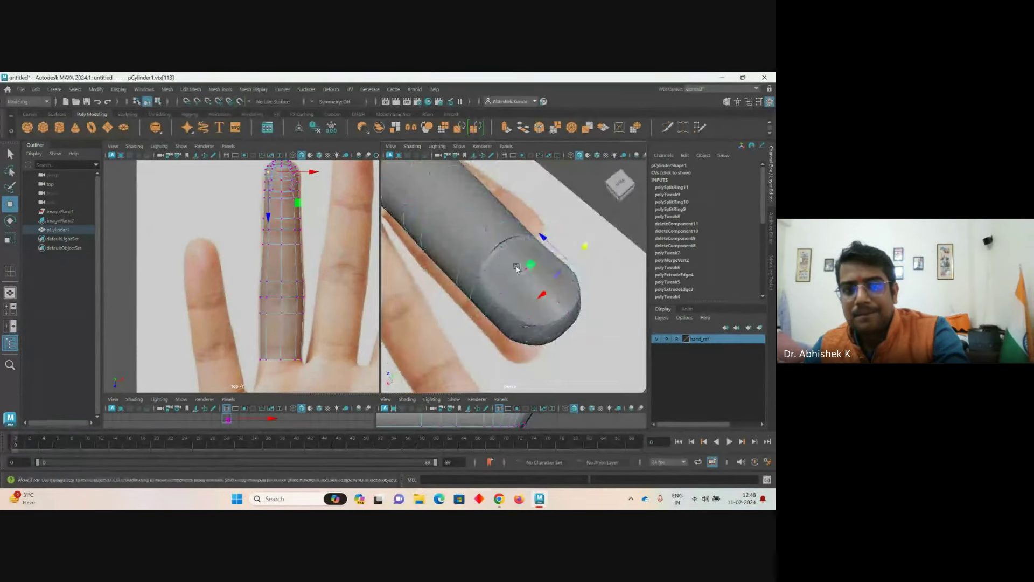
# - Return to object mode, hide the hand_ref layer to examine the finger on its own, and show the layer again
pyautogui.moveTo(503, 262); pyautogui.dragTo(561, 233, button='right')
pyautogui.keyDown('alt'); pyautogui.moveTo(560, 233); pyautogui.dragTo(571, 280); pyautogui.keyUp('alt')
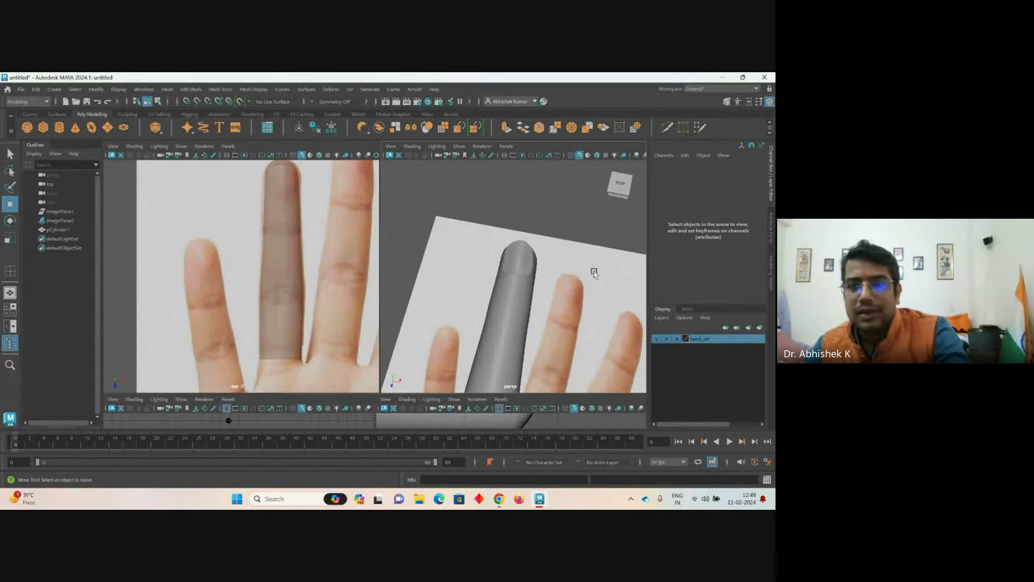
pyautogui.click(656, 339)
pyautogui.keyDown('alt'); pyautogui.moveTo(567, 325); pyautogui.dragTo(513, 340); pyautogui.keyUp('alt')
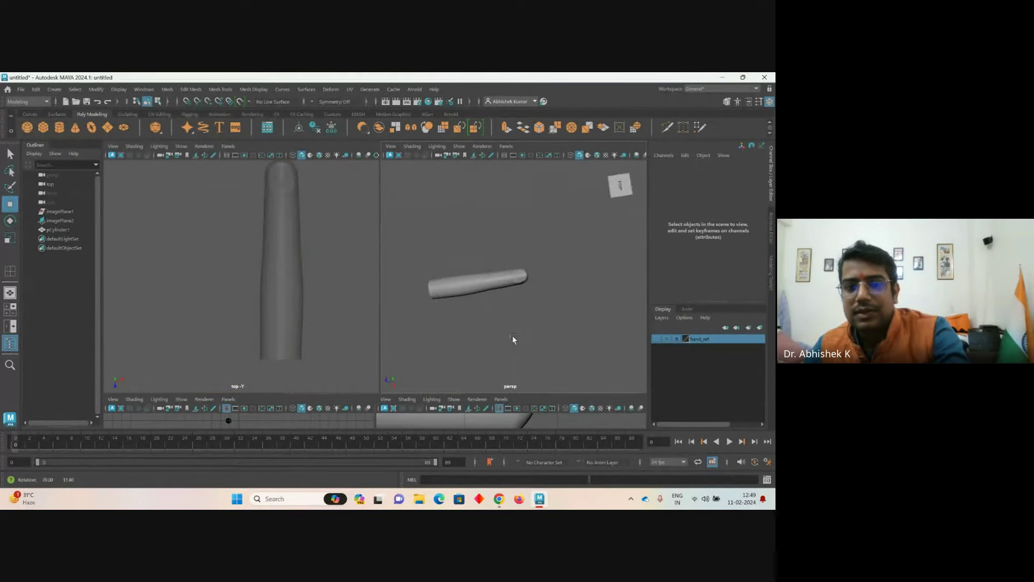
pyautogui.click(478, 288)
pyautogui.keyDown('alt'); pyautogui.moveTo(481, 319); pyautogui.dragTo(531, 351, button='right'); pyautogui.keyUp('alt')
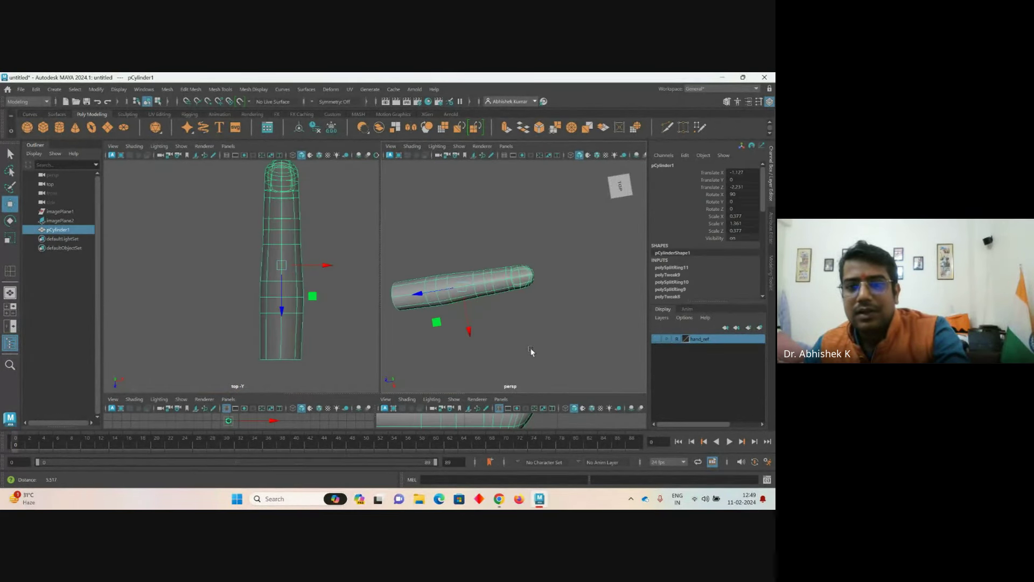
pyautogui.click(656, 339)
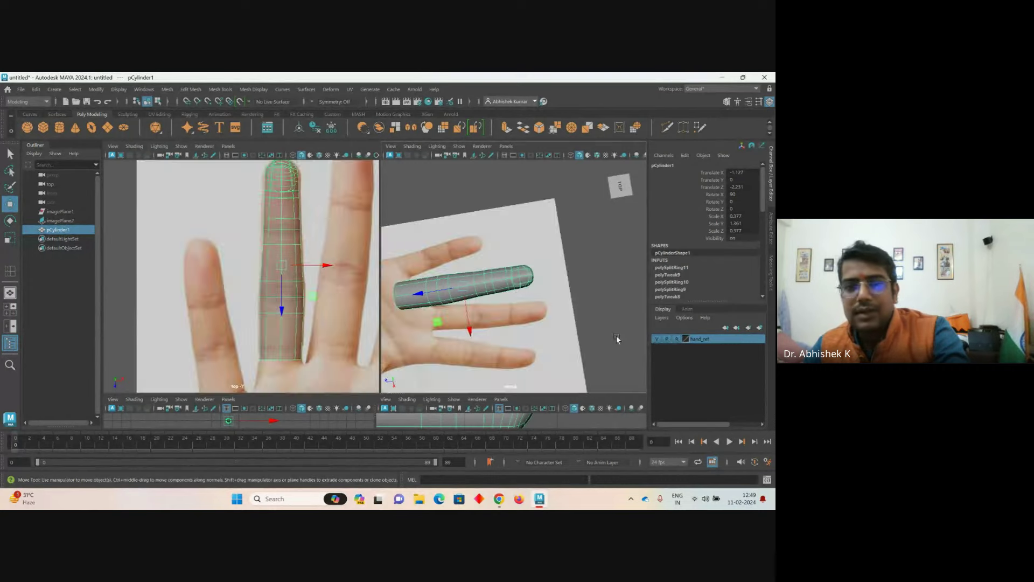
# - Duplicate the finger mesh and move the copy sideways onto the middle finger in the top view
pyautogui.click(439, 299)
pyautogui.click(286, 253)
pyautogui.keyDown('alt'); pyautogui.moveTo(301, 293); pyautogui.dragTo(272, 278, button='middle'); pyautogui.keyUp('alt')
pyautogui.hotkey('ctrl', 'd')
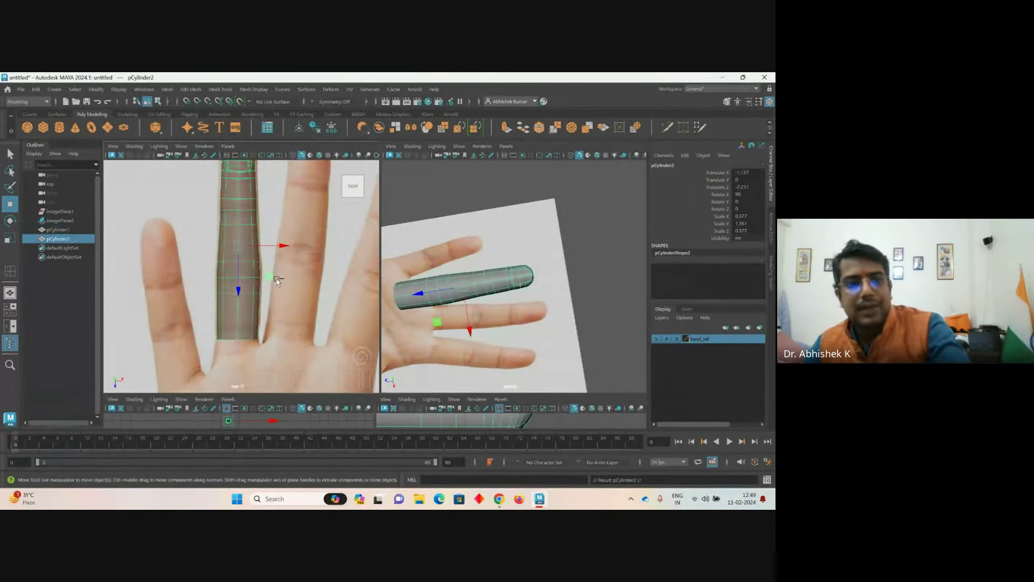
pyautogui.moveTo(284, 246); pyautogui.dragTo(340, 247)
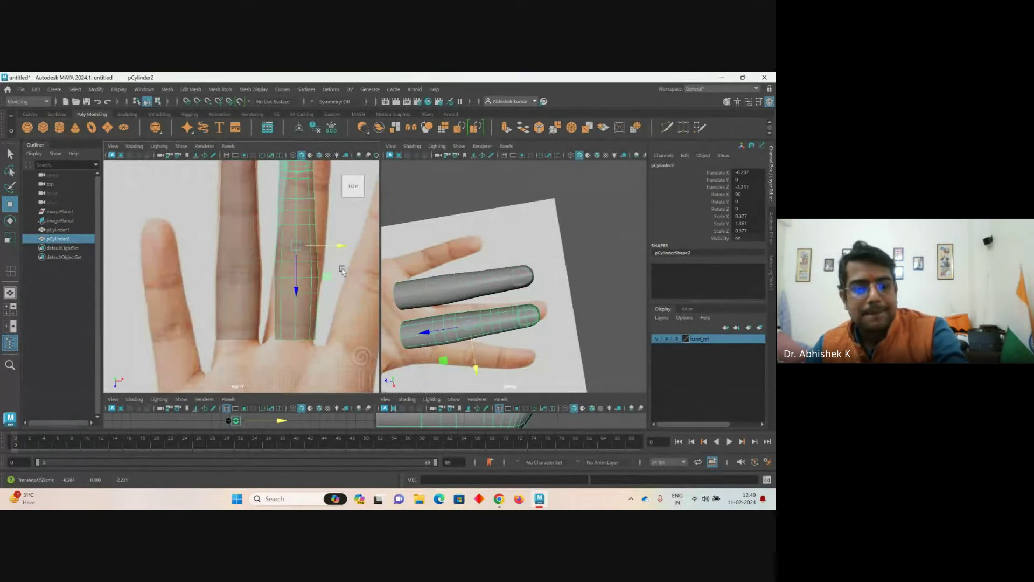
# - Rotate the middle finger copy about -5.6° in Y, enlarge it uniformly to about 0.42 Scale X, and reposition it over the reference finger
pyautogui.press('e')
pyautogui.scroll(-5, 352, 285)
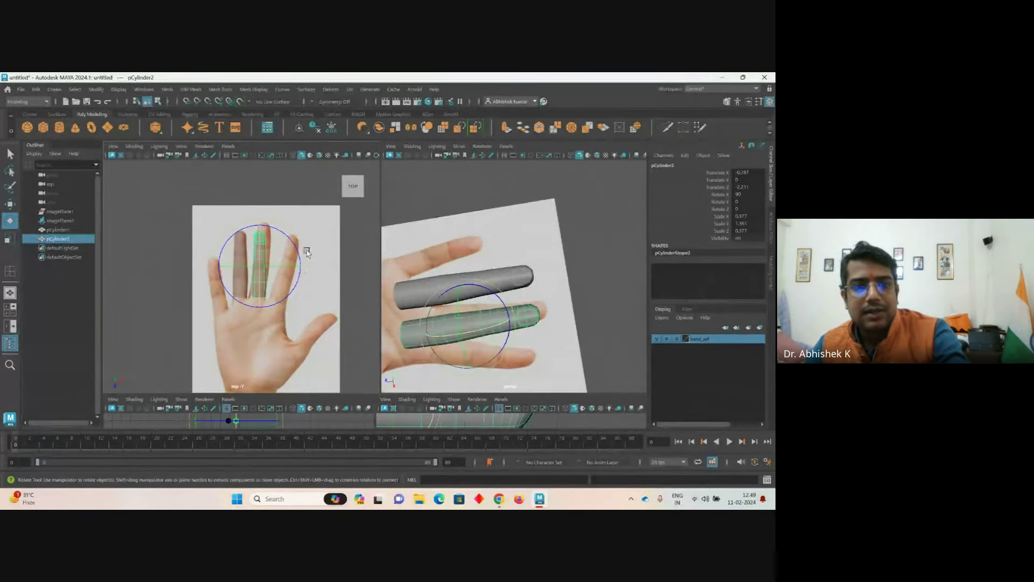
pyautogui.scroll(1, 307, 252)
pyautogui.moveTo(306, 241); pyautogui.dragTo(267, 262)
pyautogui.press('w')
pyautogui.press('r')
pyautogui.press('w')
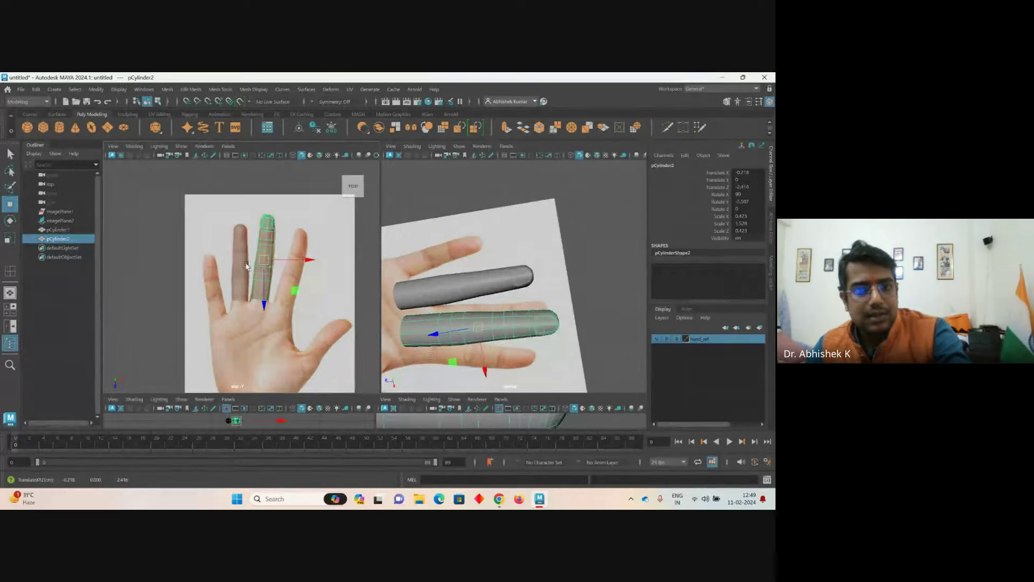
# - Duplicate the ring finger mesh, move the copy onto the index finger, and rotate it to about -15° in Y
pyautogui.click(246, 265)
pyautogui.hotkey('ctrl', 'd')
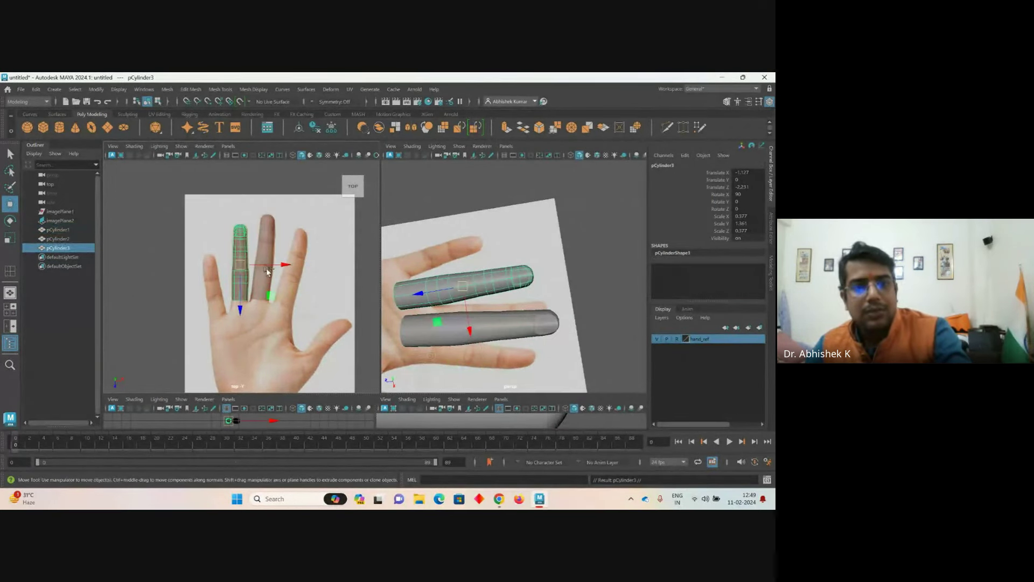
pyautogui.moveTo(260, 267); pyautogui.dragTo(296, 272)
pyautogui.press('e')
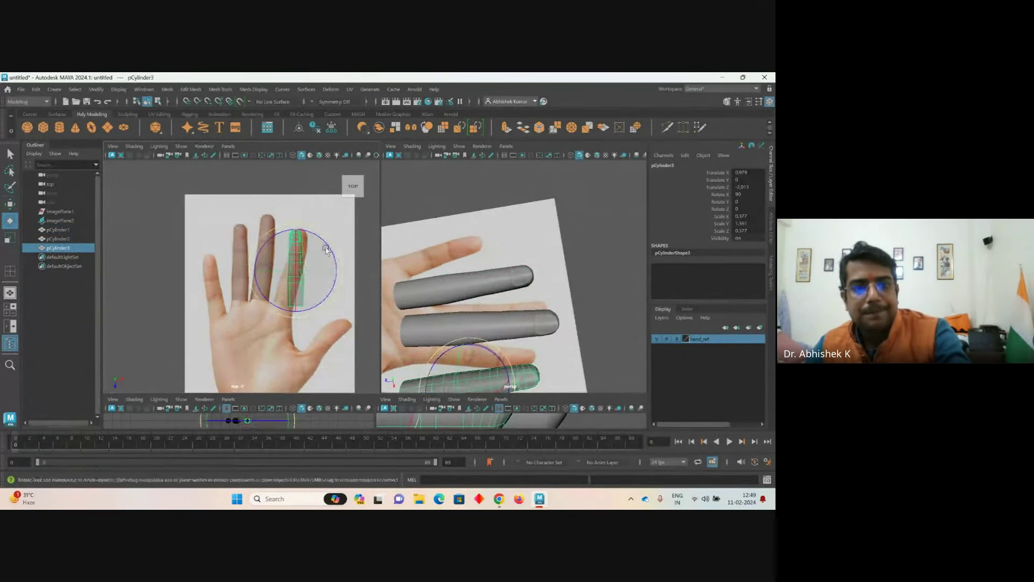
pyautogui.moveTo(338, 236); pyautogui.dragTo(291, 271)
pyautogui.press('w')
pyautogui.press('e')
pyautogui.press('w')
# - Duplicate the ring finger for the little finger, scaling it down to about 0.33 Scale X, rotating it about 9° in Y, and fitting it over the reference
pyautogui.click(237, 288)
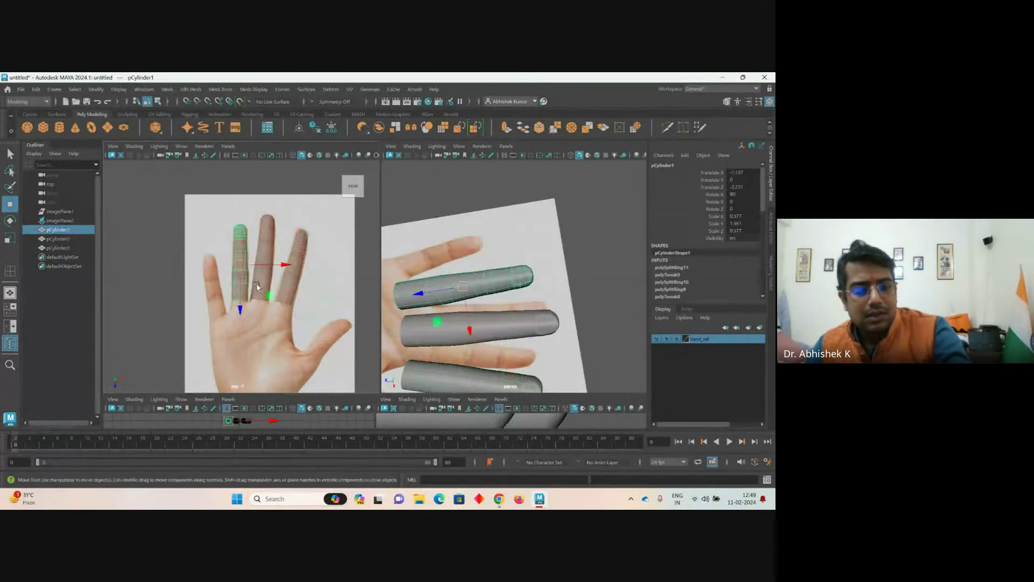
pyautogui.hotkey('ctrl', 'd')
pyautogui.moveTo(241, 266); pyautogui.dragTo(235, 244)
pyautogui.press('r')
pyautogui.press('w')
pyautogui.press('e')
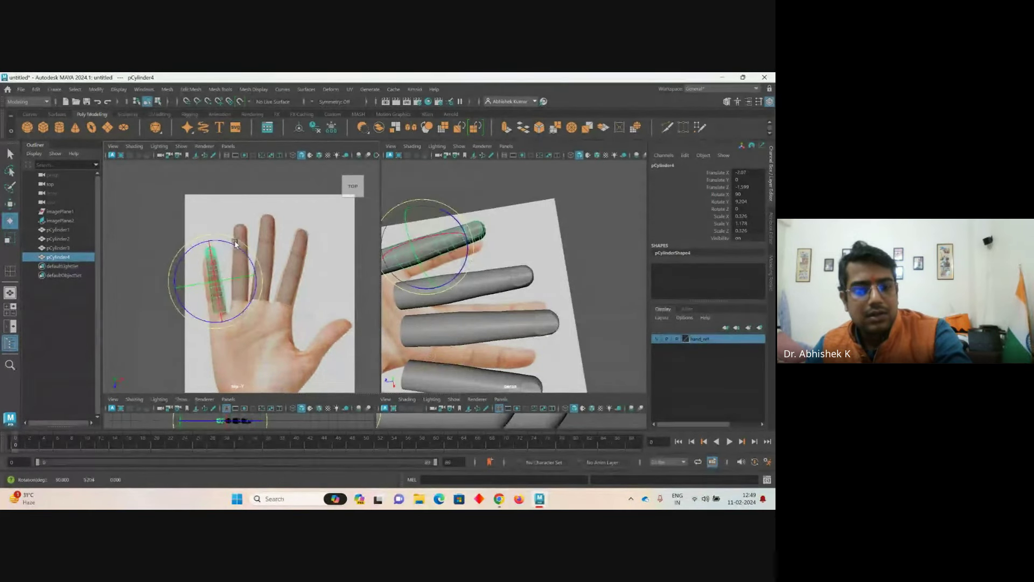
pyautogui.press('w')
pyautogui.moveTo(214, 279); pyautogui.dragTo(214, 290)
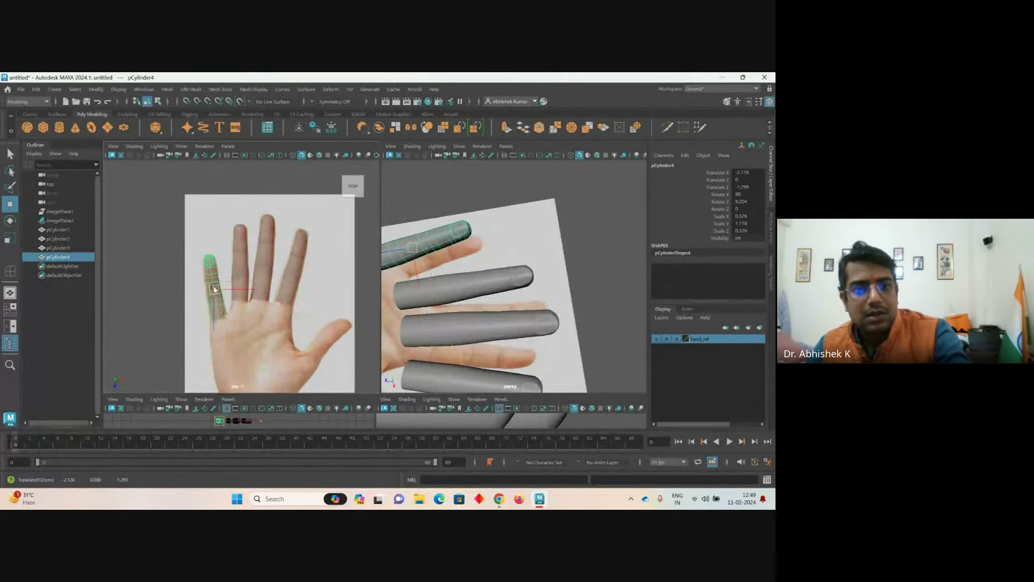
# - Switch the little finger to vertex mode and move the inner-side vertices near its base to match the reference outline
pyautogui.scroll(4, 237, 323)
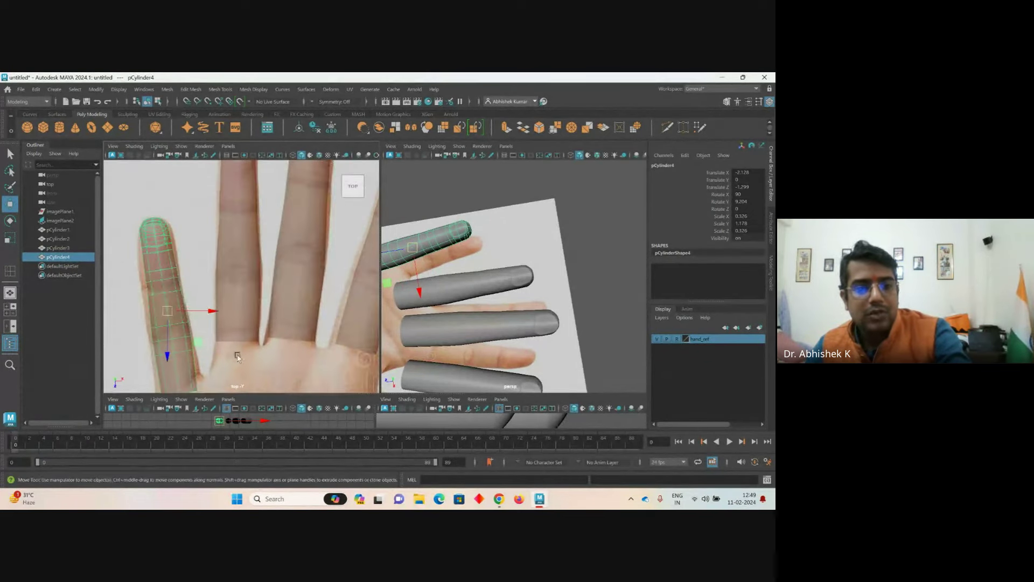
pyautogui.scroll(2, 237, 357)
pyautogui.moveTo(243, 248); pyautogui.dragTo(152, 219, button='right')
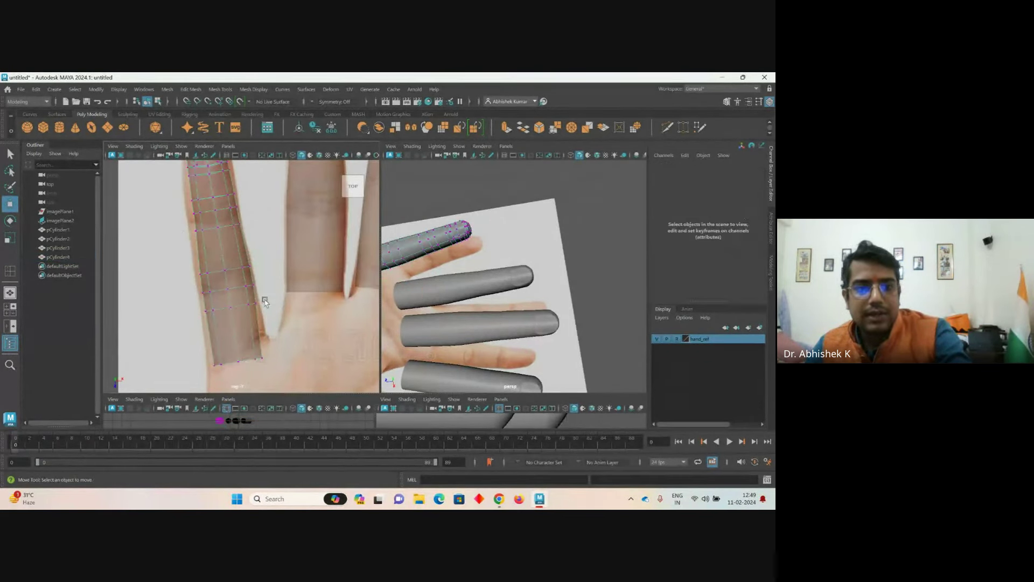
pyautogui.moveTo(265, 301)
pyautogui.mouseDown()
pyautogui.moveTo(247, 309)
pyautogui.moveTo(260, 297)
pyautogui.mouseUp()
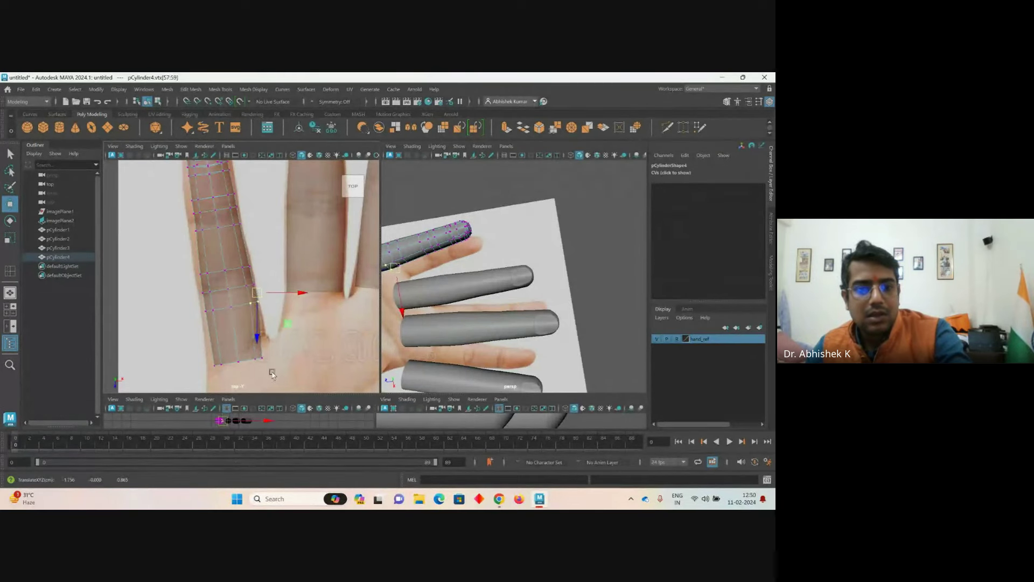
pyautogui.moveTo(272, 372); pyautogui.dragTo(265, 335)
# - Adjust the little finger's outer-side vertices from the base up to the fingertip to match the reference outline
pyautogui.moveTo(194, 346); pyautogui.dragTo(215, 368)
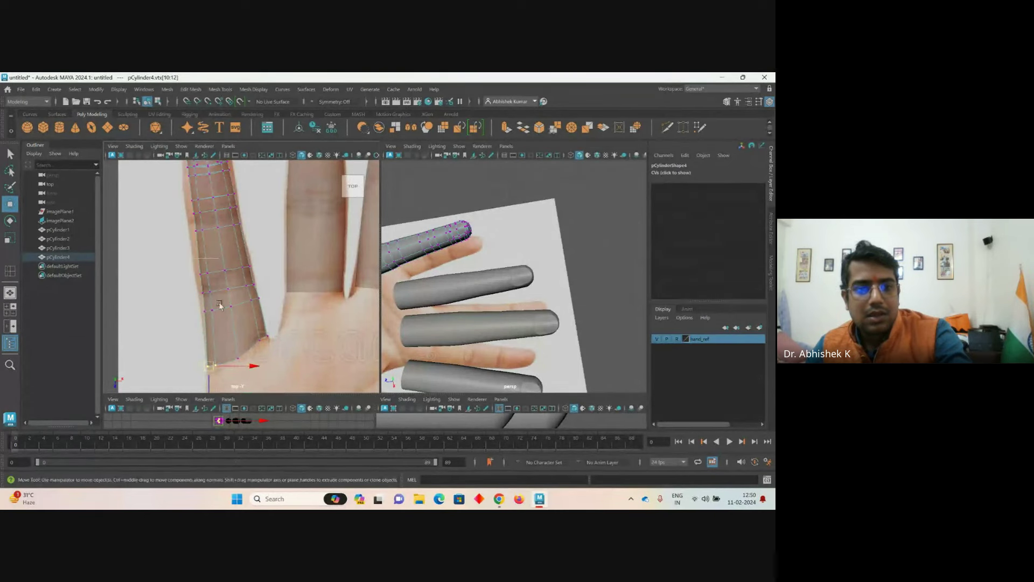
pyautogui.moveTo(218, 322); pyautogui.dragTo(218, 322)
pyautogui.moveTo(207, 291); pyautogui.dragTo(204, 292)
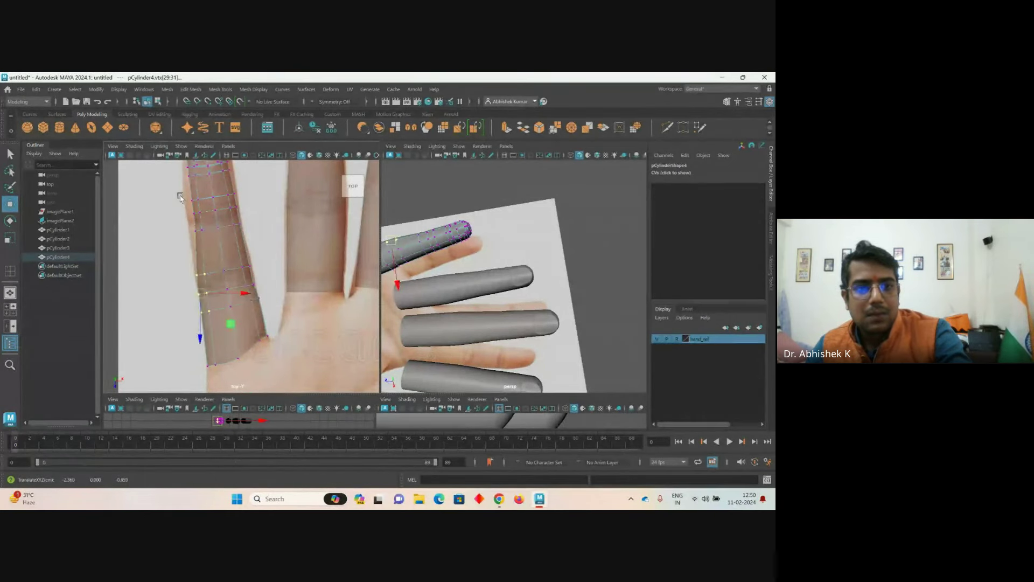
pyautogui.moveTo(180, 197); pyautogui.dragTo(190, 216)
pyautogui.keyDown('alt'); pyautogui.moveTo(192, 230); pyautogui.dragTo(218, 300, button='middle'); pyautogui.keyUp('alt')
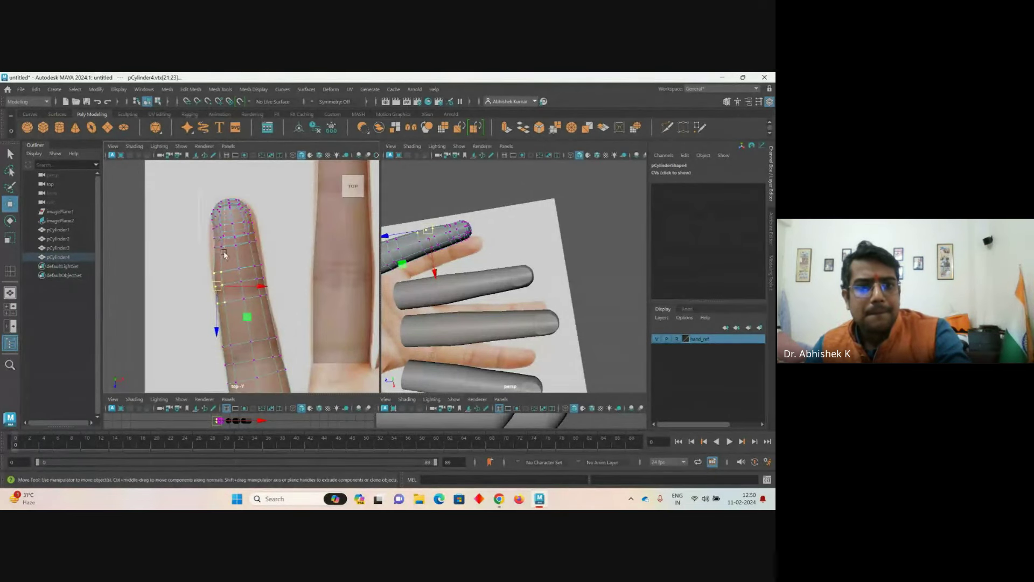
pyautogui.moveTo(224, 252); pyautogui.dragTo(243, 225)
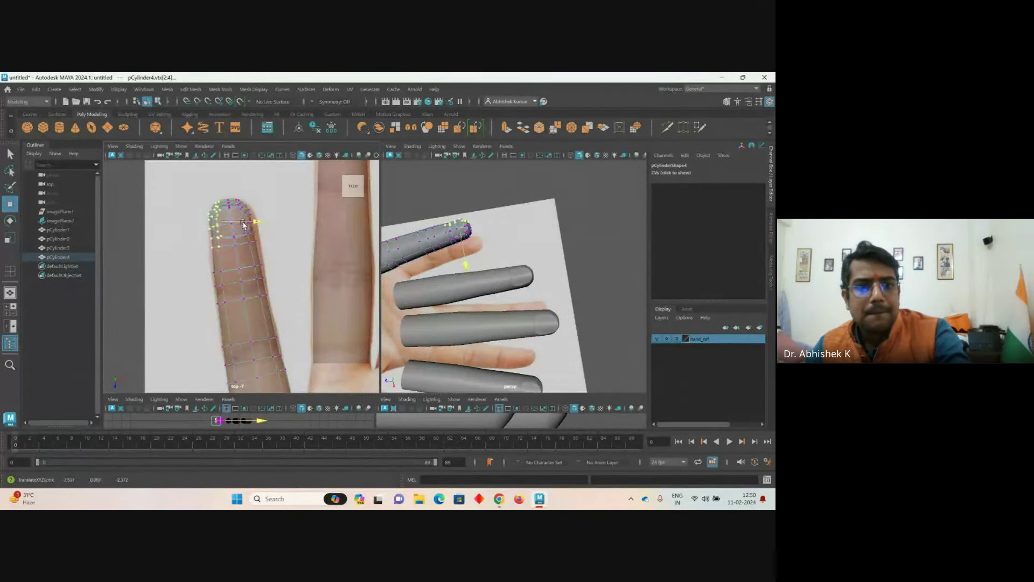
# - Compare the index and middle finger meshes with the reference hand in the top and perspective views
pyautogui.click(322, 282)
pyautogui.keyDown('alt'); pyautogui.moveTo(329, 292); pyautogui.dragTo(262, 291, button='middle'); pyautogui.keyUp('alt')
pyautogui.moveTo(350, 307)
pyautogui.keyDown('alt'); pyautogui.mouseDown(button='middle')
pyautogui.moveTo(267, 303)
pyautogui.moveTo(251, 322)
pyautogui.mouseUp(button='middle'); pyautogui.keyUp('alt')
pyautogui.click(288, 269)
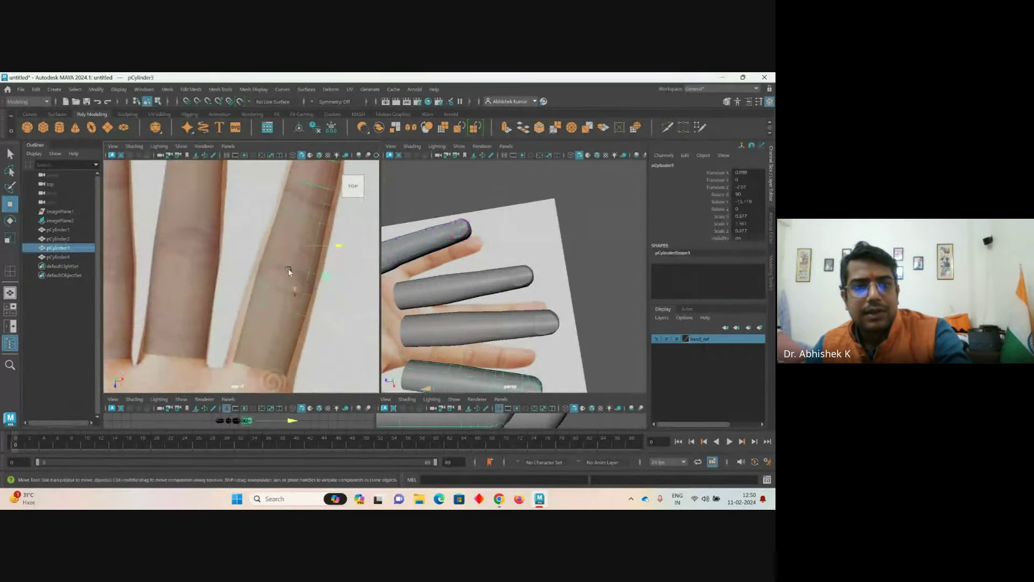
pyautogui.scroll(-5, 272, 266)
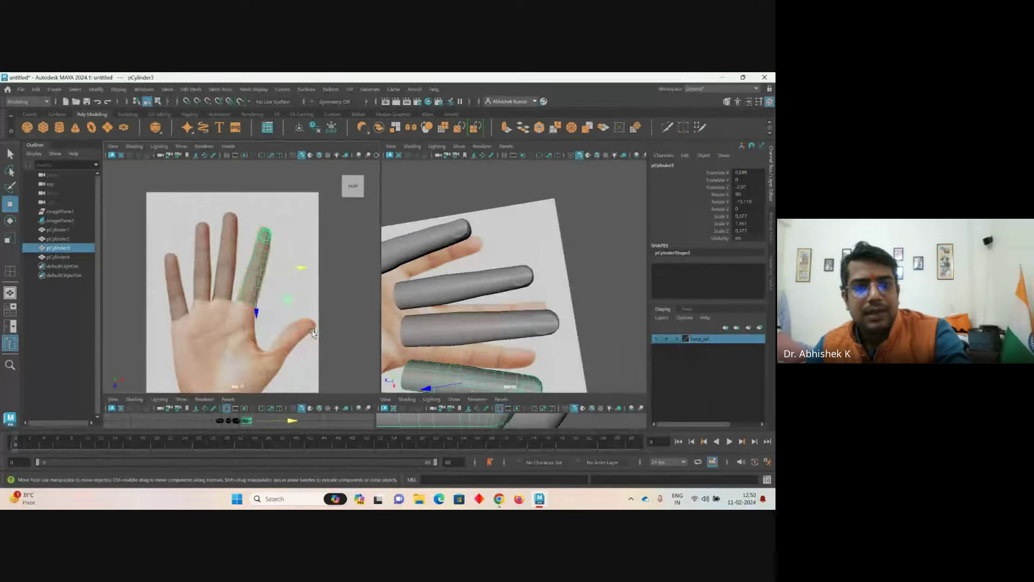
pyautogui.click(315, 327)
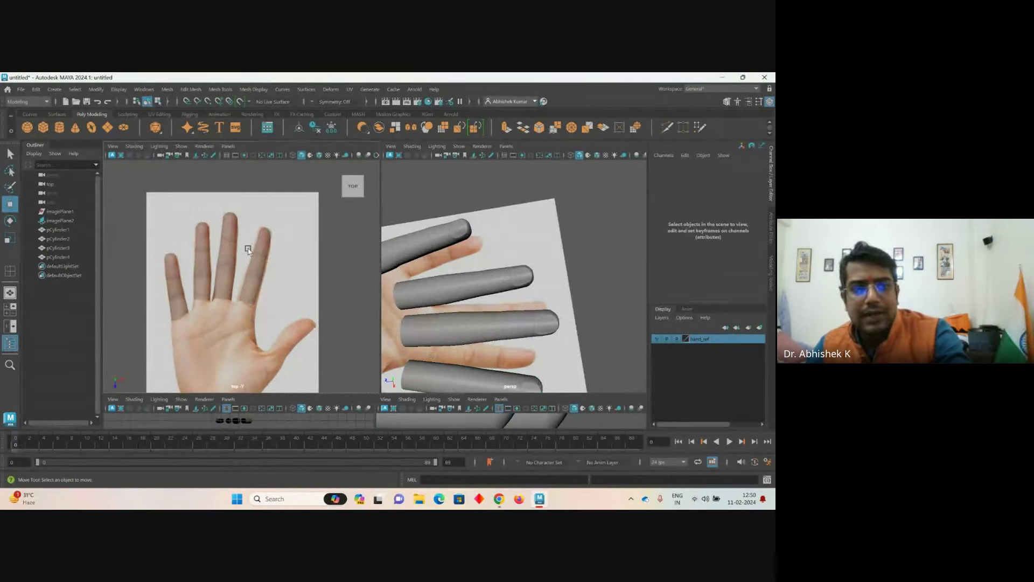
pyautogui.click(229, 249)
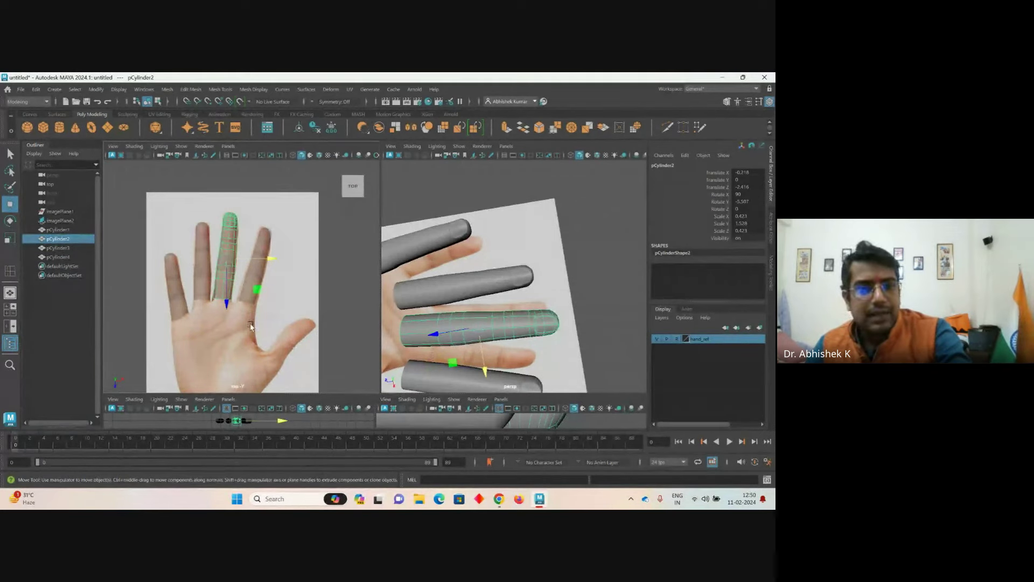
pyautogui.keyDown('alt'); pyautogui.moveTo(459, 319); pyautogui.dragTo(432, 322); pyautogui.keyUp('alt')
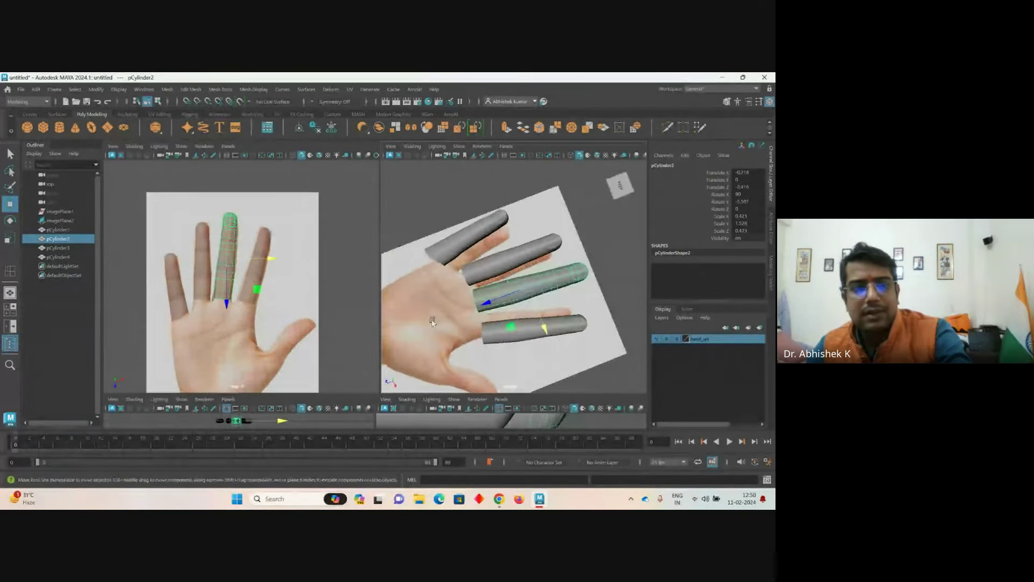
# - Duplicate the index finger mesh, move the copy beside the thumb, and scale it up uniformly to about 0.48 Scale X
pyautogui.click(253, 294)
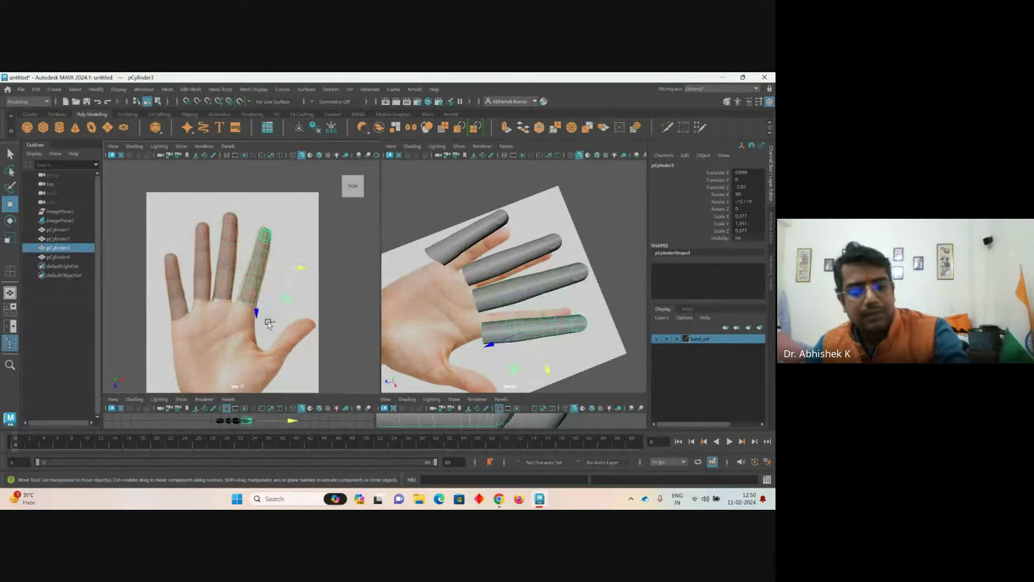
pyautogui.hotkey('ctrl', 'd')
pyautogui.moveTo(255, 268); pyautogui.dragTo(289, 342)
pyautogui.press('r')
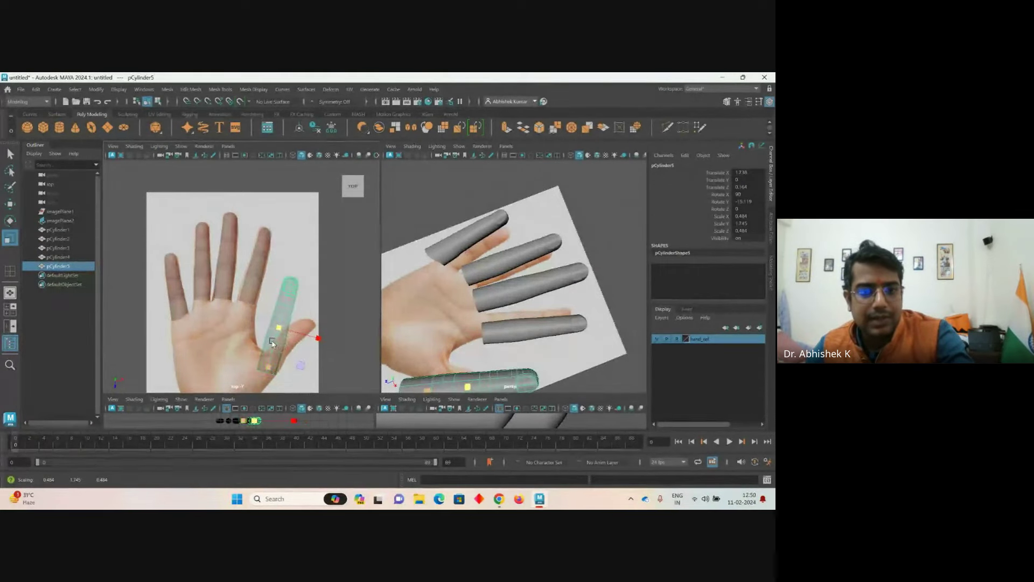
# - Delete the lower faces of the thumb copy, keeping only the fingertip section, and return to object mode
pyautogui.moveTo(272, 232); pyautogui.dragTo(253, 285, button='right')
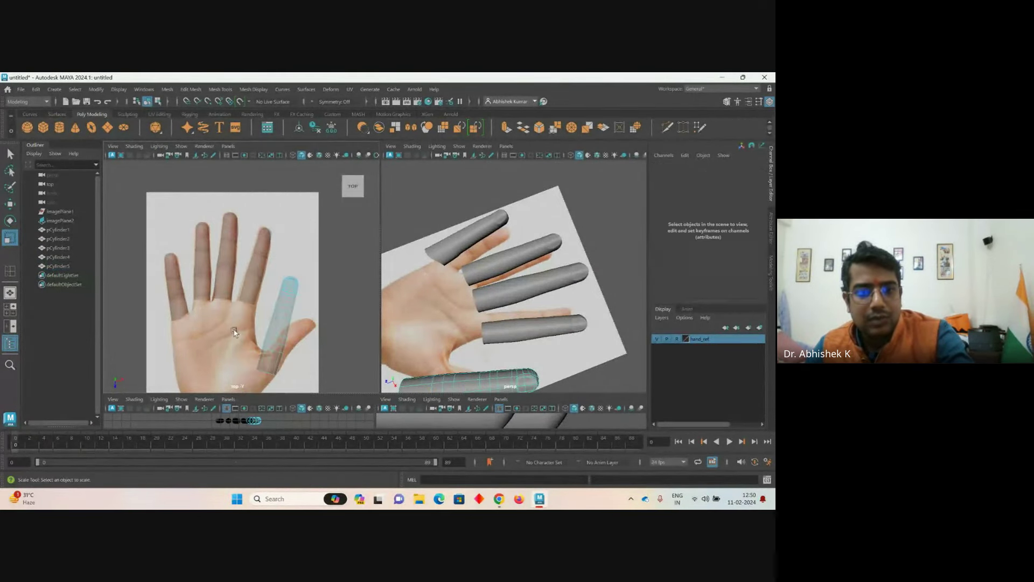
pyautogui.moveTo(287, 371); pyautogui.dragTo(289, 376)
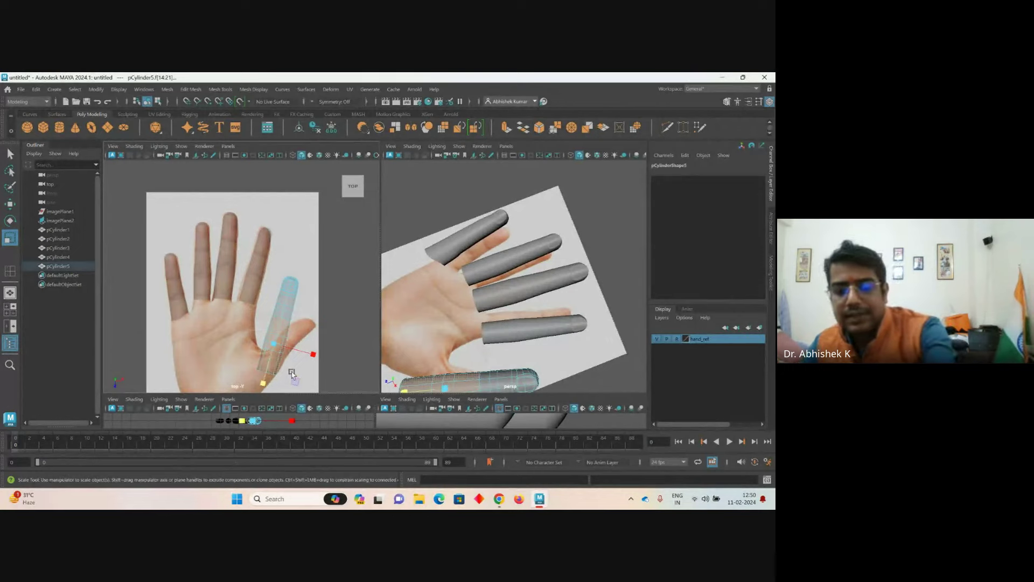
pyautogui.press('Delete')
pyautogui.moveTo(289, 297); pyautogui.dragTo(348, 207, button='right')
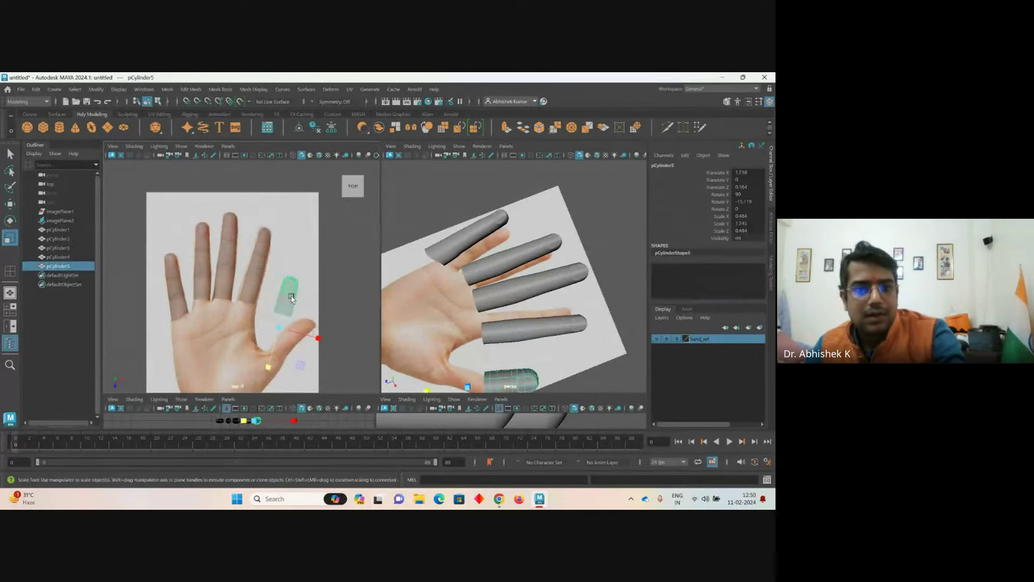
# - Move the shortened fingertip mesh onto the thumb and rotate it to follow the thumb's direction and side-facing orientation
pyautogui.press('w')
pyautogui.moveTo(278, 331); pyautogui.dragTo(344, 365)
pyautogui.press('e')
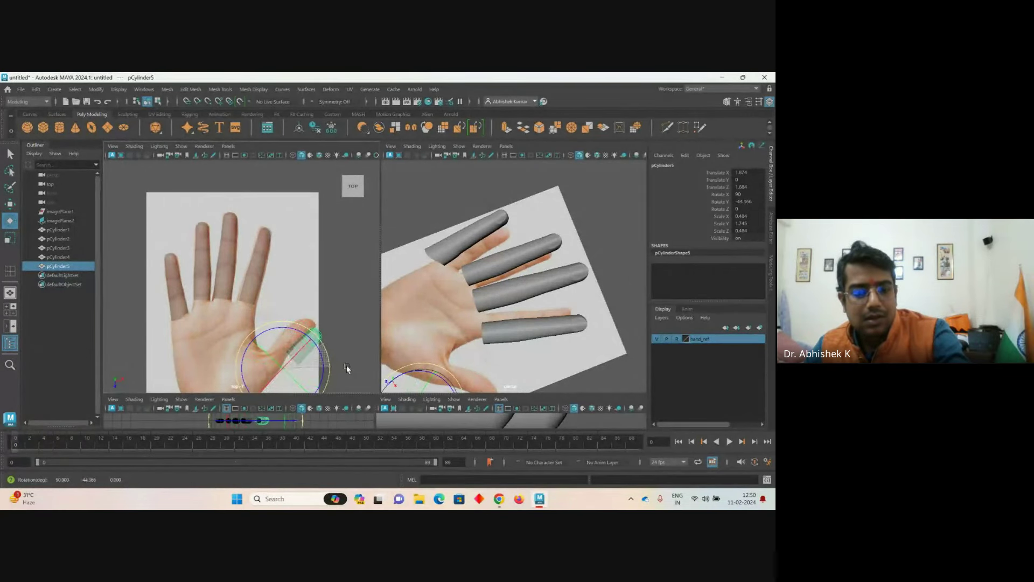
pyautogui.press('w')
pyautogui.moveTo(273, 360); pyautogui.dragTo(290, 375)
pyautogui.press('e')
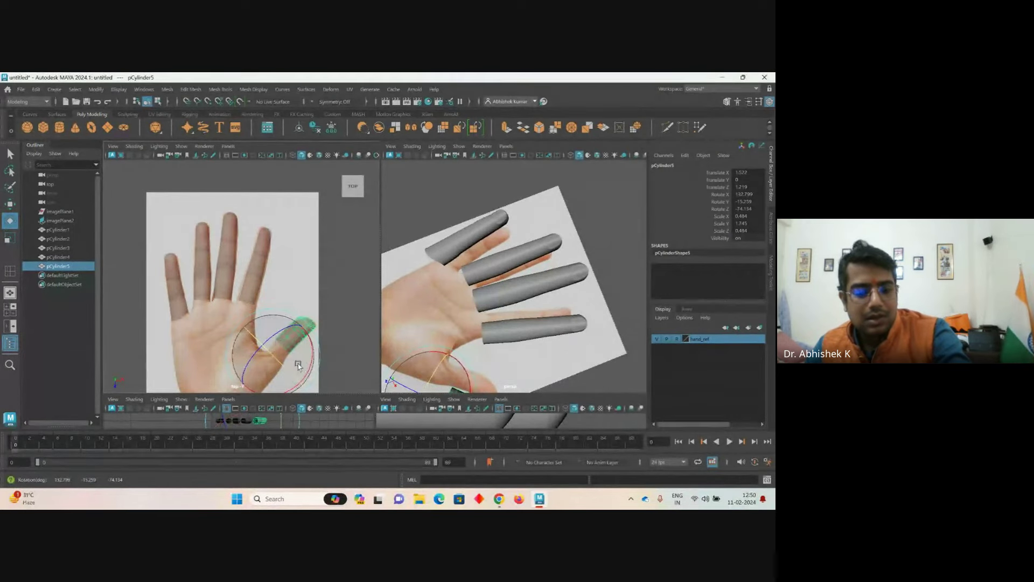
pyautogui.keyDown('alt'); pyautogui.moveTo(296, 362); pyautogui.dragTo(300, 319, button='middle'); pyautogui.keyUp('alt')
pyautogui.keyDown('alt'); pyautogui.moveTo(438, 340); pyautogui.dragTo(467, 269, button='middle'); pyautogui.keyUp('alt')
pyautogui.click(565, 354)
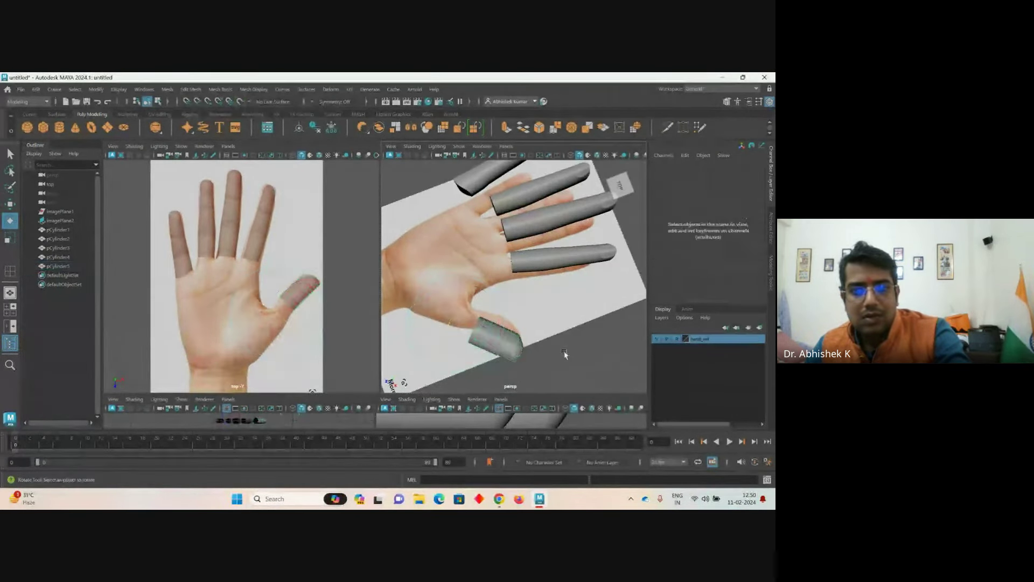
# - Extrude the thumb mesh's open border edges down to the thumb's base in the palm, and return to object mode
pyautogui.moveTo(478, 326); pyautogui.dragTo(483, 251, button='right')
pyautogui.keyDown('alt'); pyautogui.moveTo(447, 275); pyautogui.dragTo(542, 322); pyautogui.keyUp('alt')
pyautogui.click(542, 323)
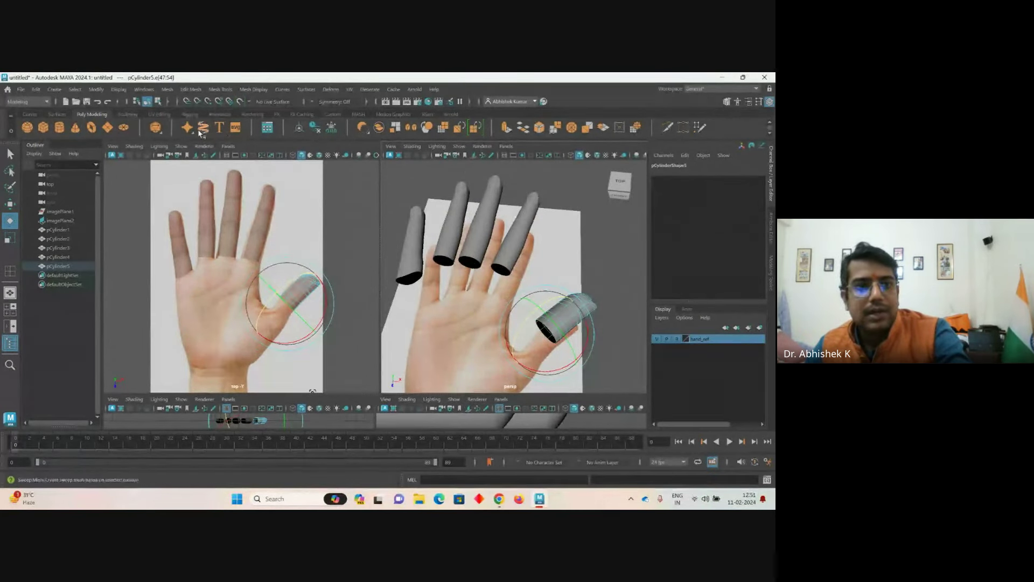
pyautogui.click(505, 129)
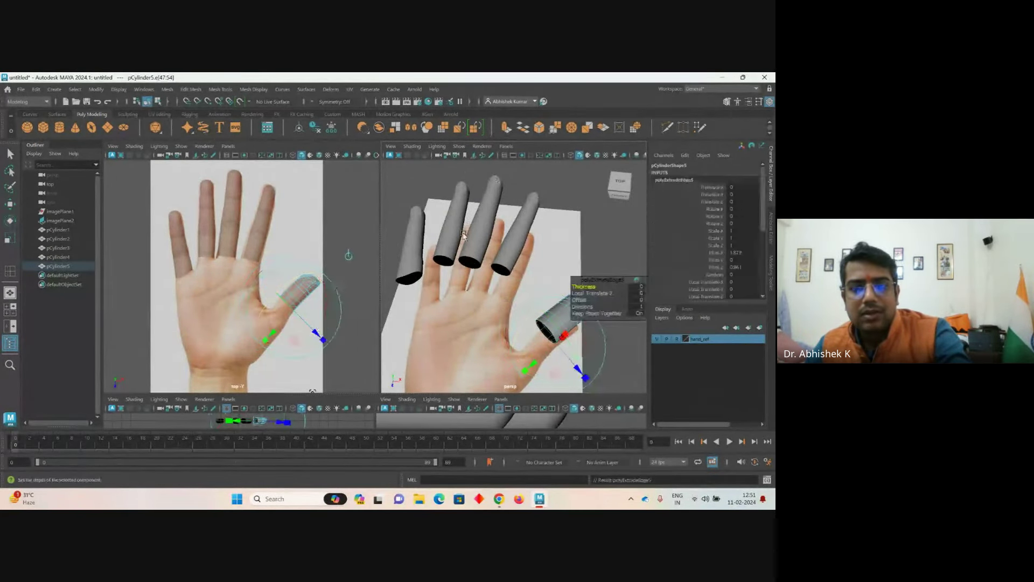
pyautogui.moveTo(288, 305); pyautogui.dragTo(273, 324)
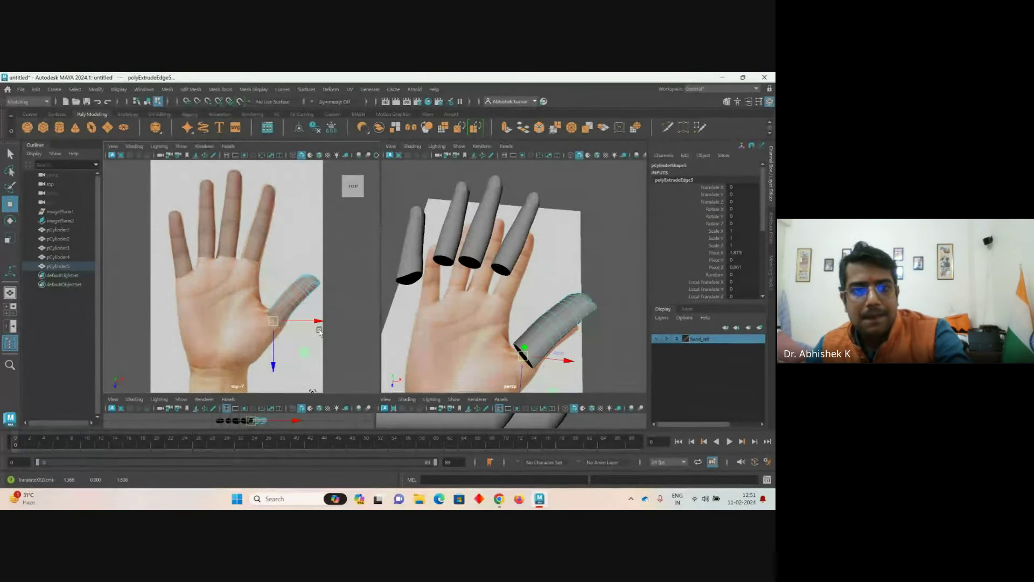
pyautogui.click(330, 345)
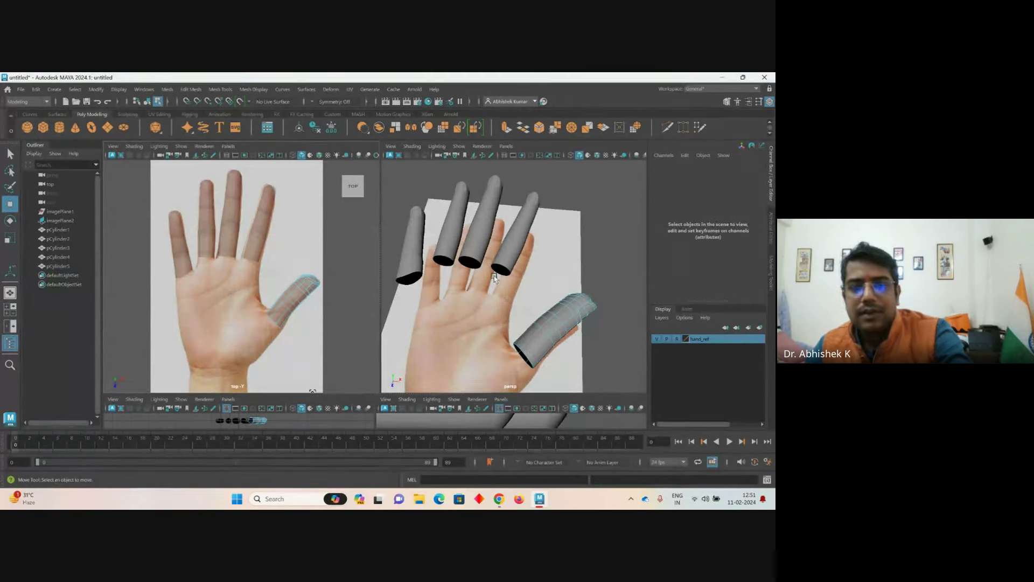
pyautogui.moveTo(538, 322); pyautogui.dragTo(579, 223, button='right')
pyautogui.click(597, 285)
pyautogui.scroll(-3, 598, 286)
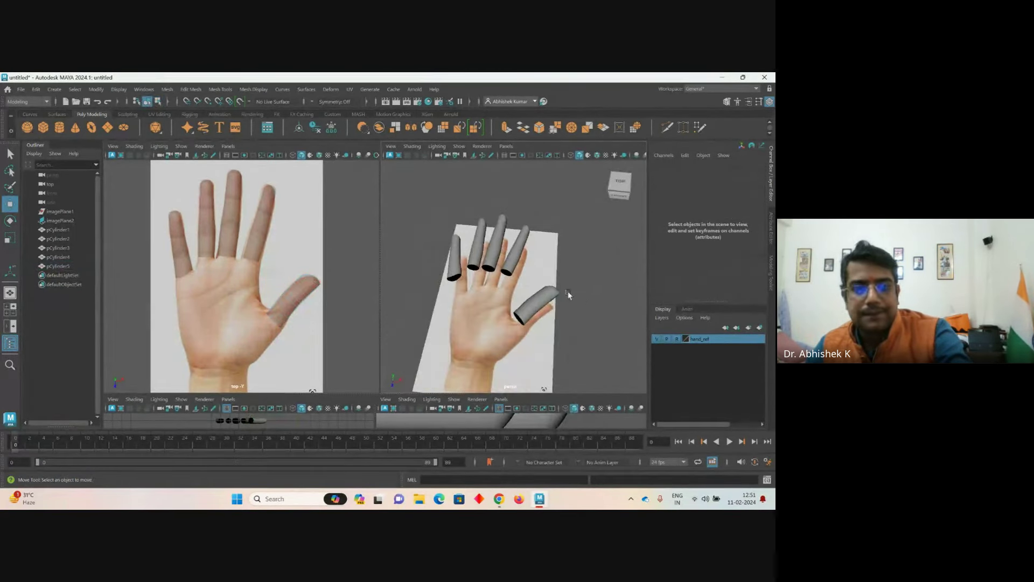
pyautogui.keyDown('alt'); pyautogui.moveTo(568, 295); pyautogui.dragTo(541, 295); pyautogui.keyUp('alt')
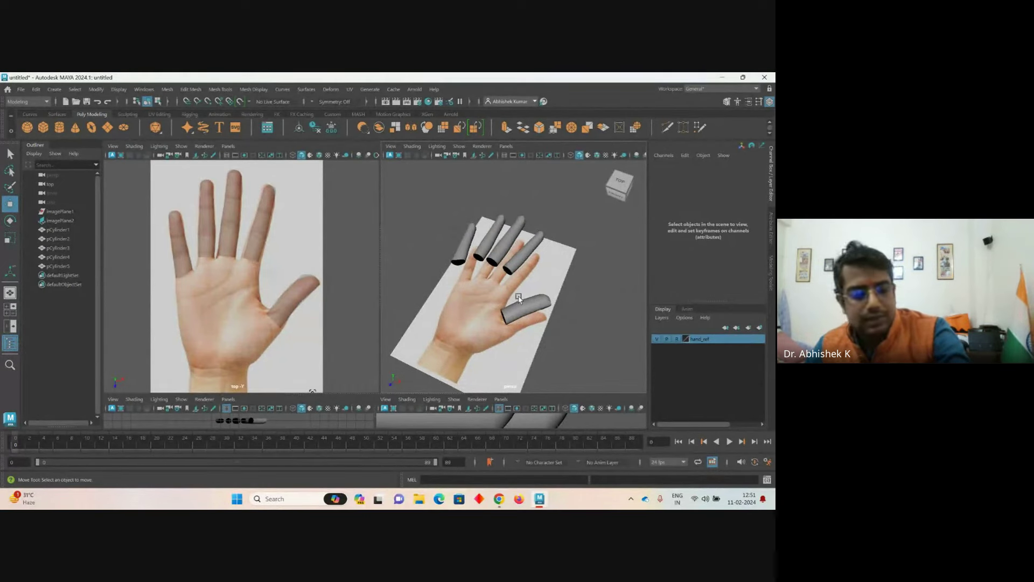
# - Save the scene as test_hand in the default project's scenes folder, declining to replace the existing test file
pyautogui.hotkey('ctrl', 's')
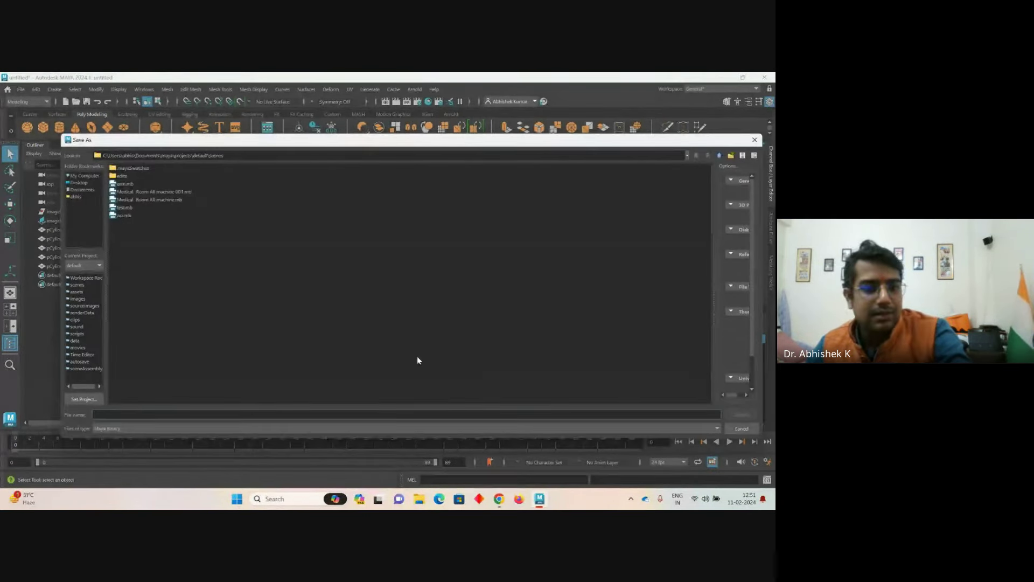
pyautogui.write('test')
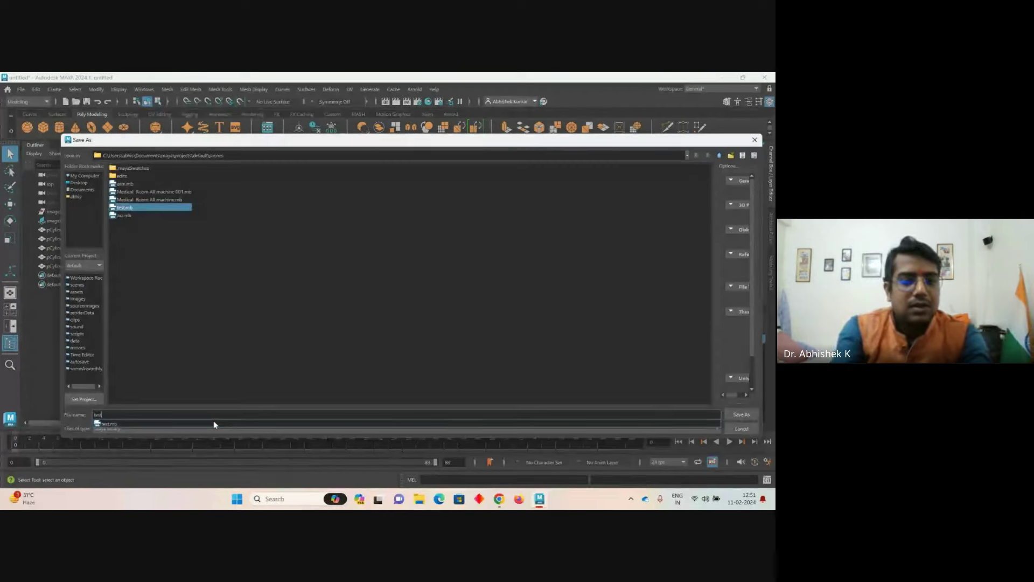
pyautogui.press('Return')
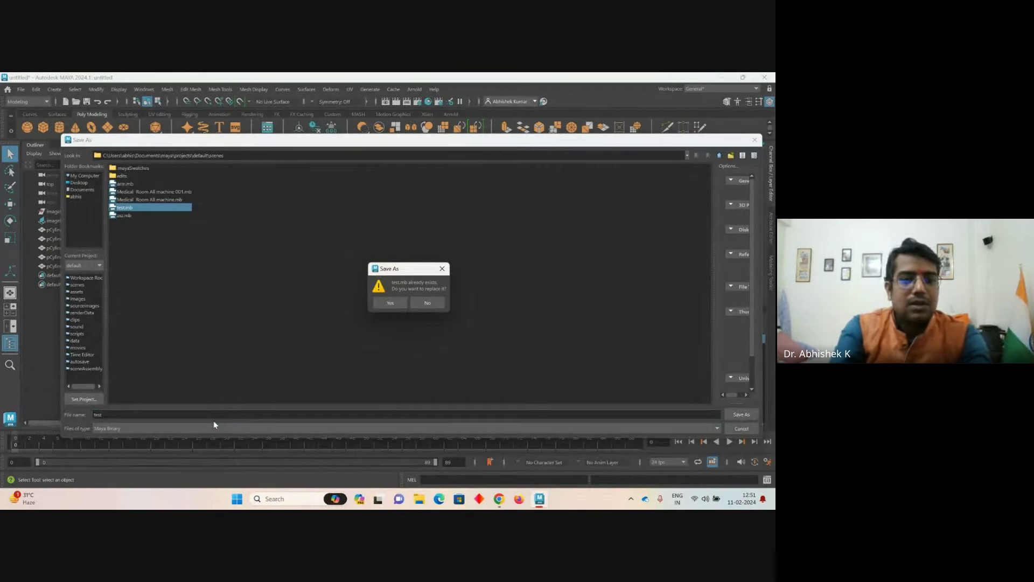
pyautogui.click(437, 303)
pyautogui.write('_hand')
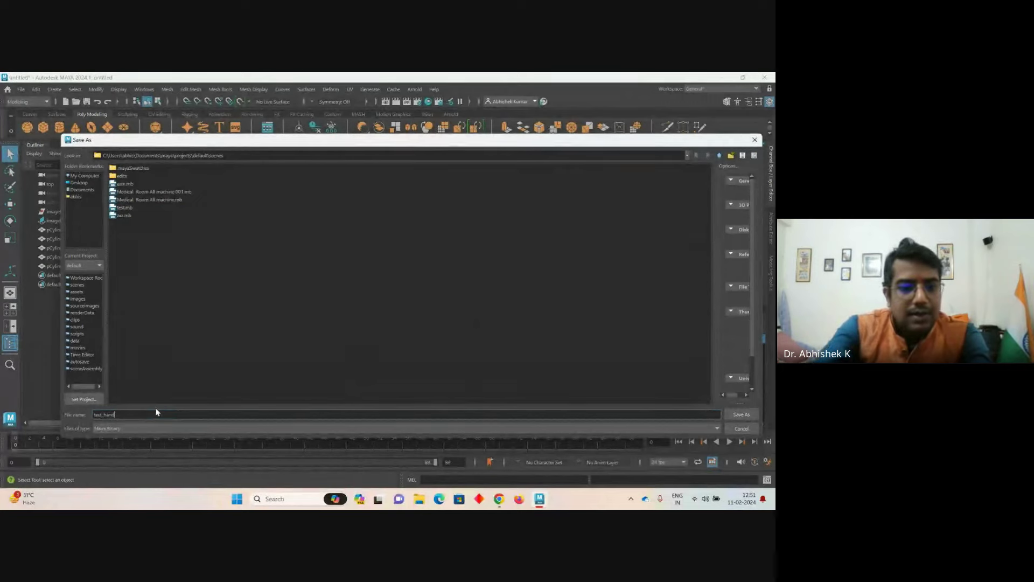
pyautogui.press('Return')
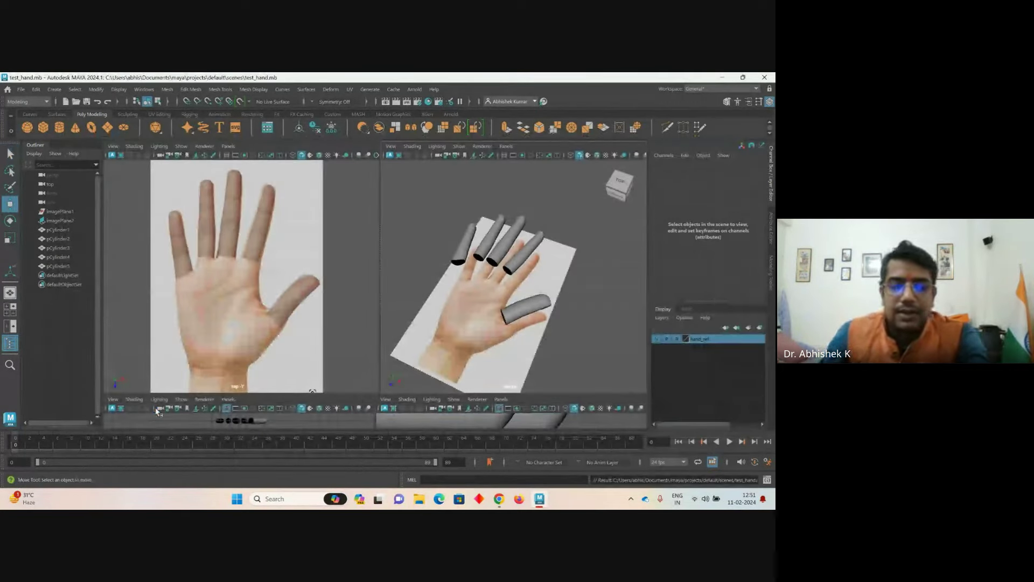
# - Examine the four finger meshes and the thumb mesh by selecting them one after another as individual objects
pyautogui.click(490, 310)
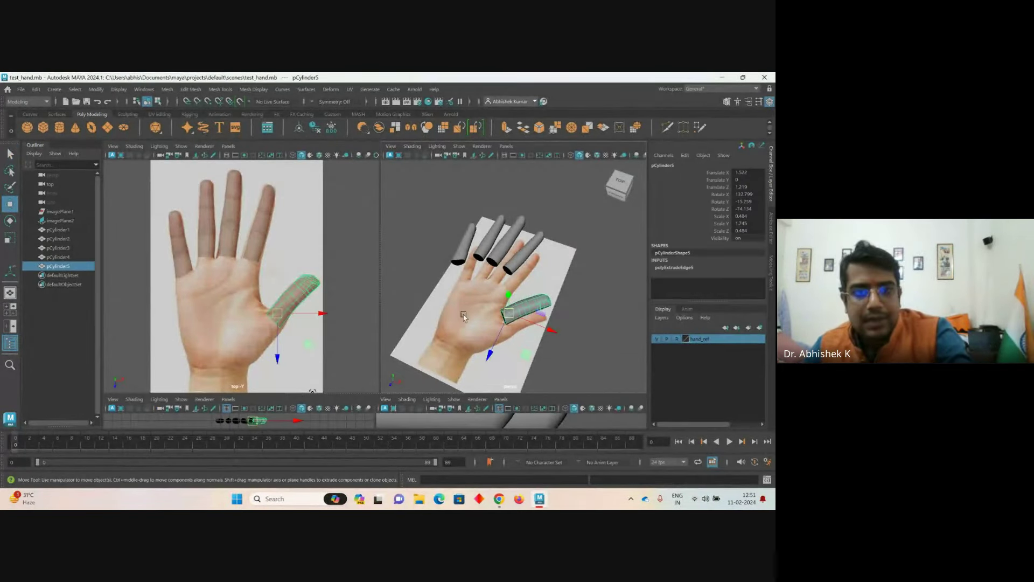
pyautogui.keyDown('alt'); pyautogui.moveTo(463, 316); pyautogui.dragTo(402, 287); pyautogui.keyUp('alt')
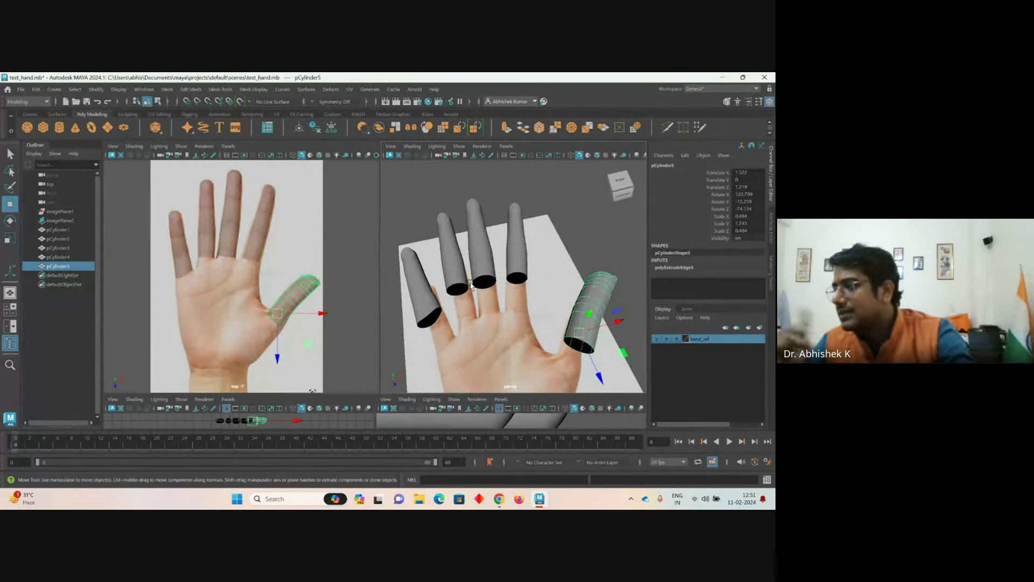
pyautogui.click(419, 260)
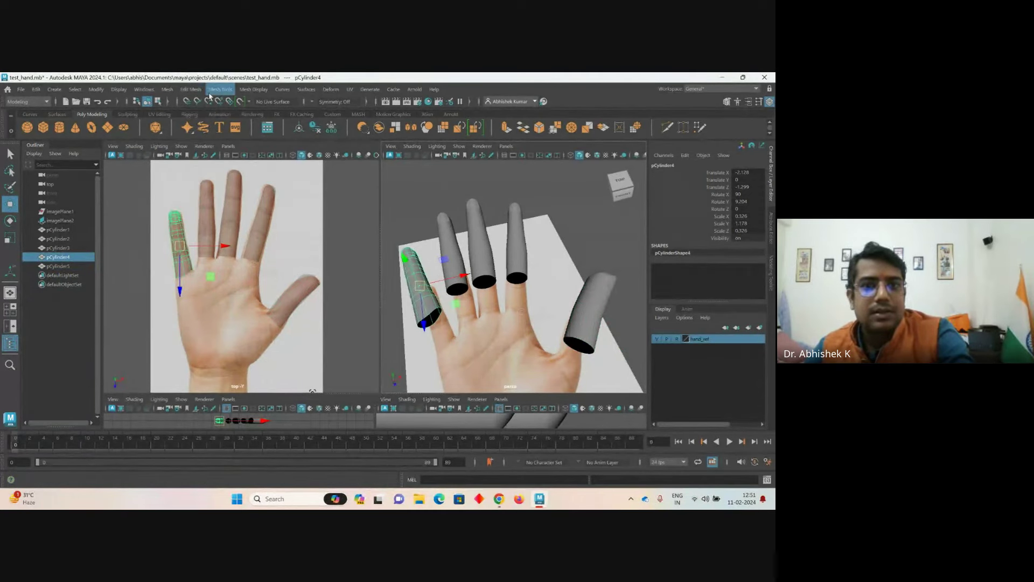
pyautogui.click(451, 242)
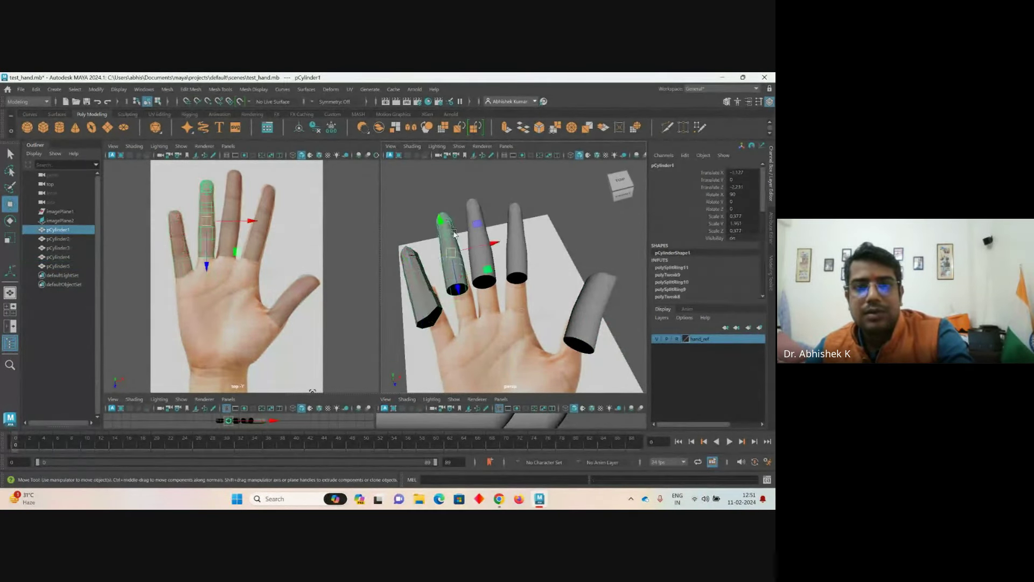
pyautogui.click(484, 247)
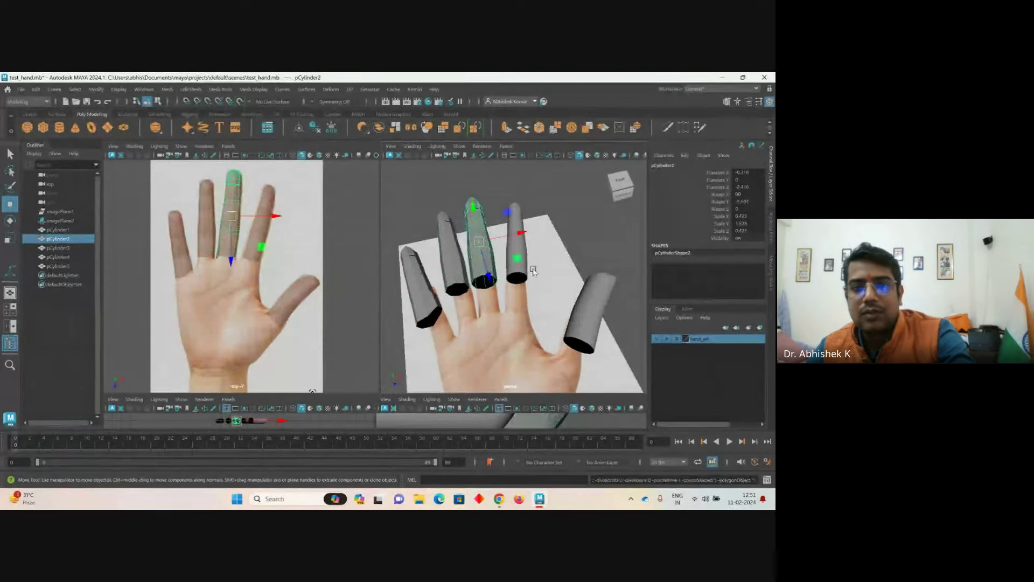
pyautogui.click(520, 258)
pyautogui.click(584, 304)
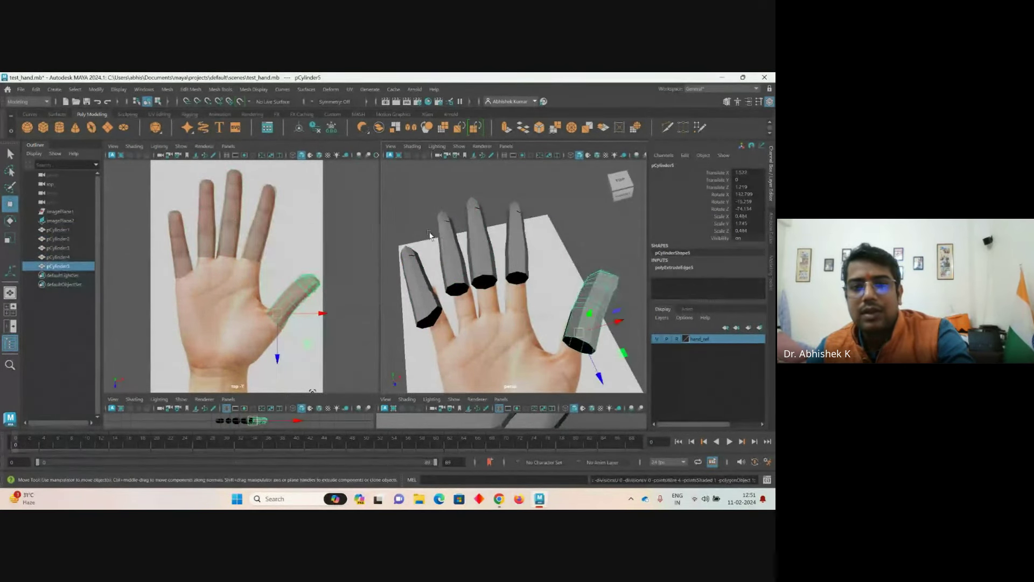
# - Select all four finger meshes and the thumb mesh together and combine them into a single polygon object
pyautogui.moveTo(395, 193); pyautogui.dragTo(613, 363)
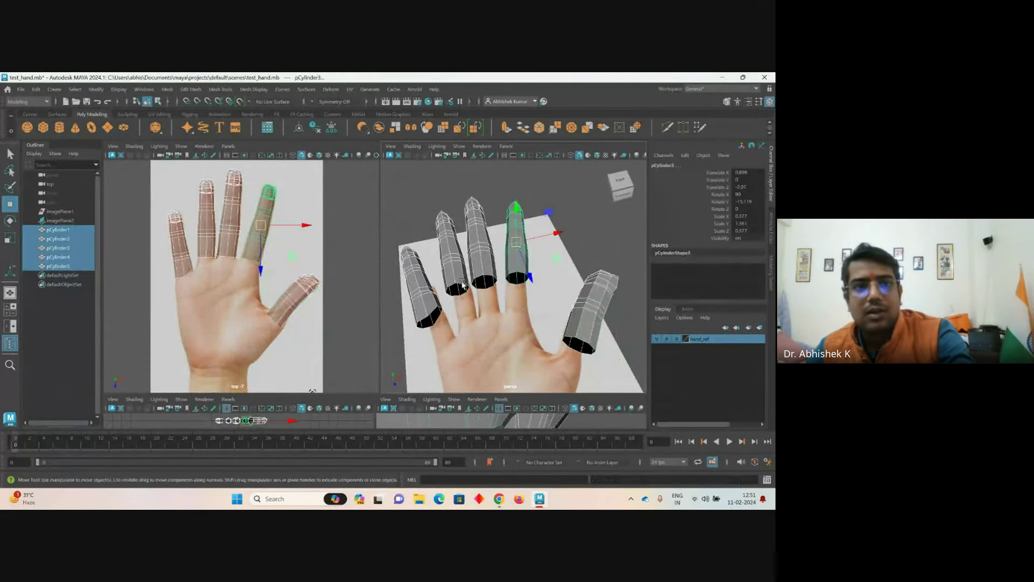
pyautogui.click(194, 90)
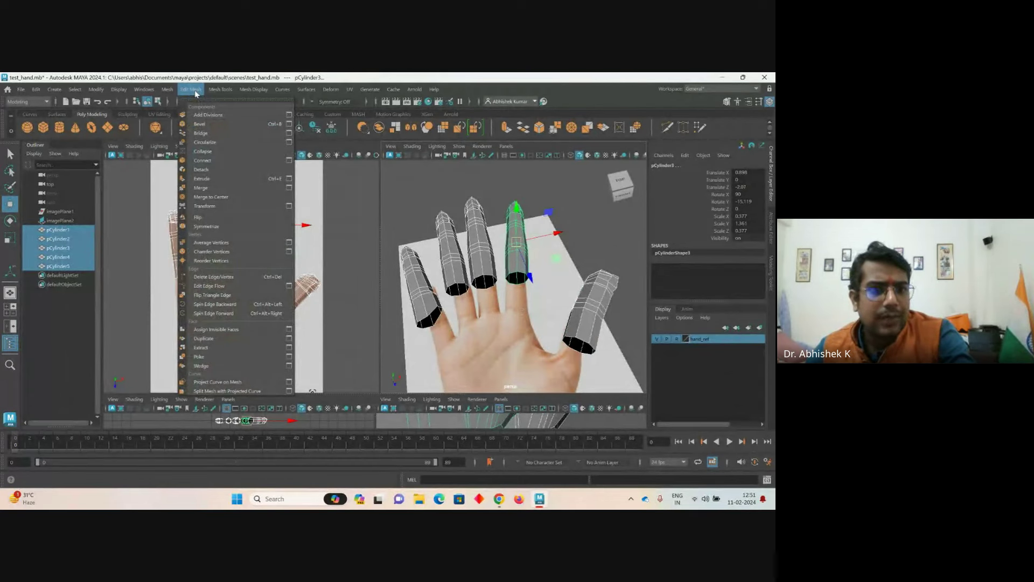
pyautogui.moveTo(214, 92)
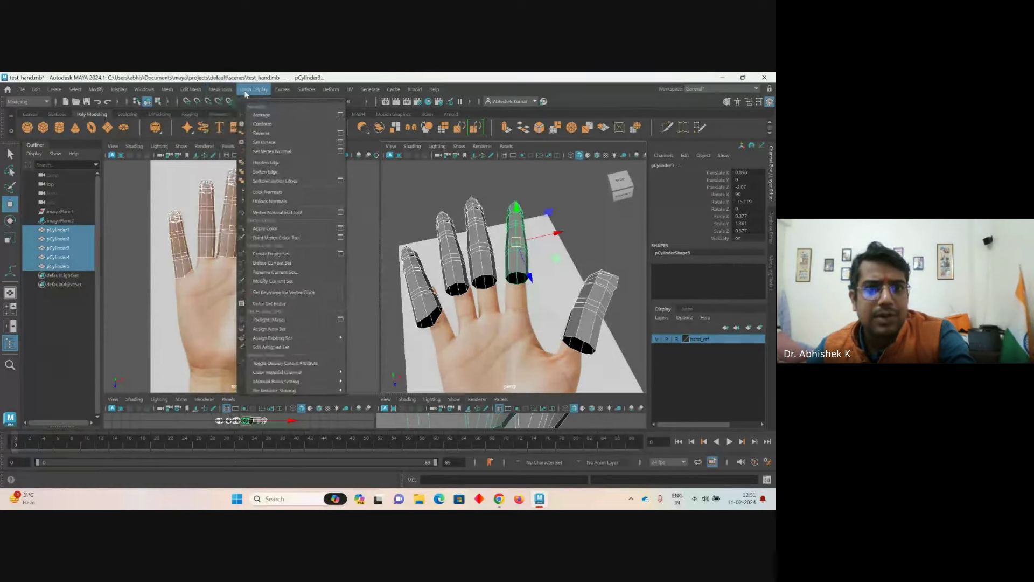
pyautogui.moveTo(170, 89)
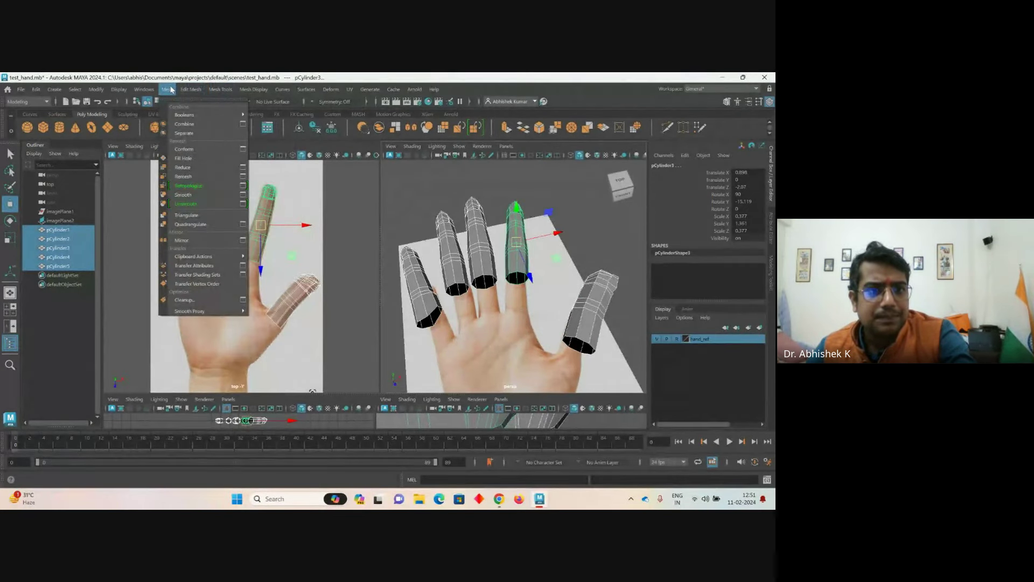
pyautogui.click(179, 125)
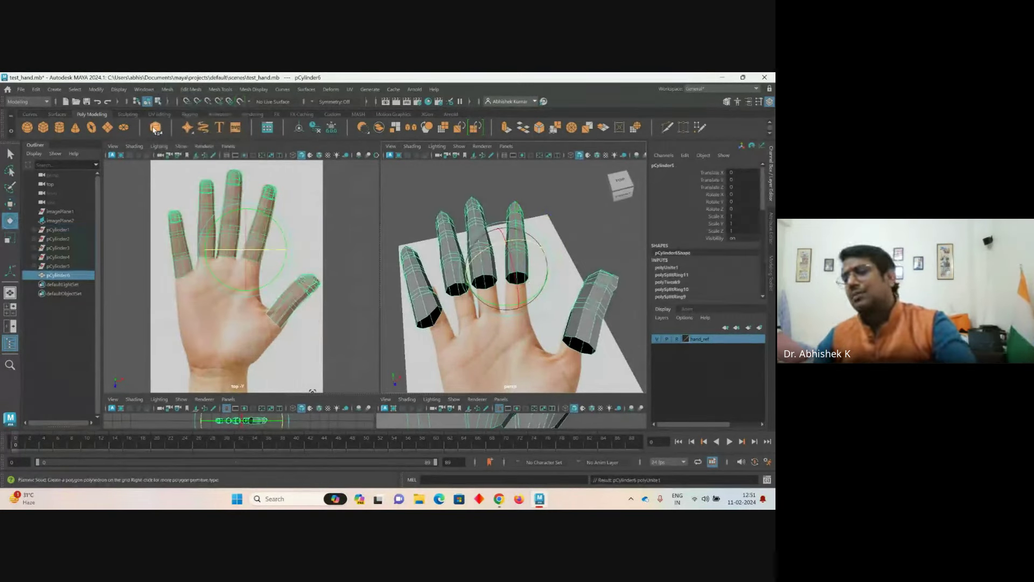
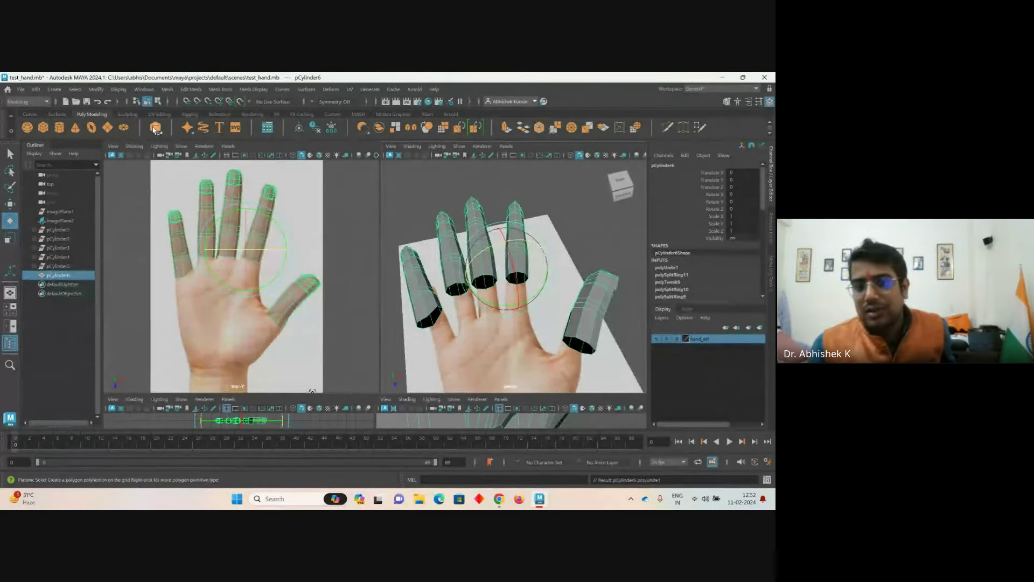
# - Test the combined finger and thumb mesh by selecting and moving it as one object, then undo the move and reselect it
pyautogui.click(496, 212)
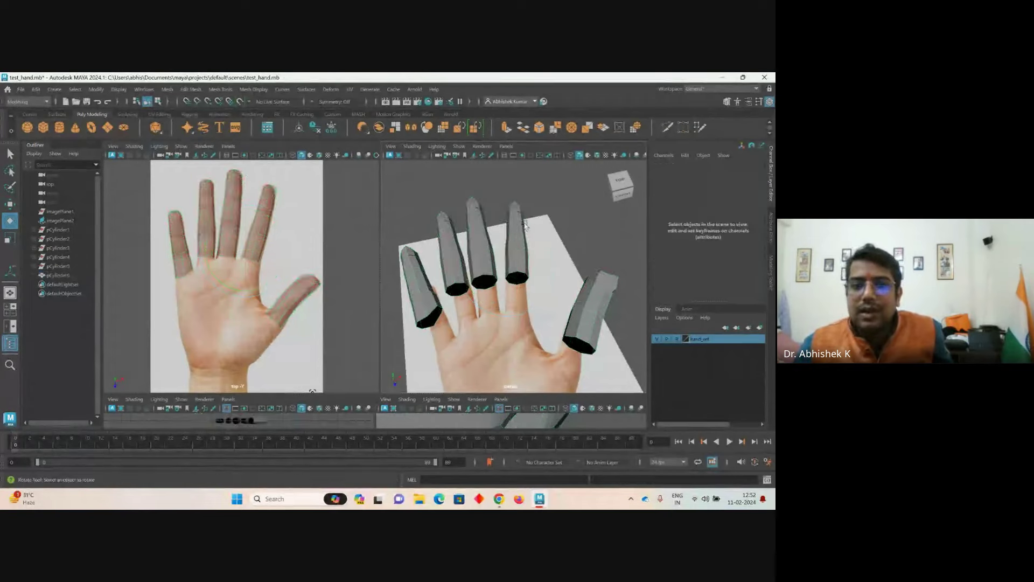
pyautogui.click(508, 258)
pyautogui.press('w')
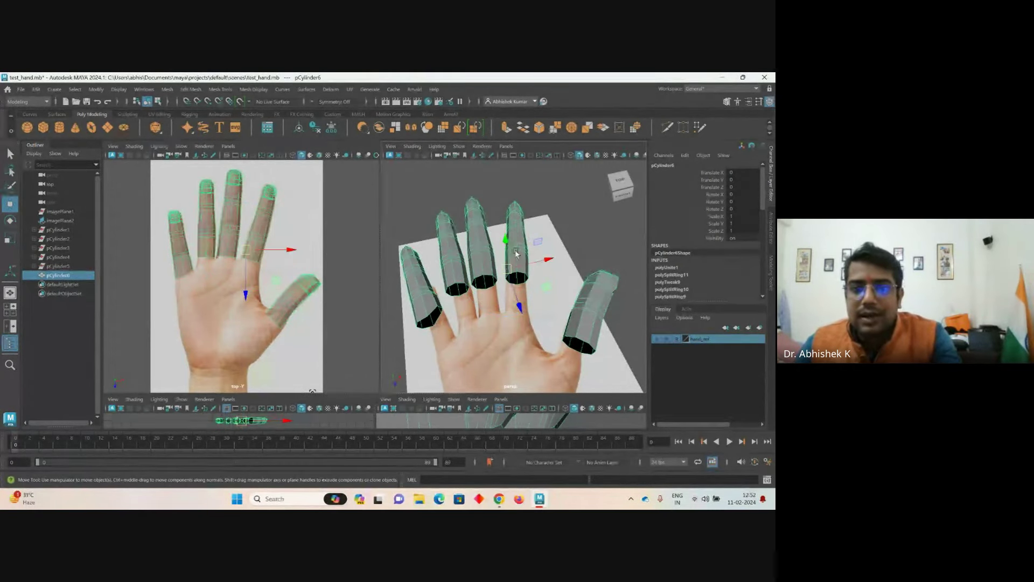
pyautogui.moveTo(516, 254); pyautogui.dragTo(531, 208)
pyautogui.hotkey('ctrl', 'z')
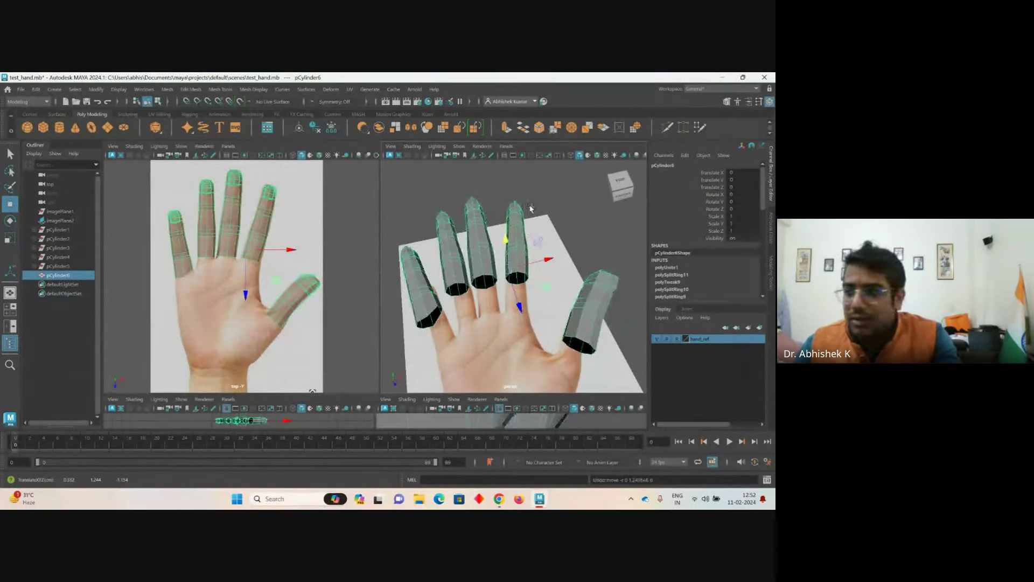
pyautogui.click(549, 283)
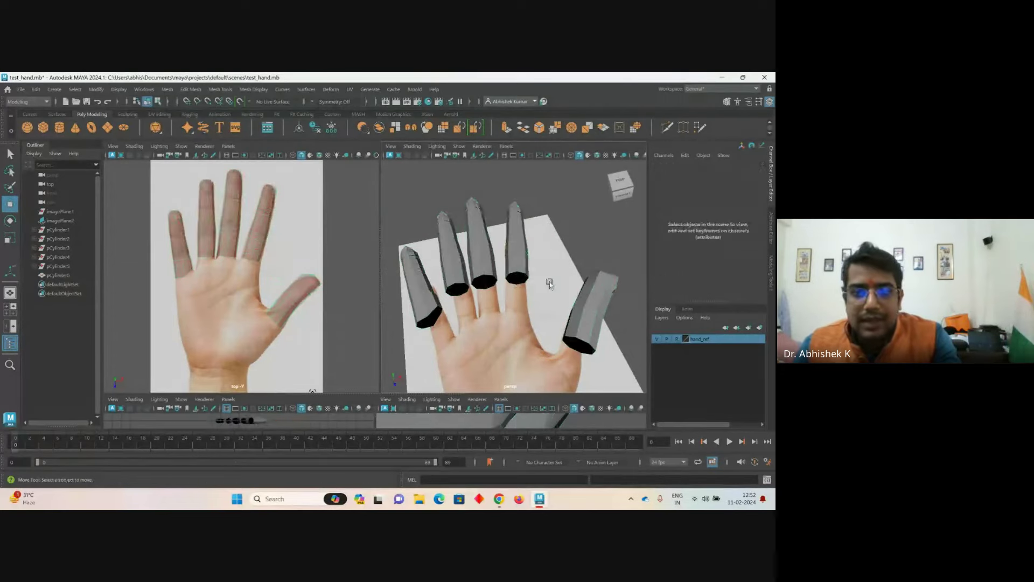
pyautogui.click(430, 303)
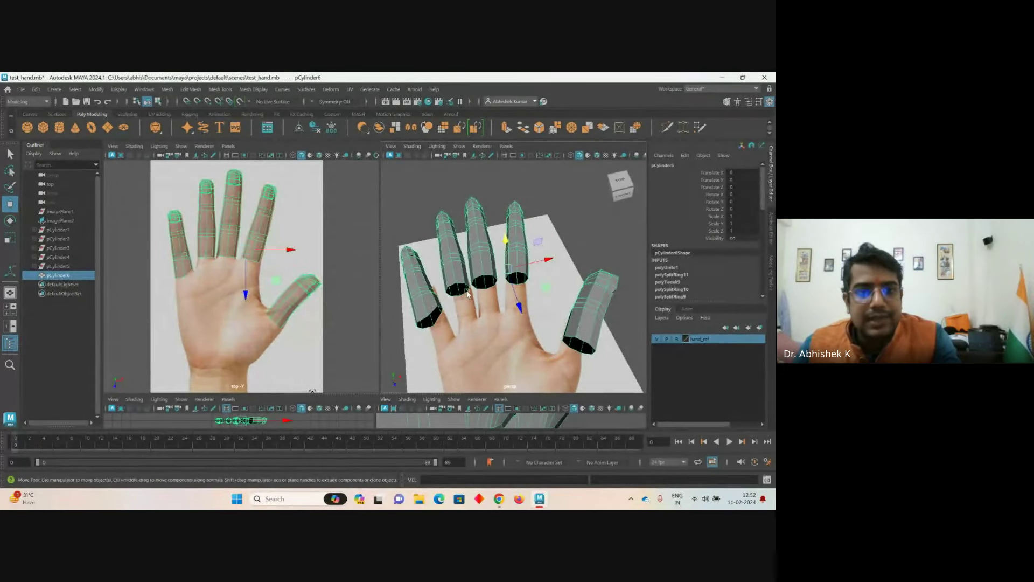
# - Hide the hand_ref reference layer to expose the open finger bases in the perspective view
pyautogui.scroll(5, 463, 322)
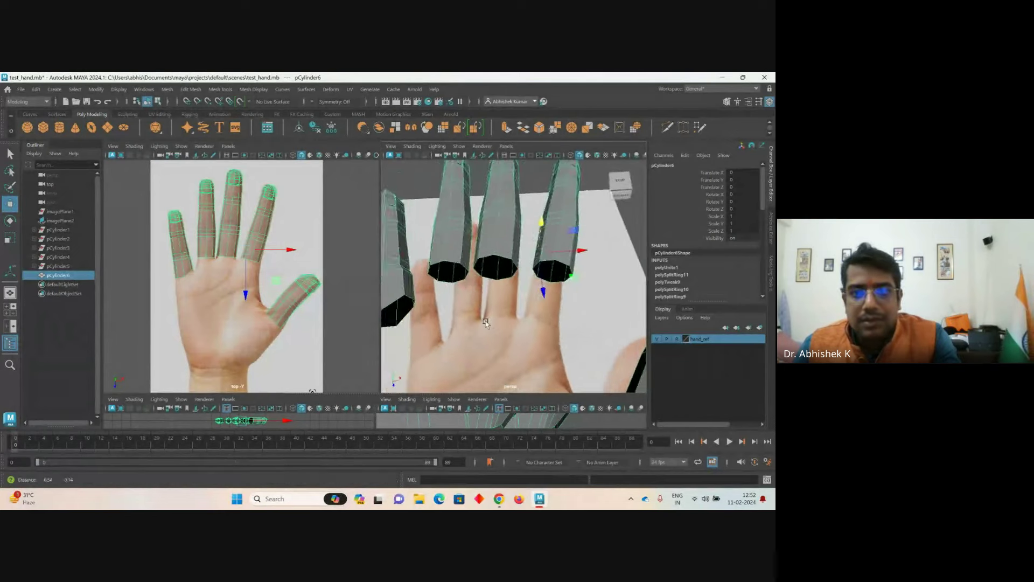
pyautogui.keyDown('alt'); pyautogui.moveTo(485, 322); pyautogui.dragTo(501, 218); pyautogui.keyUp('alt')
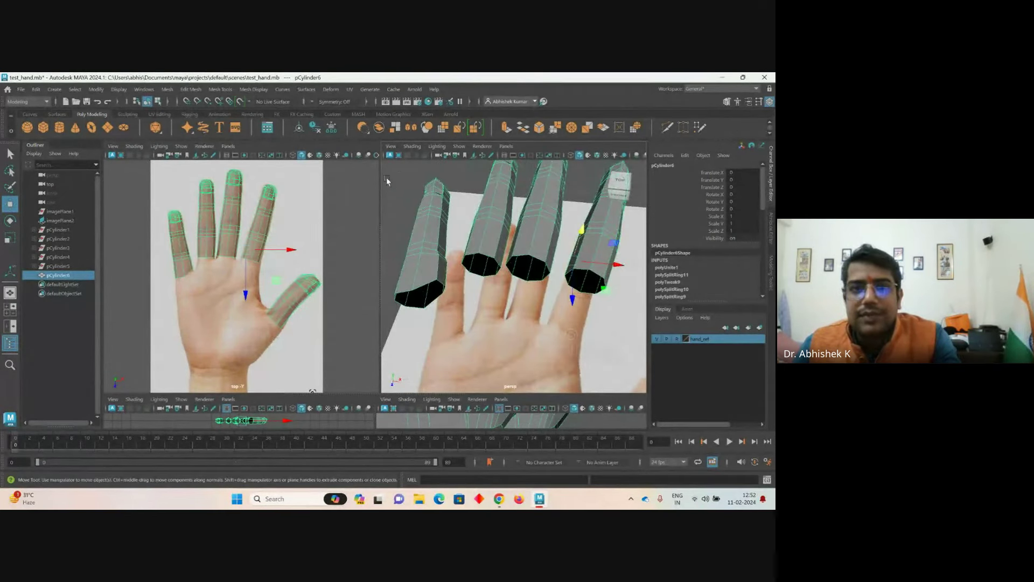
pyautogui.click(656, 338)
pyautogui.keyDown('alt'); pyautogui.moveTo(560, 335); pyautogui.dragTo(491, 301); pyautogui.keyUp('alt')
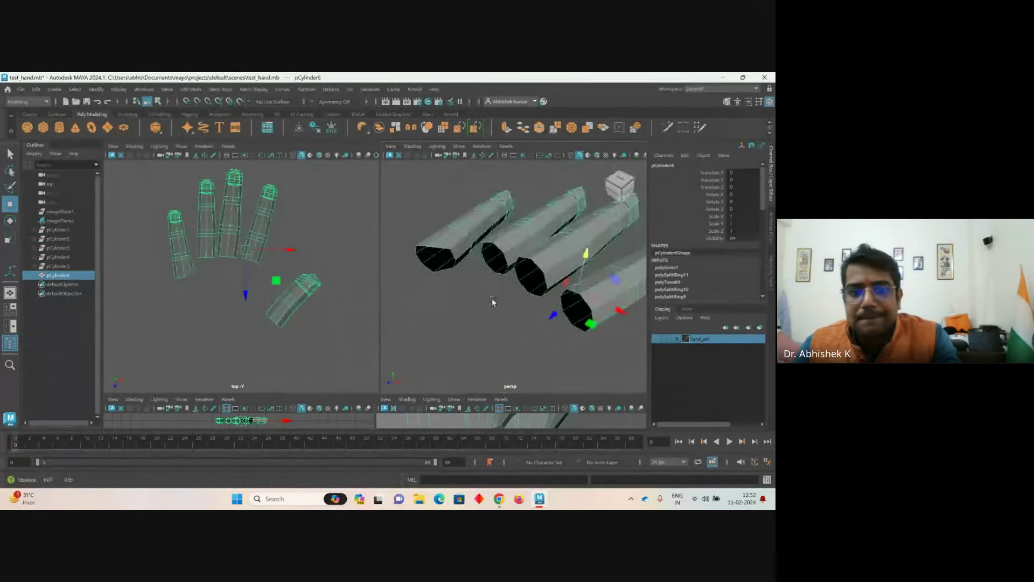
pyautogui.keyDown('alt'); pyautogui.moveTo(492, 302); pyautogui.dragTo(506, 347, button='right'); pyautogui.keyUp('alt')
pyautogui.keyDown('alt'); pyautogui.moveTo(478, 330); pyautogui.dragTo(469, 322); pyautogui.keyUp('alt')
# - Extrude the two open border edges on the little finger's inner side and move them towards the base of the ring finger
pyautogui.moveTo(431, 295); pyautogui.dragTo(426, 205, button='right')
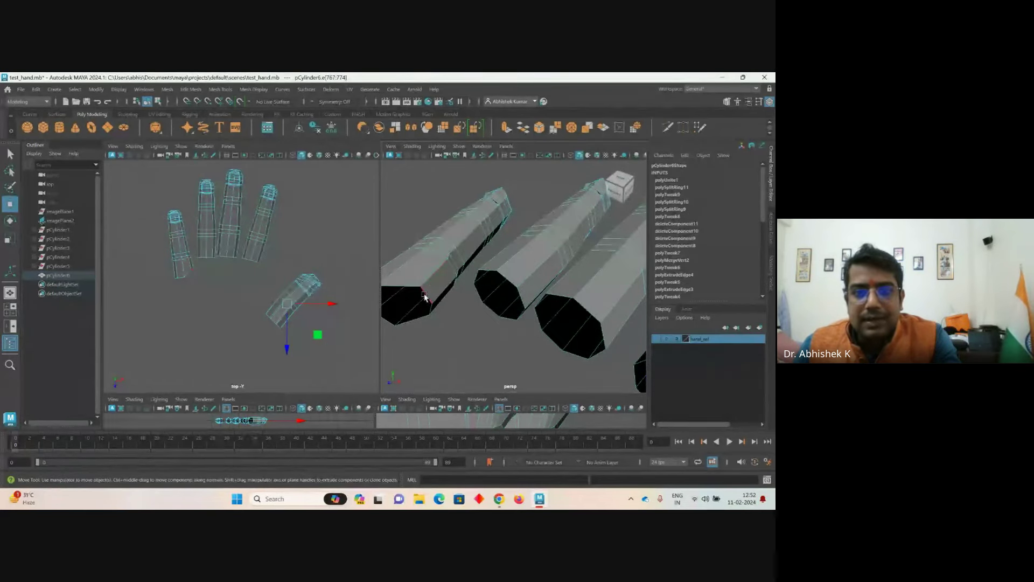
pyautogui.click(425, 295)
pyautogui.press('q')
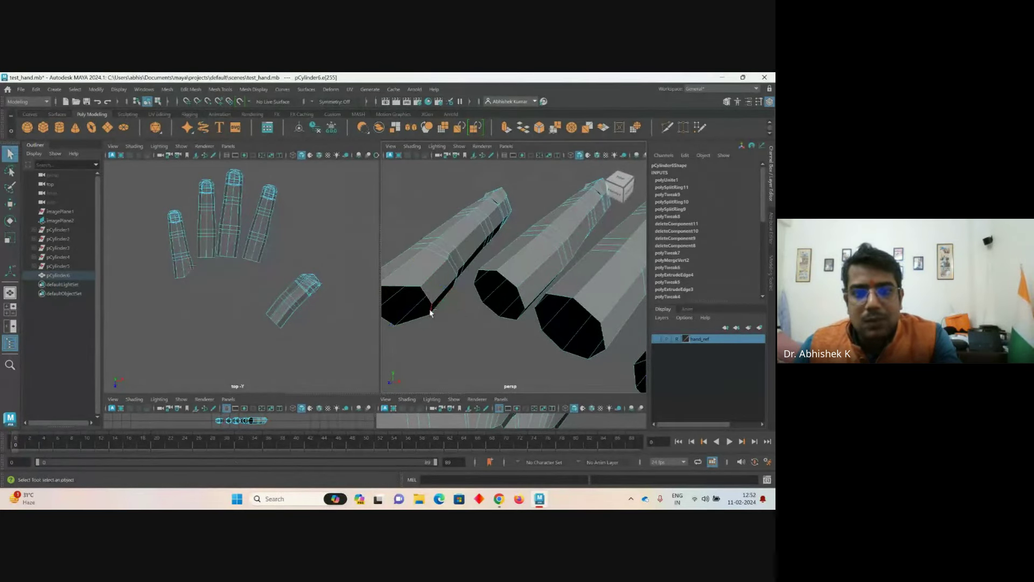
pyautogui.press('w')
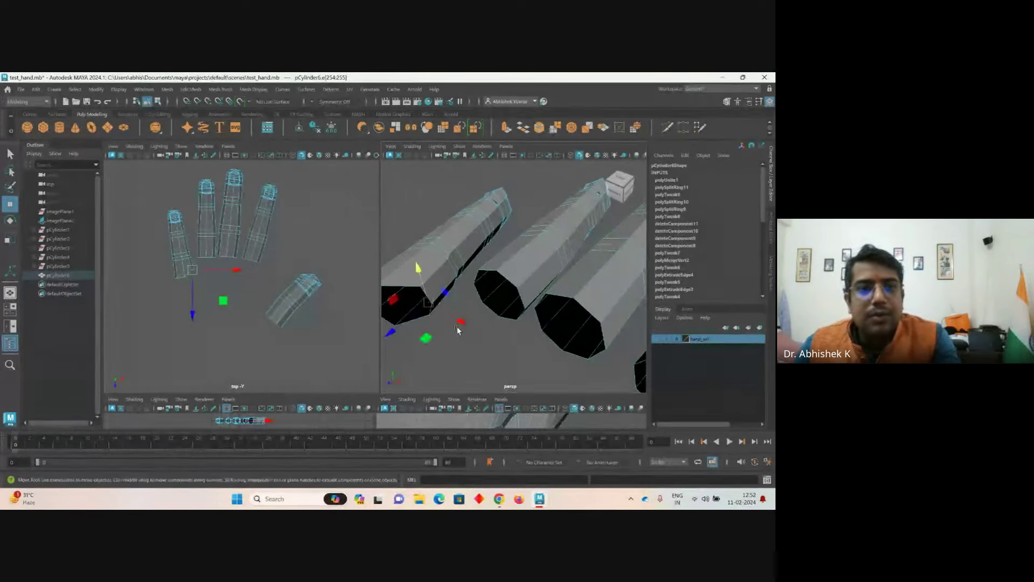
pyautogui.hotkey('ctrl', 'e')
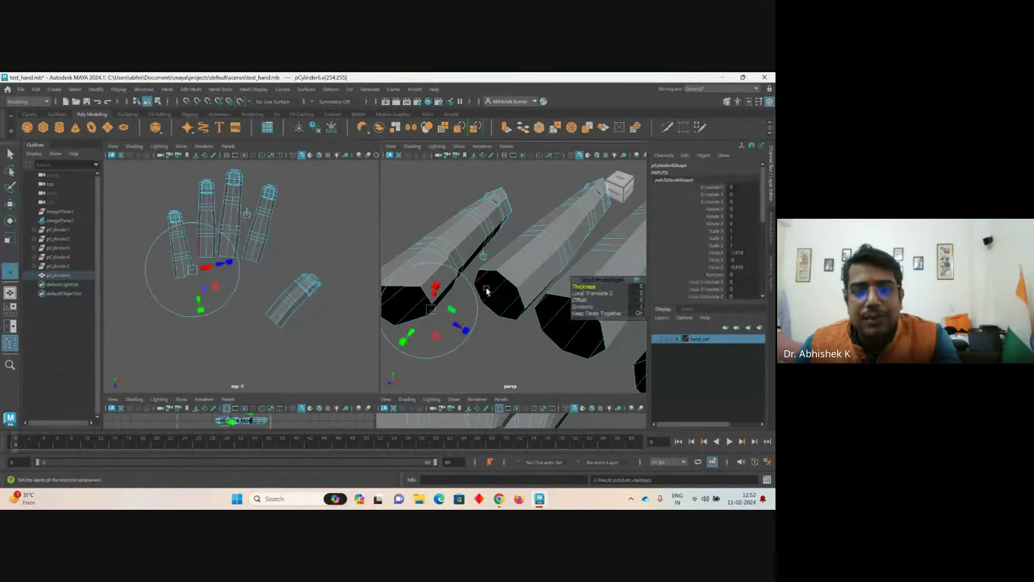
pyautogui.scroll(2, 204, 322)
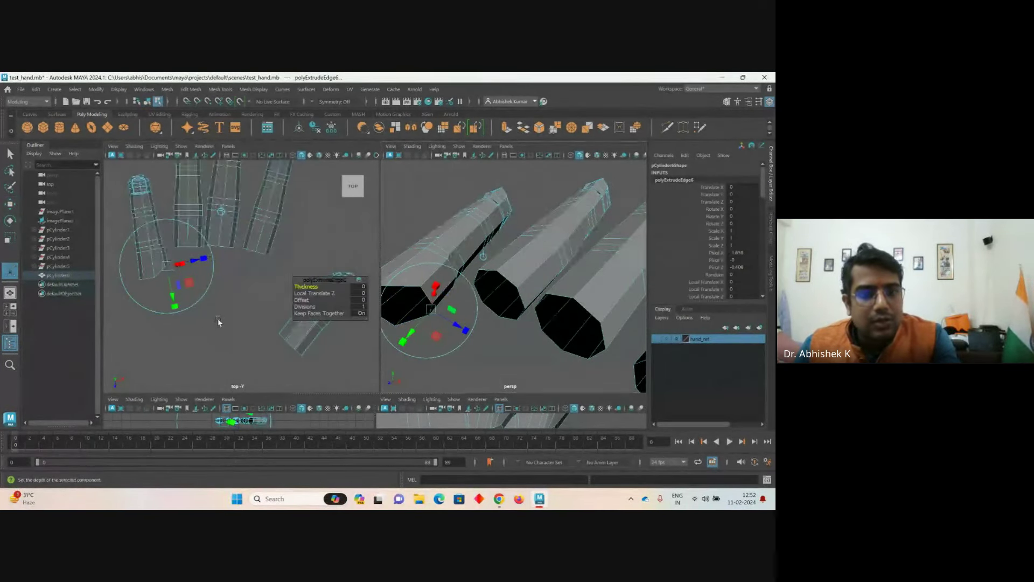
pyautogui.scroll(3, 218, 322)
pyautogui.press('w')
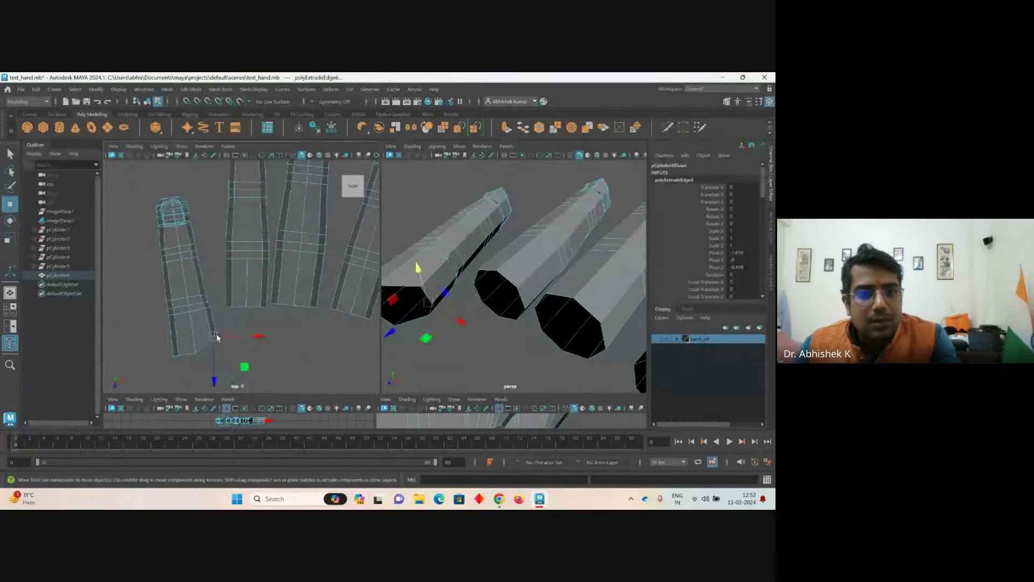
pyautogui.moveTo(216, 335); pyautogui.dragTo(224, 311)
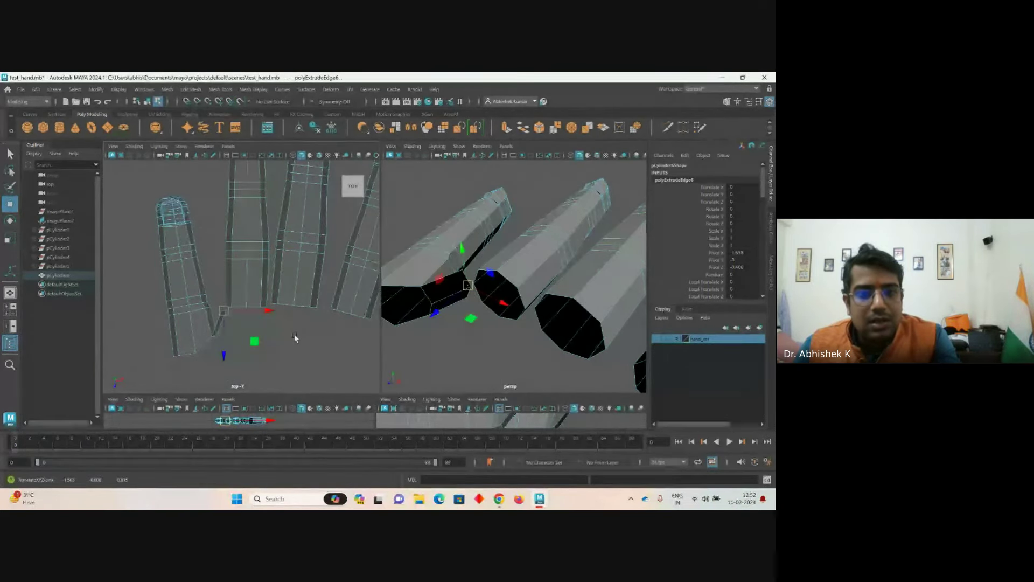
# - Extrude the ring finger's two border edges facing the middle finger and move them slightly towards it
pyautogui.click(523, 300)
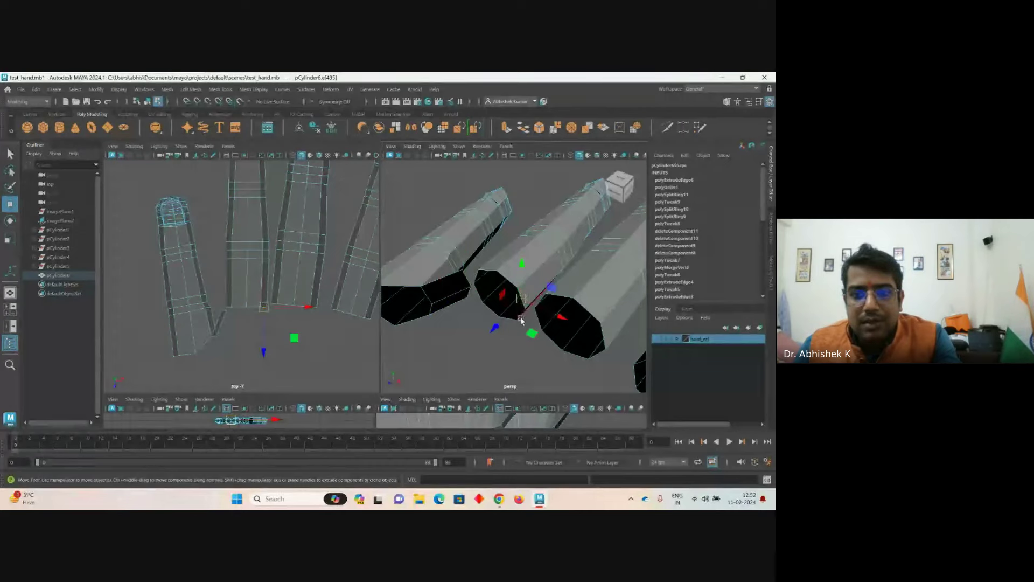
pyautogui.keyDown('alt'); pyautogui.moveTo(476, 343); pyautogui.dragTo(462, 341, button='middle'); pyautogui.keyUp('alt')
pyautogui.keyDown('alt'); pyautogui.moveTo(462, 341); pyautogui.dragTo(508, 342, button='right'); pyautogui.keyUp('alt')
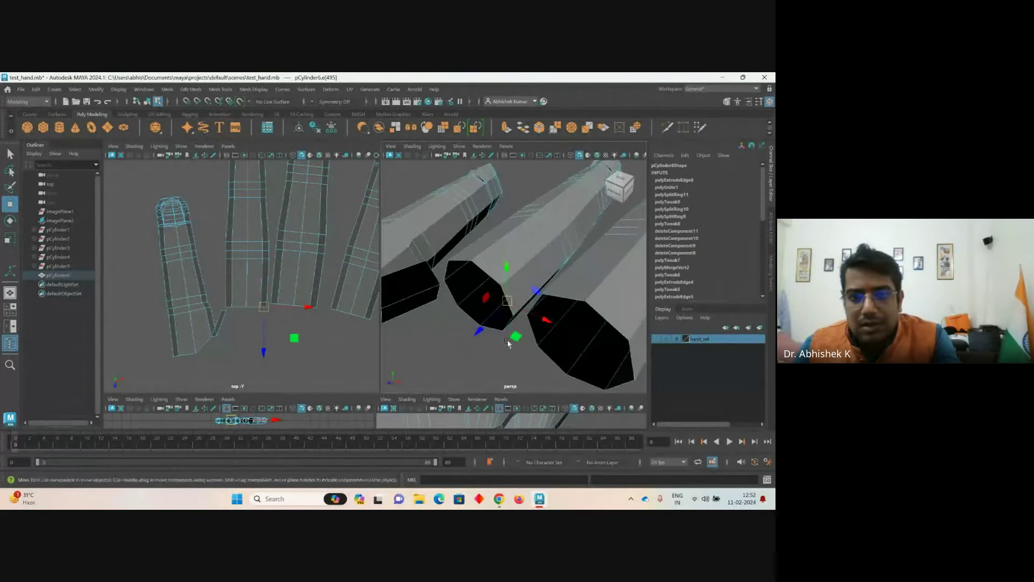
pyautogui.keyDown('shift'); pyautogui.click(502, 328); pyautogui.keyUp('shift')
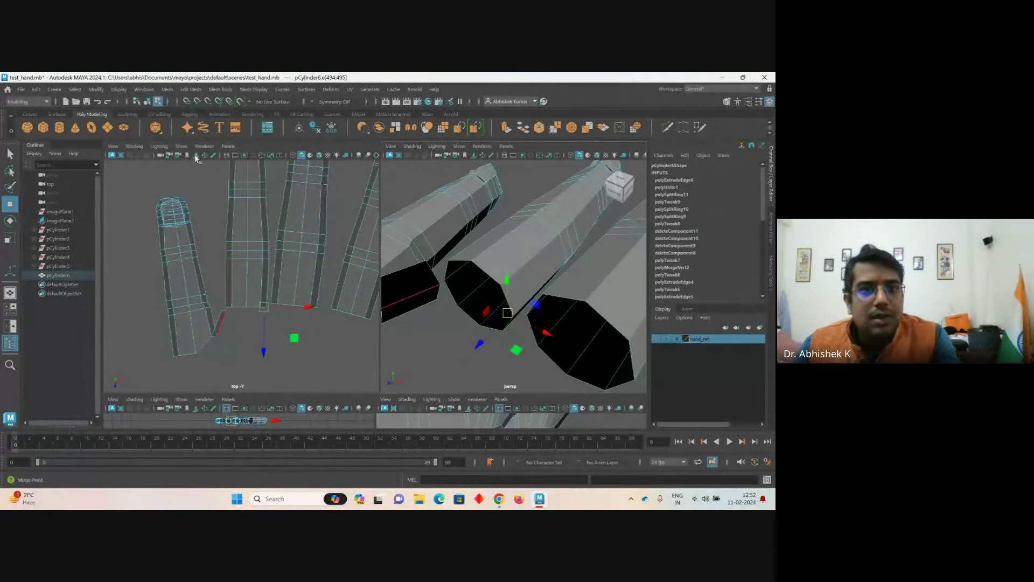
pyautogui.hotkey('ctrl', 'e')
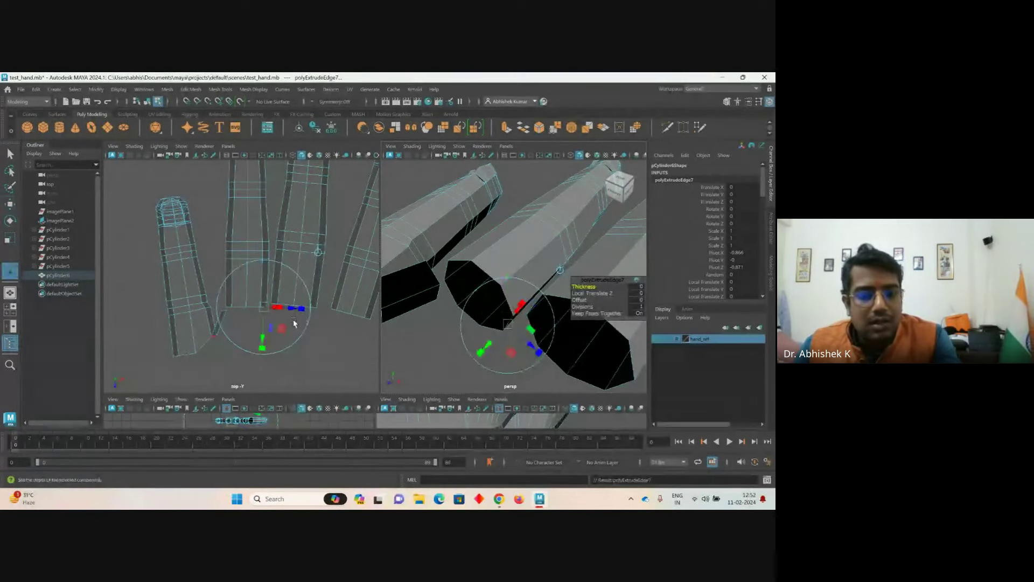
pyautogui.press('w')
pyautogui.moveTo(300, 306); pyautogui.dragTo(305, 311)
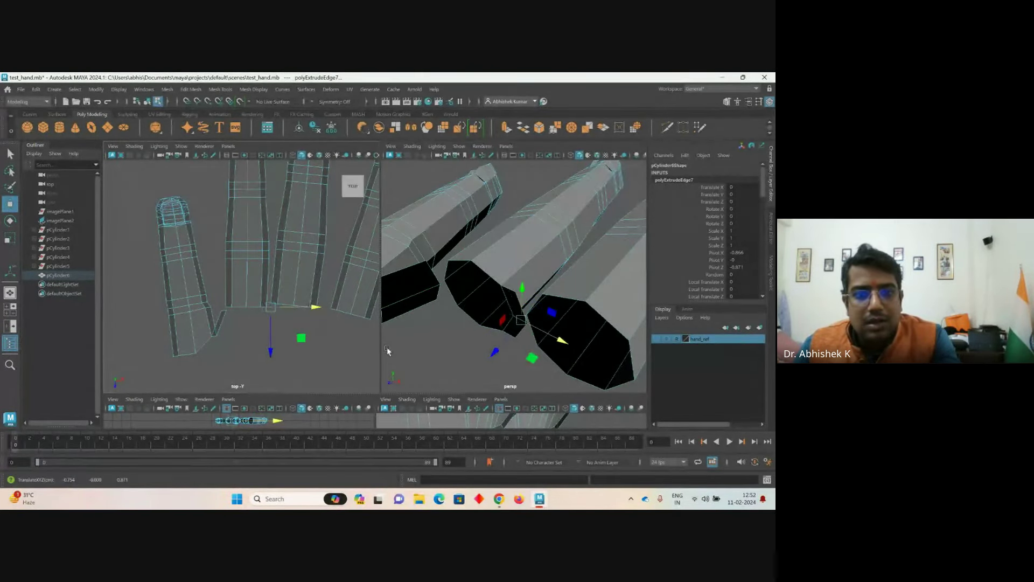
pyautogui.click(322, 335)
# - Extrude the middle finger's two border edges facing the index finger by about 0.23 in local Z
pyautogui.press('space')
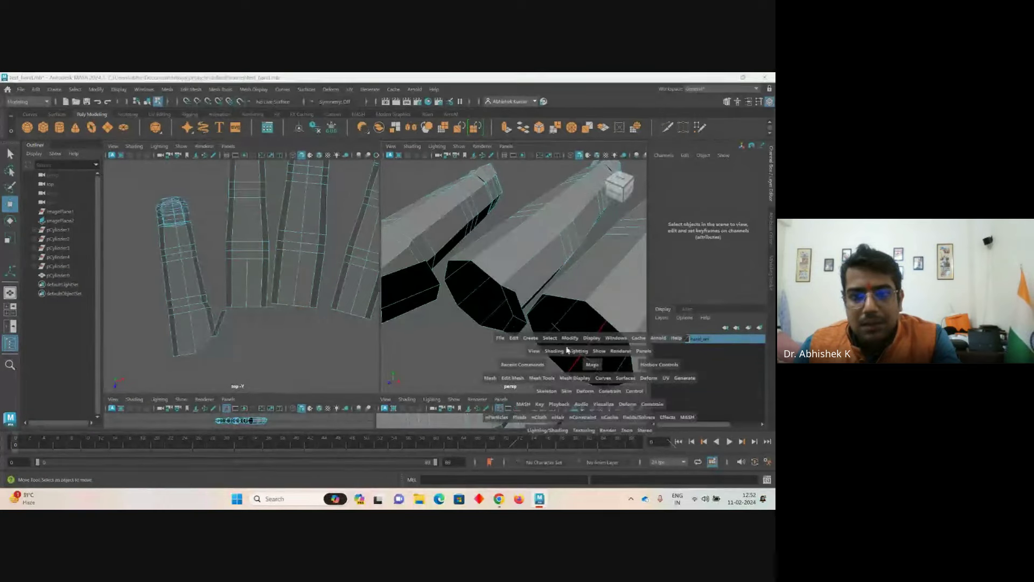
pyautogui.click(591, 365)
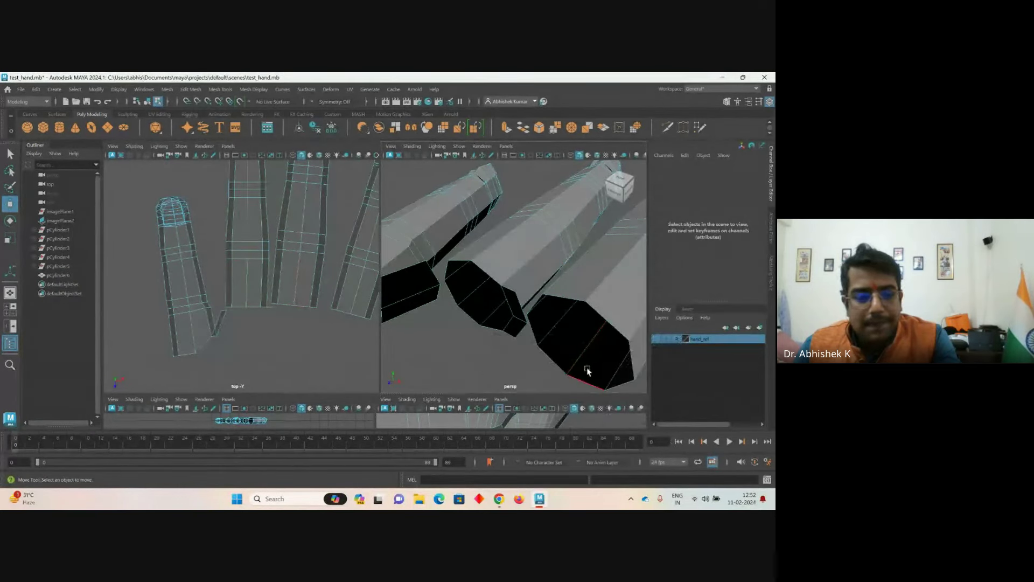
pyautogui.keyDown('alt'); pyautogui.moveTo(582, 364); pyautogui.dragTo(496, 316, button='middle'); pyautogui.keyUp('alt')
pyautogui.click(528, 307)
pyautogui.keyDown('shift'); pyautogui.click(526, 342); pyautogui.keyUp('shift')
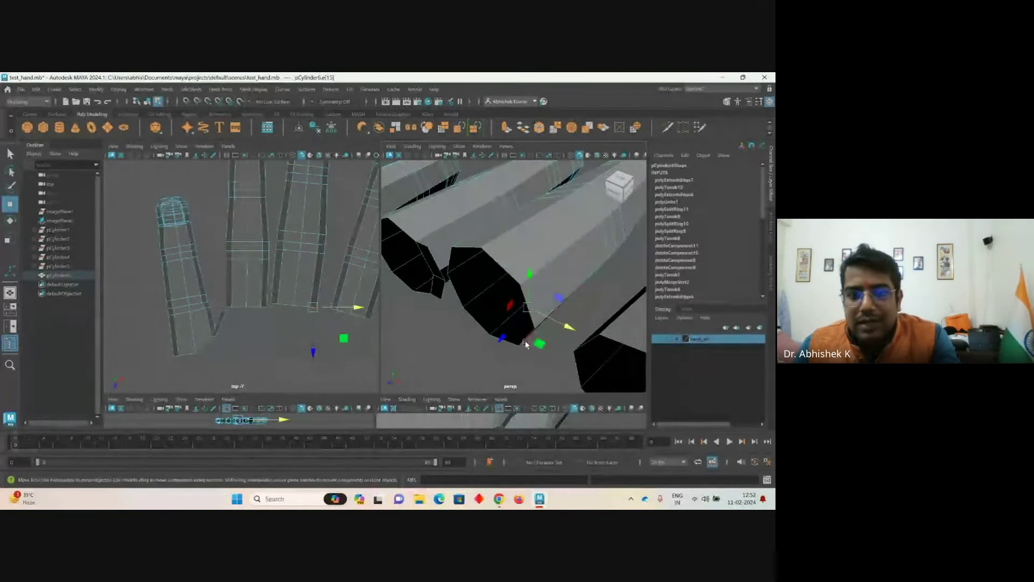
pyautogui.moveTo(525, 344)
pyautogui.keyDown('alt'); pyautogui.mouseDown()
pyautogui.moveTo(533, 363)
pyautogui.moveTo(510, 351)
pyautogui.mouseUp(); pyautogui.keyUp('alt')
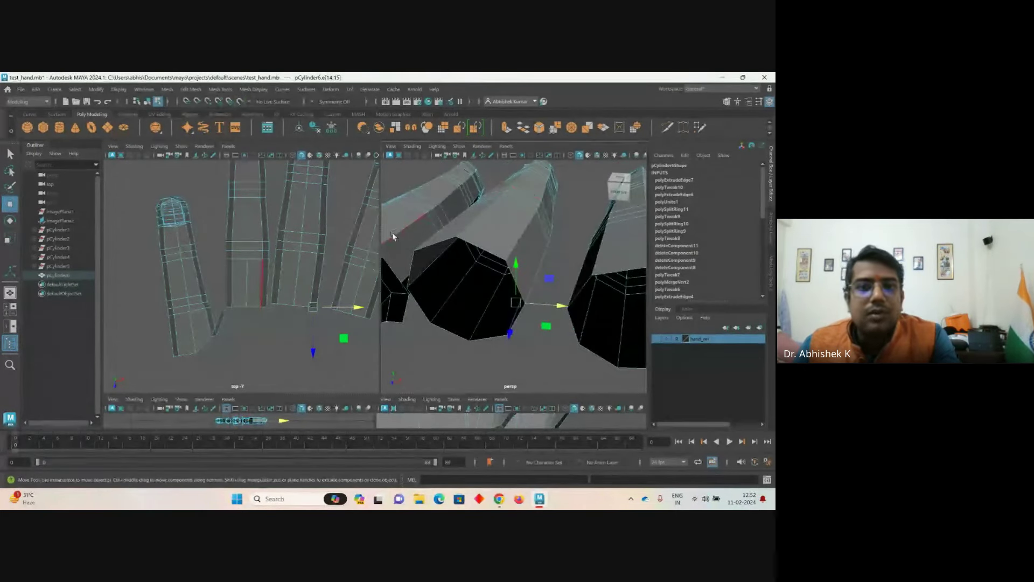
pyautogui.click(506, 127)
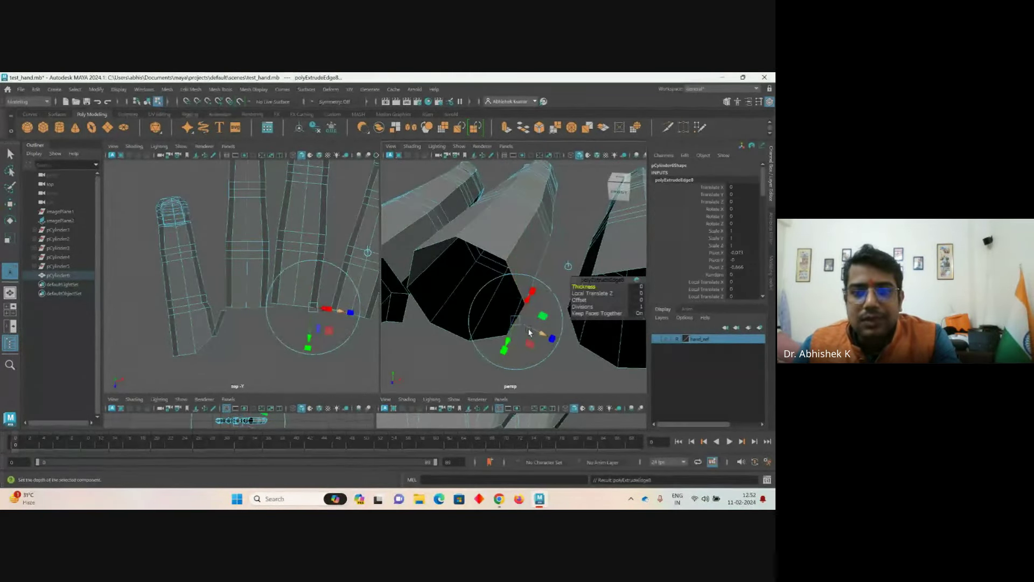
pyautogui.moveTo(531, 328); pyautogui.dragTo(567, 343)
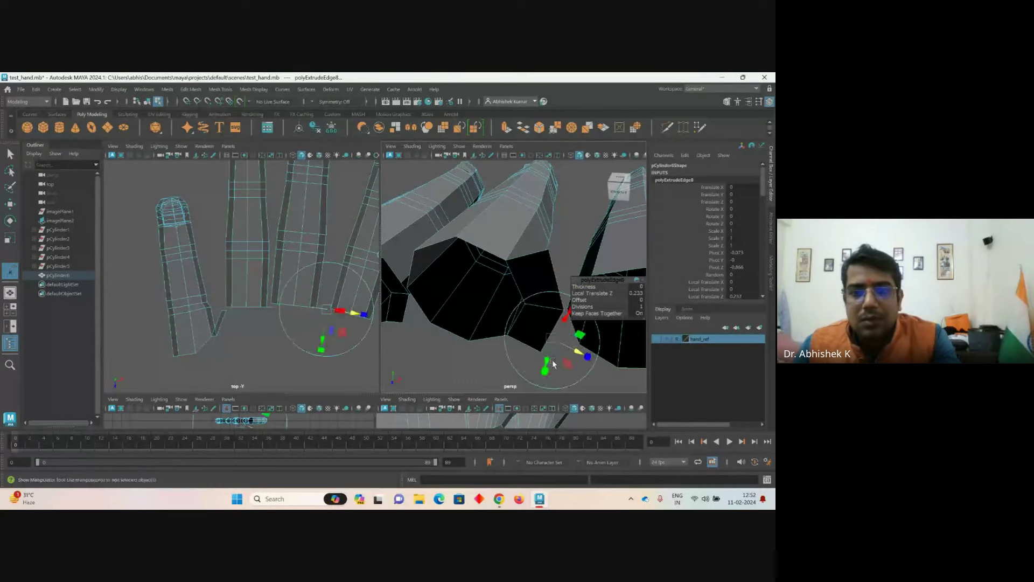
pyautogui.click(565, 370)
# - Extrude the index finger's two border edges on the thumb side by about 0.22 in local Z
pyautogui.keyDown('alt'); pyautogui.moveTo(565, 370); pyautogui.dragTo(564, 369, button='middle'); pyautogui.keyUp('alt')
pyautogui.keyDown('alt'); pyautogui.moveTo(564, 370); pyautogui.dragTo(564, 284); pyautogui.keyUp('alt')
pyautogui.click(569, 311)
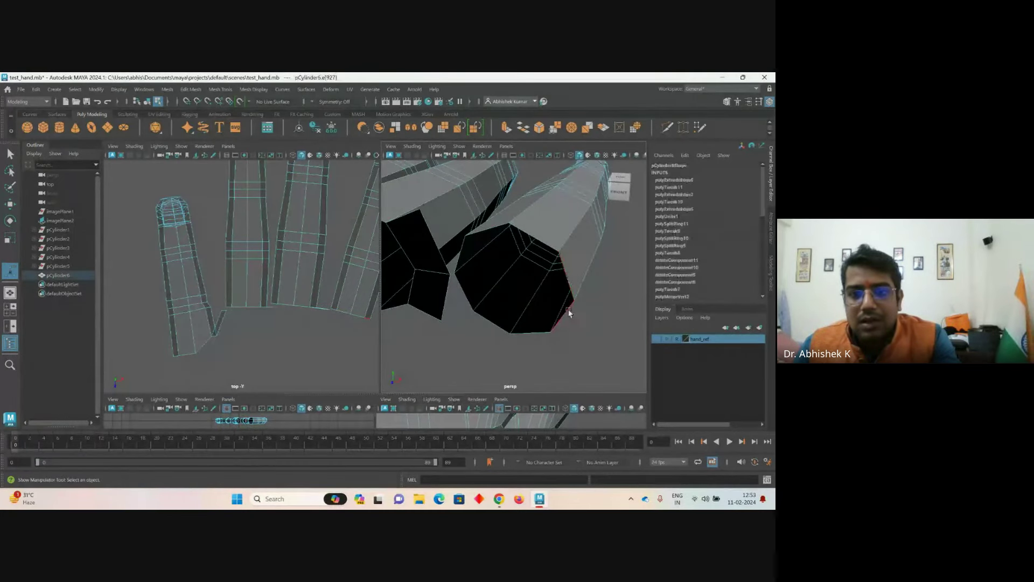
pyautogui.hotkey('ctrl', 'e')
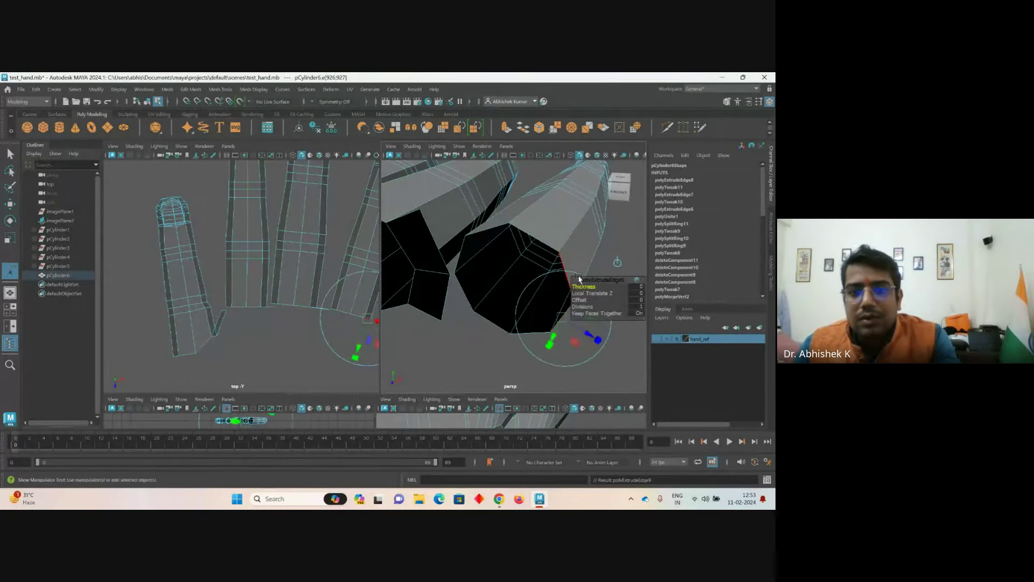
pyautogui.moveTo(584, 335); pyautogui.dragTo(616, 353)
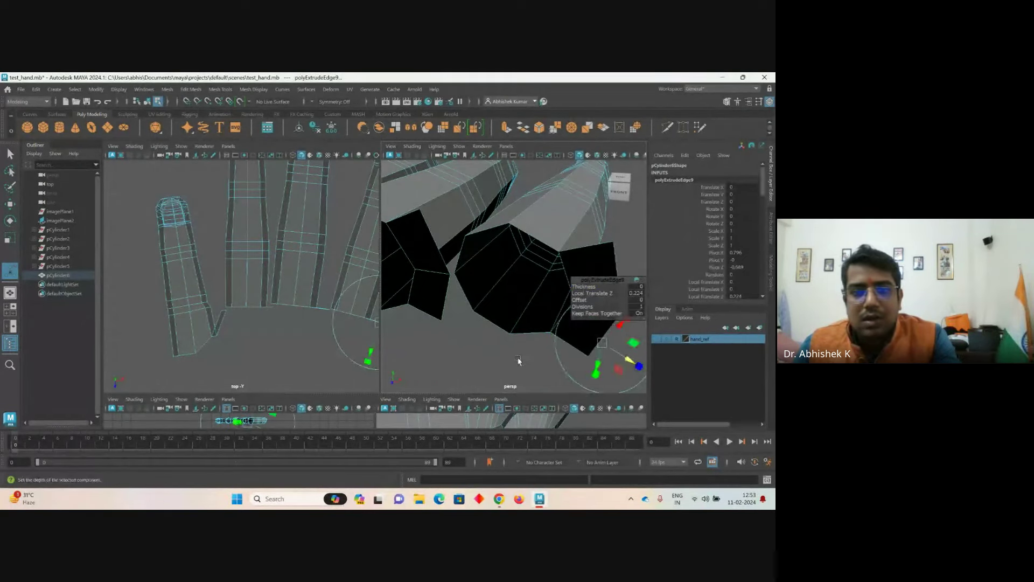
pyautogui.click(519, 360)
# - Enlarge the perspective view on the open finger bases and switch the hand mesh to vertex selection
pyautogui.scroll(-6, 519, 360)
pyautogui.moveTo(507, 346)
pyautogui.keyDown('alt'); pyautogui.mouseDown()
pyautogui.moveTo(490, 334)
pyautogui.moveTo(503, 333)
pyautogui.mouseUp(); pyautogui.keyUp('alt')
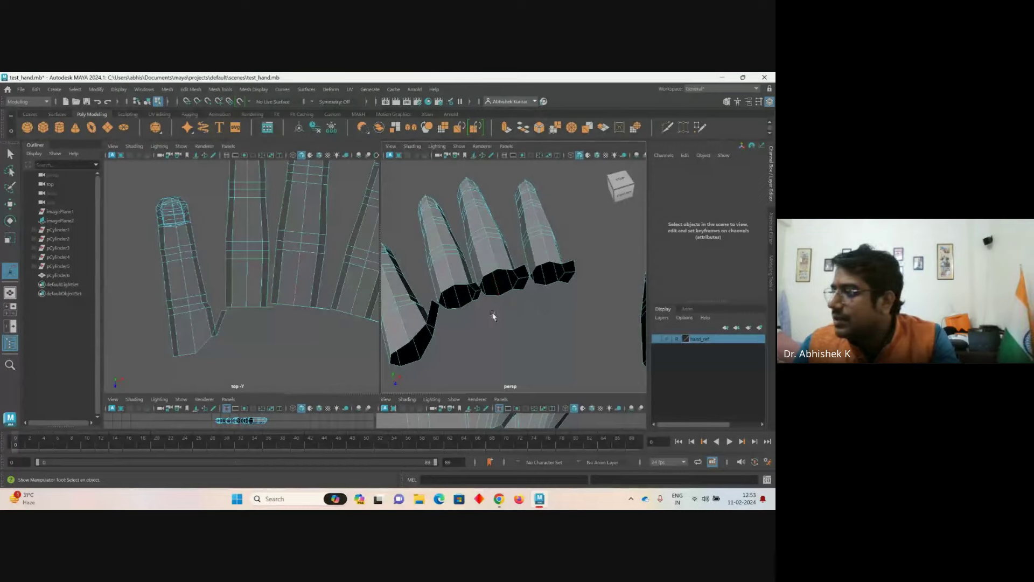
pyautogui.keyDown('alt'); pyautogui.moveTo(463, 323); pyautogui.dragTo(452, 302); pyautogui.keyUp('alt')
pyautogui.press('space')
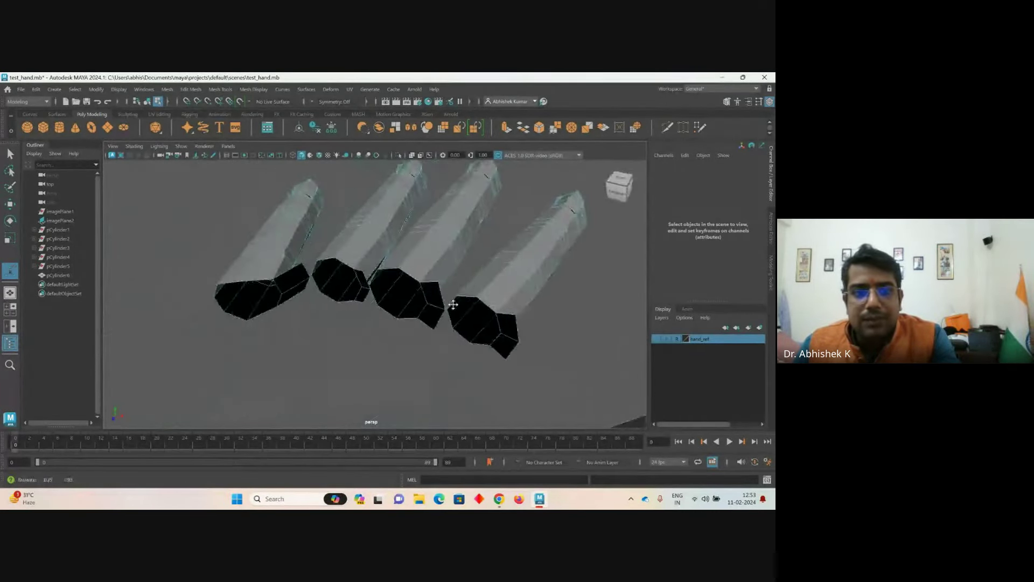
pyautogui.scroll(4, 378, 298)
pyautogui.keyDown('alt'); pyautogui.moveTo(378, 297); pyautogui.dragTo(369, 298); pyautogui.keyUp('alt')
pyautogui.moveTo(345, 232); pyautogui.dragTo(301, 234, button='right')
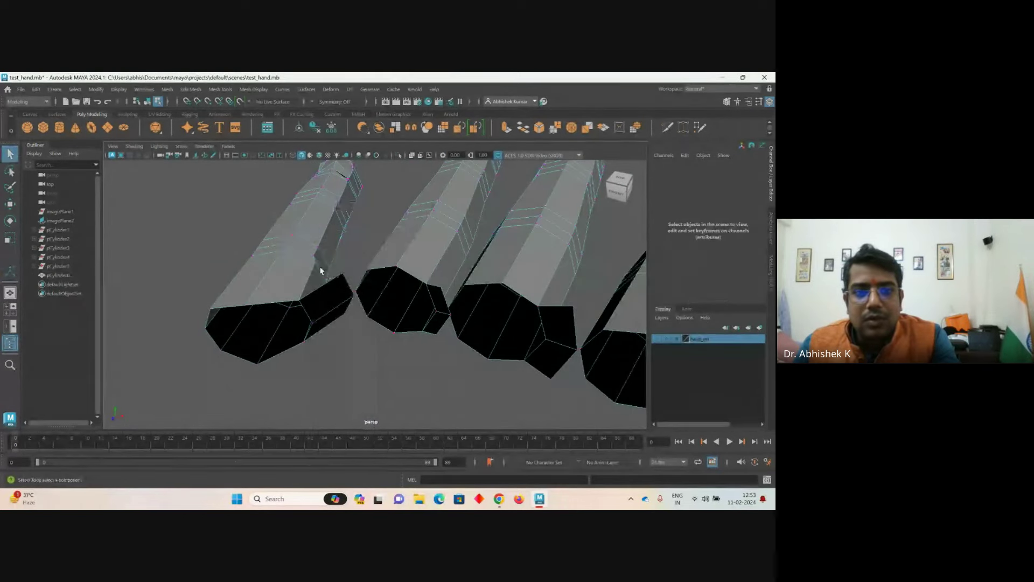
pyautogui.click(342, 275)
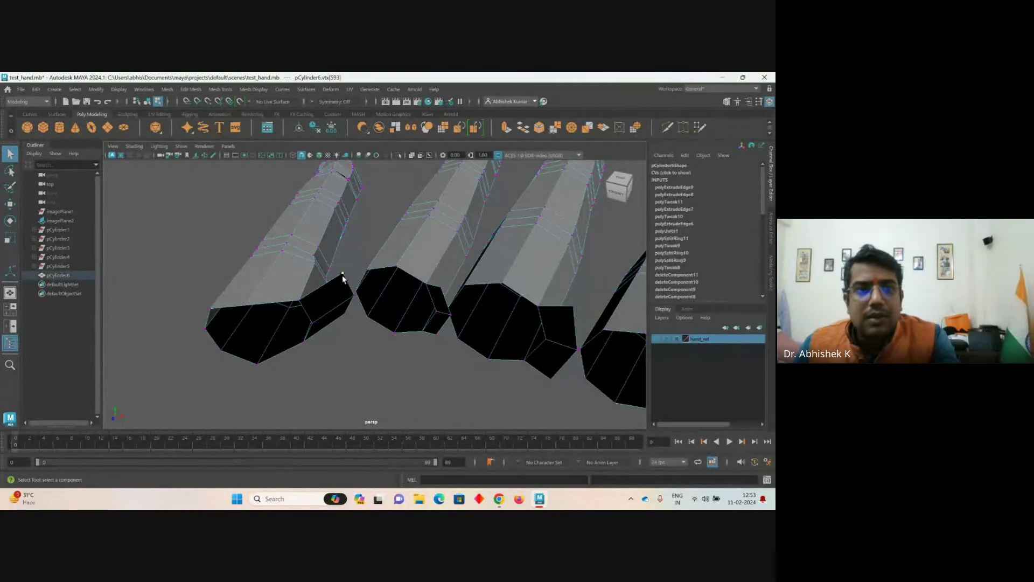
pyautogui.click(225, 90)
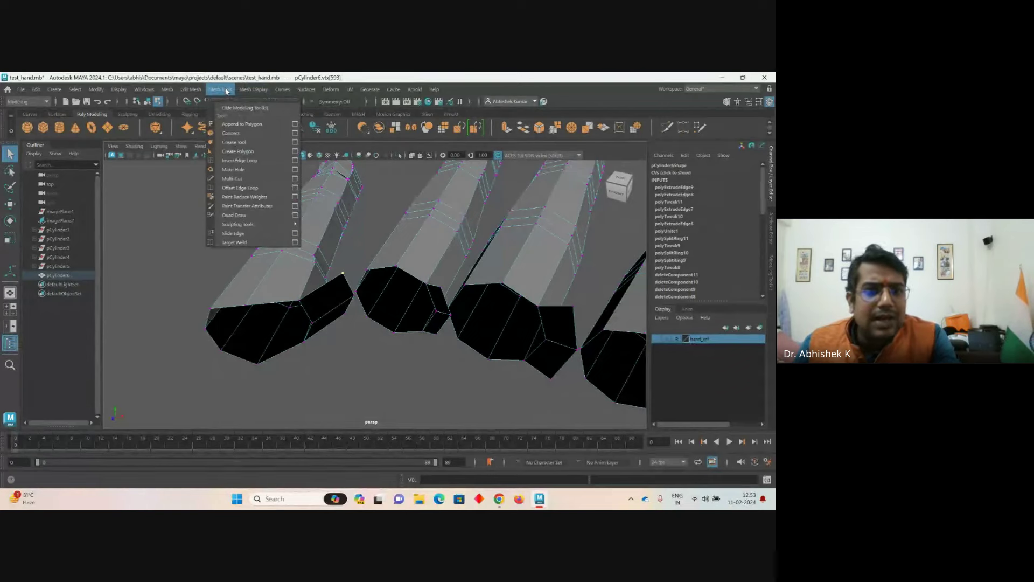
pyautogui.moveTo(241, 92)
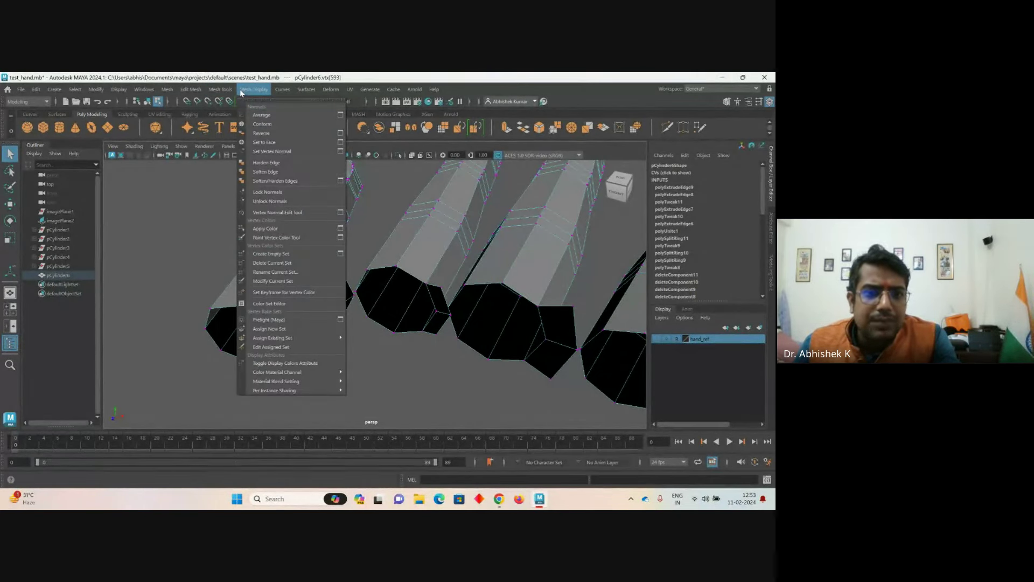
pyautogui.moveTo(189, 92)
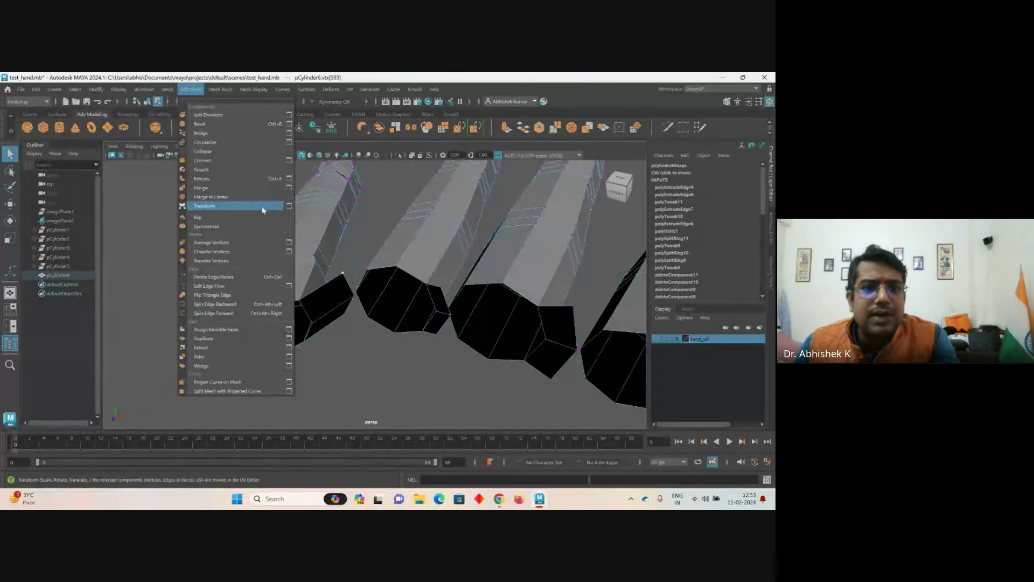
pyautogui.click(362, 256)
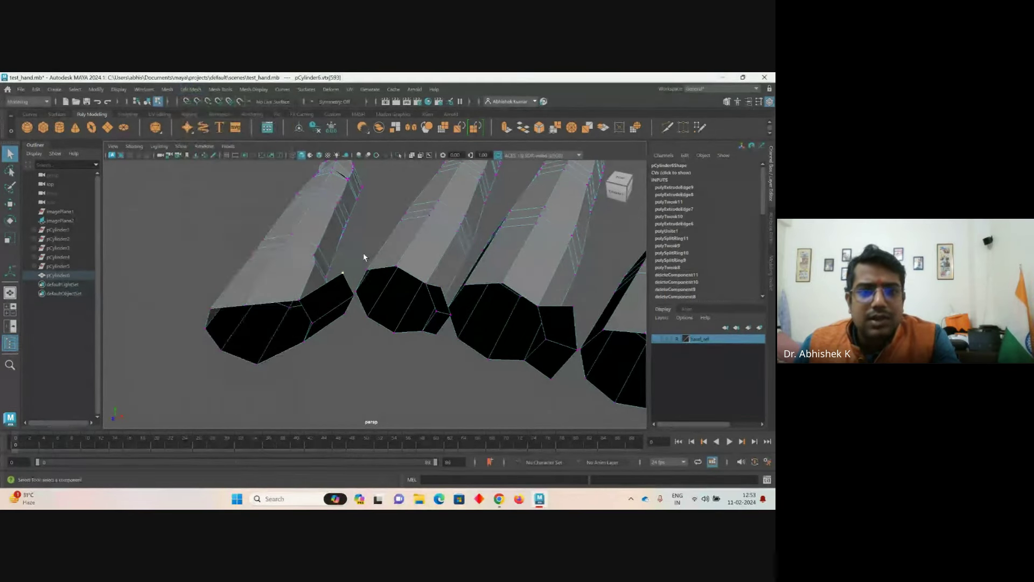
# - Move the little finger's extruded bridge vertices onto the facing base vertices of the ring finger using vertex snapping
pyautogui.click(343, 274)
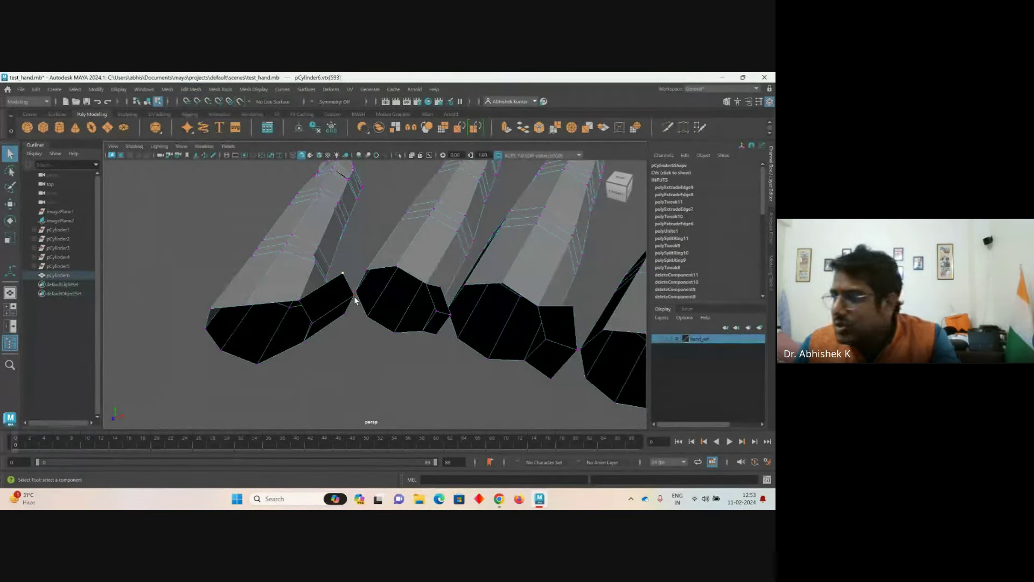
pyautogui.press('w')
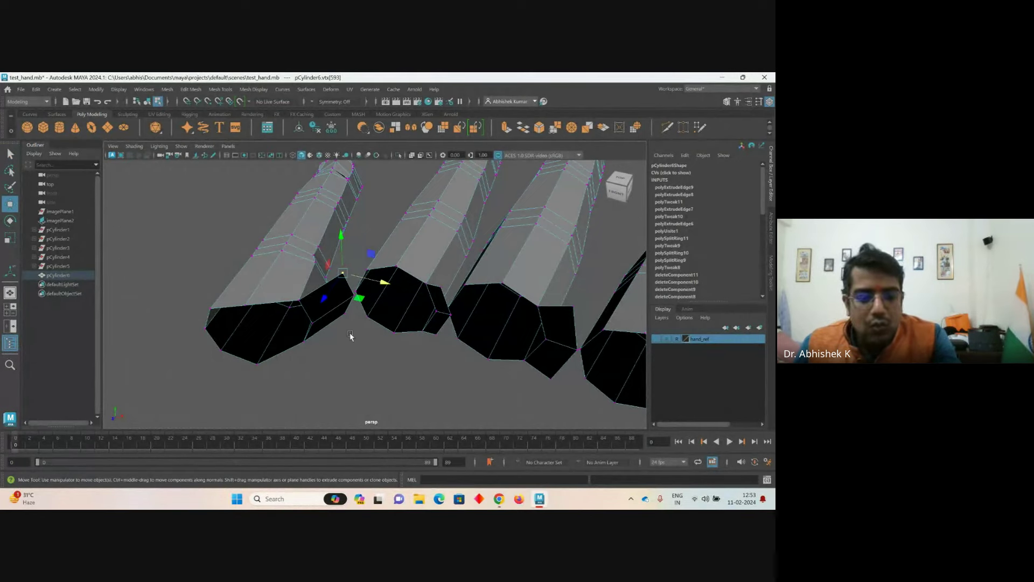
pyautogui.moveTo(343, 277); pyautogui.dragTo(364, 275)
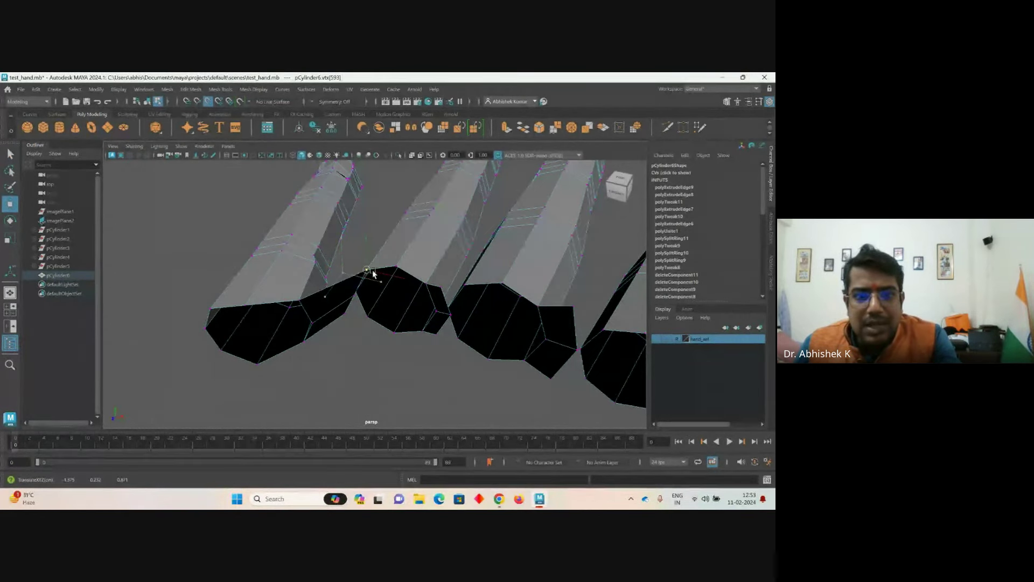
pyautogui.moveTo(399, 318)
pyautogui.keyDown('alt'); pyautogui.mouseDown()
pyautogui.moveTo(337, 333)
pyautogui.moveTo(254, 309)
pyautogui.moveTo(367, 286)
pyautogui.moveTo(416, 253)
pyautogui.moveTo(407, 274)
pyautogui.moveTo(377, 278)
pyautogui.moveTo(397, 252)
pyautogui.moveTo(399, 323)
pyautogui.moveTo(370, 331)
pyautogui.moveTo(376, 349)
pyautogui.moveTo(386, 269)
pyautogui.moveTo(373, 281)
pyautogui.moveTo(400, 307)
pyautogui.mouseUp(); pyautogui.keyUp('alt')
pyautogui.click(415, 254)
pyautogui.press('v')
pyautogui.click(419, 273)
pyautogui.press('v')
pyautogui.click(356, 295)
# - Snap the ring finger's extruded bridge vertices onto the matching base vertices of the middle finger
pyautogui.moveTo(400, 309); pyautogui.dragTo(398, 314, button='middle')
pyautogui.click(398, 314)
pyautogui.press('v')
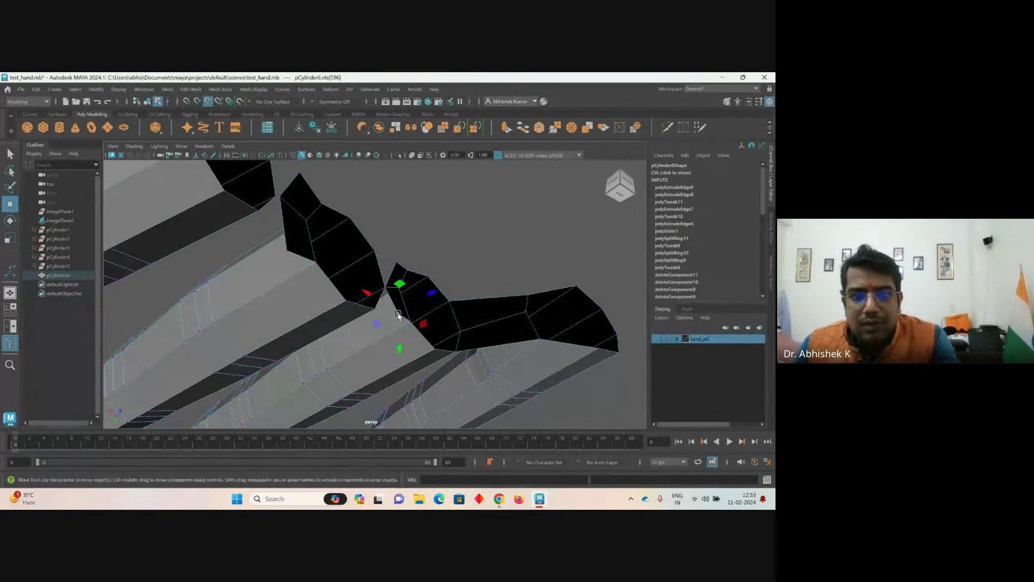
pyautogui.moveTo(399, 313); pyautogui.dragTo(369, 296)
pyautogui.click(396, 263)
# - Snap the middle finger's three extruded bridge vertices onto the facing base vertices of the index finger
pyautogui.click(344, 285)
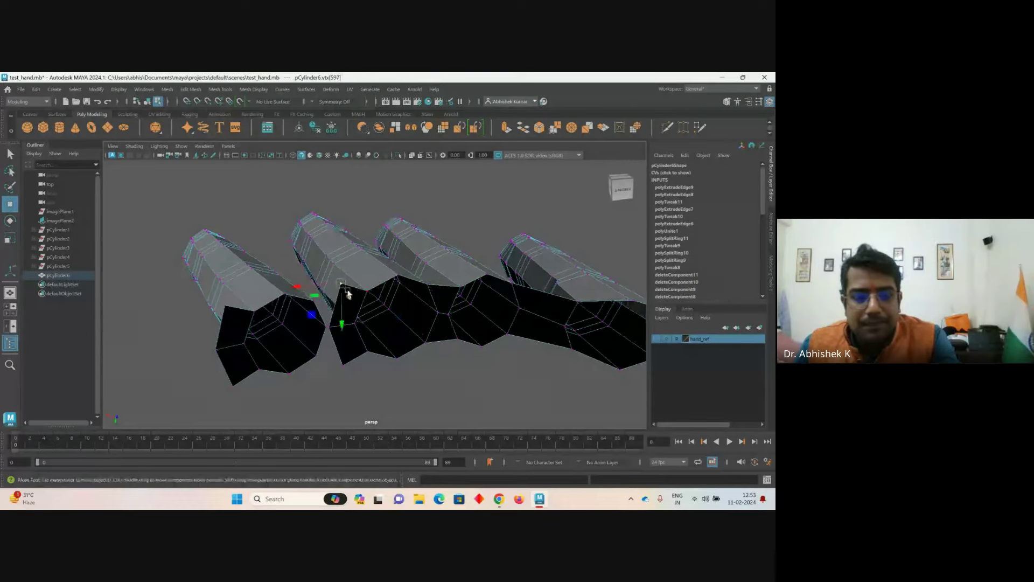
pyautogui.moveTo(343, 286); pyautogui.dragTo(314, 300, button='middle')
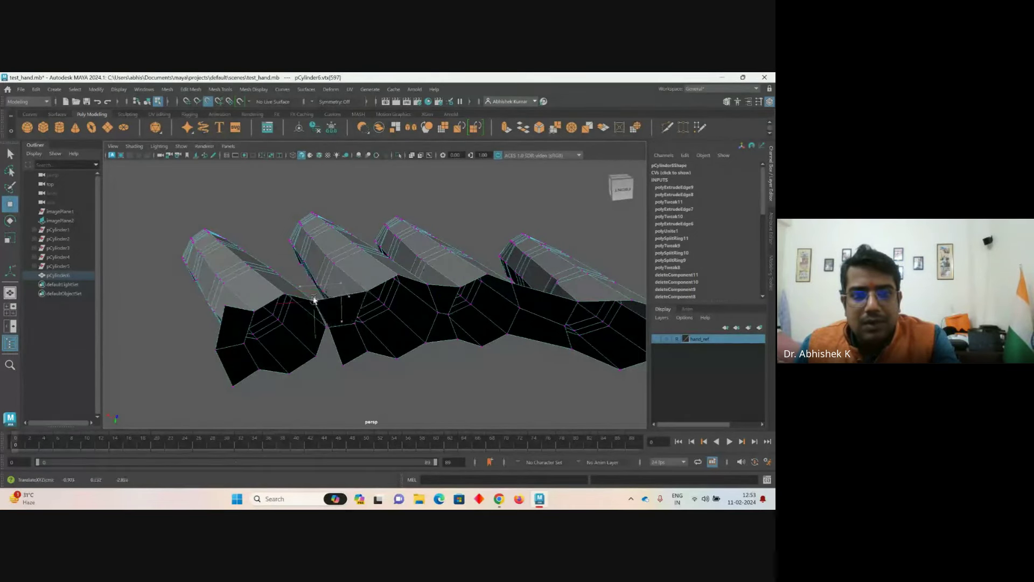
pyautogui.click(329, 328)
pyautogui.press('v')
pyautogui.moveTo(329, 328); pyautogui.dragTo(326, 326)
pyautogui.click(342, 365)
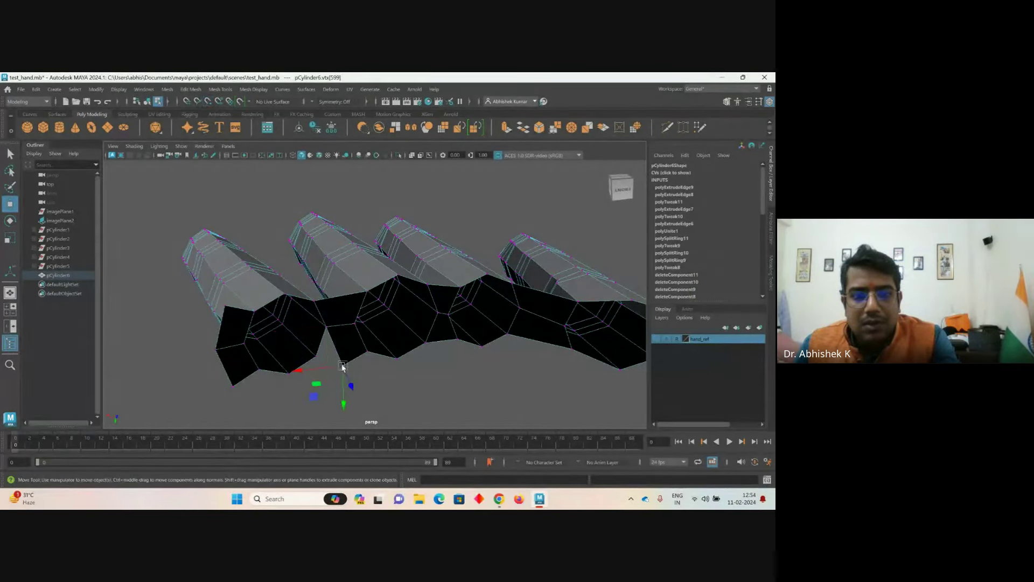
pyautogui.keyDown('alt'); pyautogui.moveTo(342, 367); pyautogui.dragTo(404, 264); pyautogui.keyUp('alt')
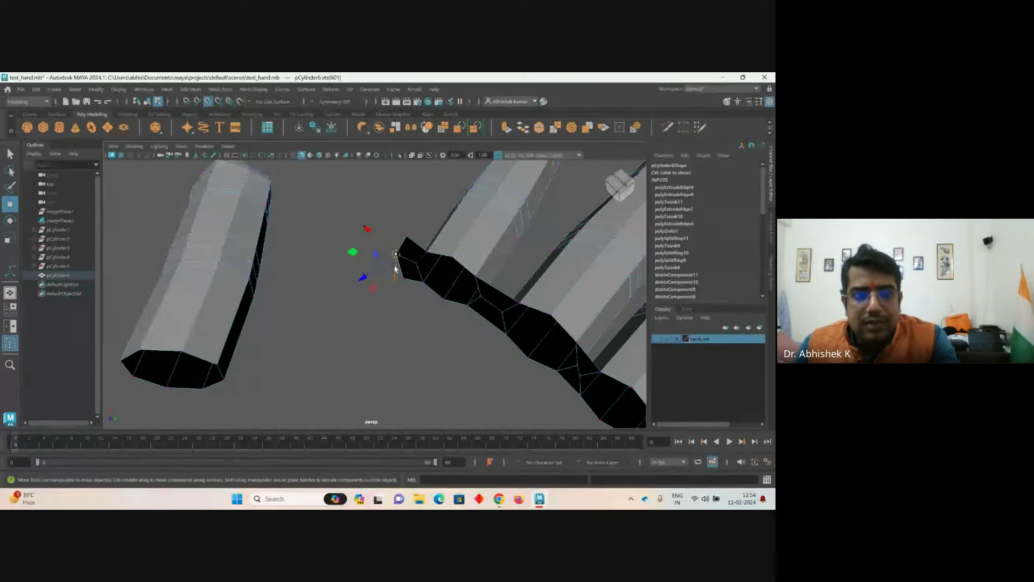
# - Try to snap two of the index finger's extruded vertices onto the thumb's base, and undo both moves
pyautogui.moveTo(396, 257); pyautogui.dragTo(226, 379)
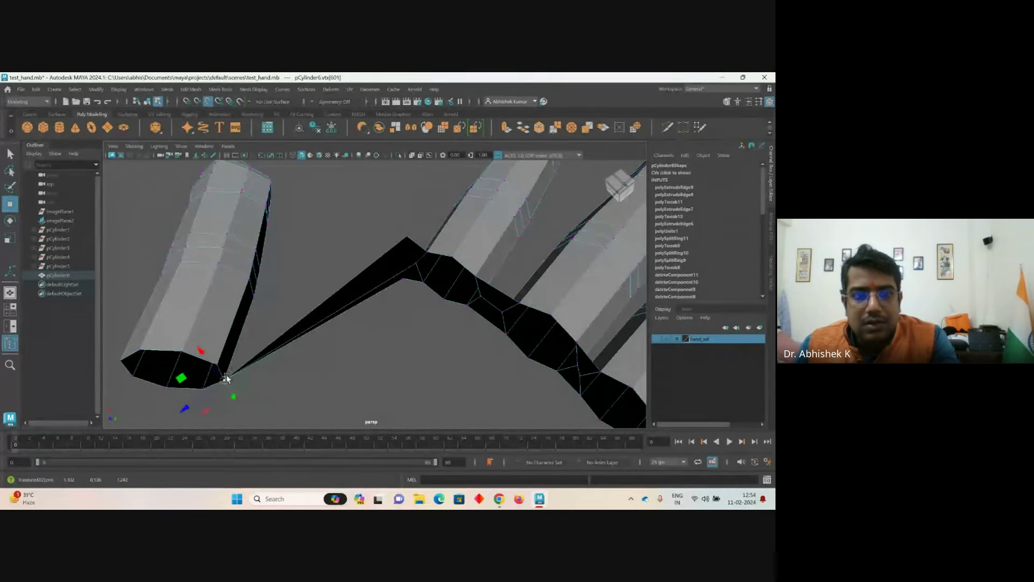
pyautogui.click(406, 237)
pyautogui.press('v')
pyautogui.moveTo(407, 237); pyautogui.dragTo(216, 364)
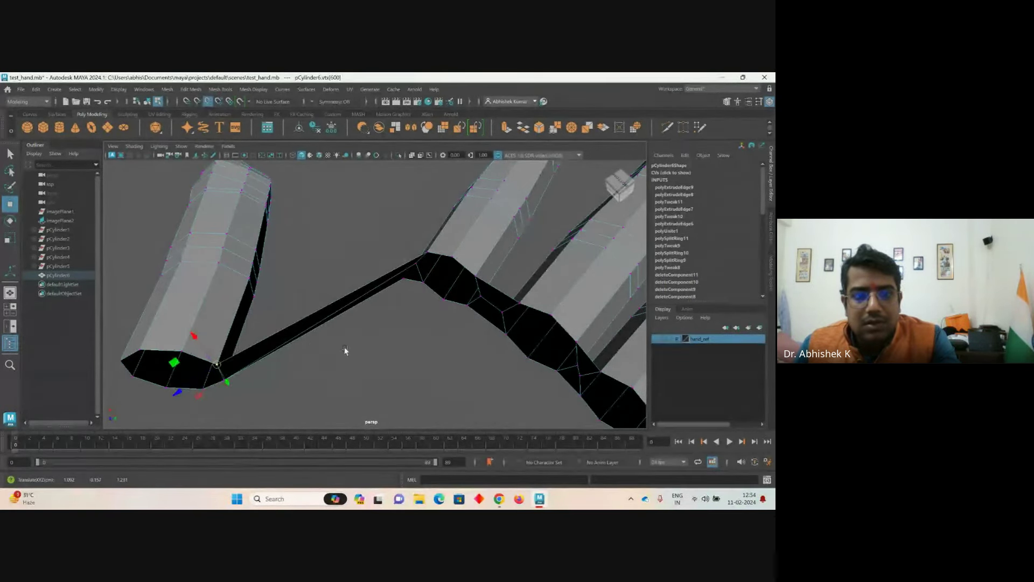
pyautogui.keyDown('alt'); pyautogui.moveTo(376, 389); pyautogui.dragTo(380, 350); pyautogui.keyUp('alt')
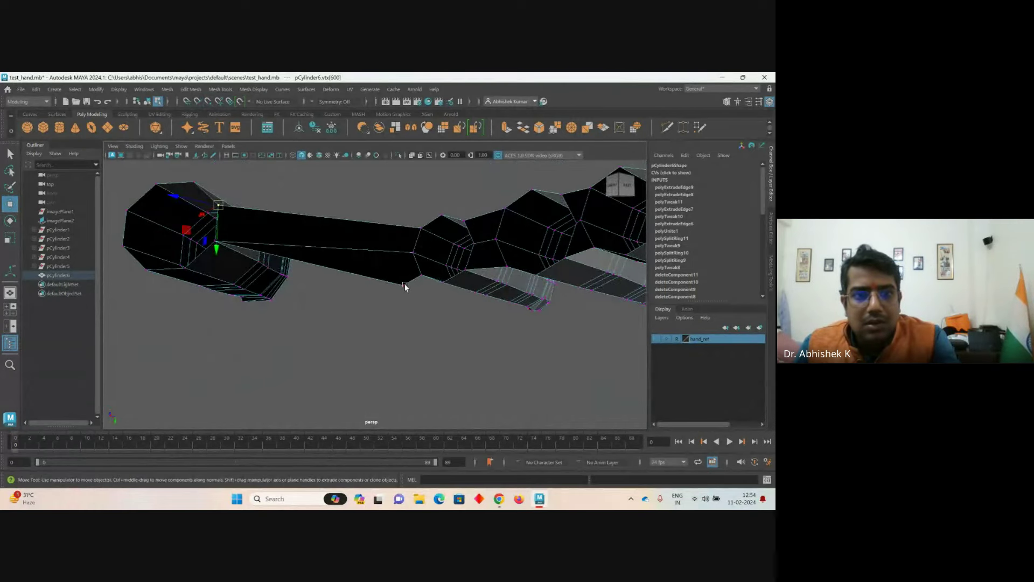
pyautogui.keyDown('alt'); pyautogui.moveTo(405, 286); pyautogui.dragTo(383, 357); pyautogui.keyUp('alt')
pyautogui.hotkey('ctrl', 'z')
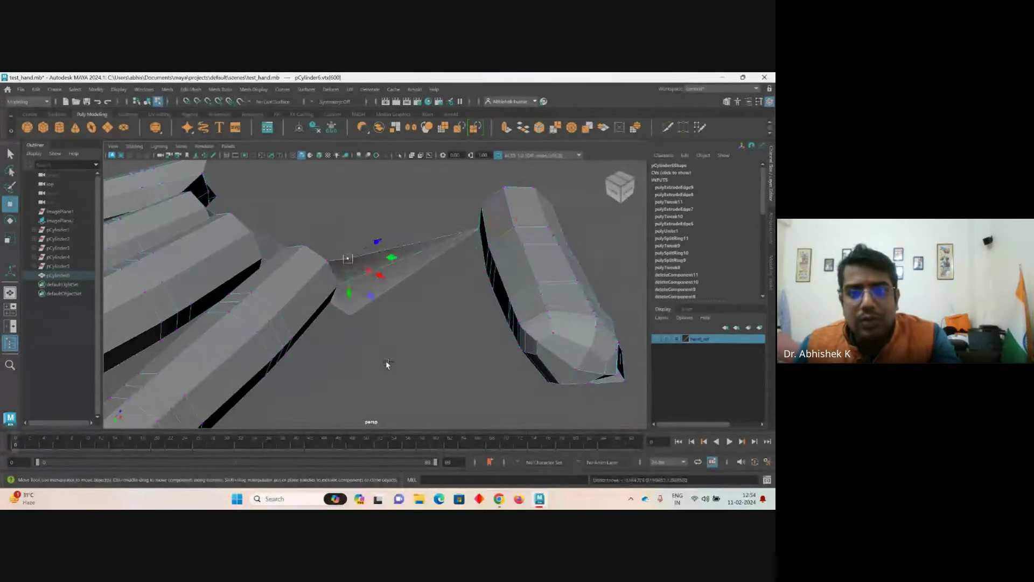
pyautogui.hotkey('ctrl', 'z')
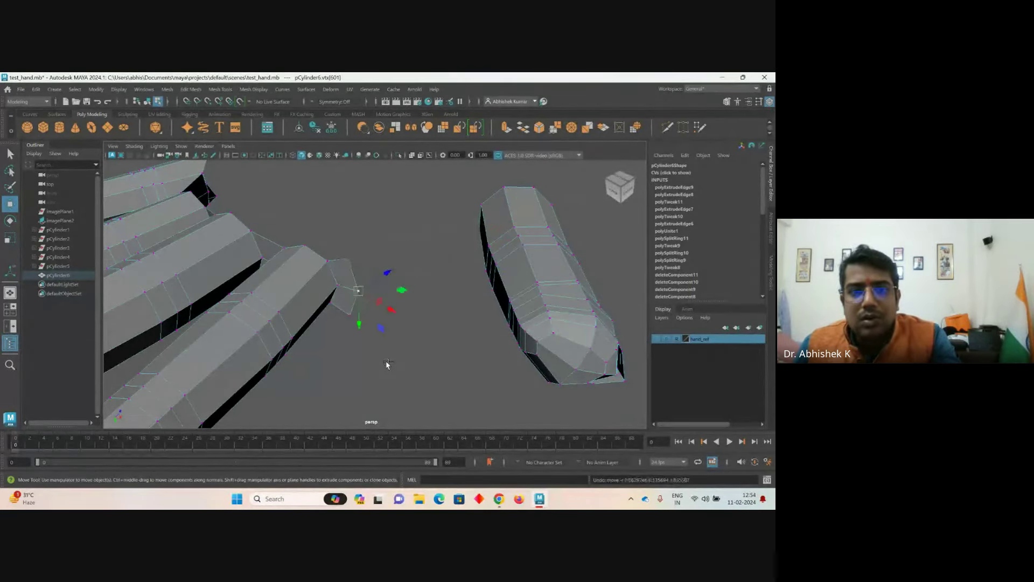
# - Snap the index finger's upper, middle and lower extruded vertices onto the corresponding base vertices on the thumb's inner side
pyautogui.click(348, 259)
pyautogui.keyDown('alt'); pyautogui.moveTo(409, 309); pyautogui.dragTo(434, 295); pyautogui.keyUp('alt')
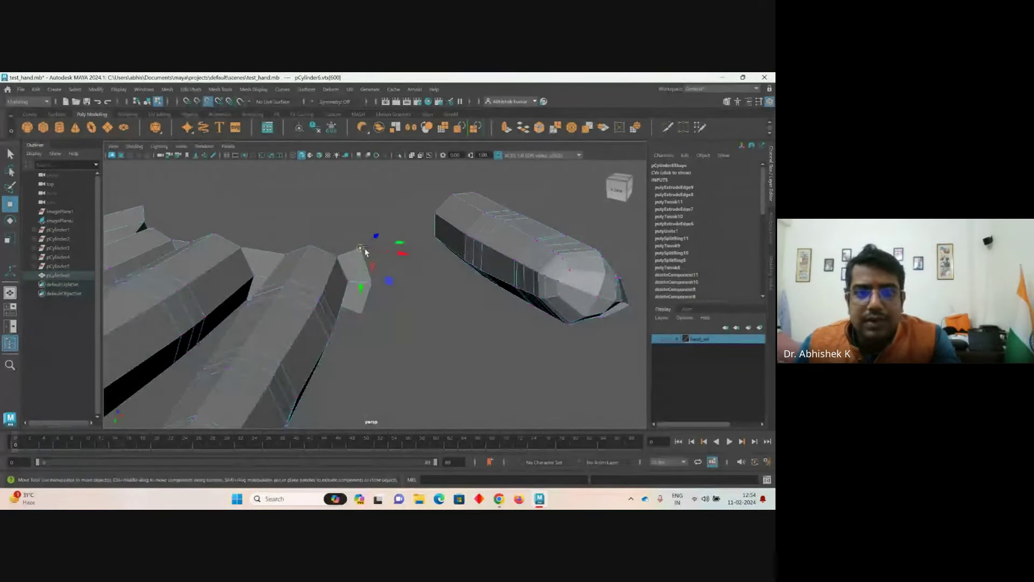
pyautogui.moveTo(361, 248); pyautogui.dragTo(452, 194)
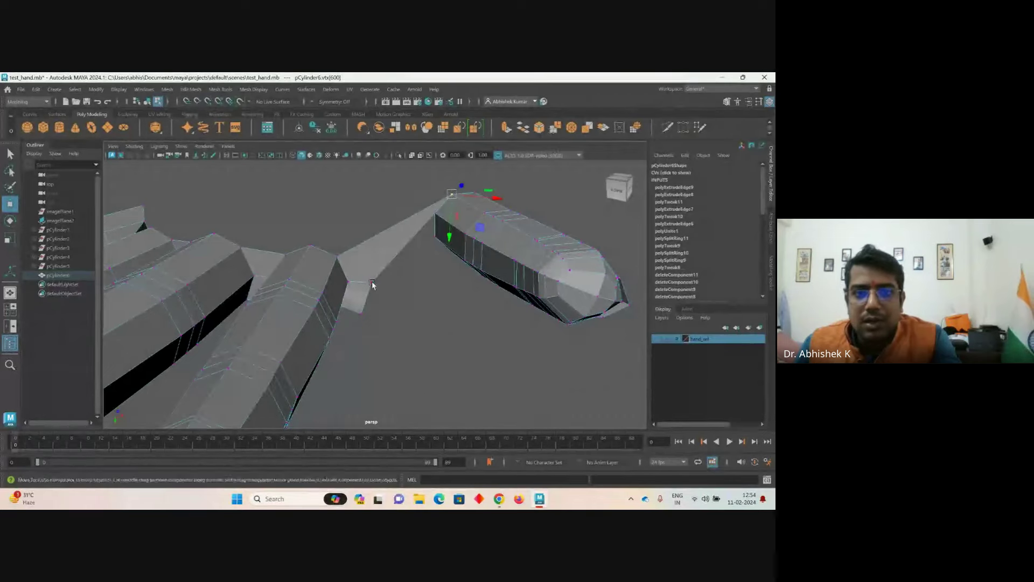
pyautogui.moveTo(372, 285); pyautogui.dragTo(436, 219)
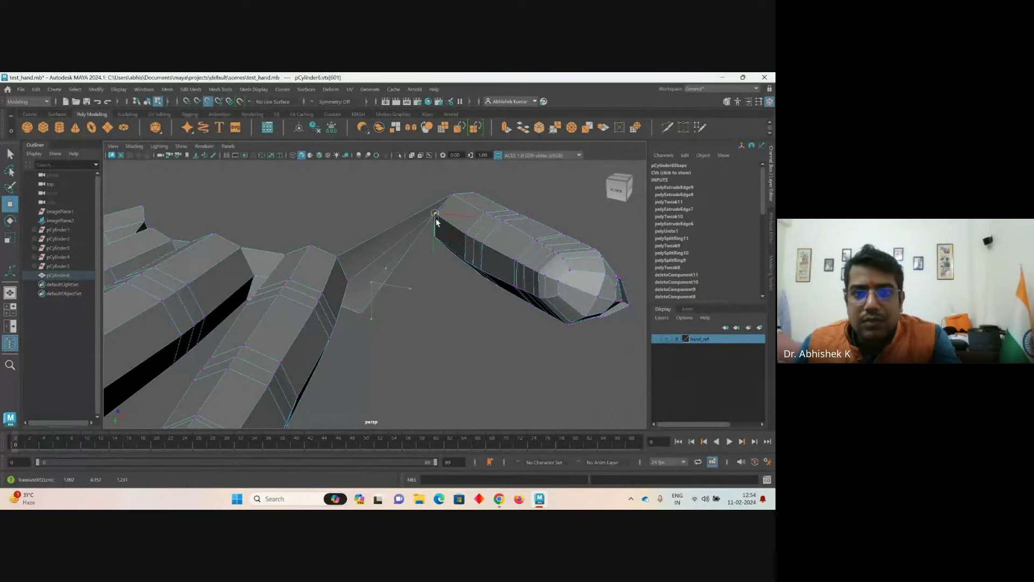
pyautogui.click(360, 315)
pyautogui.moveTo(361, 315); pyautogui.dragTo(436, 246)
pyautogui.scroll(-3, 439, 314)
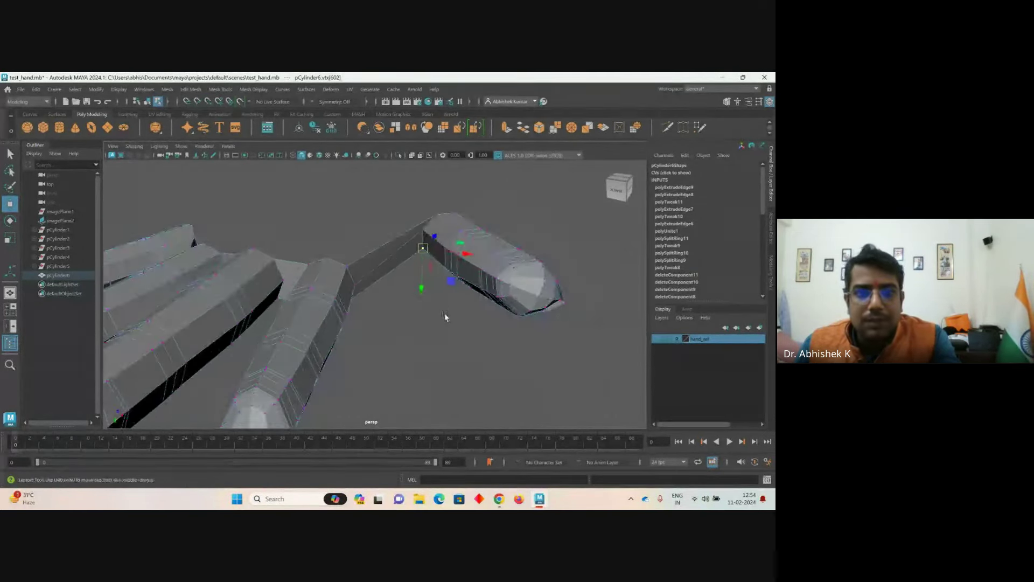
# - Merge the overlapping vertices around the thumb's base with a distance threshold of 0.01
pyautogui.keyDown('alt'); pyautogui.moveTo(444, 315); pyautogui.dragTo(291, 324); pyautogui.keyUp('alt')
pyautogui.scroll(-3, 364, 326)
pyautogui.keyDown('alt'); pyautogui.moveTo(364, 326); pyautogui.dragTo(391, 323); pyautogui.keyUp('alt')
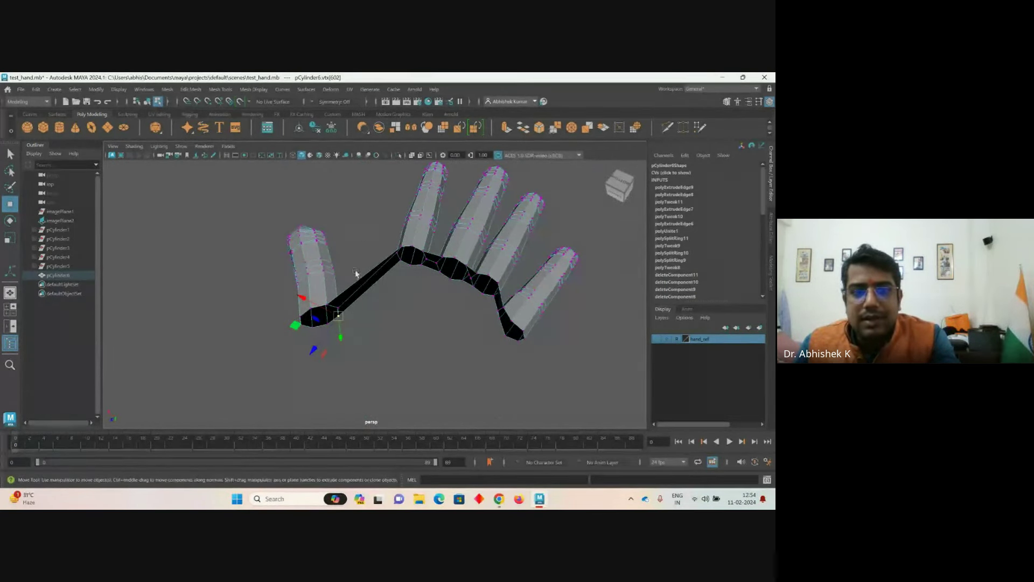
pyautogui.moveTo(363, 346); pyautogui.dragTo(364, 348)
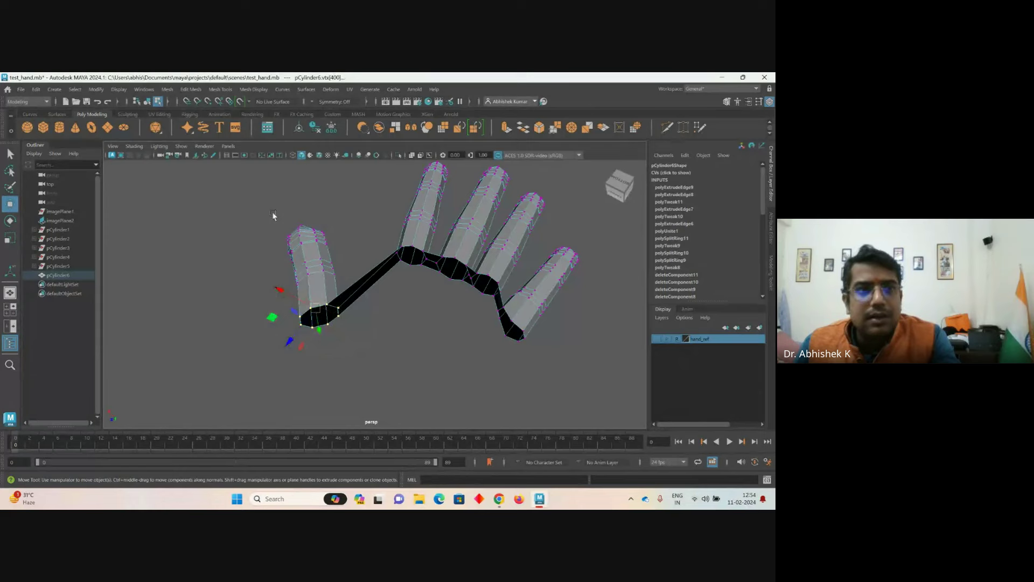
pyautogui.click(191, 90)
pyautogui.click(212, 187)
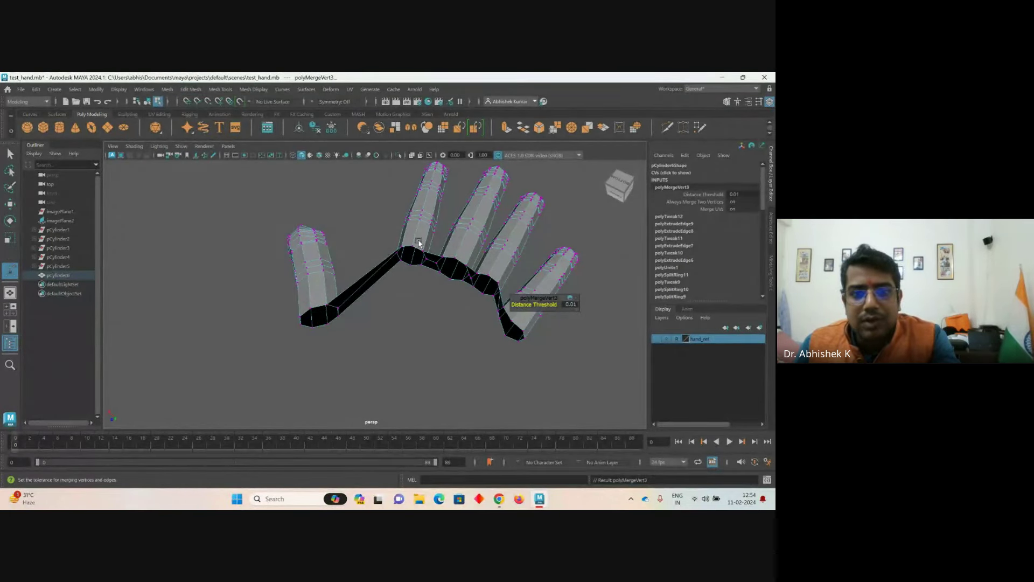
# - Repeat the vertex merge at 0.01 over the junctions between the index, middle, ring and little finger bases and the thumb's base
pyautogui.moveTo(418, 250); pyautogui.dragTo(479, 307)
pyautogui.press('g')
pyautogui.press('g')
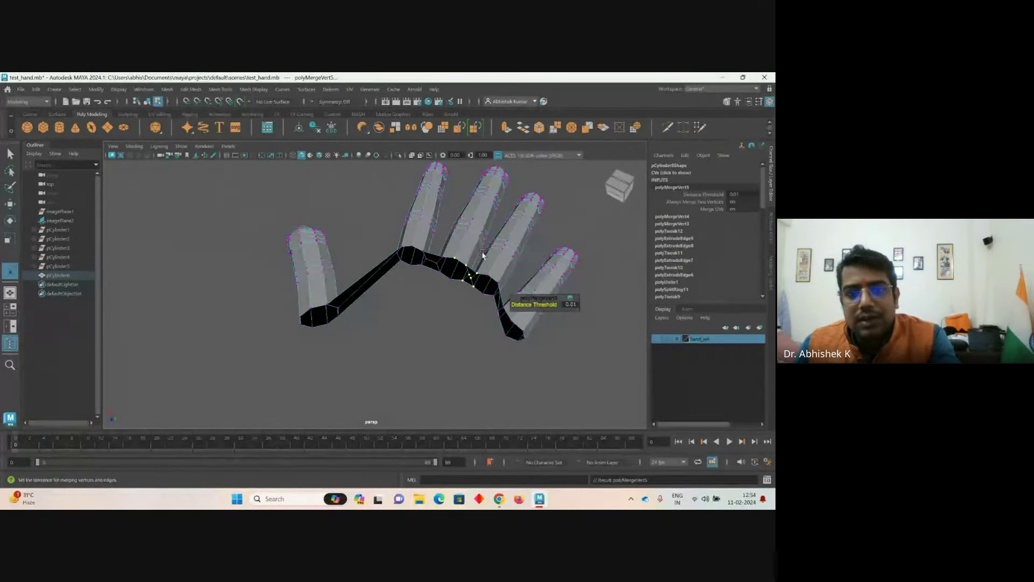
pyautogui.moveTo(482, 253); pyautogui.dragTo(518, 320)
pyautogui.press('g')
pyautogui.moveTo(464, 254); pyautogui.dragTo(479, 305)
pyautogui.press('g')
pyautogui.press('g')
pyautogui.moveTo(419, 249); pyautogui.dragTo(454, 307)
pyautogui.press('g')
pyautogui.moveTo(360, 240); pyautogui.dragTo(442, 305)
pyautogui.press('g')
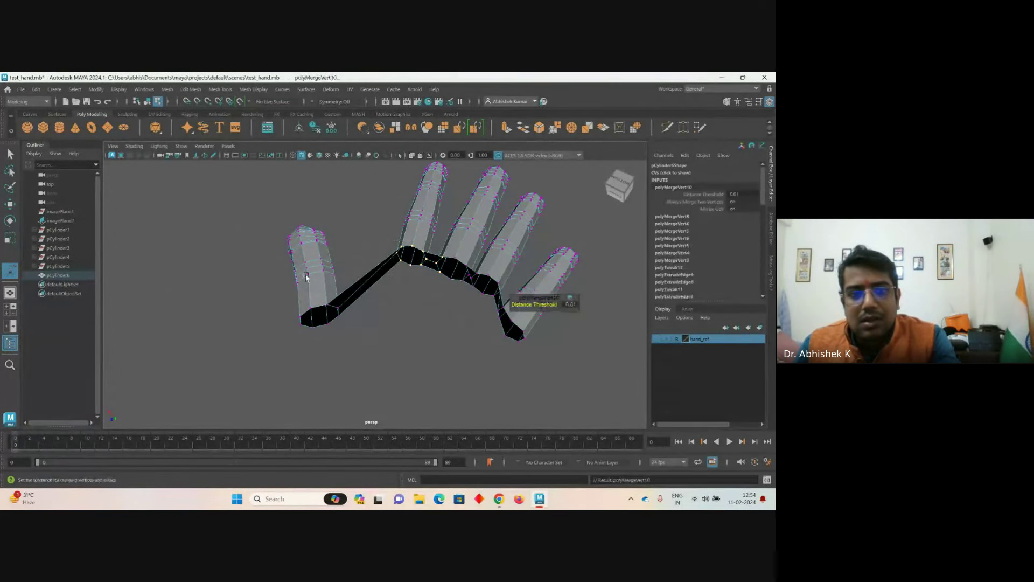
pyautogui.moveTo(306, 277); pyautogui.dragTo(370, 348)
pyautogui.press('g')
# - Return the hand mesh to object selection and display it with smooth preview to inspect the joined fingers
pyautogui.moveTo(394, 263); pyautogui.dragTo(423, 237, button='right')
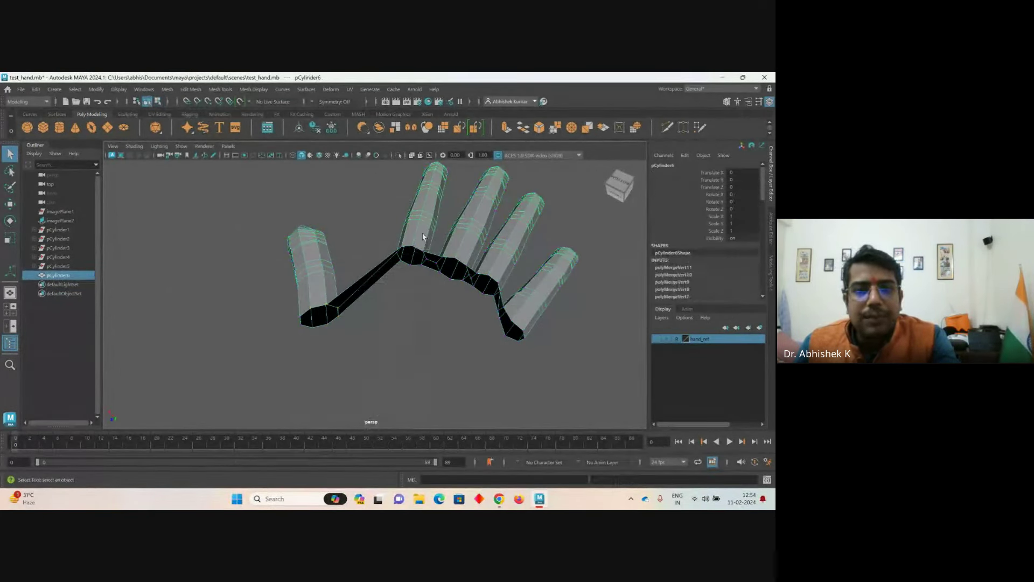
pyautogui.press('3')
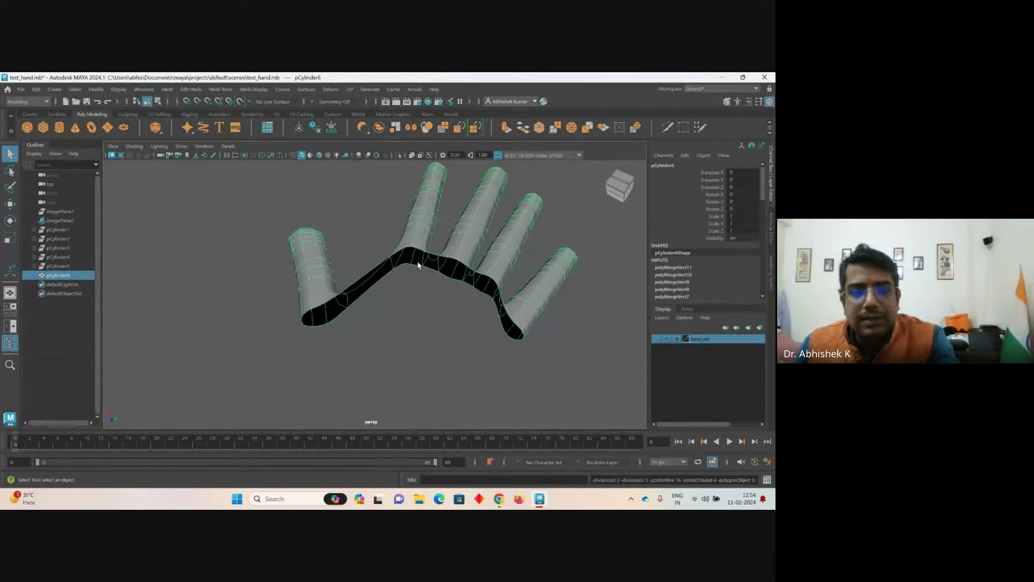
pyautogui.keyDown('alt'); pyautogui.moveTo(423, 307); pyautogui.dragTo(392, 293); pyautogui.keyUp('alt')
pyautogui.keyDown('alt'); pyautogui.moveTo(392, 294); pyautogui.dragTo(403, 279, button='middle'); pyautogui.keyUp('alt')
pyautogui.keyDown('alt'); pyautogui.moveTo(403, 279); pyautogui.dragTo(406, 321); pyautogui.keyUp('alt')
pyautogui.click(422, 300)
pyautogui.click(403, 307)
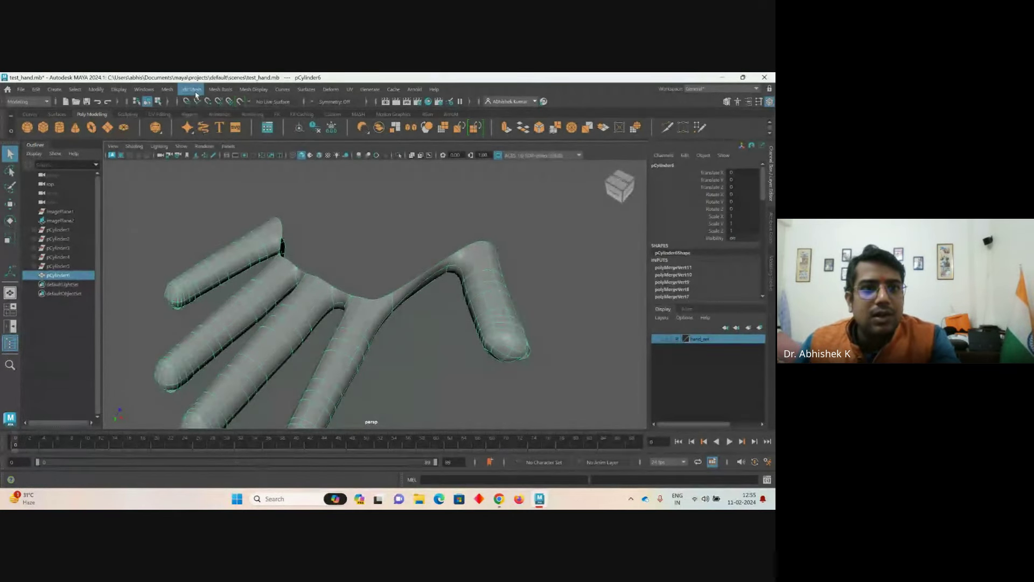
# - Insert an edge loop across the bridge between the index finger and the thumb
pyautogui.click(190, 89)
pyautogui.click(221, 90)
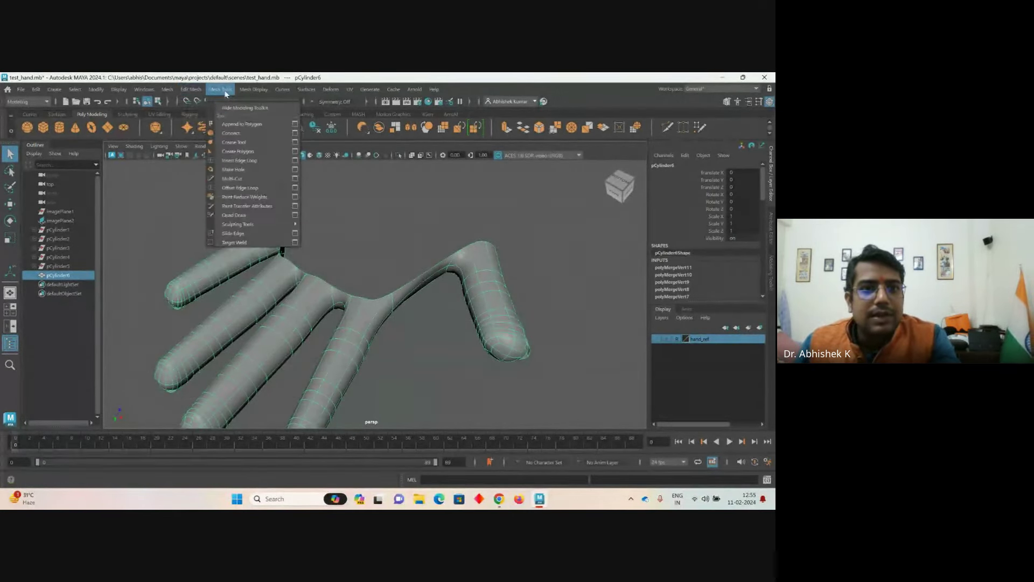
pyautogui.click(244, 160)
pyautogui.click(421, 281)
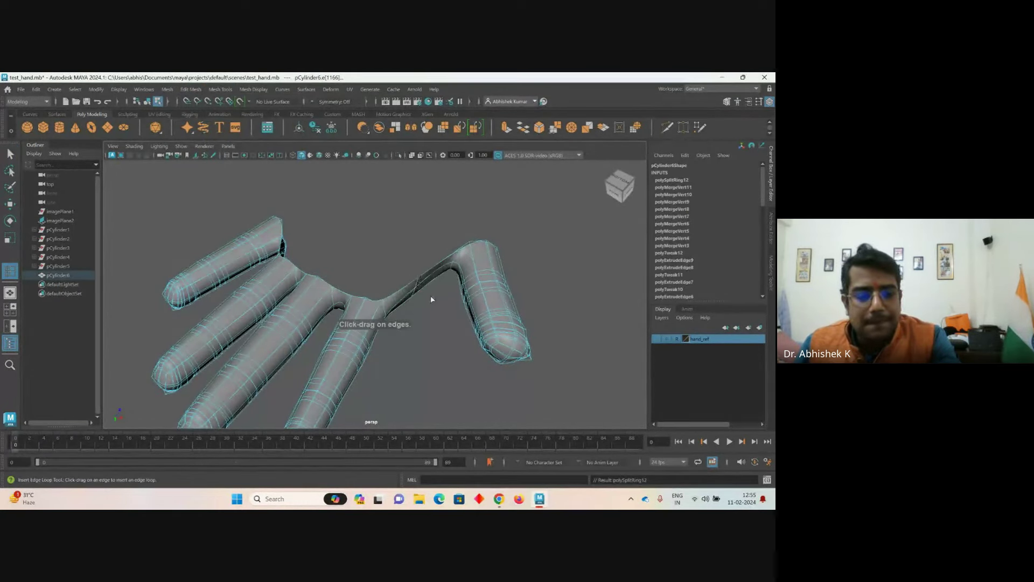
# - Try to extrude the open border edge loop along the bases of the four fingers
pyautogui.press('w')
pyautogui.press('e')
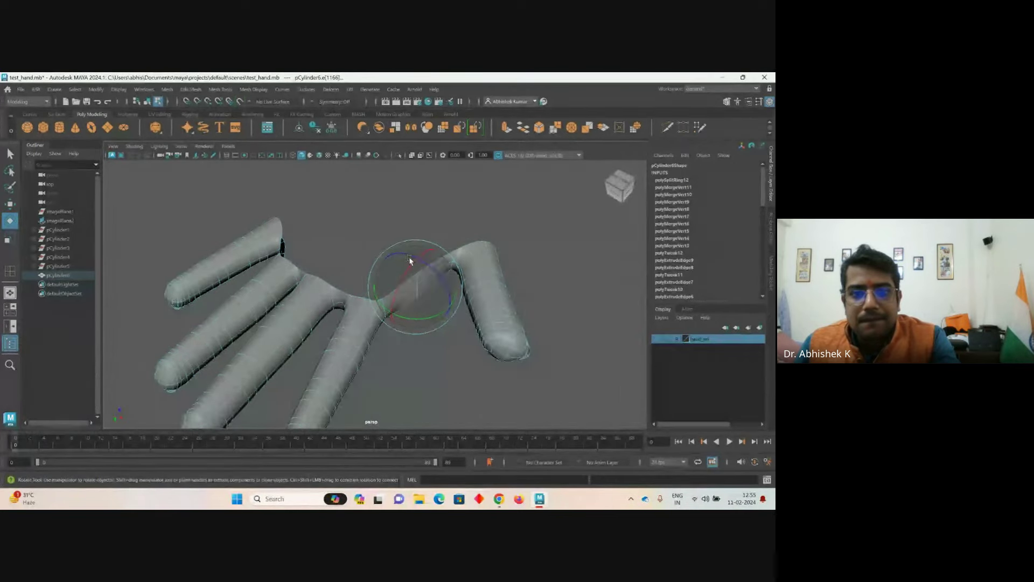
pyautogui.click(448, 353)
pyautogui.keyDown('alt'); pyautogui.moveTo(430, 329); pyautogui.dragTo(351, 291); pyautogui.keyUp('alt')
pyautogui.click(360, 235)
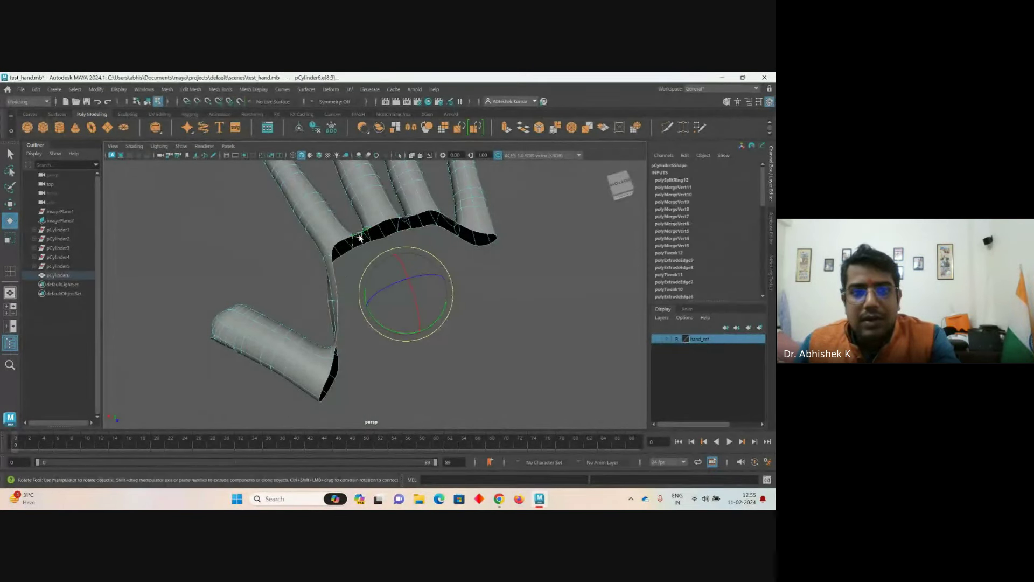
pyautogui.keyDown('alt'); pyautogui.moveTo(360, 238); pyautogui.dragTo(351, 262); pyautogui.keyUp('alt')
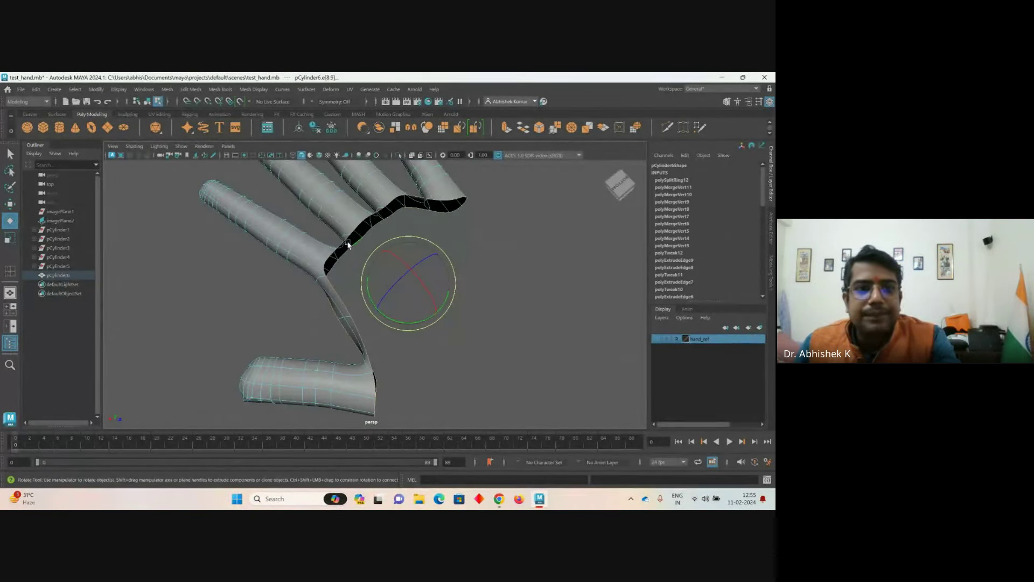
pyautogui.click(506, 127)
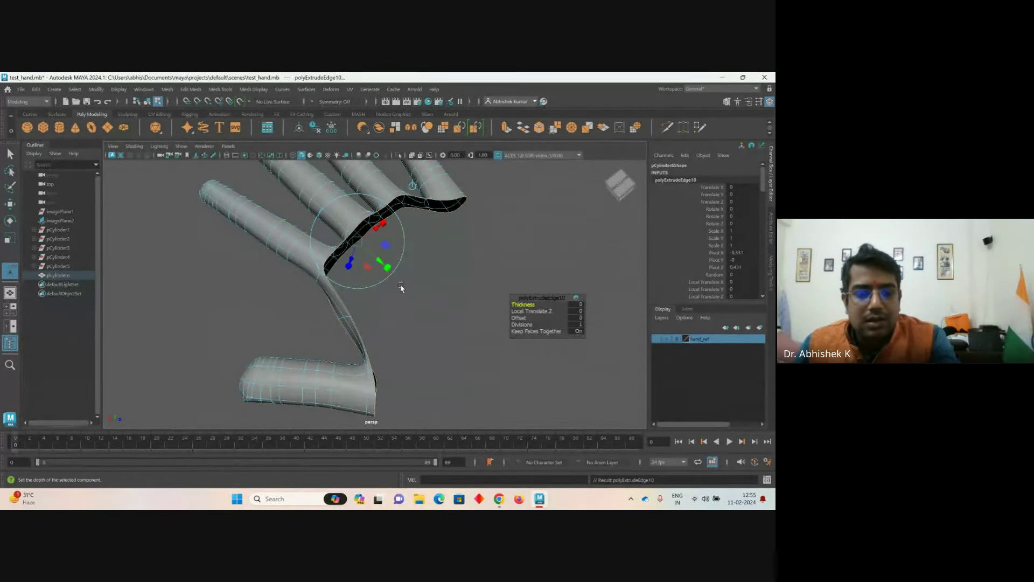
pyautogui.hotkey('ctrl', 'z')
pyautogui.click(415, 289)
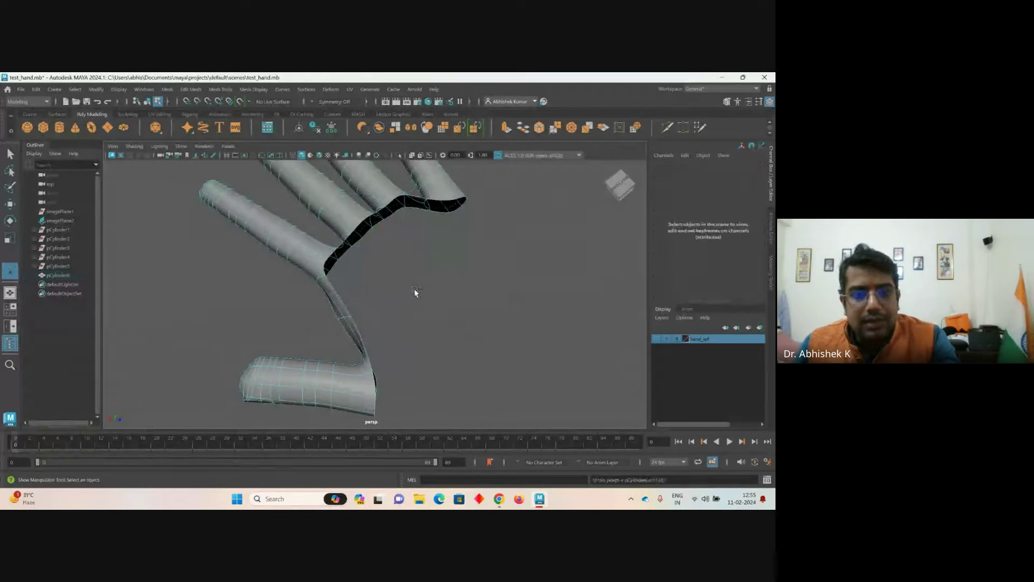
pyautogui.hotkey('ctrl', 'z')
pyautogui.hotkey('ctrl', 'z')
# - Delete the narrow strip of faces bridging the index finger and the thumb
pyautogui.keyDown('alt'); pyautogui.moveTo(375, 342); pyautogui.dragTo(351, 210); pyautogui.keyUp('alt')
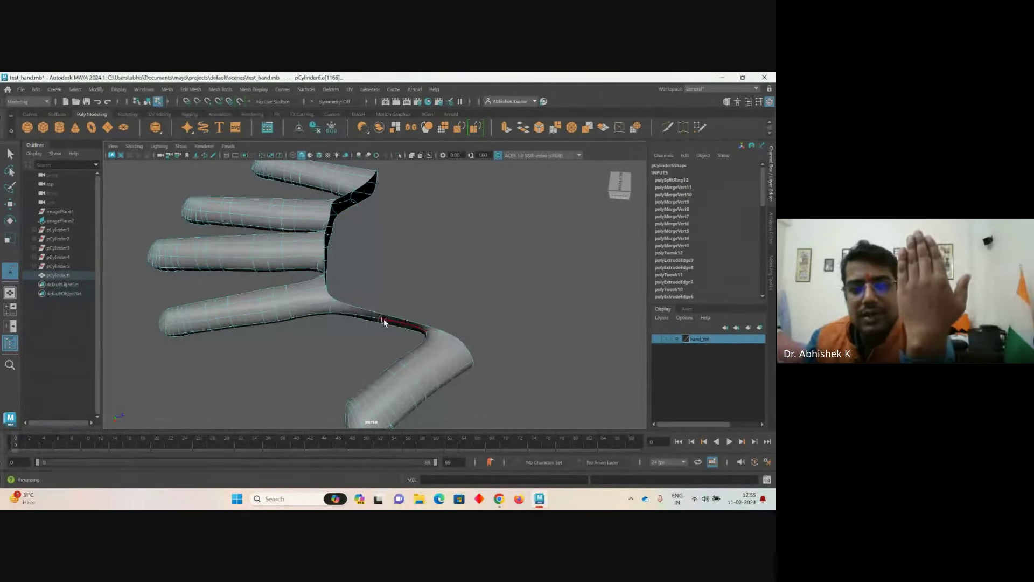
pyautogui.moveTo(384, 319); pyautogui.dragTo(395, 258, button='right')
pyautogui.moveTo(369, 281); pyautogui.dragTo(389, 340)
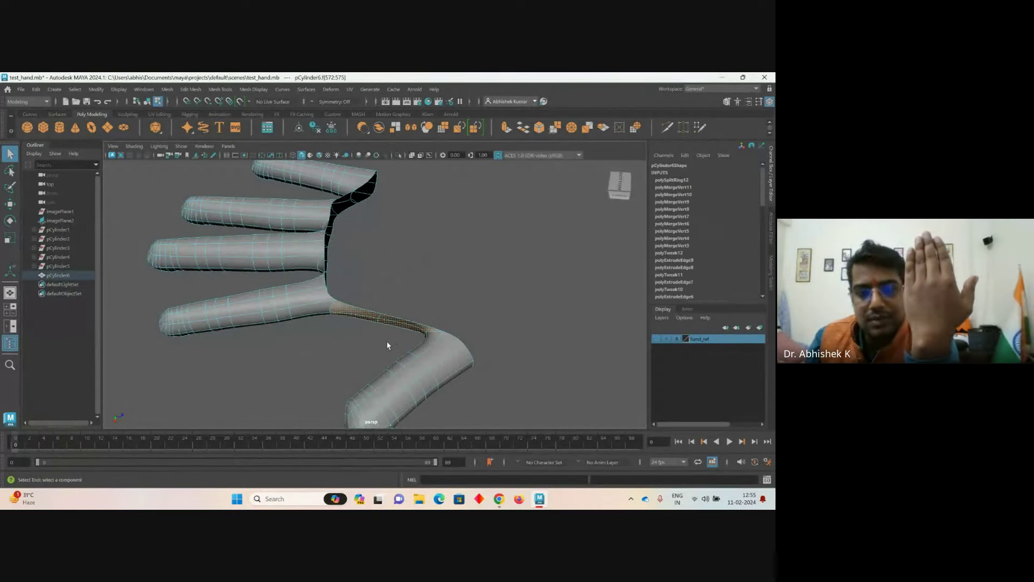
pyautogui.press('Delete')
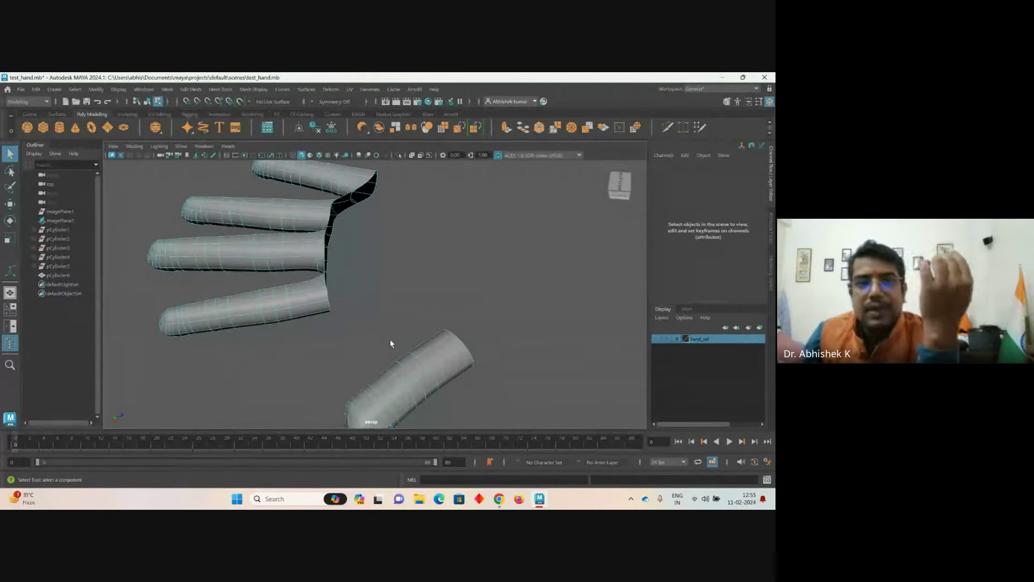
# - Extrude the open border edge loop at the bases of the four fingers outward to form the first palm section
pyautogui.keyDown('alt'); pyautogui.moveTo(403, 296); pyautogui.dragTo(344, 304); pyautogui.keyUp('alt')
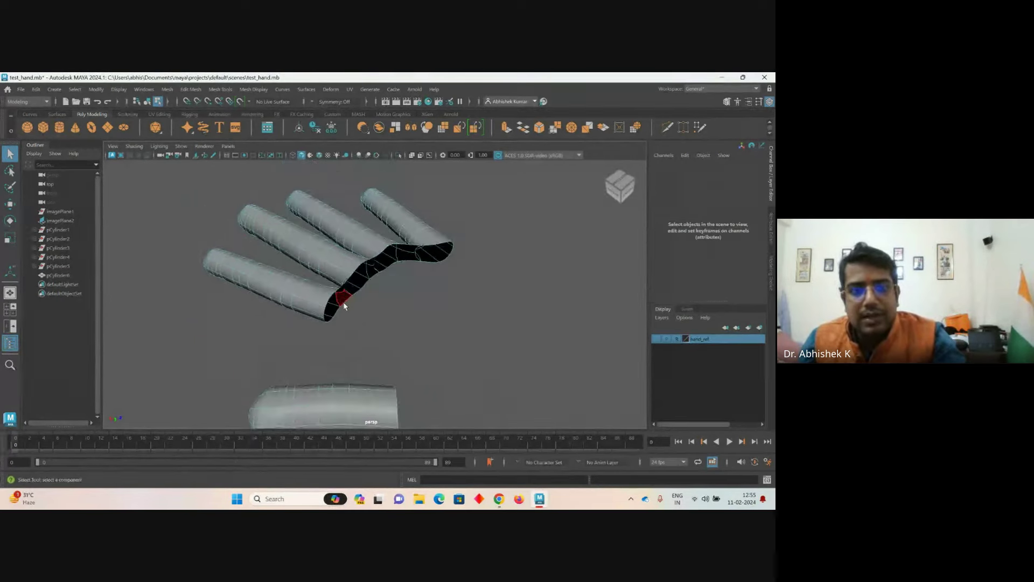
pyautogui.moveTo(331, 295); pyautogui.dragTo(330, 206, button='right')
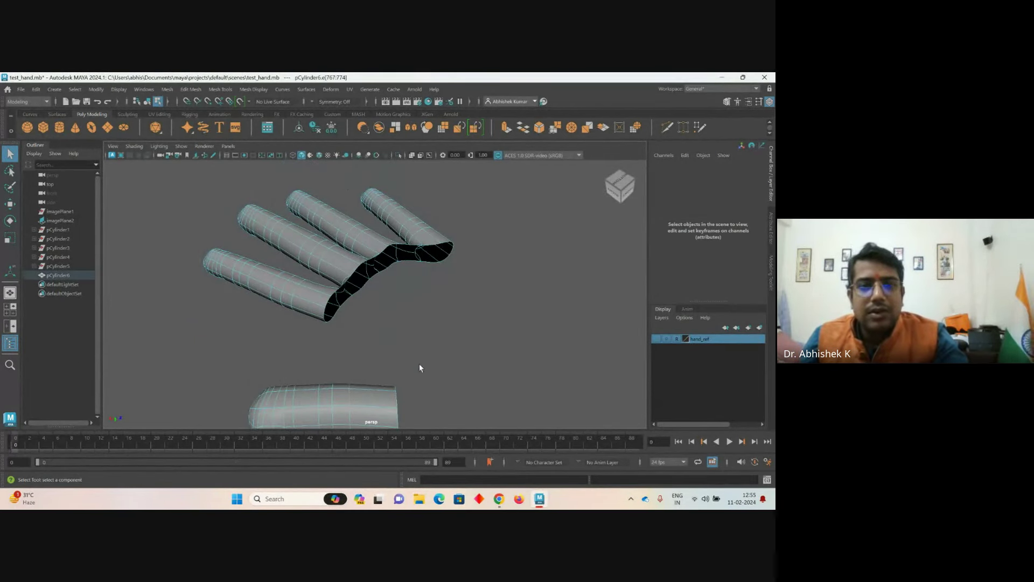
pyautogui.click(437, 246)
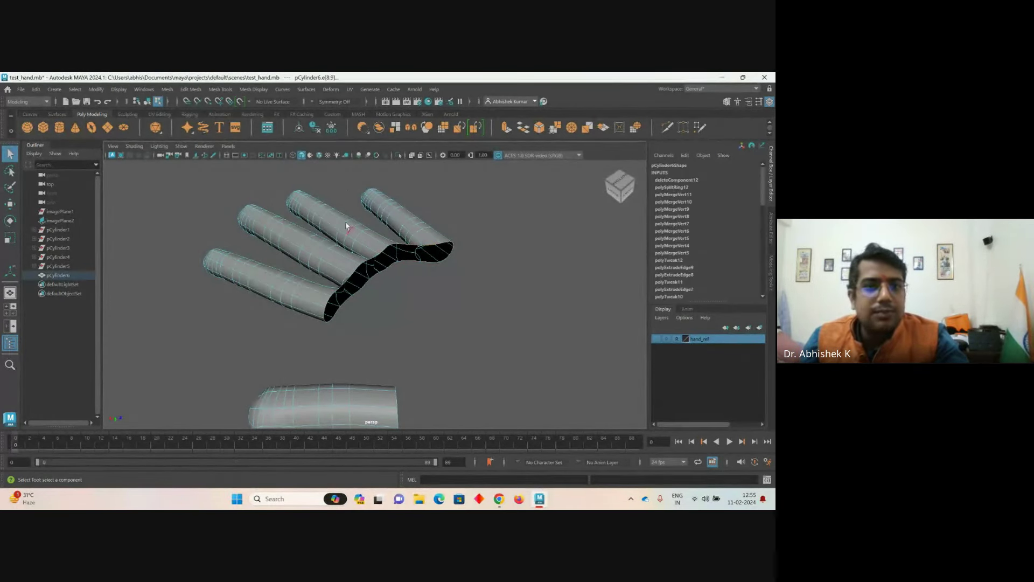
pyautogui.click(508, 127)
pyautogui.moveTo(416, 303); pyautogui.dragTo(439, 312)
# - Scale the extruded palm border to even it out and rotate it to angle the palm's open end
pyautogui.press('r')
pyautogui.moveTo(440, 313); pyautogui.dragTo(438, 342, button='middle')
pyautogui.moveTo(463, 328); pyautogui.dragTo(457, 327)
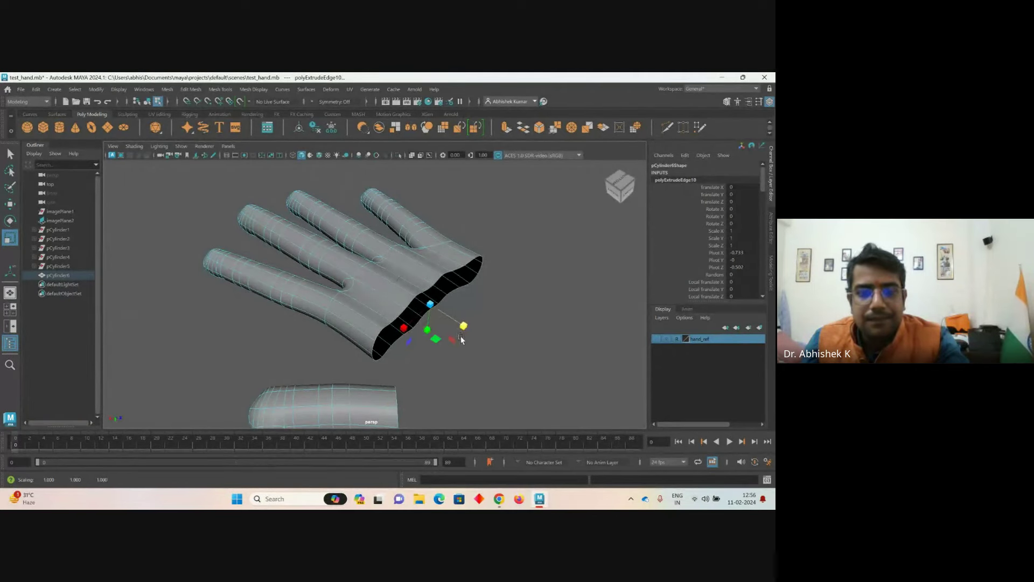
pyautogui.press('e')
pyautogui.moveTo(428, 335); pyautogui.dragTo(439, 337, button='middle')
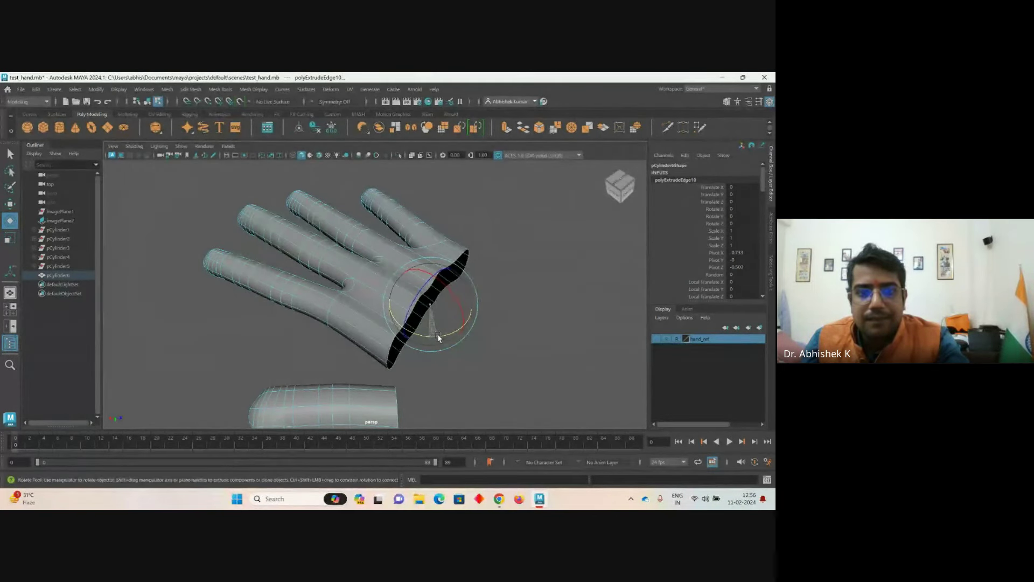
# - Inspect the gap between the palm and the detached thumb, and set the hand mesh to edge selection
pyautogui.keyDown('alt'); pyautogui.moveTo(467, 360); pyautogui.dragTo(408, 369); pyautogui.keyUp('alt')
pyautogui.click(263, 341)
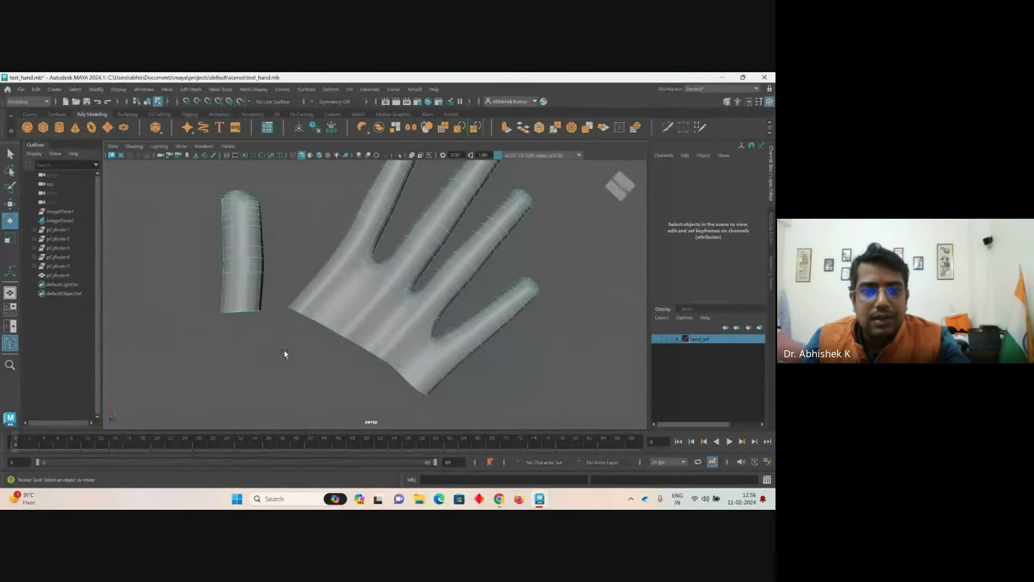
pyautogui.keyDown('alt'); pyautogui.moveTo(284, 353); pyautogui.dragTo(334, 289); pyautogui.keyUp('alt')
pyautogui.moveTo(338, 232); pyautogui.dragTo(417, 186, button='right')
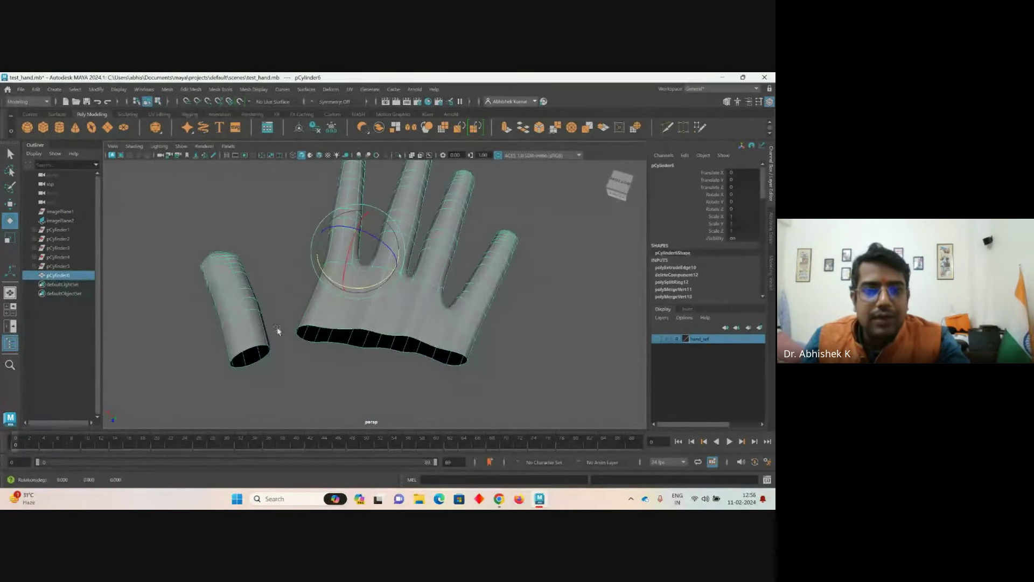
pyautogui.click(277, 327)
pyautogui.keyDown('alt'); pyautogui.moveTo(249, 349); pyautogui.dragTo(244, 305); pyautogui.keyUp('alt')
pyautogui.click(243, 304)
pyautogui.rightClick(234, 288)
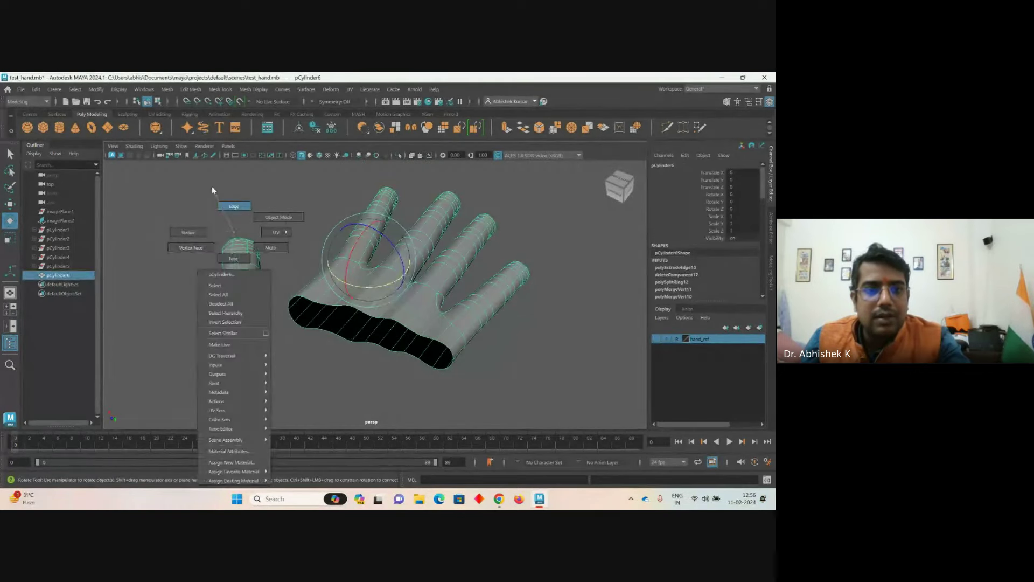
pyautogui.moveTo(212, 190); pyautogui.dragTo(212, 190, button='right')
# - Extrude the border edges on the index-finger side of the unsmoothed palm toward the thumb's open base
pyautogui.keyDown('alt'); pyautogui.moveTo(268, 289); pyautogui.dragTo(333, 258); pyautogui.keyUp('alt')
pyautogui.press('q')
pyautogui.keyDown('alt'); pyautogui.moveTo(297, 340); pyautogui.dragTo(458, 296); pyautogui.keyUp('alt')
pyautogui.keyDown('alt'); pyautogui.moveTo(457, 295); pyautogui.dragTo(441, 335, button='middle'); pyautogui.keyUp('alt')
pyautogui.scroll(3, 441, 334)
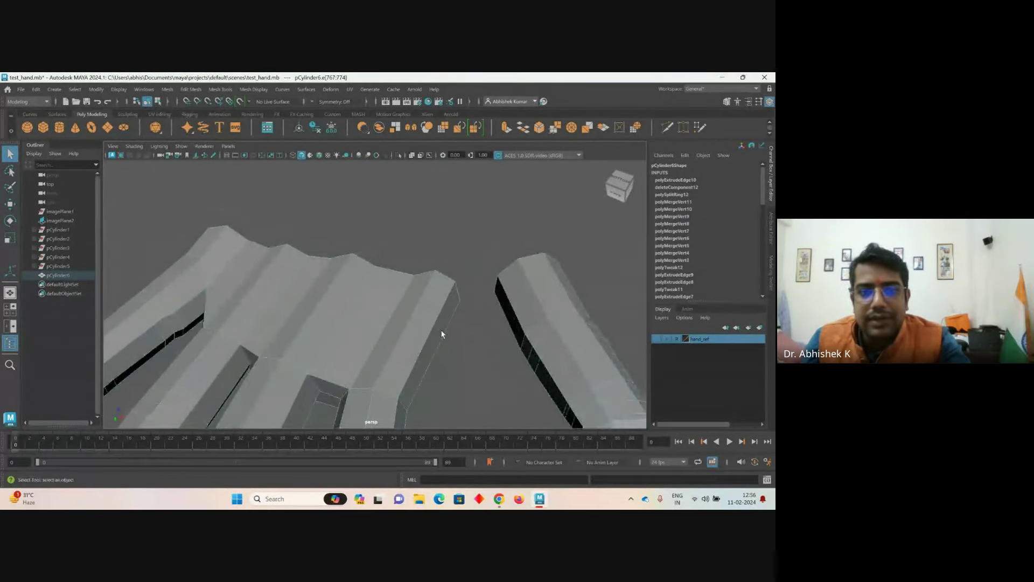
pyautogui.keyDown('alt'); pyautogui.moveTo(441, 334); pyautogui.dragTo(443, 315); pyautogui.keyUp('alt')
pyautogui.moveTo(466, 293); pyautogui.dragTo(473, 279, button='right')
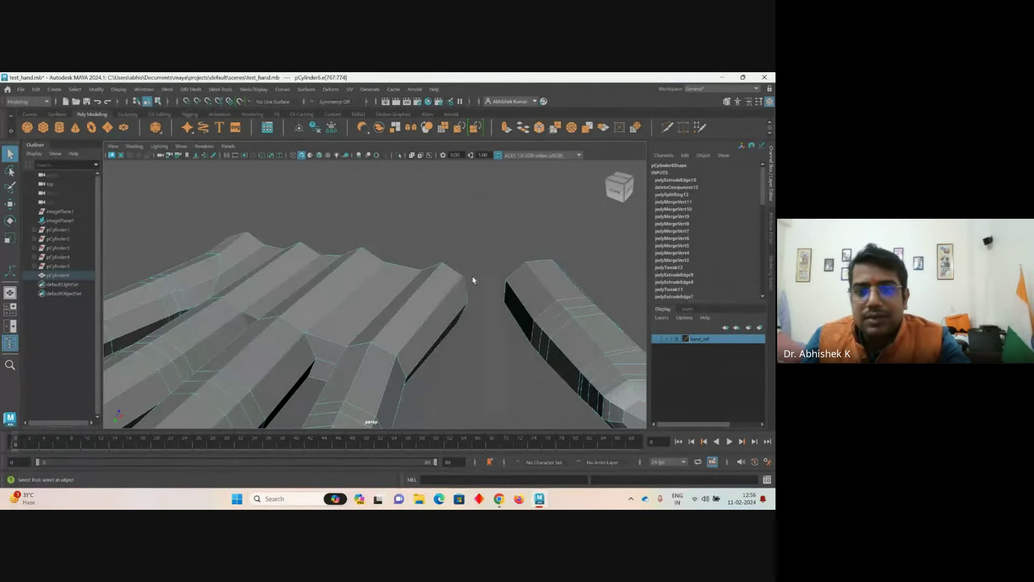
pyautogui.keyDown('alt'); pyautogui.moveTo(466, 311); pyautogui.dragTo(463, 326); pyautogui.keyUp('alt')
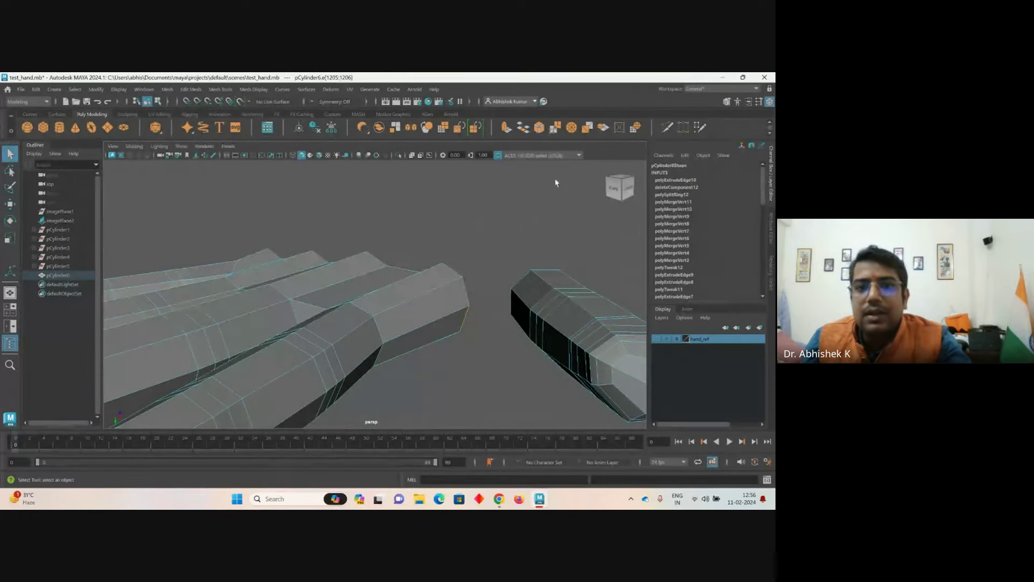
pyautogui.click(502, 127)
pyautogui.press('w')
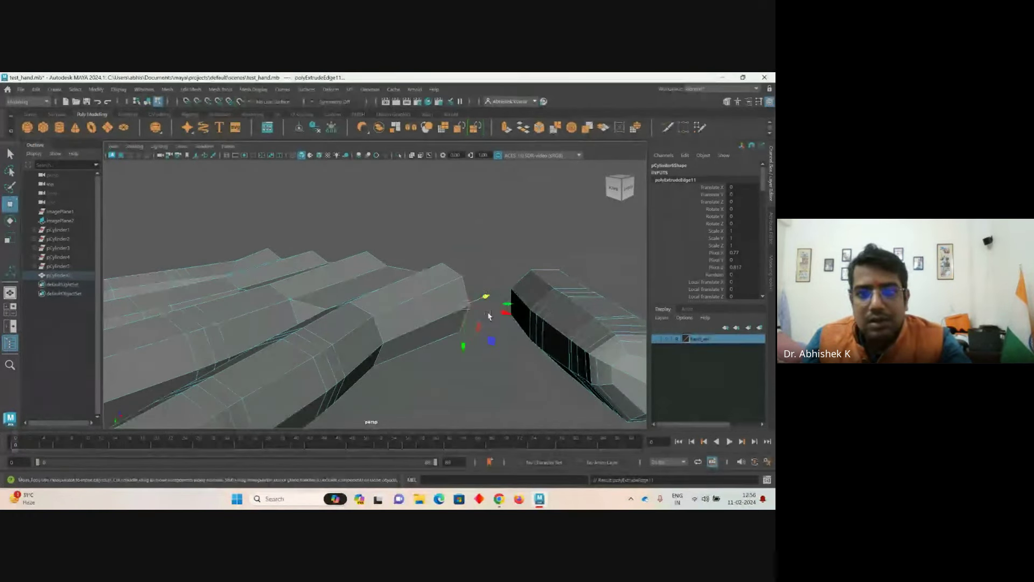
pyautogui.moveTo(487, 308); pyautogui.dragTo(521, 359)
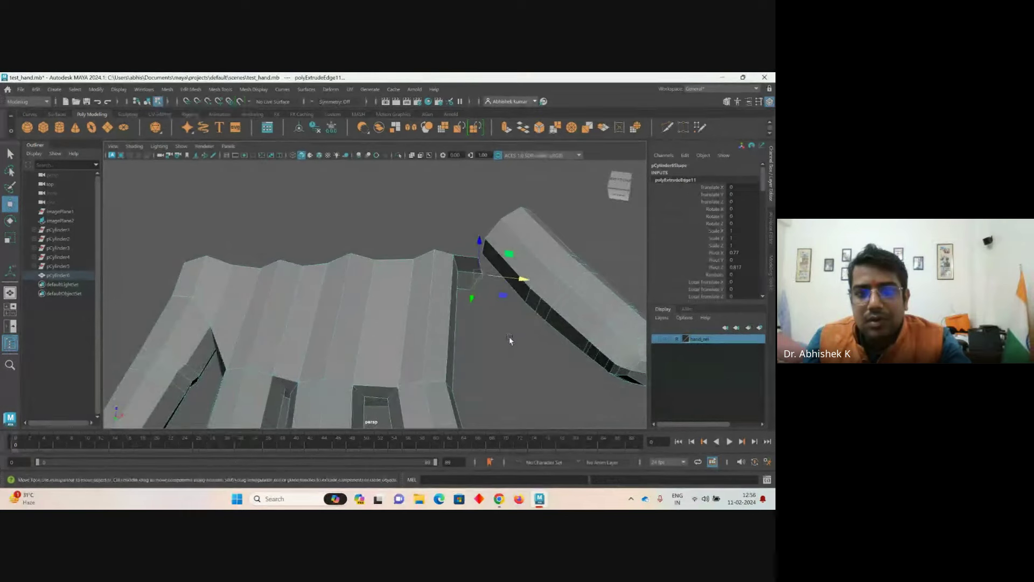
# - Snap the vertices of the newly extruded palm faces onto the matching vertices of the thumb's open base
pyautogui.click(509, 341)
pyautogui.moveTo(468, 254); pyautogui.dragTo(422, 231, button='right')
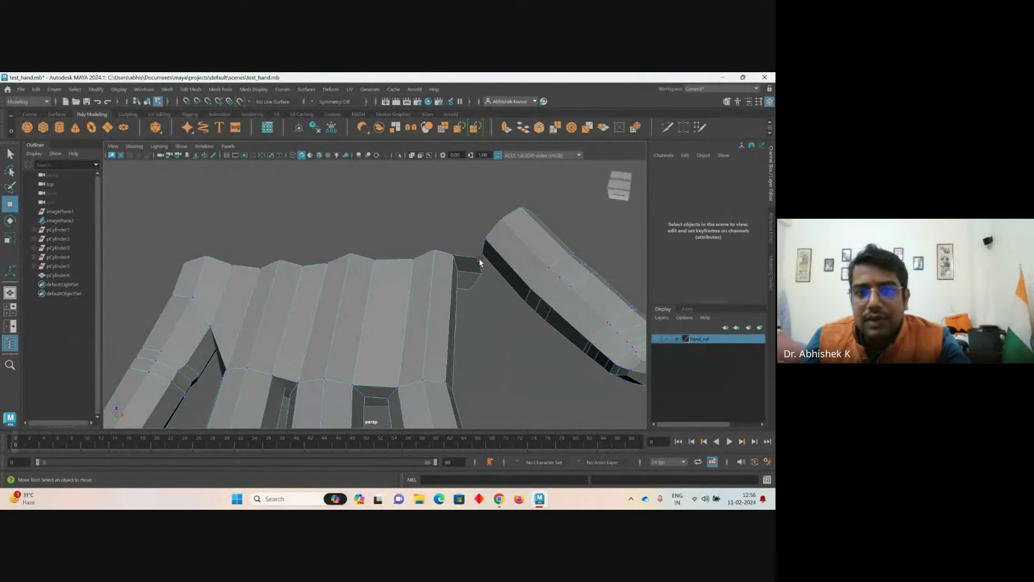
pyautogui.click(479, 260)
pyautogui.keyDown('alt'); pyautogui.moveTo(491, 292); pyautogui.dragTo(515, 269); pyautogui.keyUp('alt')
pyautogui.click(491, 302)
pyautogui.press('v')
pyautogui.moveTo(491, 305); pyautogui.dragTo(500, 290)
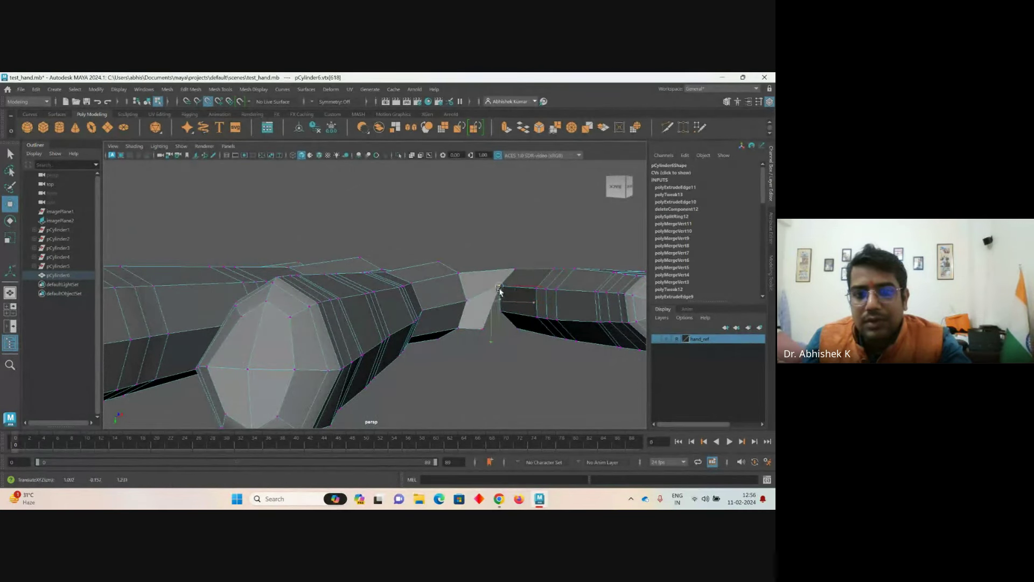
pyautogui.click(483, 329)
pyautogui.press('v')
pyautogui.moveTo(482, 329); pyautogui.dragTo(345, 345)
# - Merge the overlapping vertices where the palm extension meets the thumb's base
pyautogui.scroll(-5, 496, 346)
pyautogui.moveTo(292, 408); pyautogui.dragTo(350, 318)
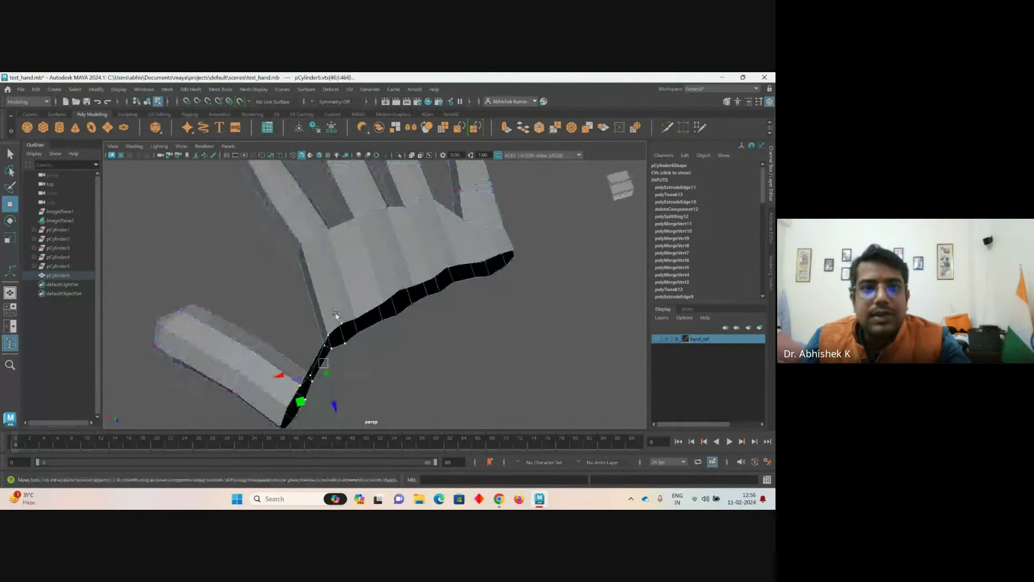
pyautogui.click(231, 90)
pyautogui.moveTo(246, 92)
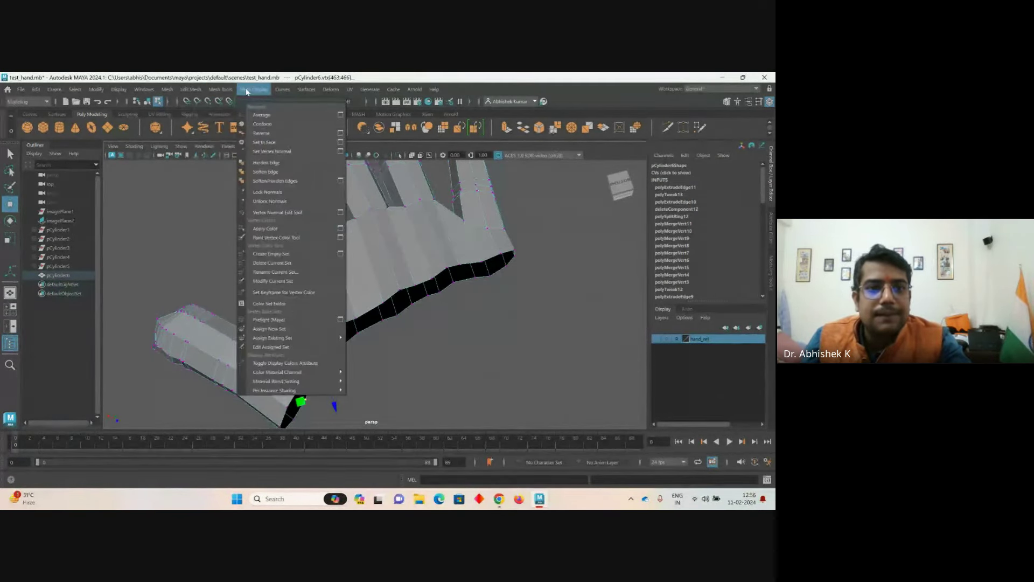
pyautogui.moveTo(190, 90)
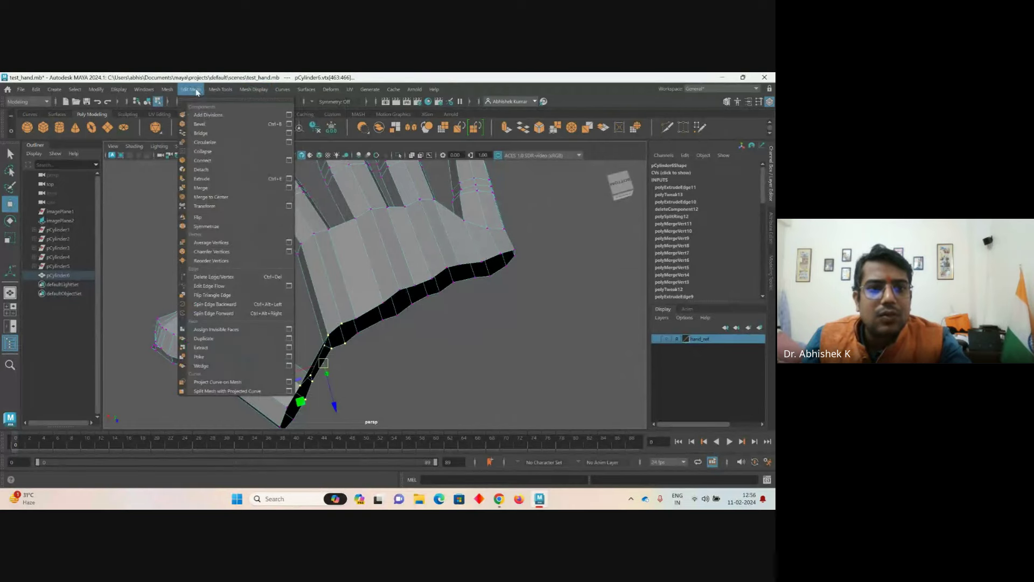
pyautogui.click(210, 189)
# - Return the hand mesh to object selection and display it with smooth preview to inspect the palm-thumb junction
pyautogui.moveTo(323, 241); pyautogui.dragTo(376, 209, button='right')
pyautogui.click(420, 323)
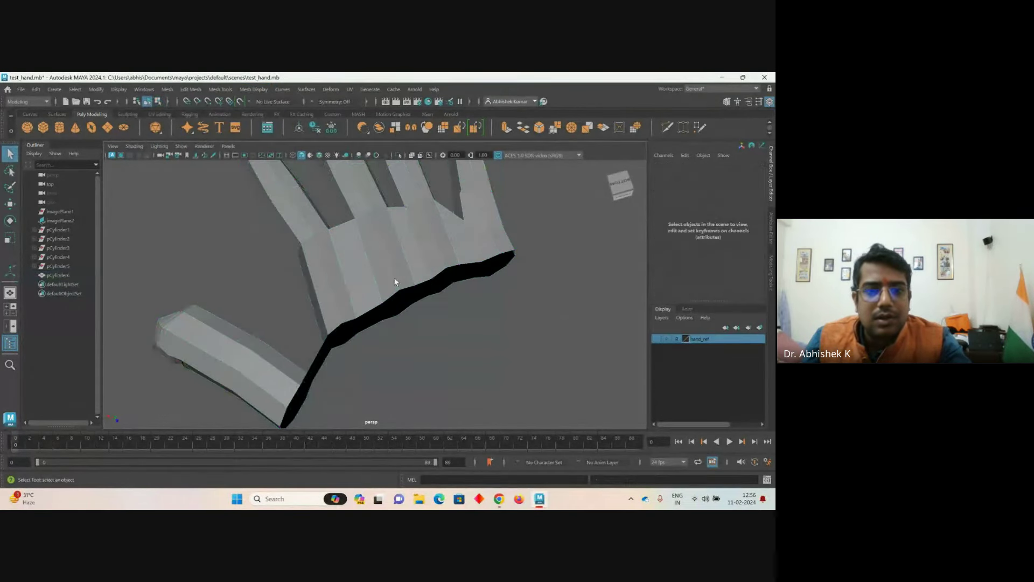
pyautogui.click(394, 279)
pyautogui.press('q')
pyautogui.press('3')
pyautogui.click(463, 372)
pyautogui.keyDown('alt'); pyautogui.moveTo(464, 376); pyautogui.dragTo(379, 307); pyautogui.keyUp('alt')
pyautogui.click(378, 307)
pyautogui.scroll(-5, 380, 358)
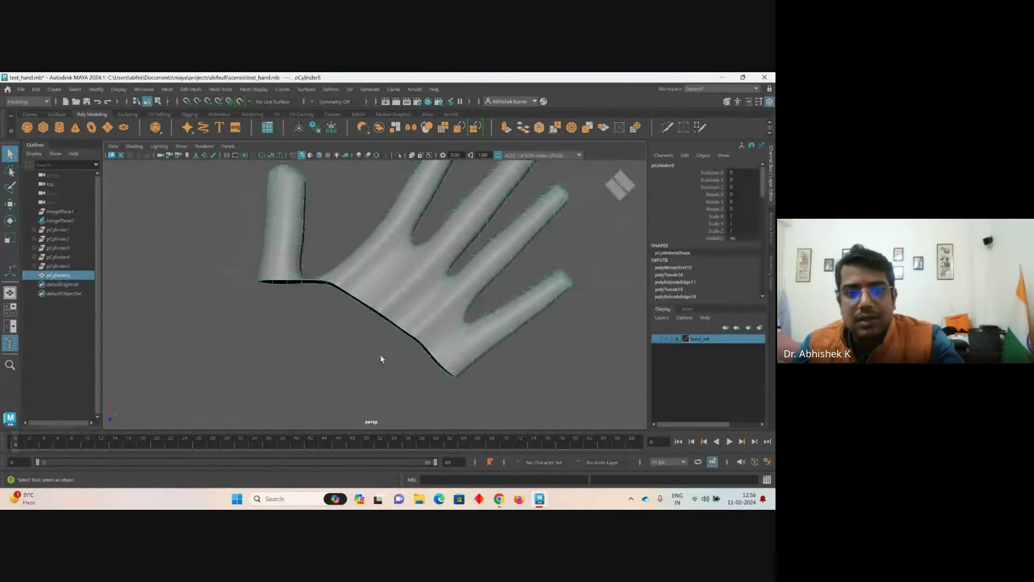
pyautogui.keyDown('alt'); pyautogui.moveTo(452, 343); pyautogui.dragTo(354, 338); pyautogui.keyUp('alt')
pyautogui.click(344, 317)
pyautogui.click(354, 338)
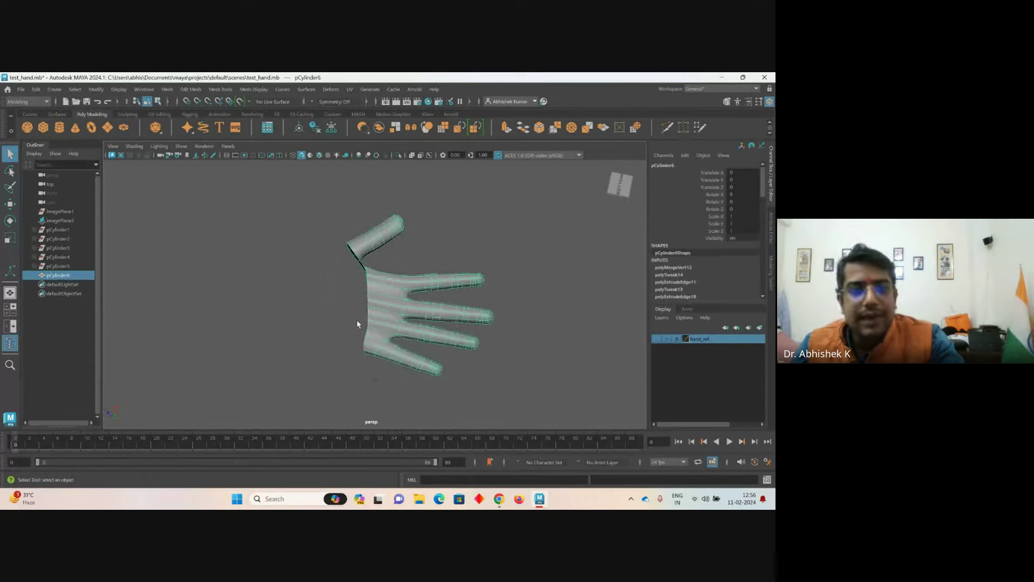
# - Extrude the open border edge loop around the palm and thumb base toward the wrist
pyautogui.moveTo(369, 294); pyautogui.dragTo(373, 205, button='right')
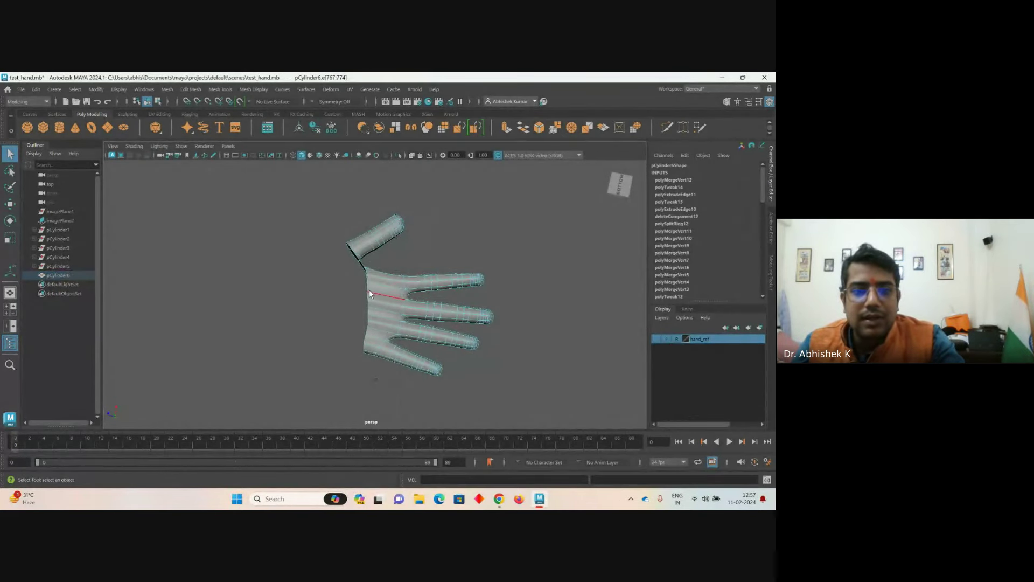
pyautogui.click(501, 132)
pyautogui.press('w')
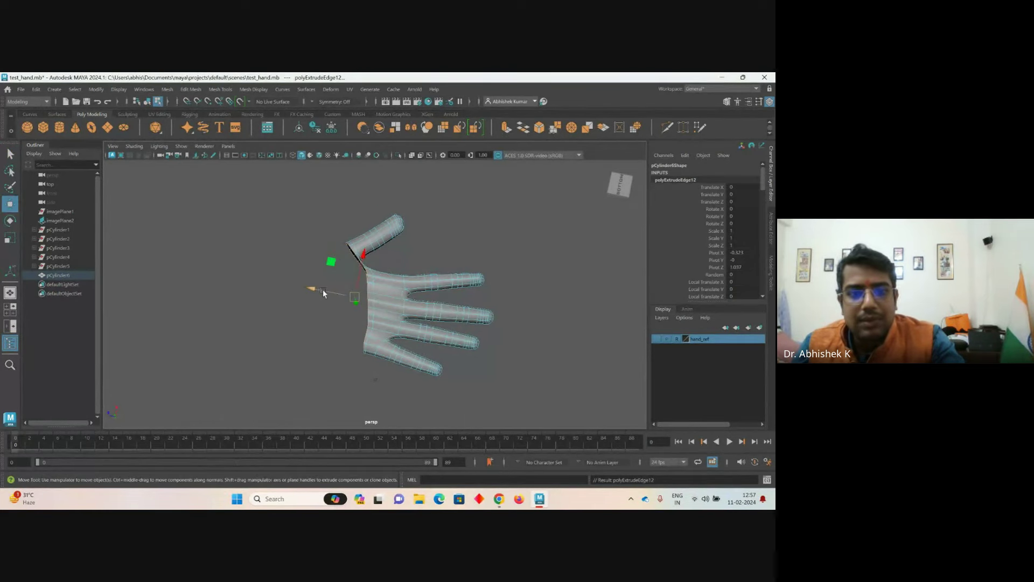
pyautogui.moveTo(322, 291); pyautogui.dragTo(281, 291)
# - Scale the extruded border to flatten it into a straight edge and narrow it toward the wrist
pyautogui.press('e')
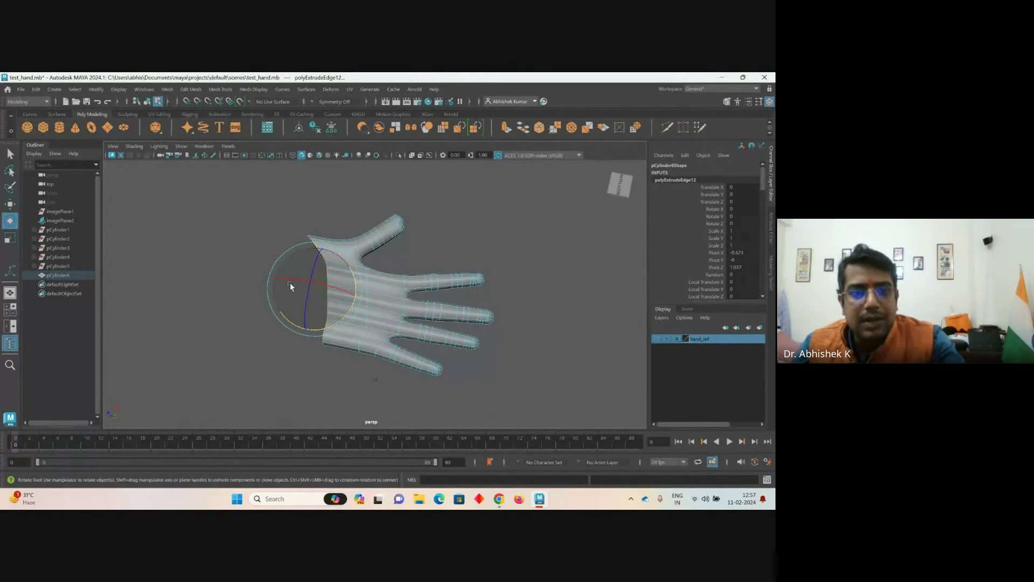
pyautogui.press('r')
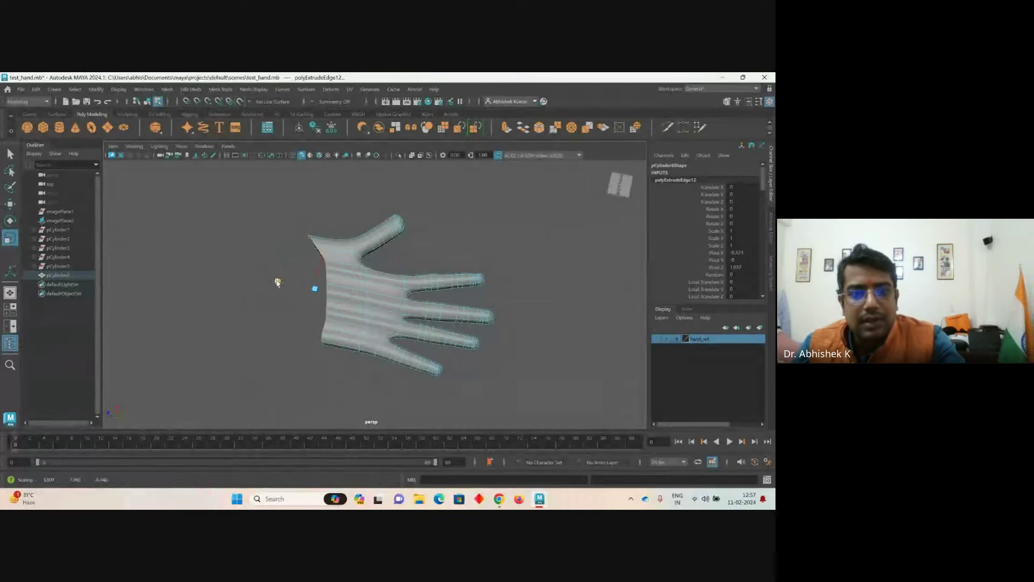
pyautogui.moveTo(280, 286); pyautogui.dragTo(309, 288)
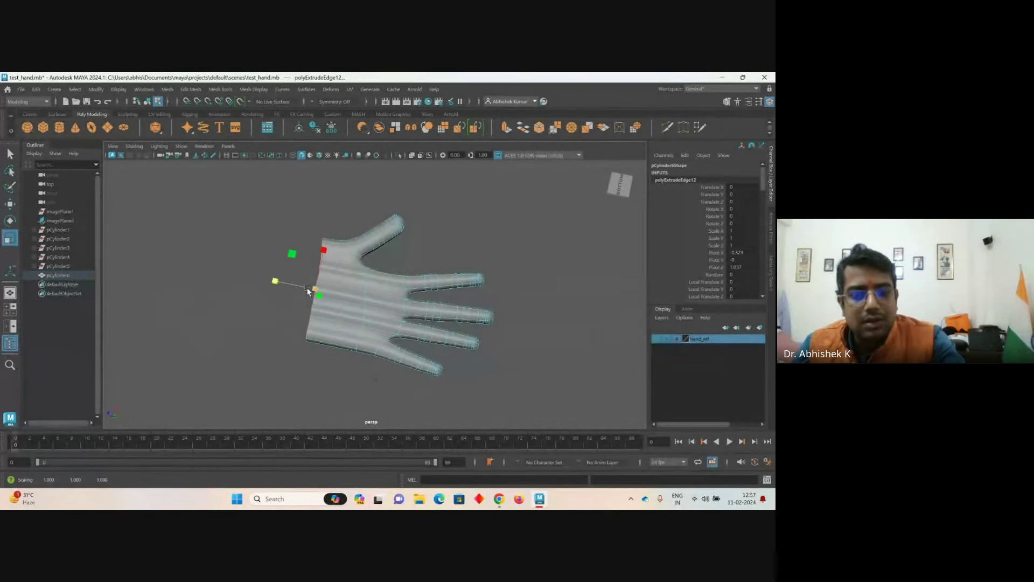
pyautogui.moveTo(323, 250); pyautogui.dragTo(324, 263)
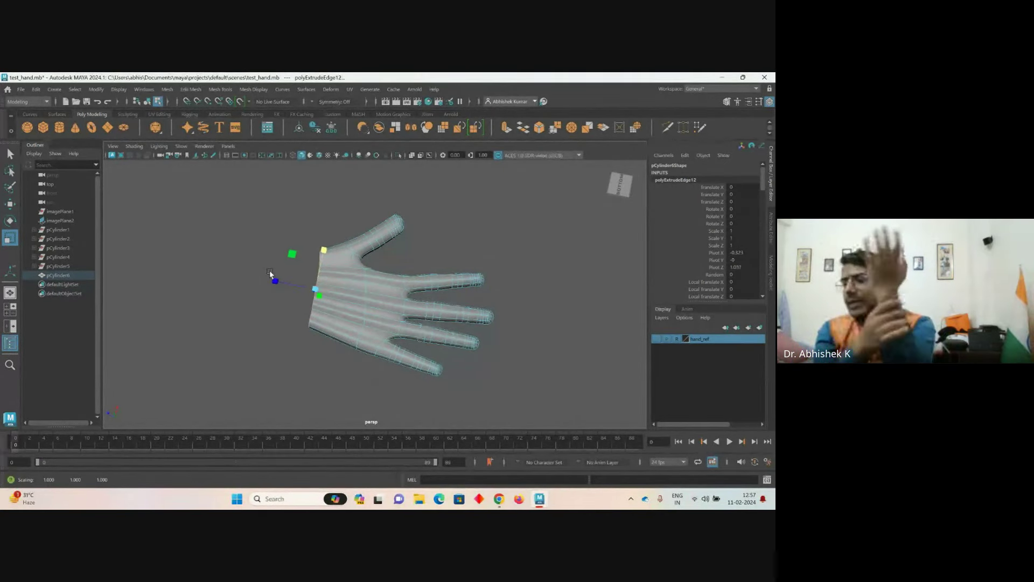
# - Leave edge editing and reselect the whole hand mesh with its open wrist end in view
pyautogui.moveTo(337, 232); pyautogui.dragTo(399, 217, button='right')
pyautogui.keyDown('alt'); pyautogui.moveTo(434, 276); pyautogui.dragTo(425, 323); pyautogui.keyUp('alt')
pyautogui.press('super')
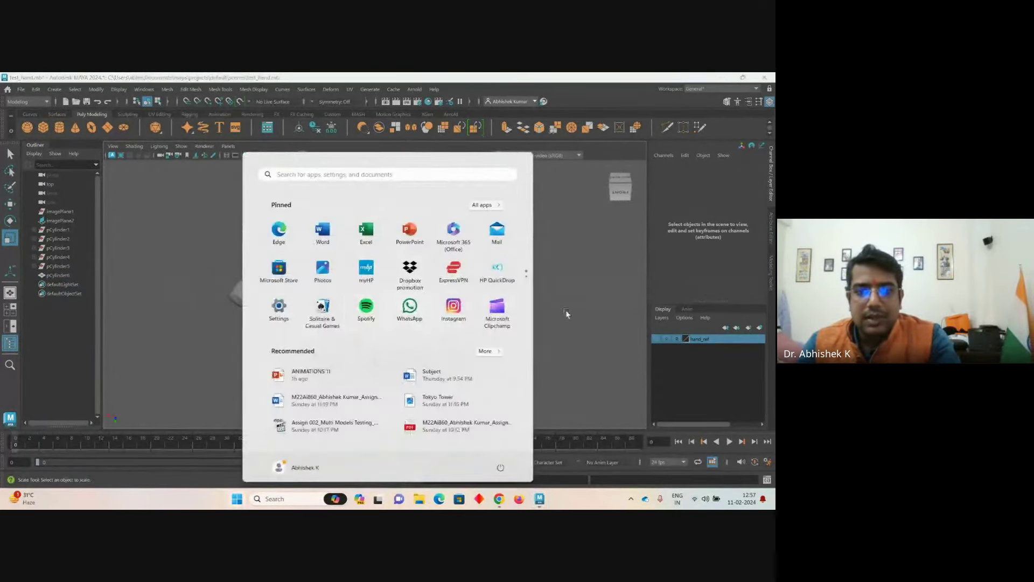
pyautogui.click(565, 310)
pyautogui.click(361, 321)
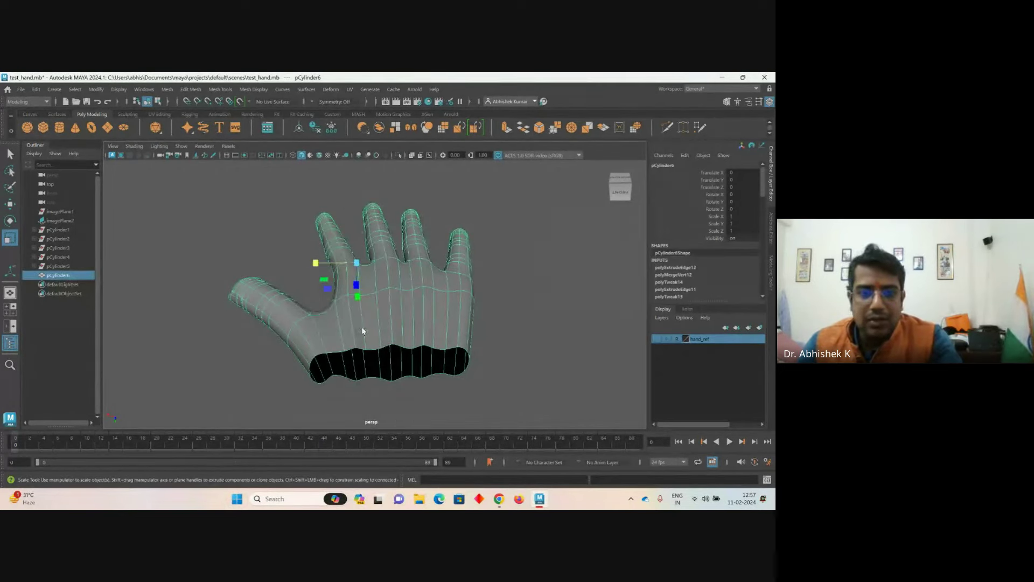
# - Switch the hand mesh to vertex editing and reposition a vertex in the row below the knuckles on the thumb side of the underside
pyautogui.moveTo(362, 327); pyautogui.dragTo(303, 233, button='right')
pyautogui.scroll(4, 344, 294)
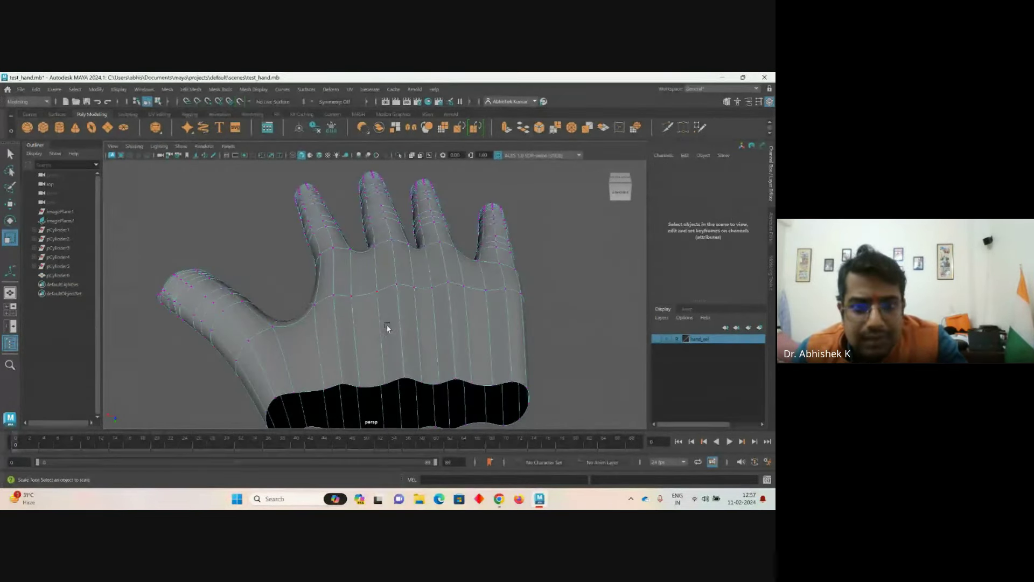
pyautogui.keyDown('alt'); pyautogui.moveTo(386, 325); pyautogui.dragTo(398, 299); pyautogui.keyUp('alt')
pyautogui.click(381, 292)
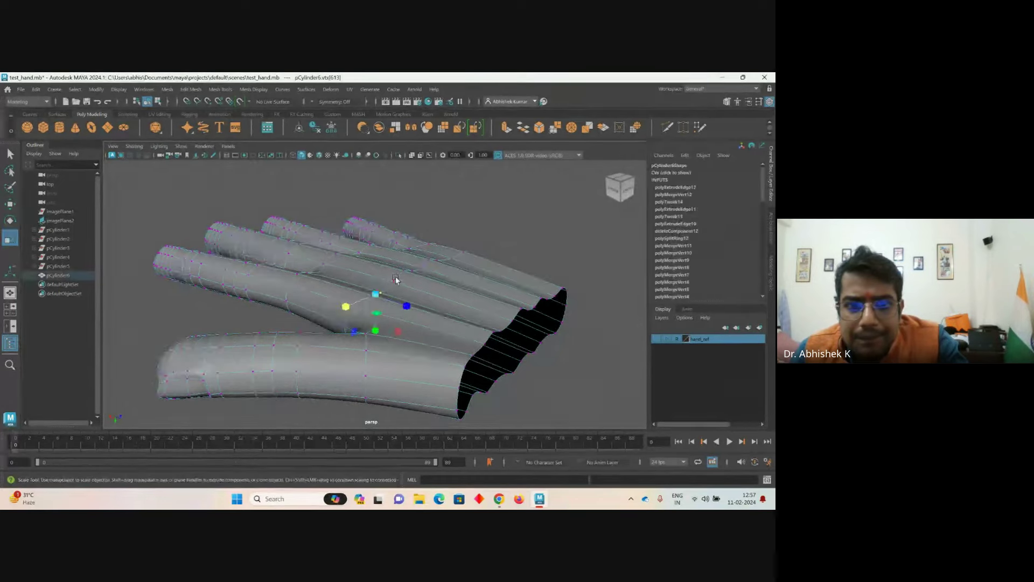
pyautogui.press('w')
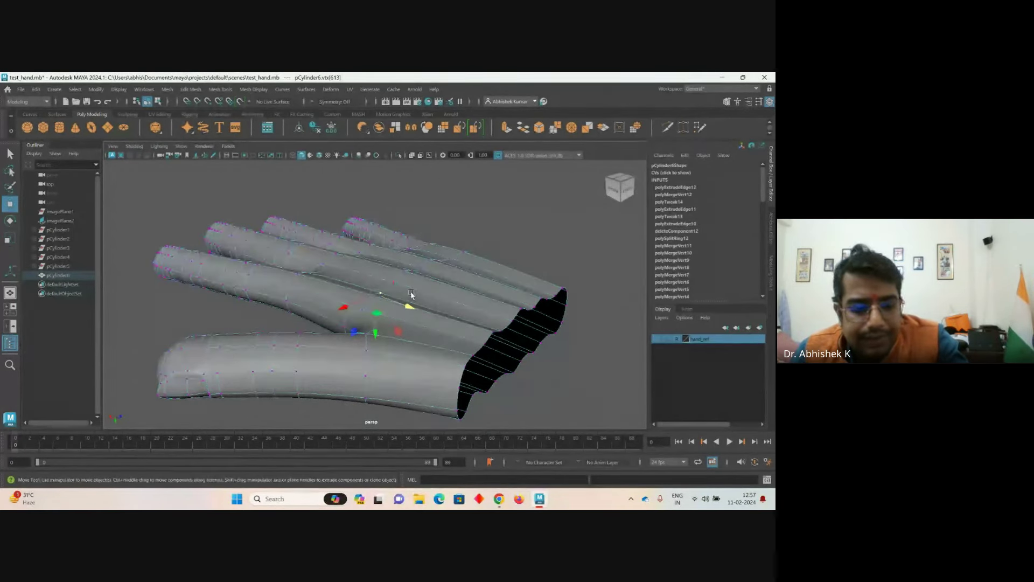
pyautogui.moveTo(410, 294)
pyautogui.keyDown('alt'); pyautogui.mouseDown()
pyautogui.moveTo(387, 324)
pyautogui.moveTo(402, 293)
pyautogui.moveTo(418, 292)
pyautogui.mouseUp(); pyautogui.keyUp('alt')
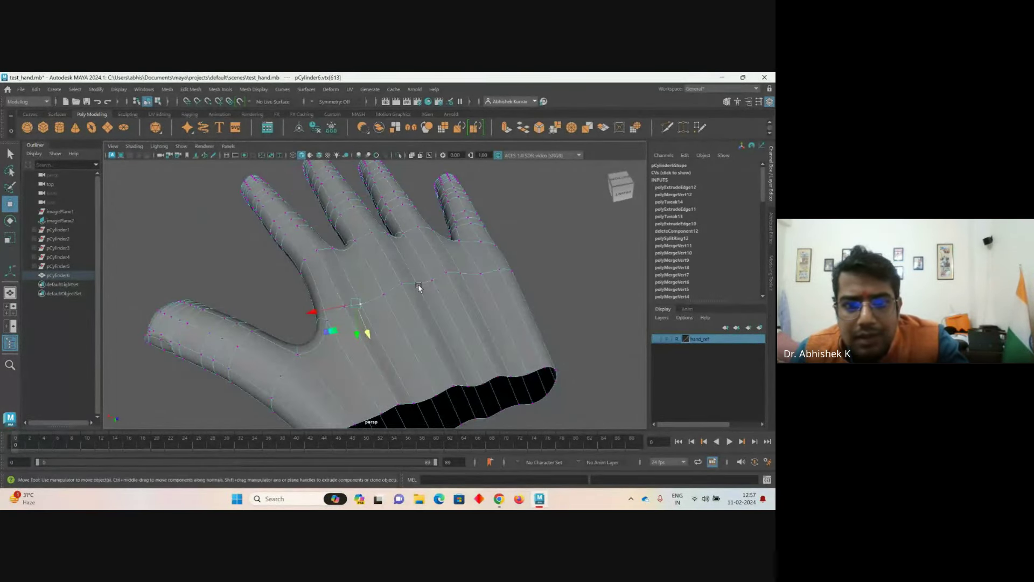
pyautogui.moveTo(356, 332); pyautogui.dragTo(472, 286)
# - Adjust the remaining vertices of that underside row toward the little finger to smooth the palm surface
pyautogui.click(386, 293)
pyautogui.click(417, 283)
pyautogui.click(431, 279)
pyautogui.click(460, 273)
pyautogui.click(480, 272)
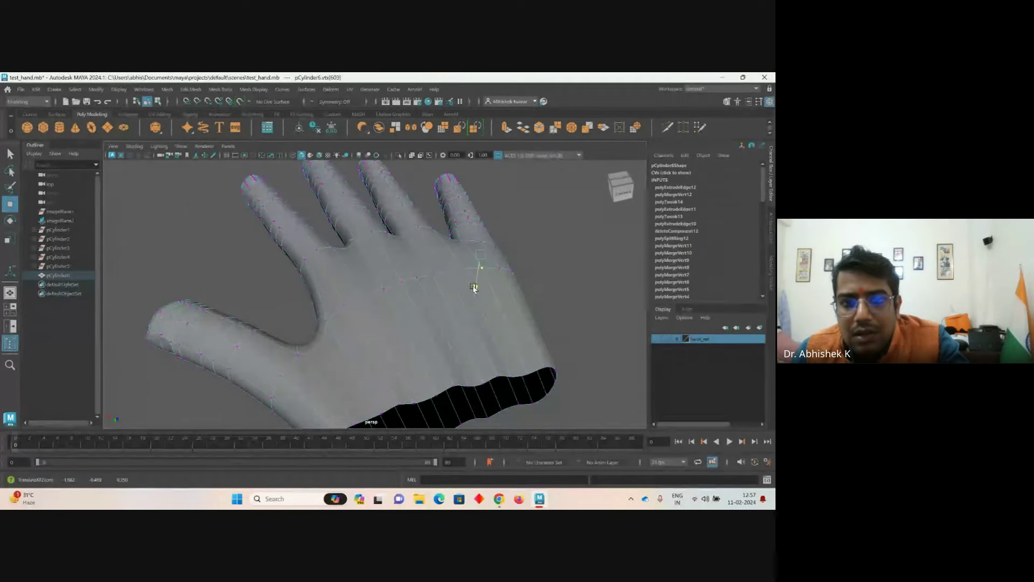
pyautogui.click(357, 326)
# - Return the hand mesh to object selection and inspect its smoothed surface from both sides
pyautogui.moveTo(399, 232); pyautogui.dragTo(478, 193, button='right')
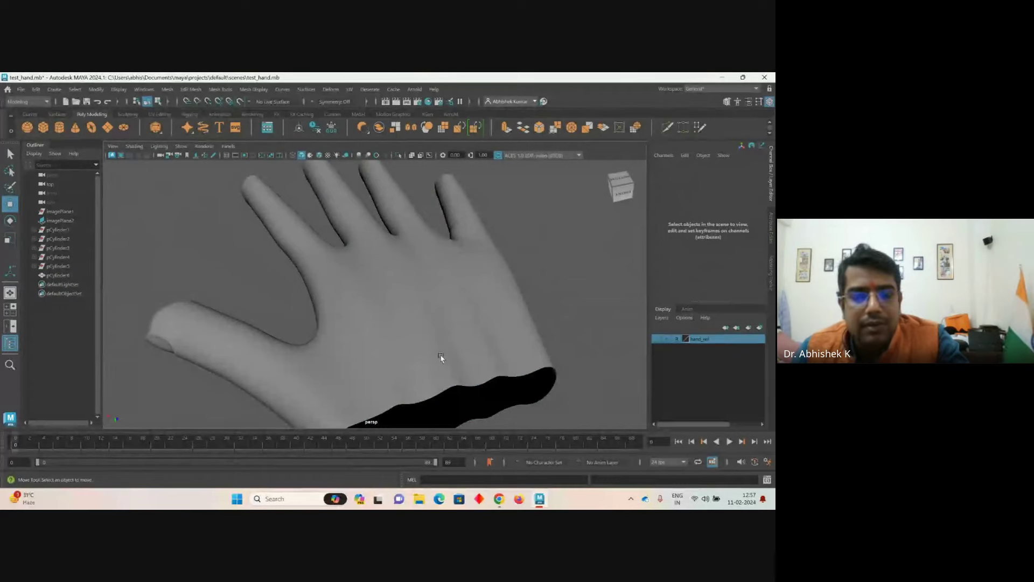
pyautogui.keyDown('alt'); pyautogui.moveTo(441, 358); pyautogui.dragTo(501, 297); pyautogui.keyUp('alt')
pyautogui.scroll(-3, 501, 297)
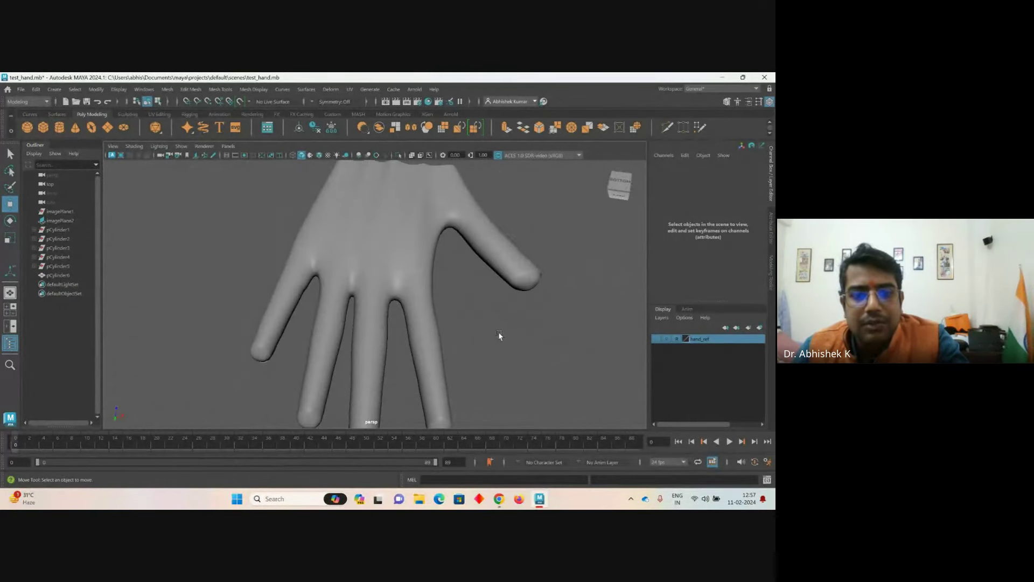
pyautogui.keyDown('alt'); pyautogui.moveTo(499, 337); pyautogui.dragTo(514, 289); pyautogui.keyUp('alt')
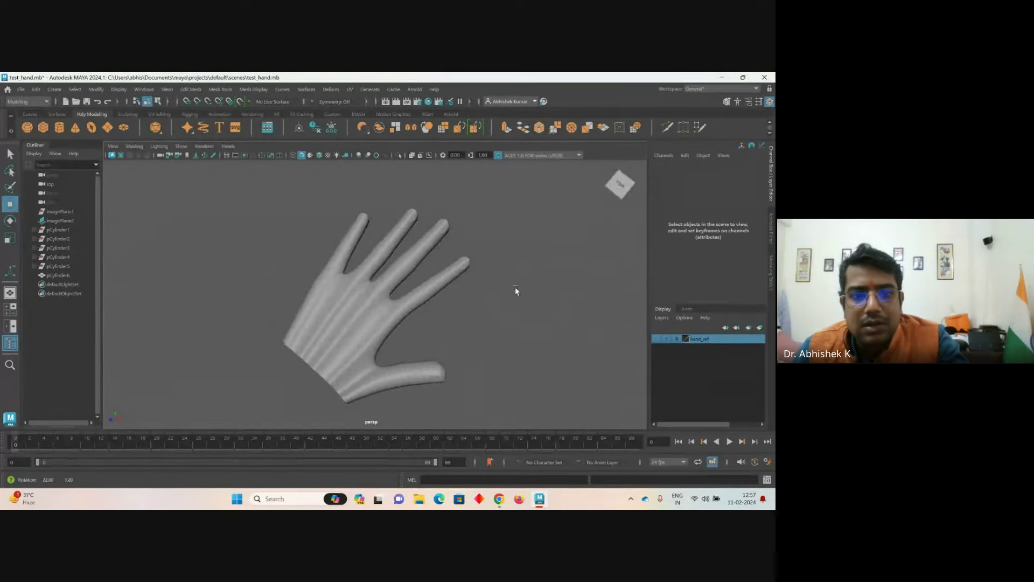
# - Reselect the hand mesh in vertex editing and reposition vertices across its upper side below the knuckles
pyautogui.scroll(5, 478, 302)
pyautogui.click(463, 352)
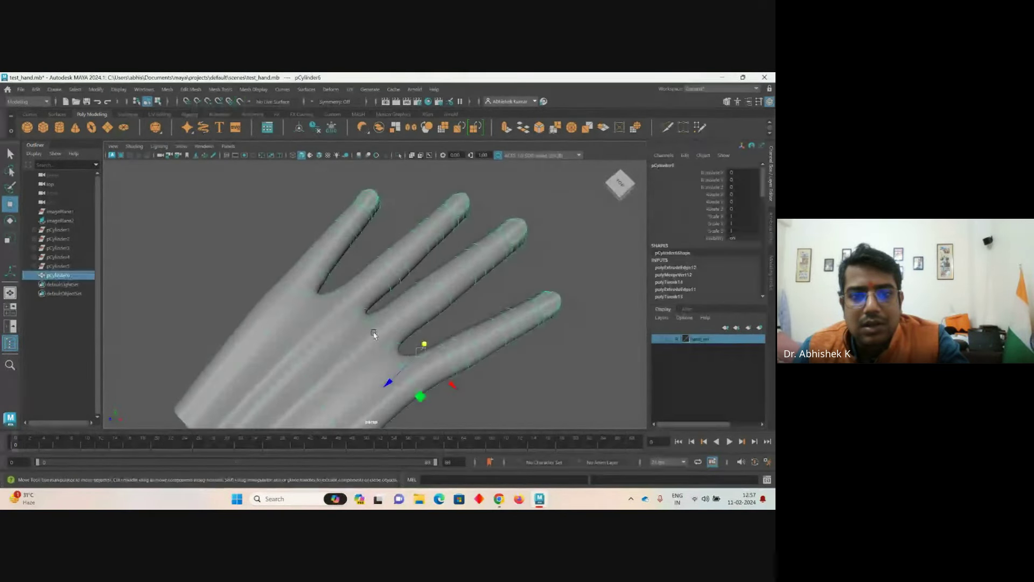
pyautogui.moveTo(332, 315); pyautogui.dragTo(291, 233, button='right')
pyautogui.scroll(2, 341, 343)
pyautogui.keyDown('alt'); pyautogui.moveTo(332, 326); pyautogui.dragTo(289, 339); pyautogui.keyUp('alt')
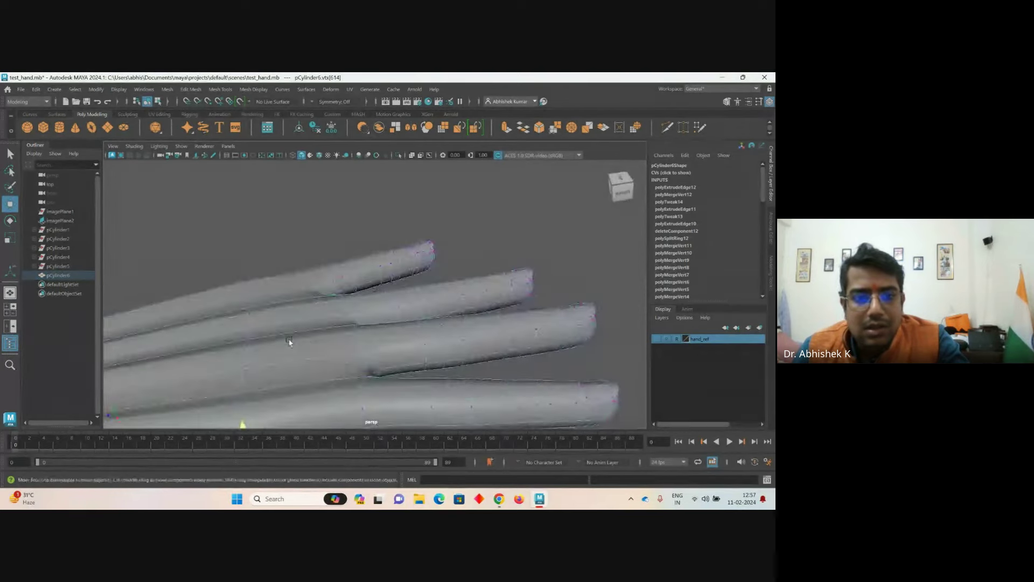
pyautogui.click(248, 337)
pyautogui.keyDown('alt'); pyautogui.moveTo(293, 347); pyautogui.dragTo(377, 325, button='middle'); pyautogui.keyUp('alt')
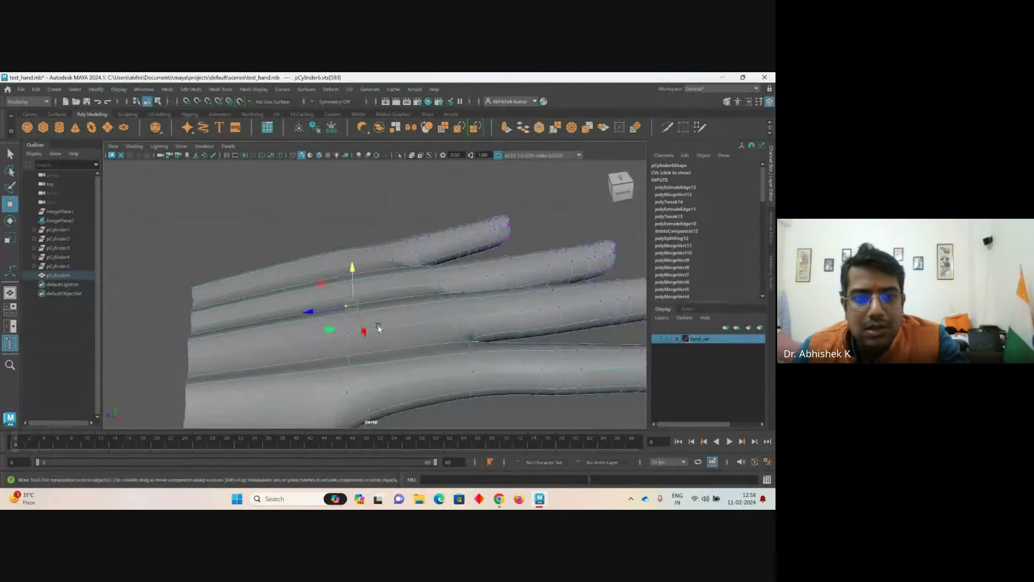
pyautogui.moveTo(362, 327); pyautogui.dragTo(438, 332)
pyautogui.click(344, 296)
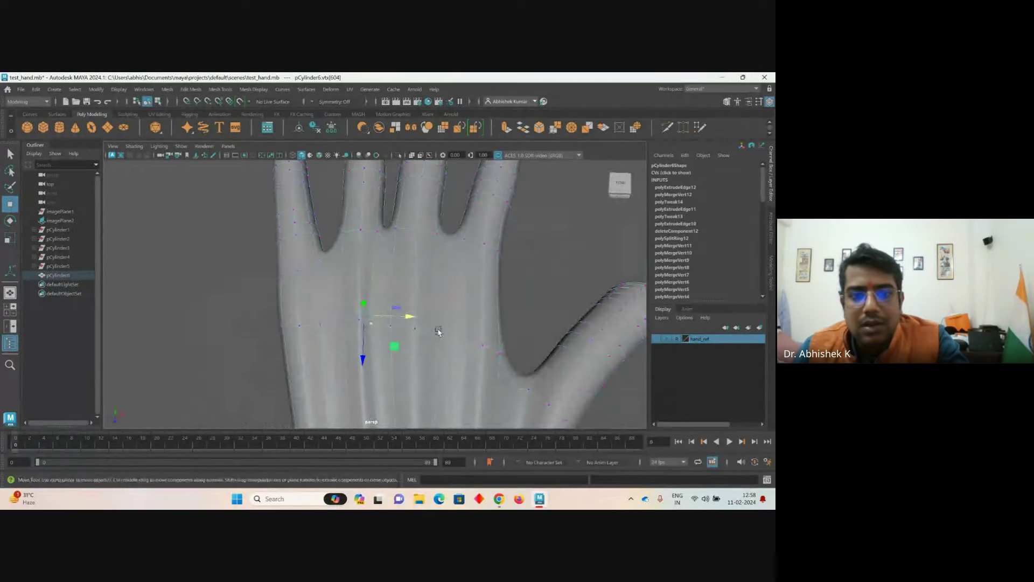
# - Return the hand mesh to object selection with nothing selected and save the scene
pyautogui.moveTo(440, 332); pyautogui.dragTo(529, 211, button='right')
pyautogui.click(539, 271)
pyautogui.scroll(-6, 537, 275)
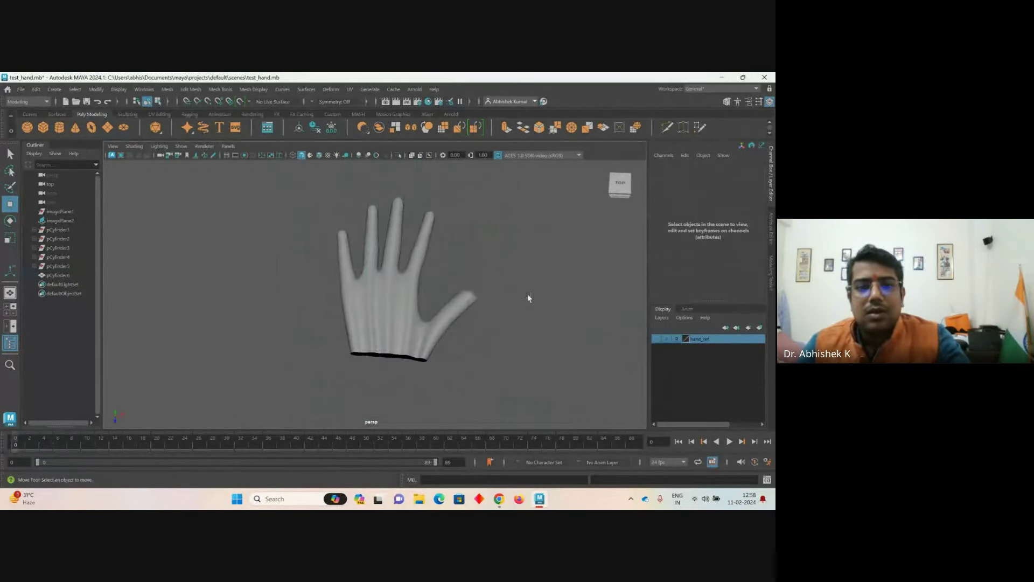
pyautogui.keyDown('alt'); pyautogui.moveTo(527, 296); pyautogui.dragTo(496, 304); pyautogui.keyUp('alt')
pyautogui.hotkey('ctrl', 's')
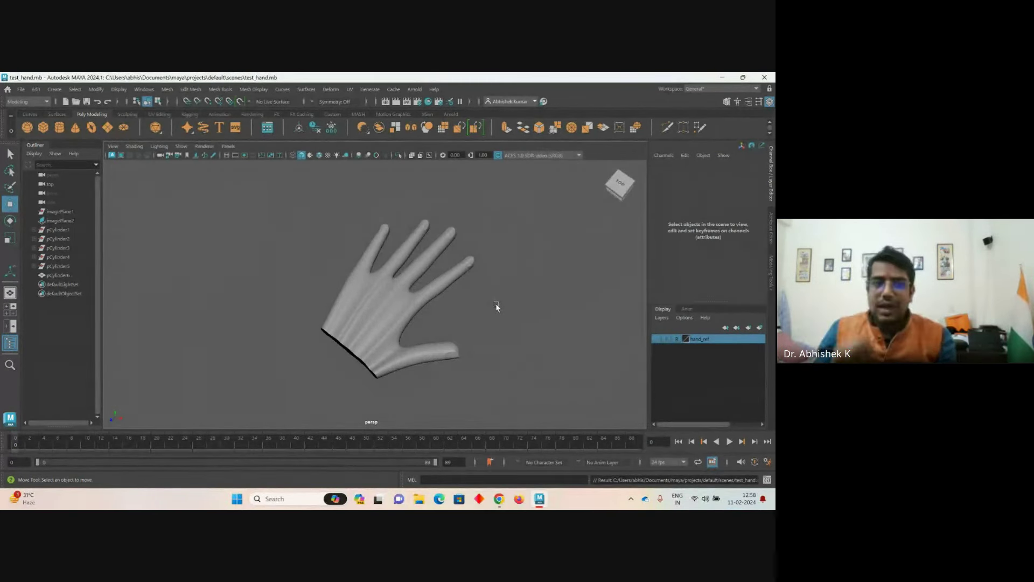
# - Select the hand mesh and review its accumulated construction history
pyautogui.moveTo(496, 311); pyautogui.dragTo(341, 276)
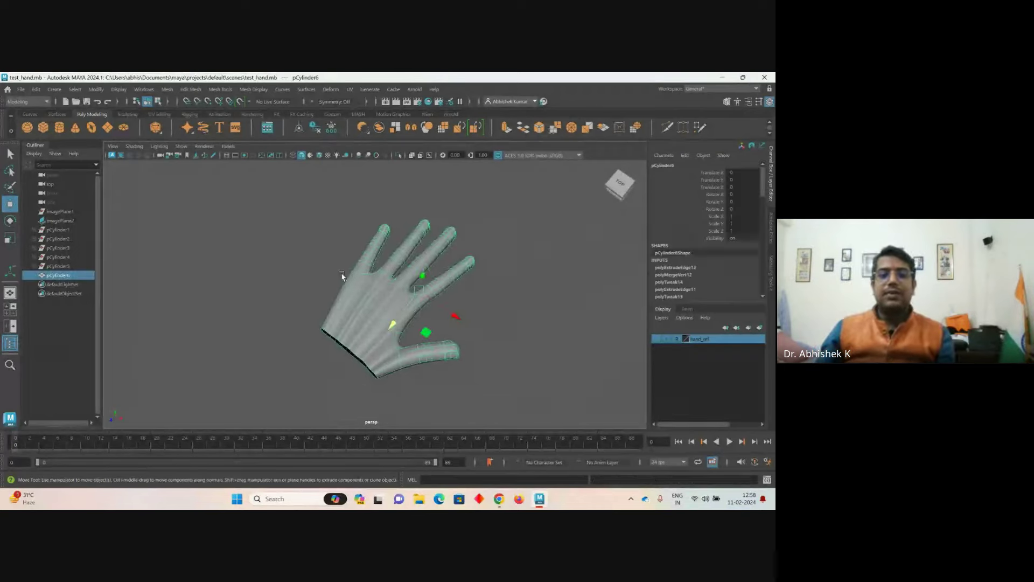
pyautogui.scroll(-10, 683, 288)
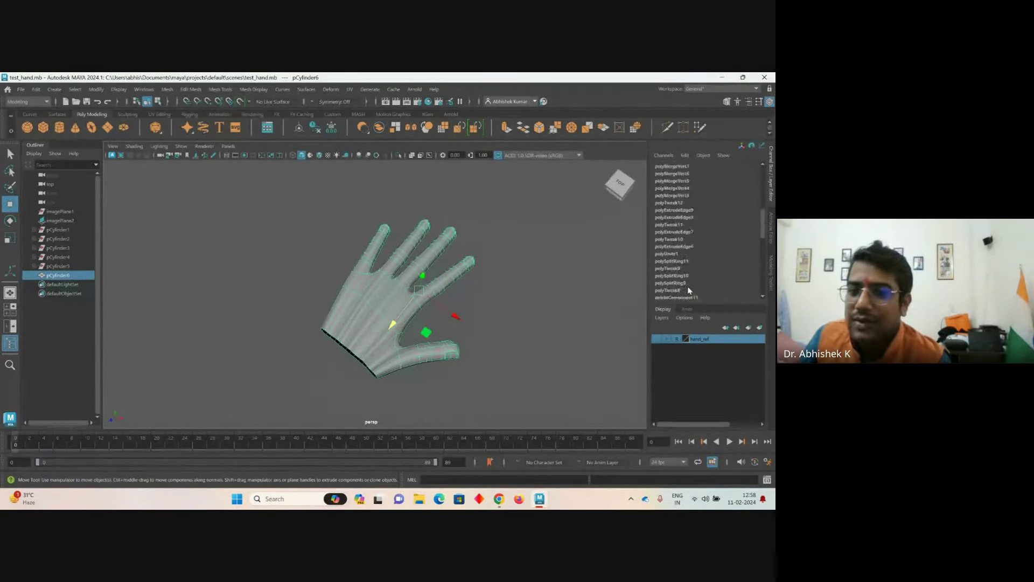
pyautogui.moveTo(761, 280); pyautogui.dragTo(758, 178)
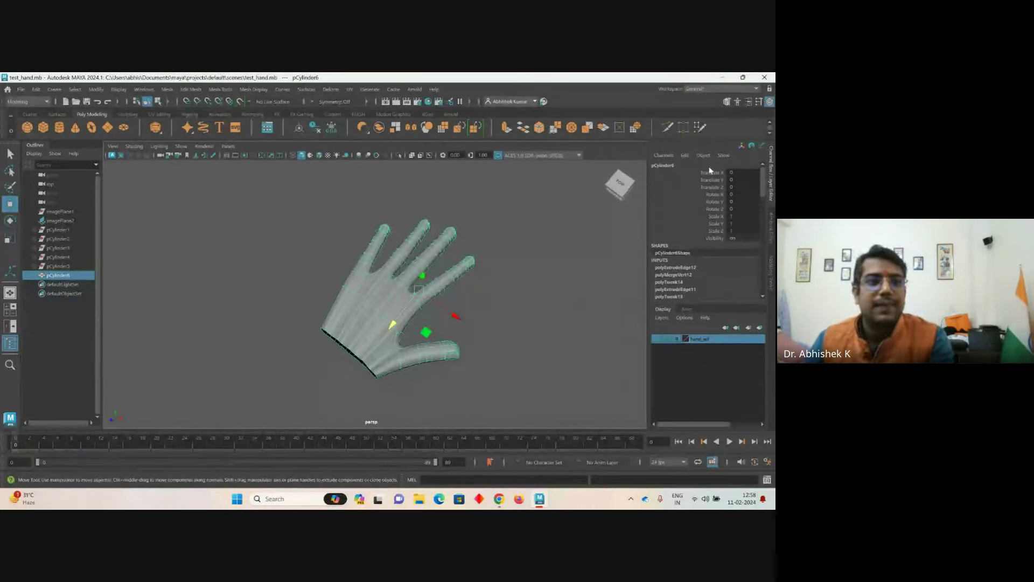
# - Try deleting the hand mesh's construction history, save the scene and undo the deletion
pyautogui.click(34, 90)
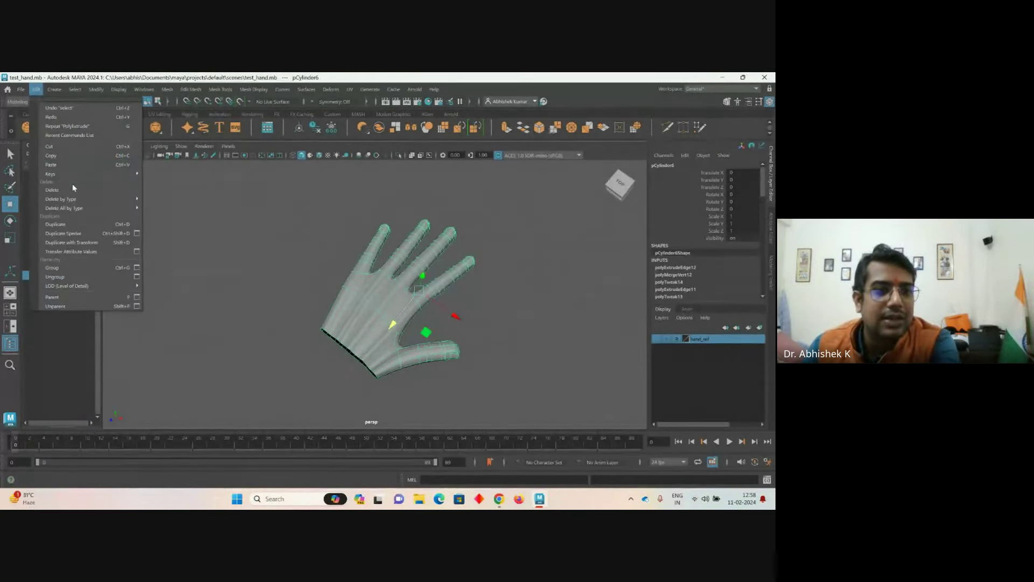
pyautogui.moveTo(75, 202)
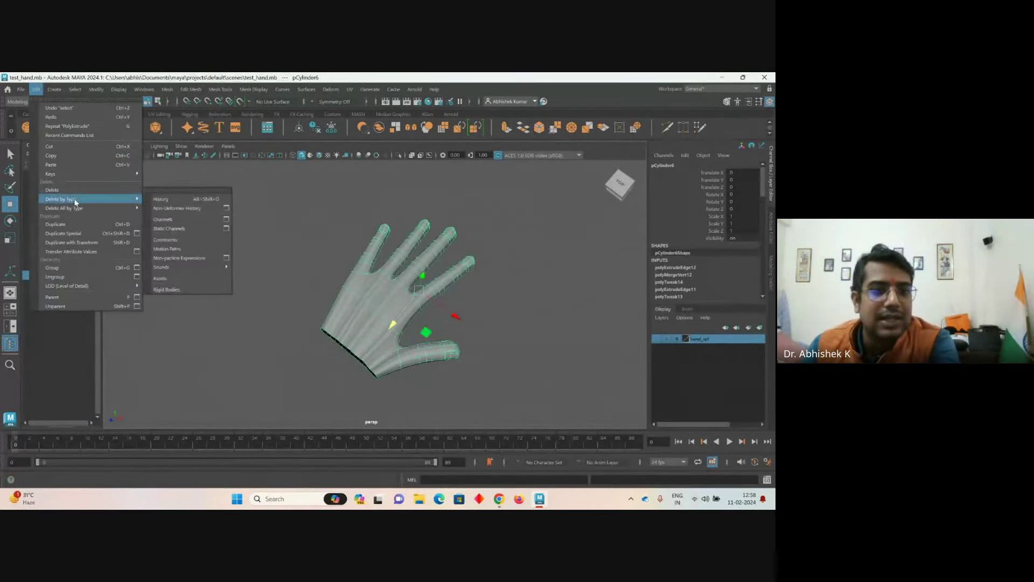
pyautogui.click(179, 201)
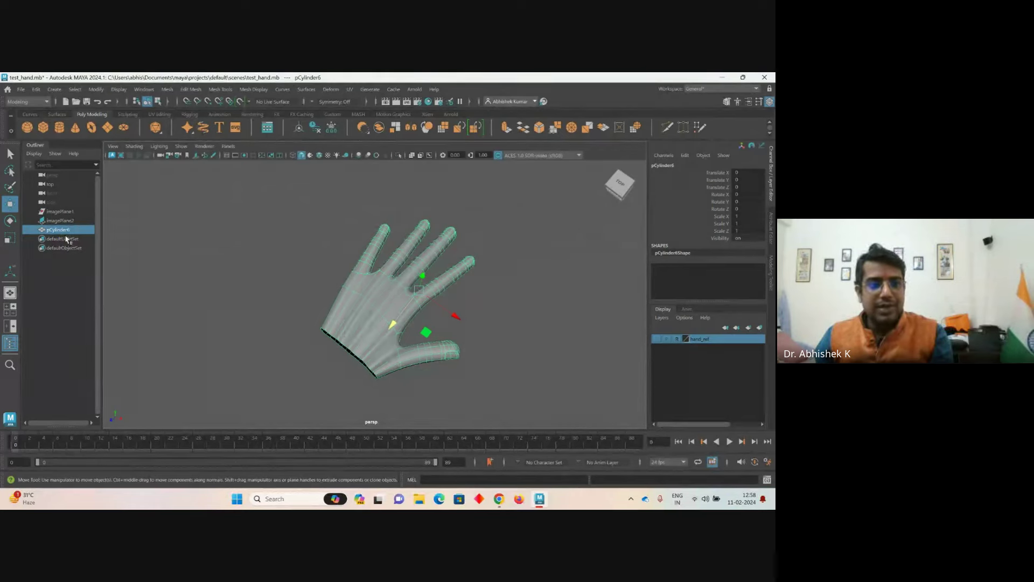
pyautogui.hotkey('ctrl', 's')
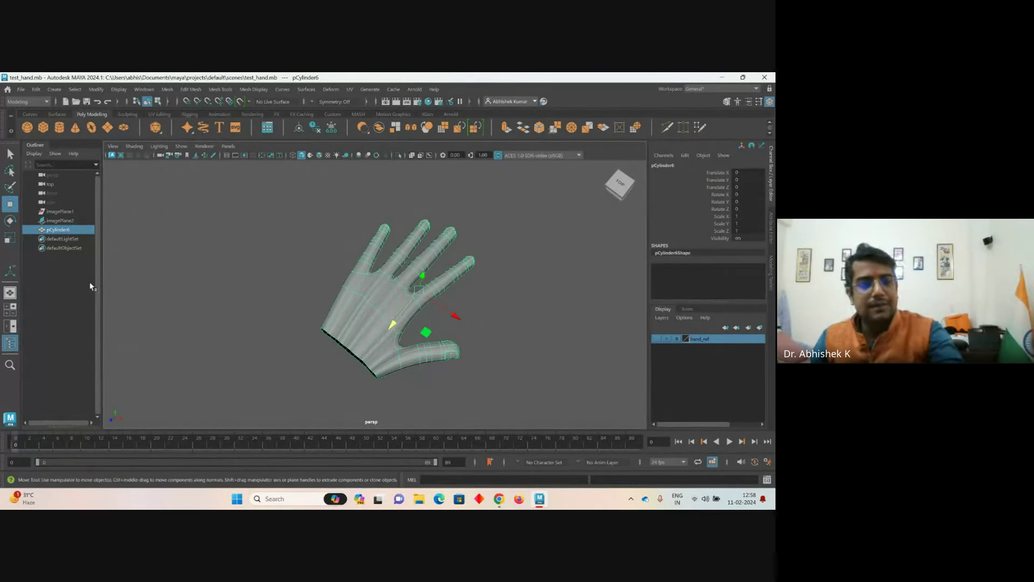
pyautogui.hotkey('ctrl', 'z')
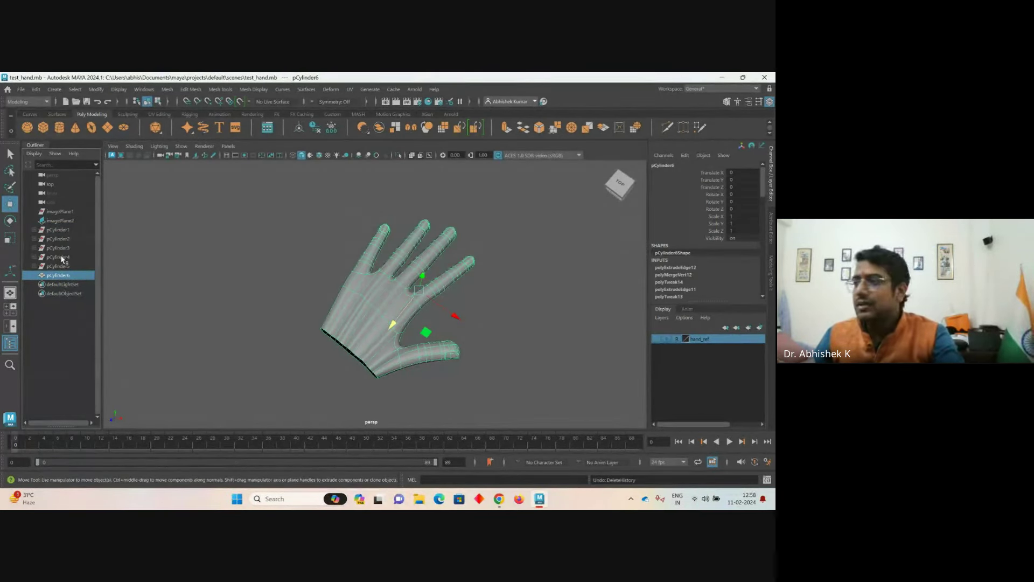
# - Delete the hand mesh's construction history and rename the mesh palm
pyautogui.click(35, 90)
pyautogui.click(172, 208)
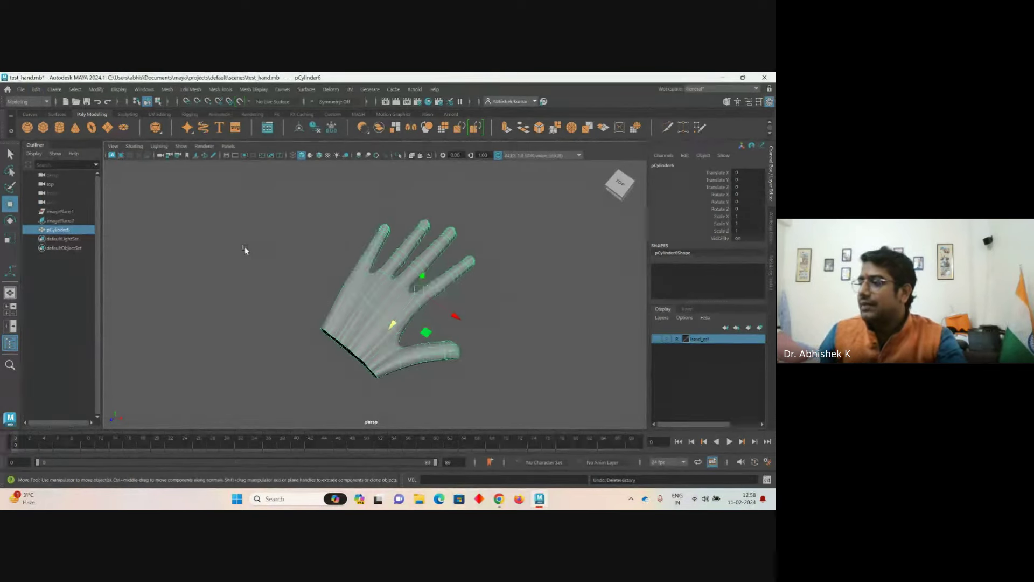
pyautogui.doubleClick(66, 230)
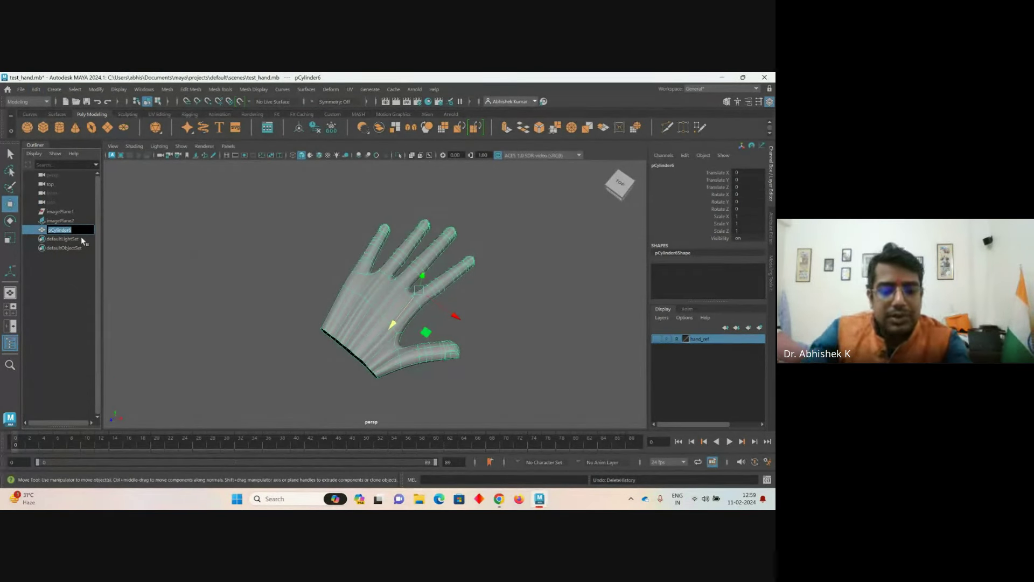
pyautogui.write('pa')
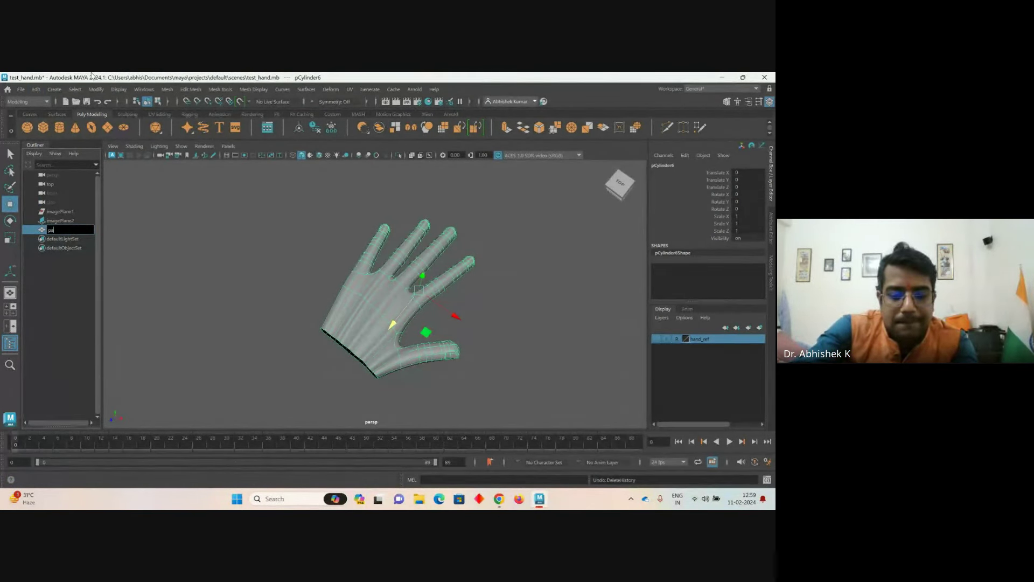
pyautogui.write('lm')
pyautogui.press('Return')
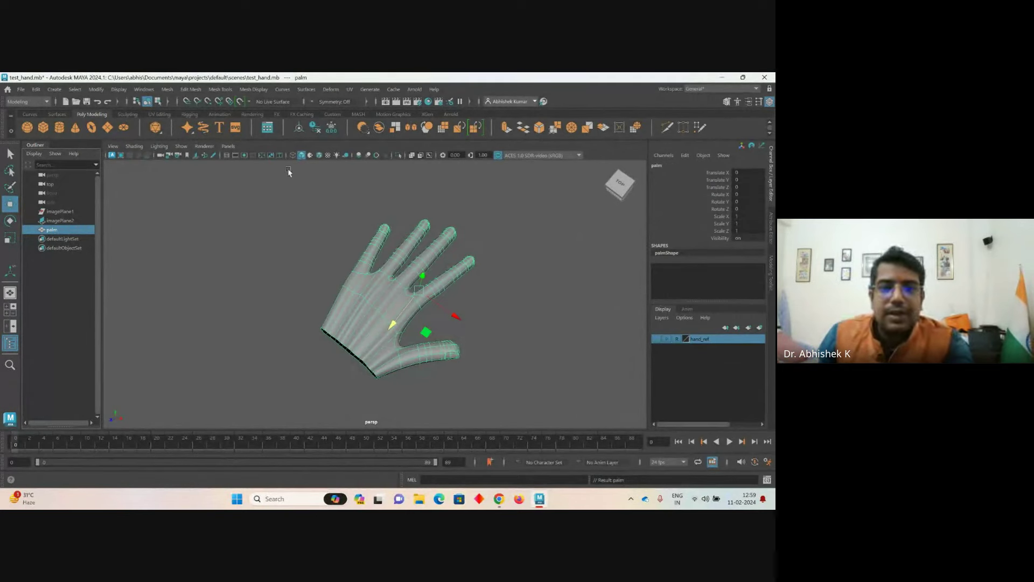
pyautogui.click(215, 260)
pyautogui.click(338, 323)
pyautogui.keyDown('alt'); pyautogui.moveTo(312, 331); pyautogui.dragTo(278, 328); pyautogui.keyUp('alt')
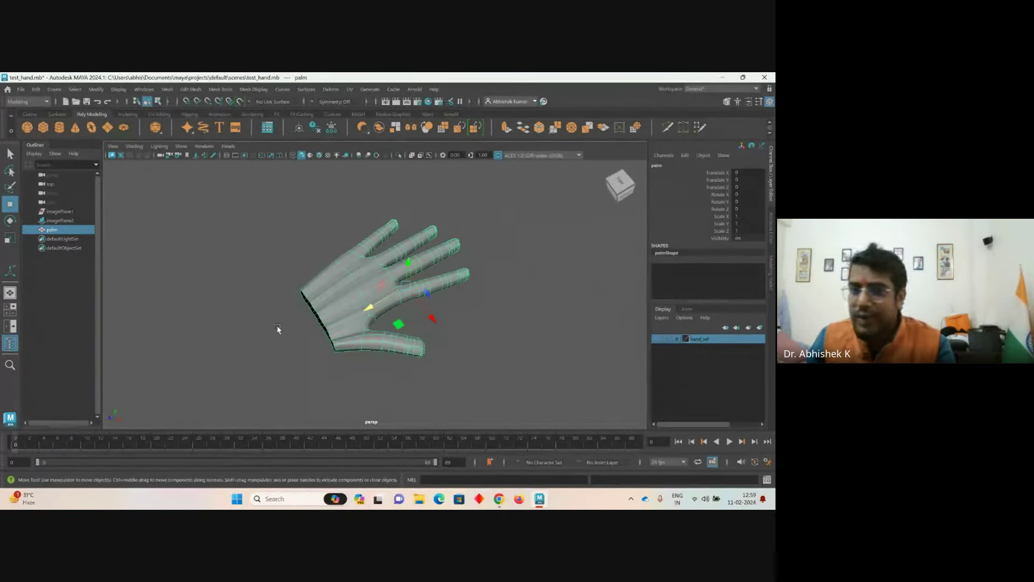
pyautogui.click(279, 324)
pyautogui.click(328, 300)
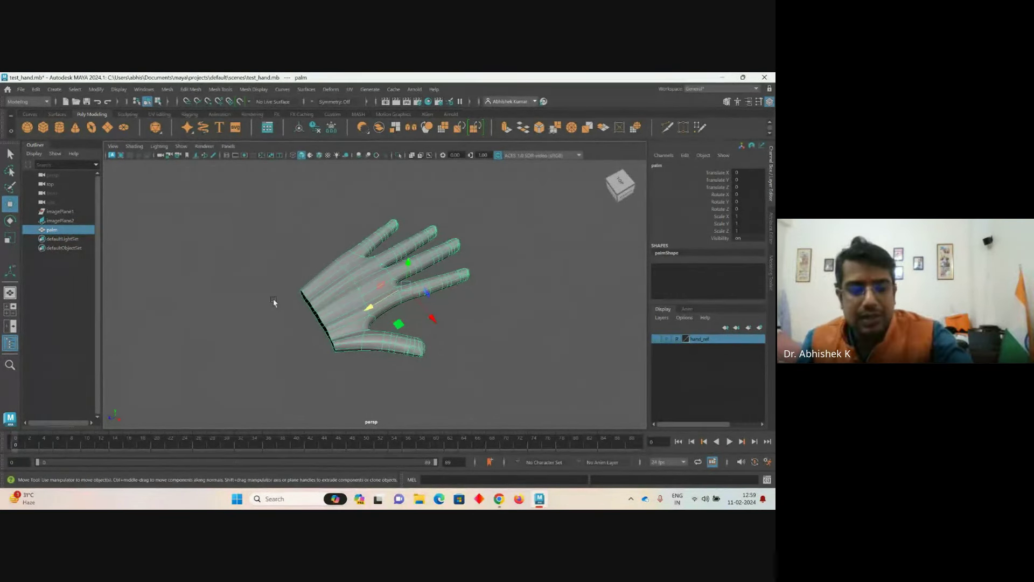
# - Switch the palm mesh to vertex editing and reposition the open wrist-border vertices beside the thumb's base
pyautogui.click(228, 329)
pyautogui.keyDown('alt'); pyautogui.moveTo(229, 328); pyautogui.dragTo(370, 353); pyautogui.keyUp('alt')
pyautogui.click(321, 314)
pyautogui.moveTo(396, 243); pyautogui.dragTo(319, 221, button='right')
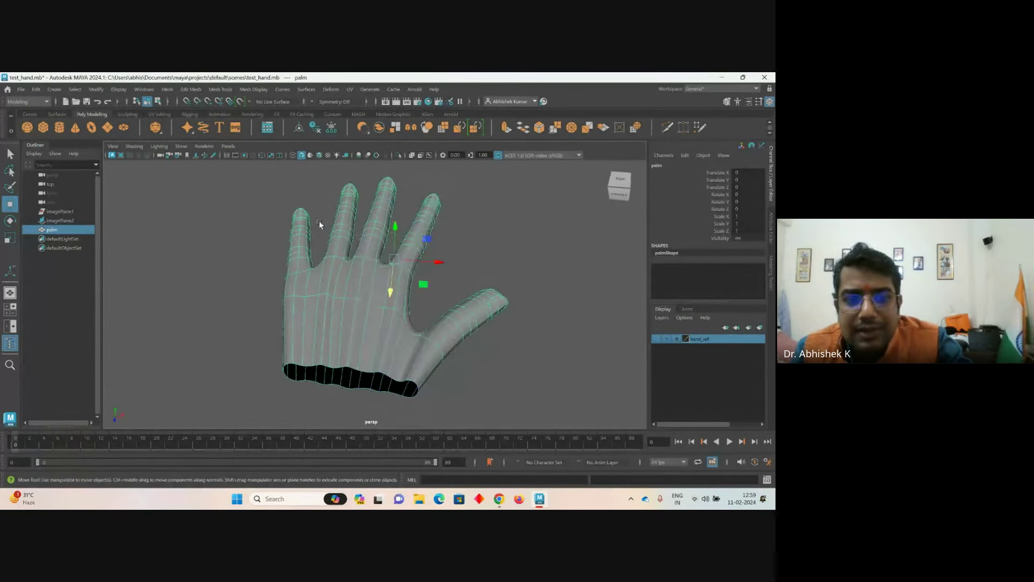
pyautogui.keyDown('alt'); pyautogui.moveTo(379, 358); pyautogui.dragTo(408, 358); pyautogui.keyUp('alt')
pyautogui.click(414, 359)
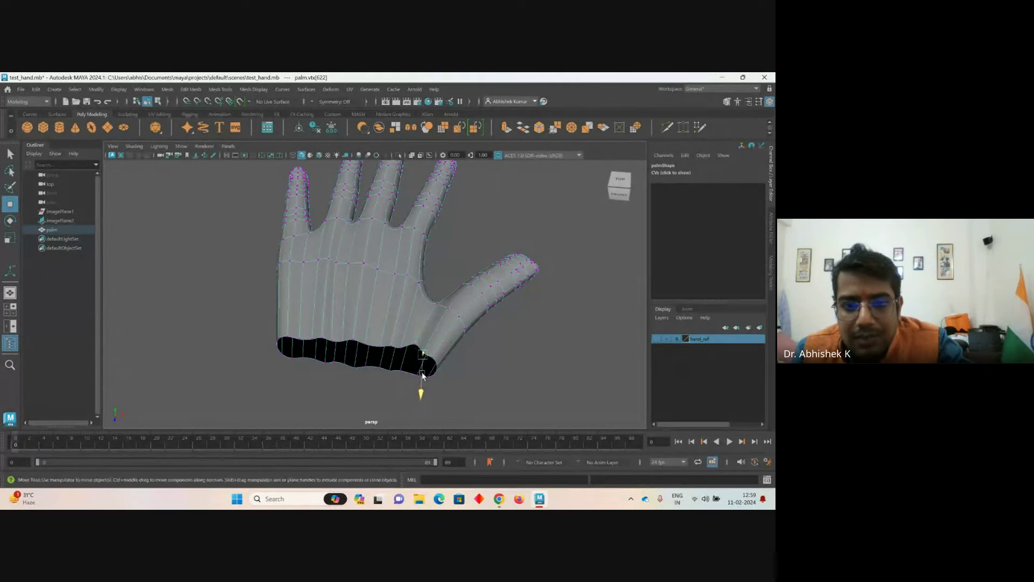
pyautogui.click(430, 343)
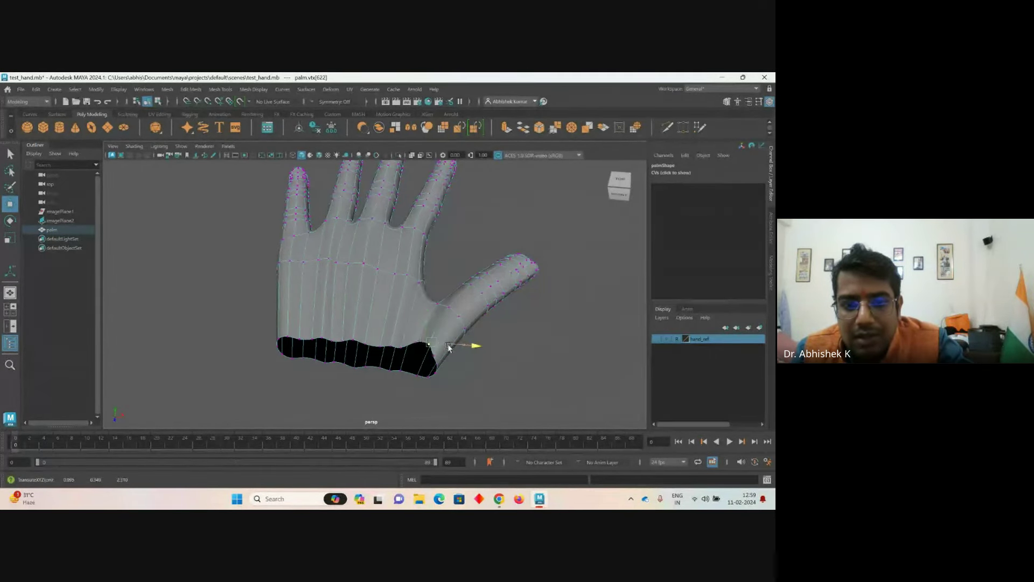
pyautogui.click(415, 357)
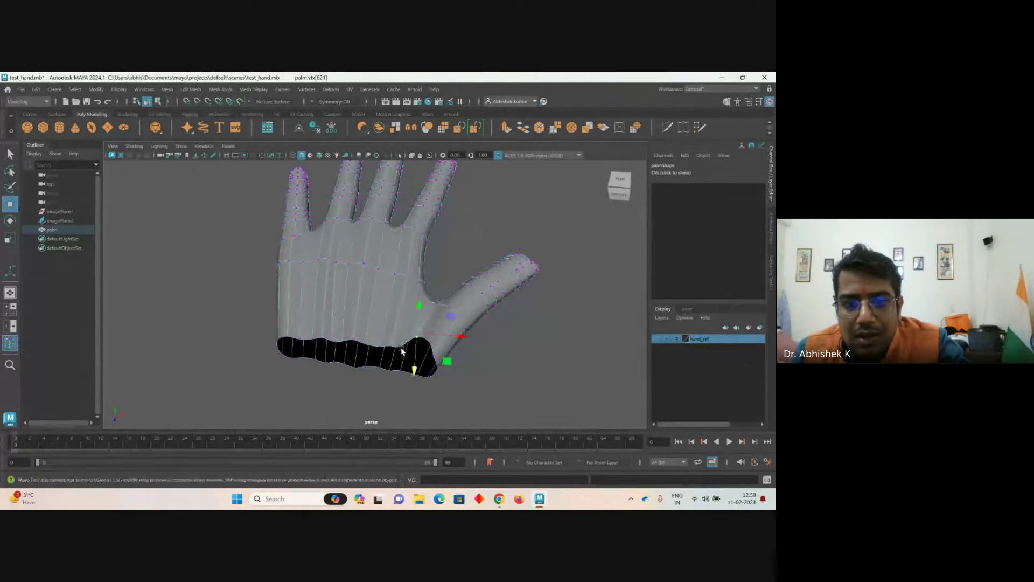
pyautogui.click(400, 349)
# - Reposition the upper wrist-border vertices where the palm meets the thumb's base, bringing the notch closer to the border line
pyautogui.moveTo(398, 360); pyautogui.dragTo(394, 344)
pyautogui.keyDown('alt'); pyautogui.moveTo(435, 358); pyautogui.dragTo(323, 353); pyautogui.keyUp('alt')
pyautogui.click(338, 323)
pyautogui.click(318, 341)
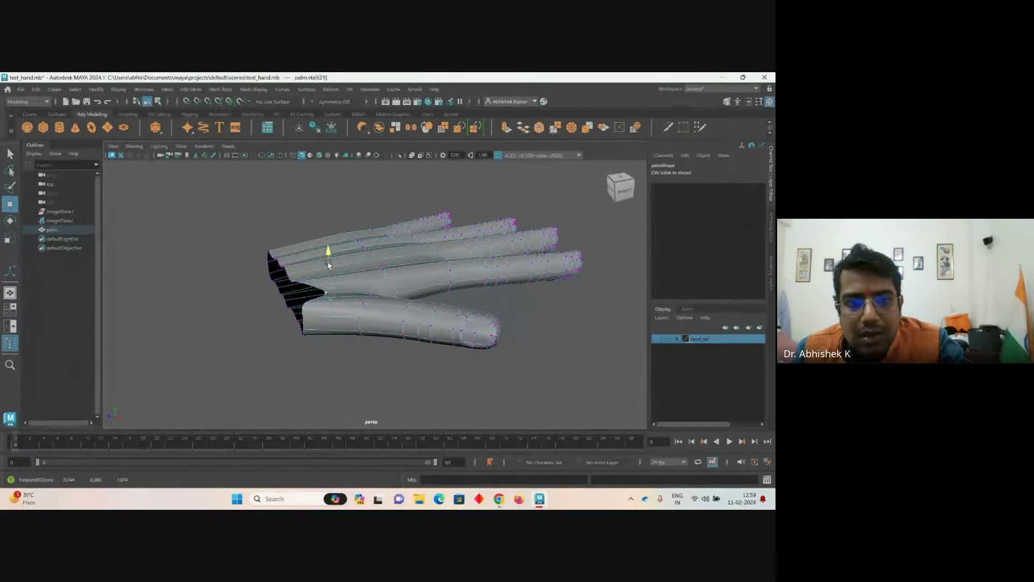
pyautogui.keyDown('alt'); pyautogui.moveTo(330, 269); pyautogui.dragTo(303, 312); pyautogui.keyUp('alt')
pyautogui.moveTo(286, 353)
pyautogui.mouseDown()
pyautogui.moveTo(267, 360)
pyautogui.moveTo(290, 346)
pyautogui.mouseUp()
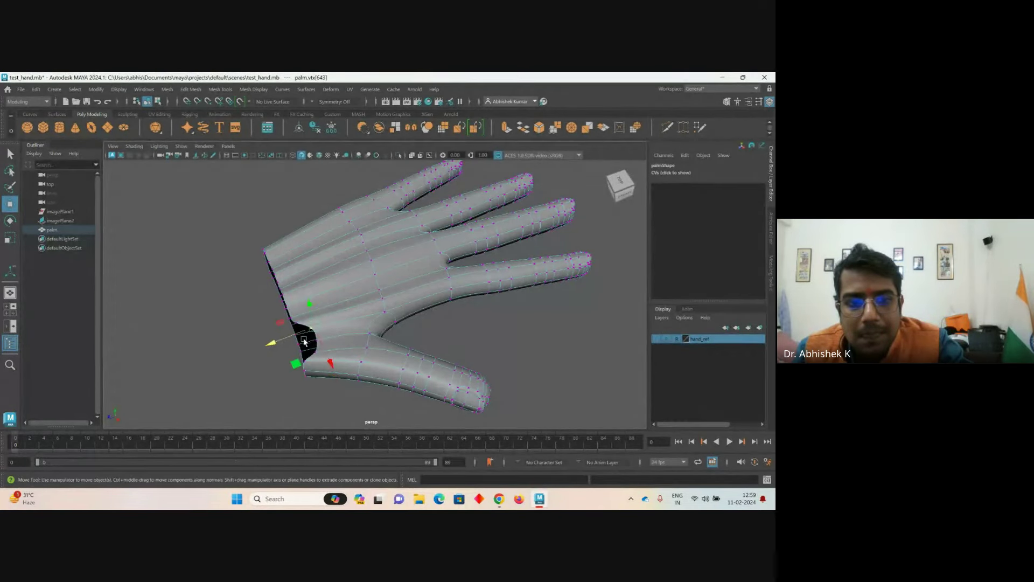
# - Pull the remaining inset vertices beside the thumb's base out to the wrist border and return the palm mesh to object mode
pyautogui.click(314, 343)
pyautogui.click(315, 342)
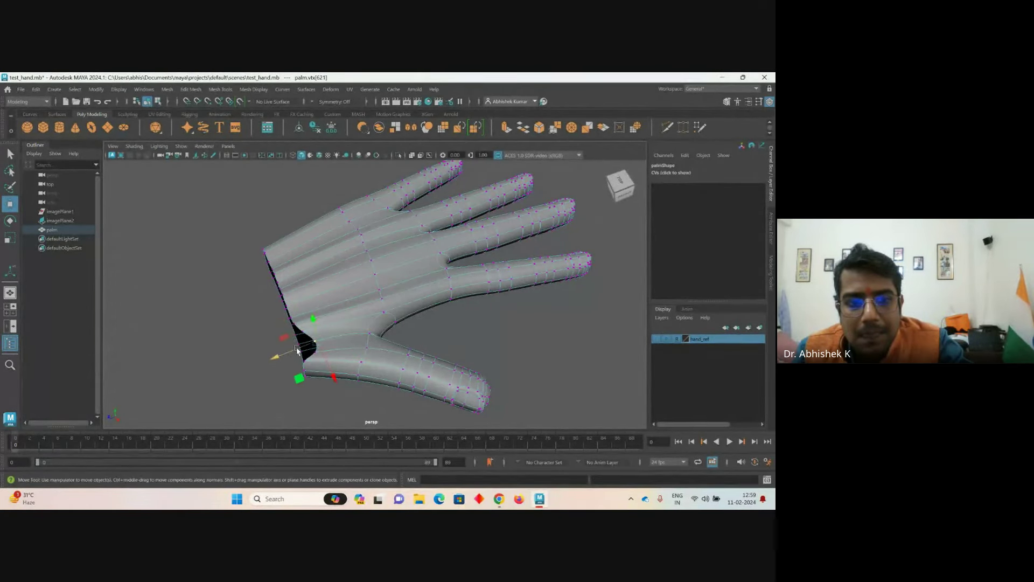
pyautogui.moveTo(295, 350)
pyautogui.mouseDown()
pyautogui.moveTo(280, 348)
pyautogui.moveTo(293, 362)
pyautogui.moveTo(285, 365)
pyautogui.mouseUp()
pyautogui.click(313, 354)
pyautogui.keyDown('alt'); pyautogui.moveTo(376, 338); pyautogui.dragTo(347, 232); pyautogui.keyUp('alt')
pyautogui.press('F8')
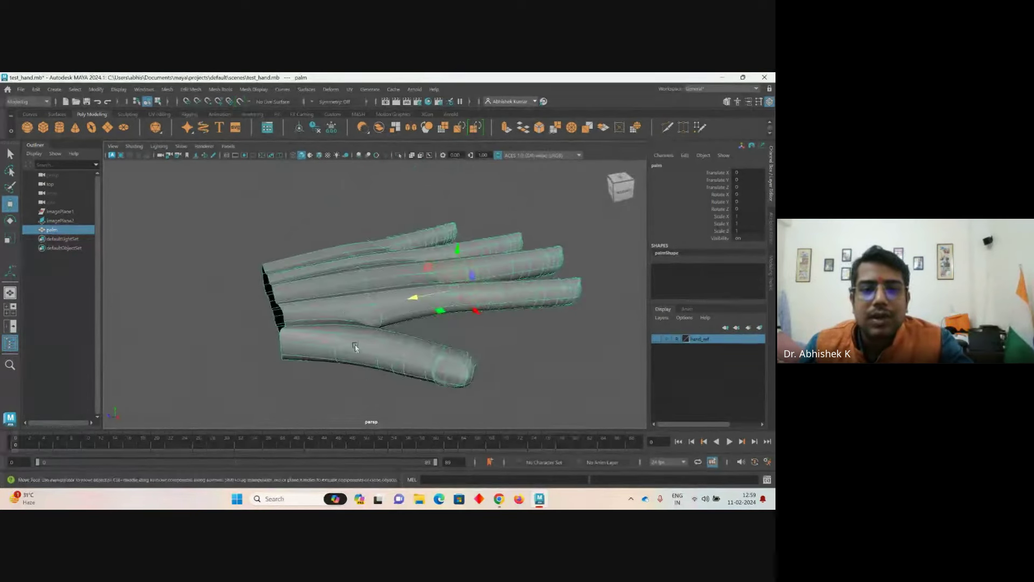
pyautogui.moveTo(347, 232); pyautogui.dragTo(350, 261, button='right')
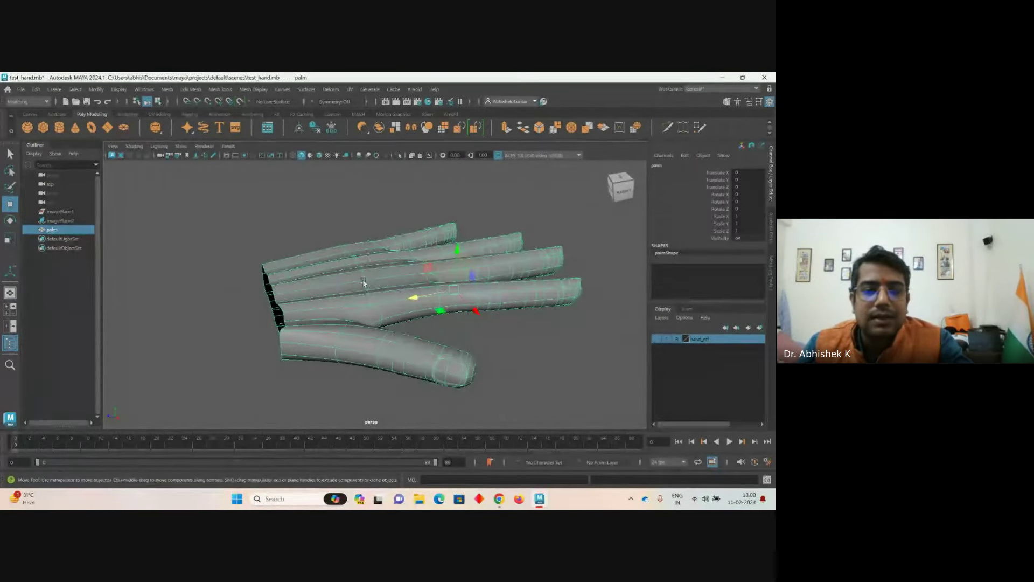
# - Open the planar UV mapping options for the palm mesh and set the projection direction to the Y axis
pyautogui.click(350, 90)
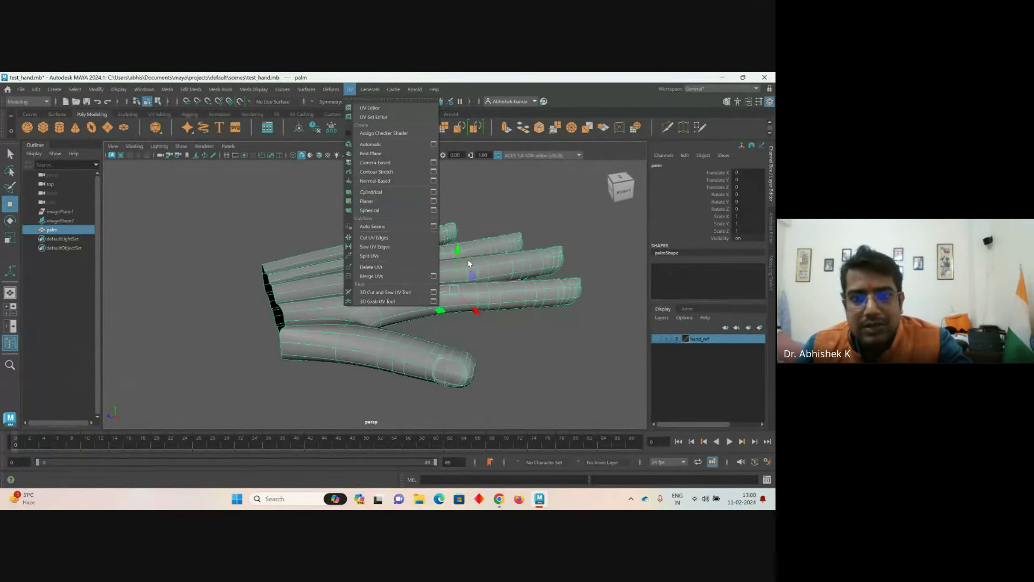
pyautogui.click(491, 213)
pyautogui.click(411, 296)
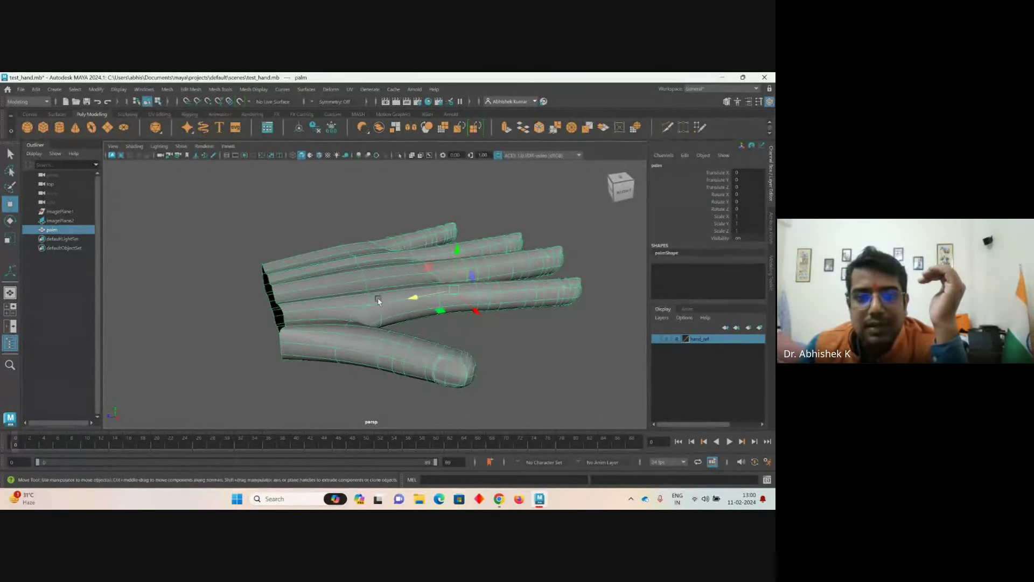
pyautogui.click(349, 89)
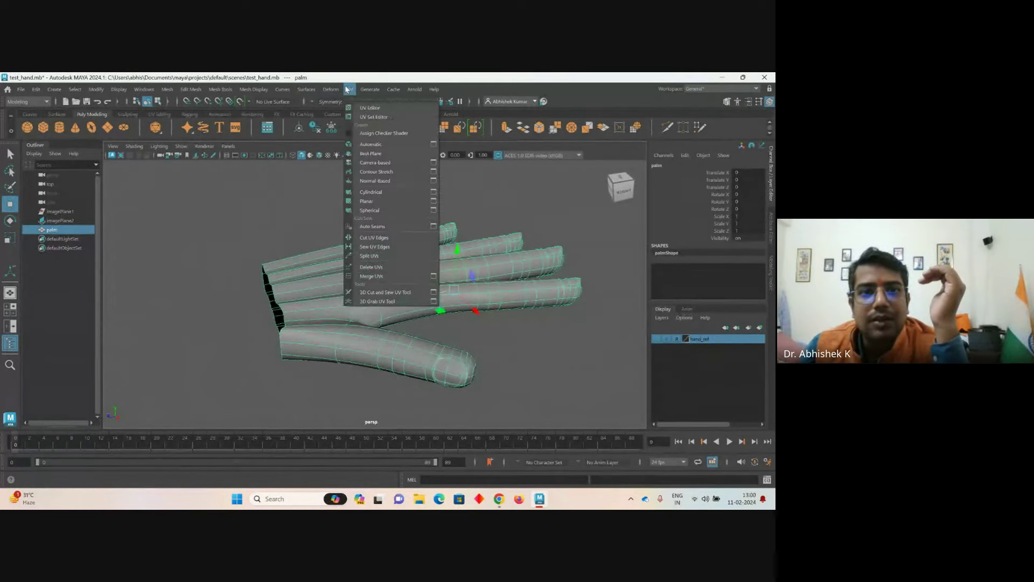
pyautogui.click(434, 201)
pyautogui.moveTo(398, 227); pyautogui.dragTo(623, 125)
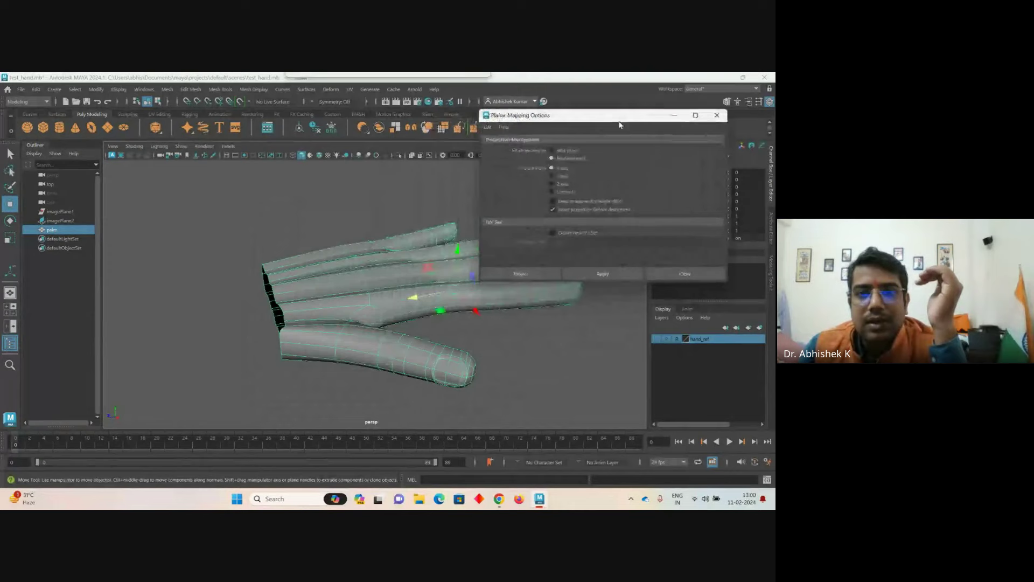
pyautogui.click(557, 175)
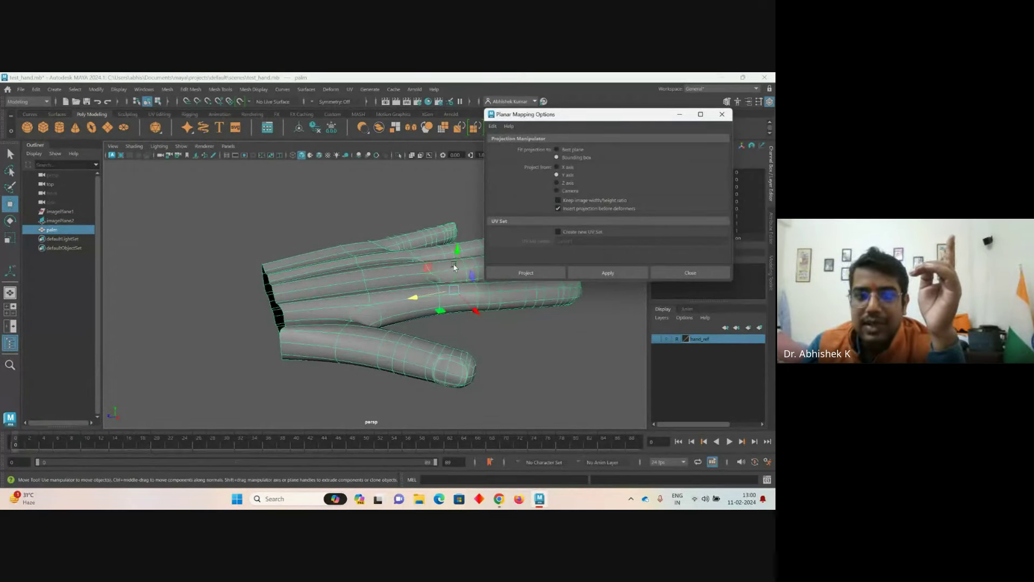
# - Try applying the Y-axis planar projection to the palm mesh, close its options, and undo the projection
pyautogui.click(600, 279)
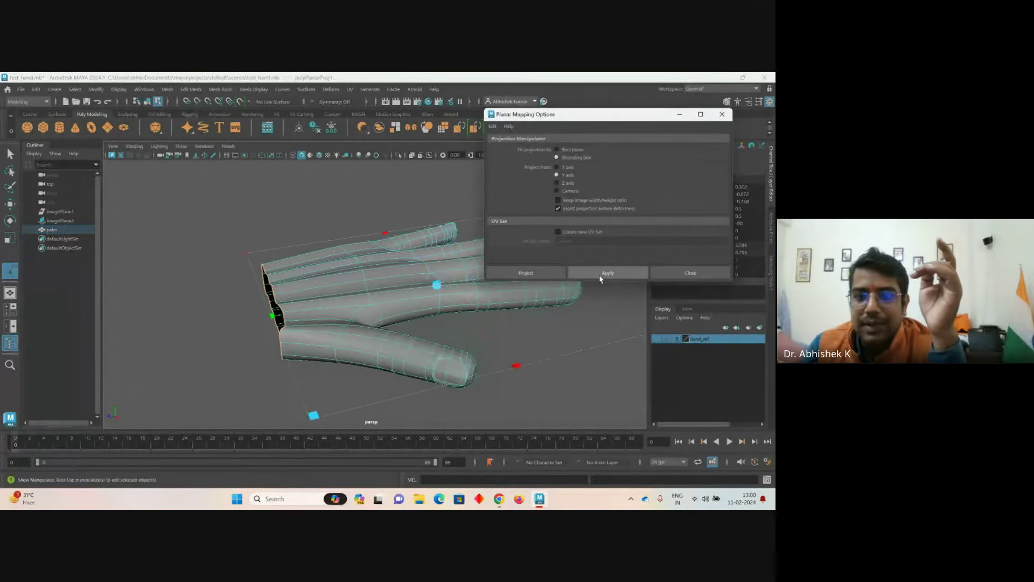
pyautogui.click(689, 272)
pyautogui.click(628, 353)
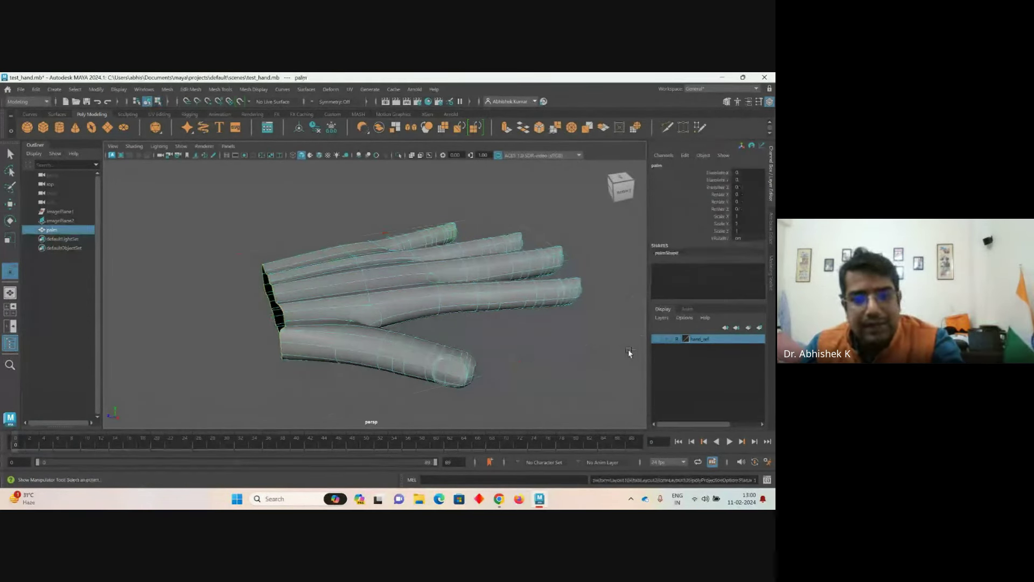
pyautogui.click(415, 300)
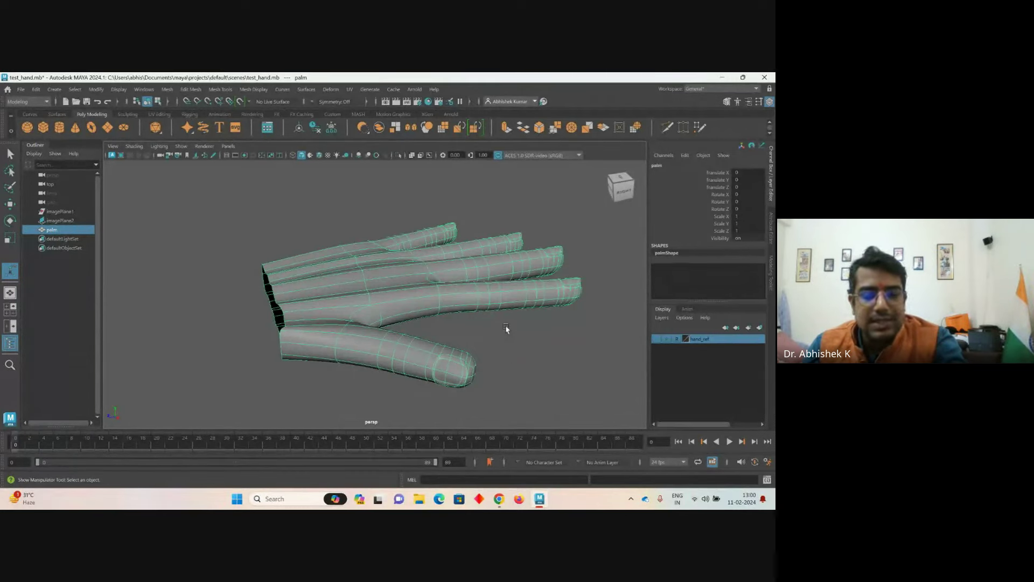
# - Switch from the perspective view to the four-view layout and adjust the pane sizes
pyautogui.press('space')
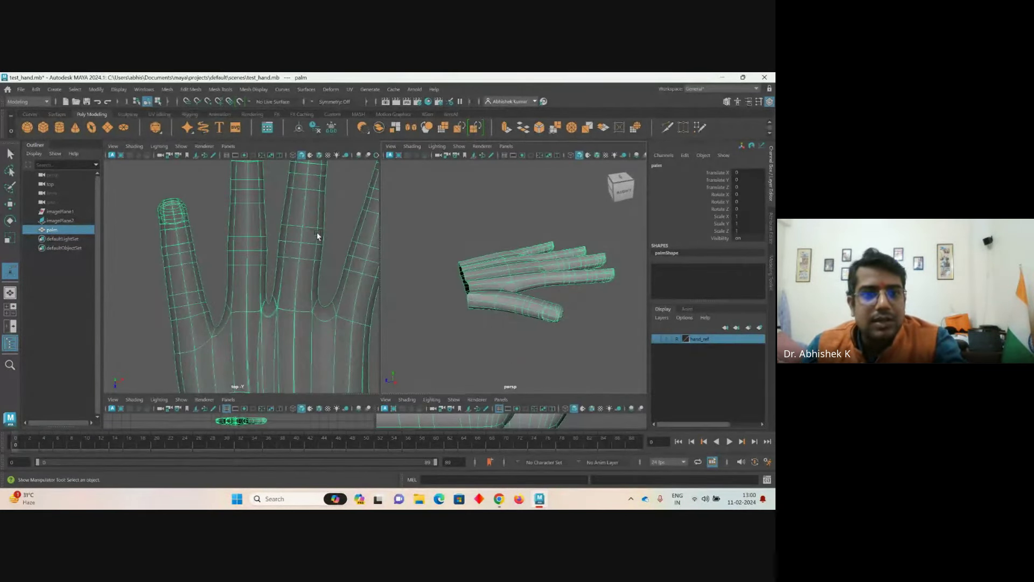
pyautogui.keyDown('alt'); pyautogui.moveTo(417, 337); pyautogui.dragTo(383, 385, button='right'); pyautogui.keyUp('alt')
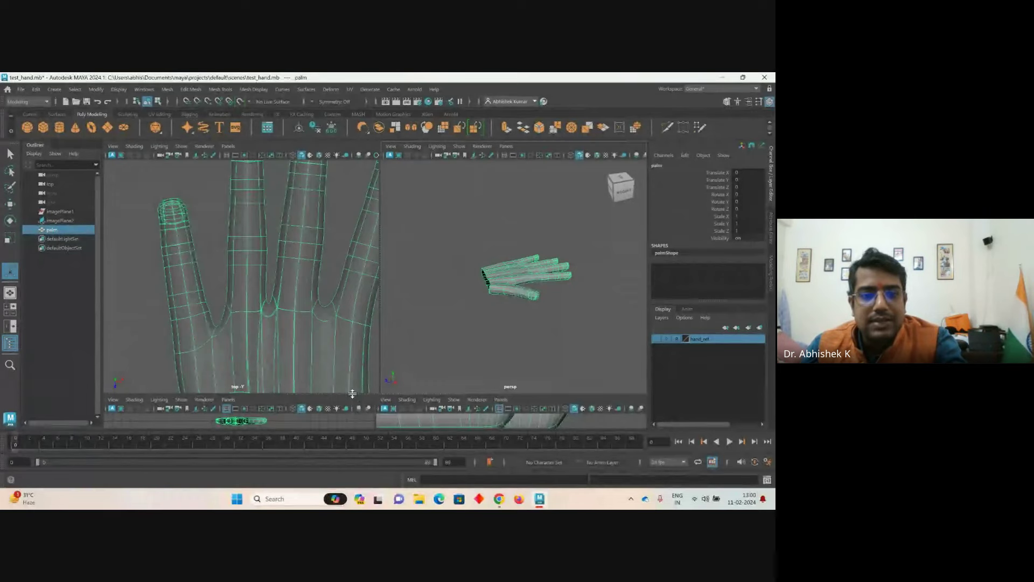
pyautogui.moveTo(351, 395); pyautogui.dragTo(353, 349)
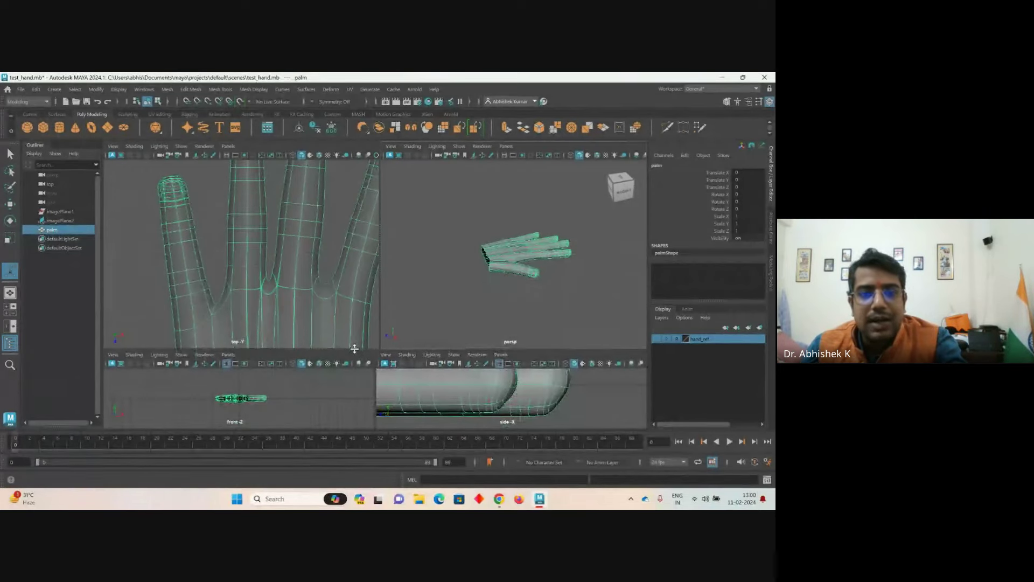
# - Try viewing the palm's UVs in a separate, reduced UV Editor window and close it
pyautogui.click(349, 90)
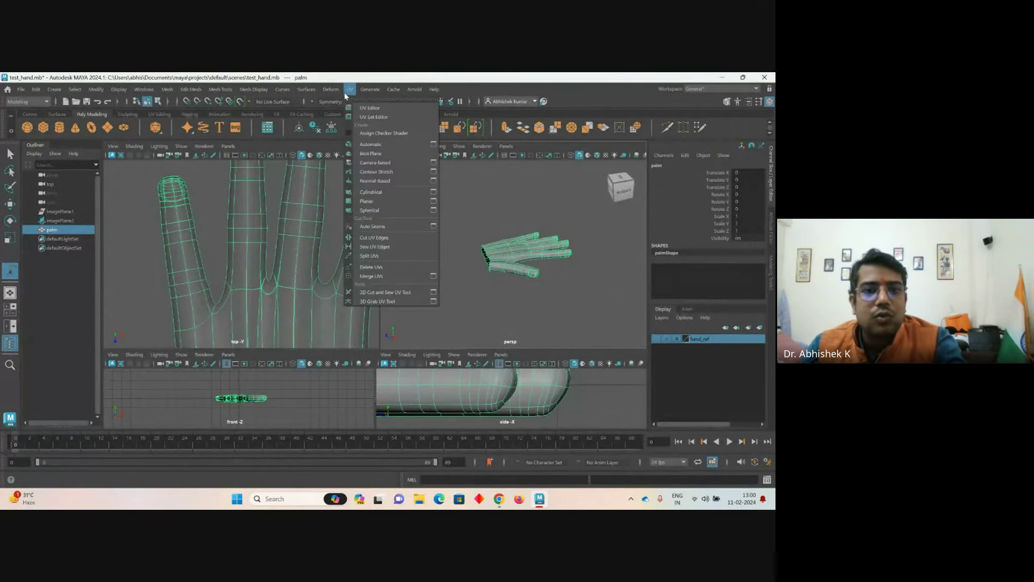
pyautogui.click(370, 107)
pyautogui.moveTo(706, 133); pyautogui.dragTo(646, 133)
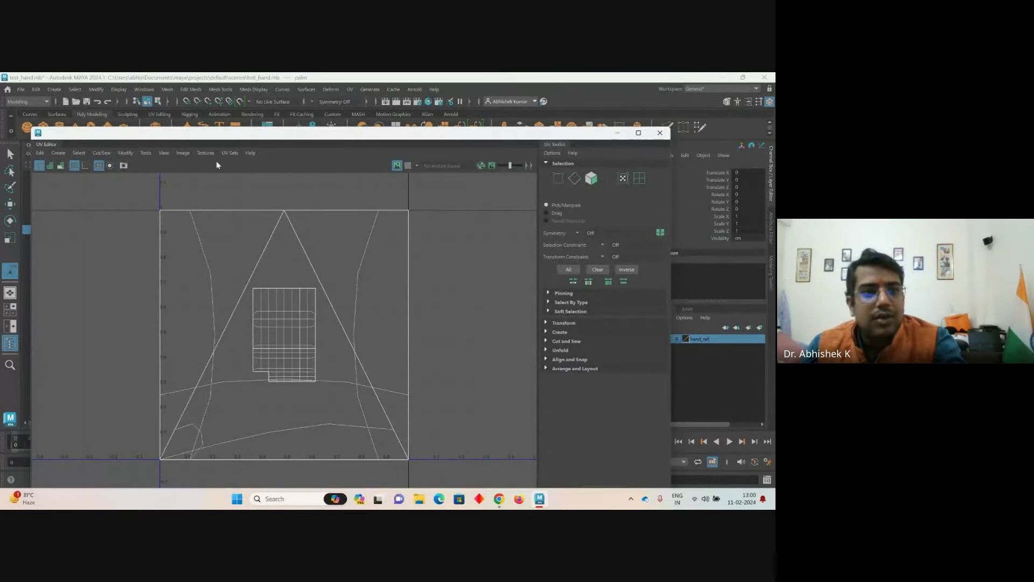
pyautogui.moveTo(31, 128); pyautogui.dragTo(359, 203)
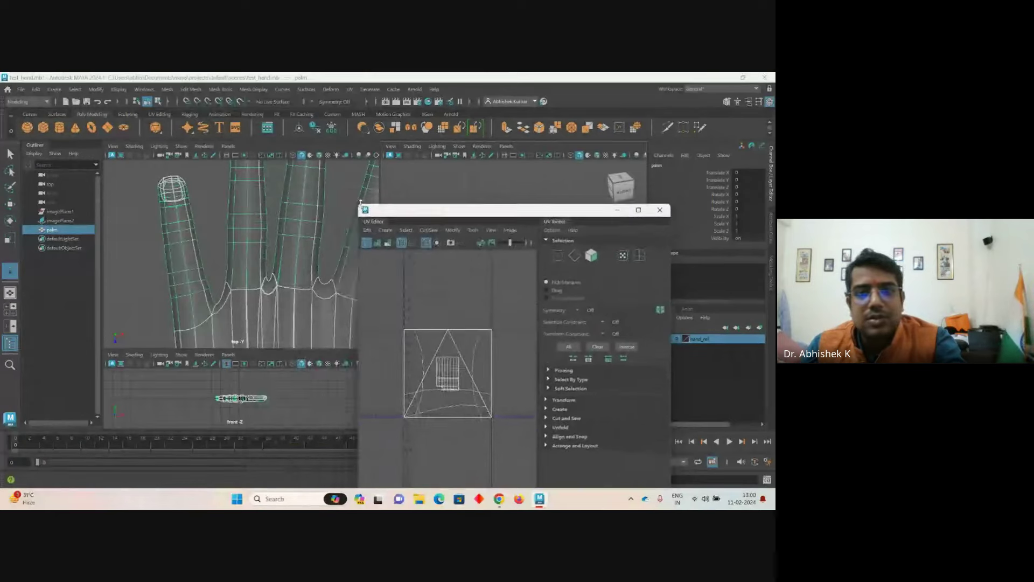
pyautogui.moveTo(420, 215); pyautogui.dragTo(185, 152)
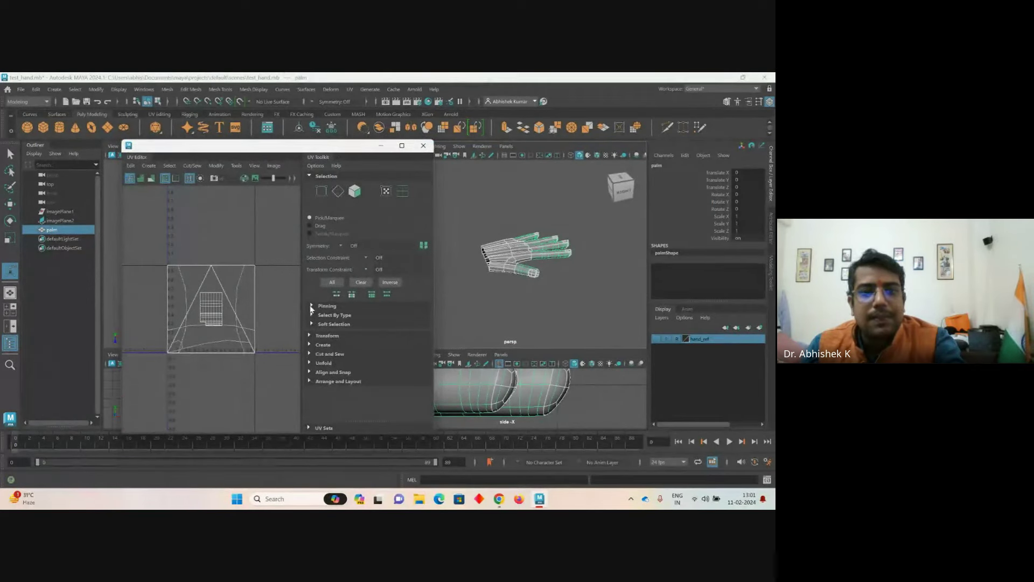
pyautogui.click(423, 149)
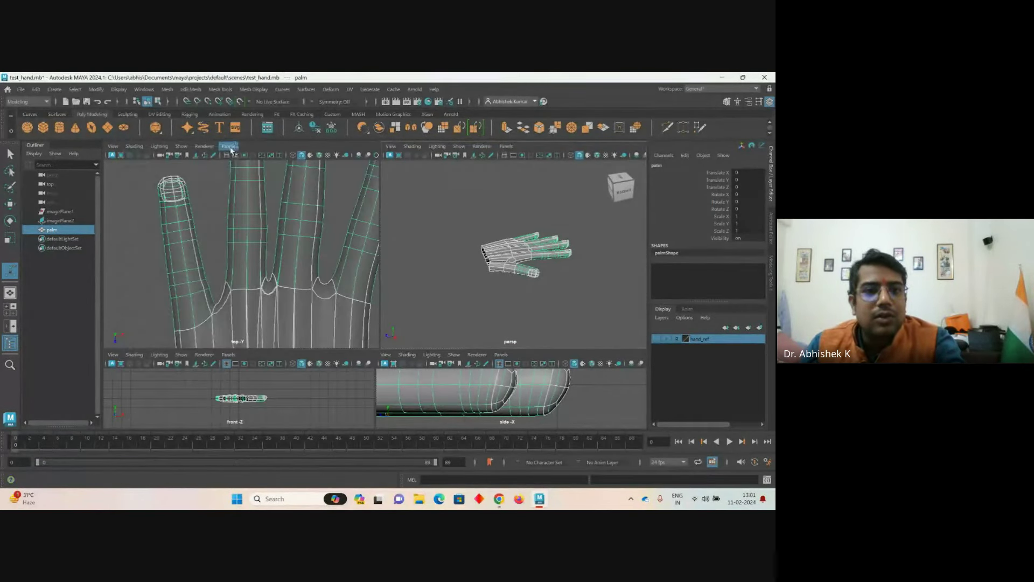
# - Replace the top view with a docked UV Editor and enlarge its pane beside the perspective view
pyautogui.click(228, 146)
pyautogui.moveTo(269, 194)
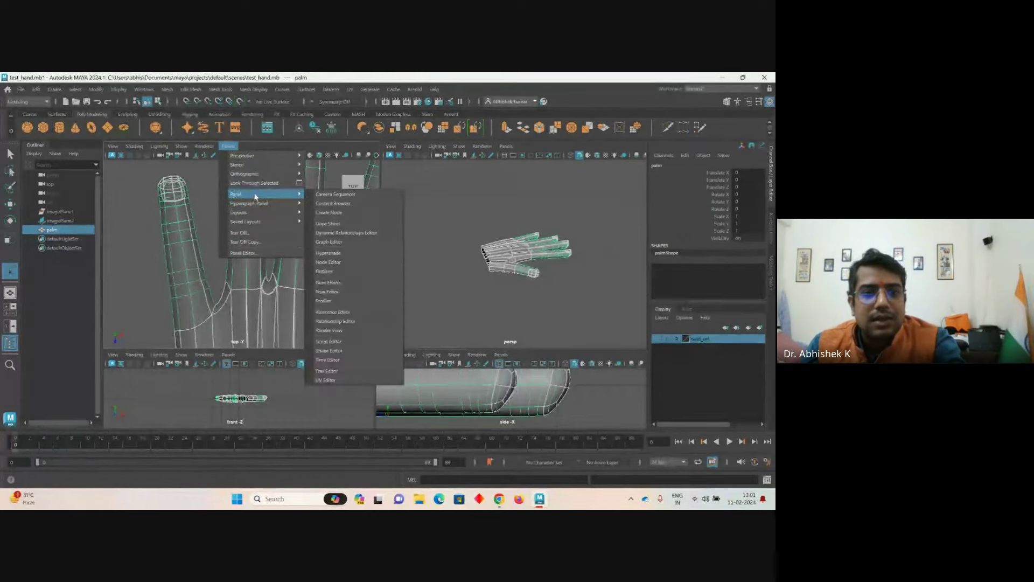
pyautogui.click(340, 379)
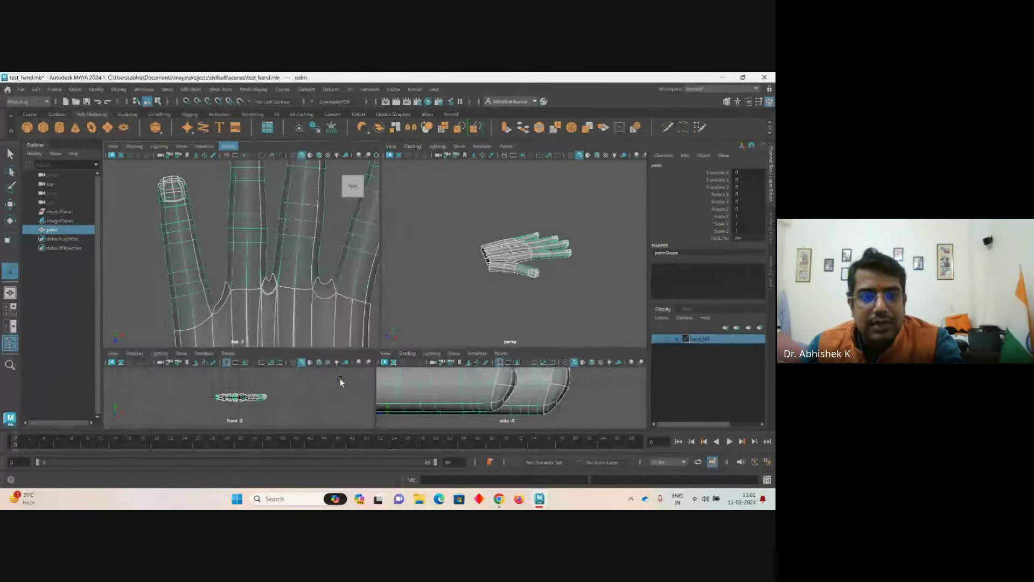
pyautogui.moveTo(312, 353); pyautogui.dragTo(330, 393)
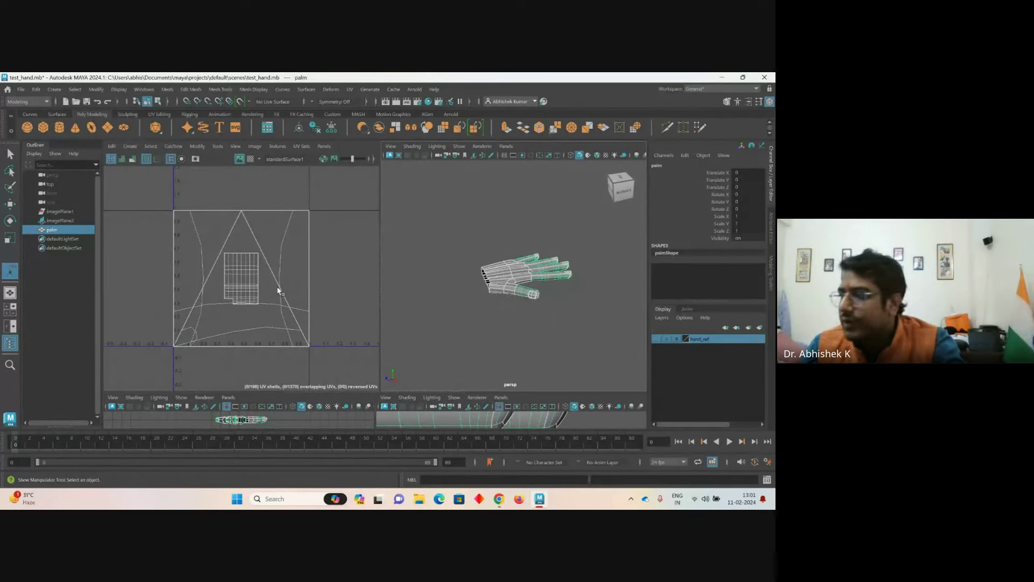
pyautogui.scroll(3, 451, 293)
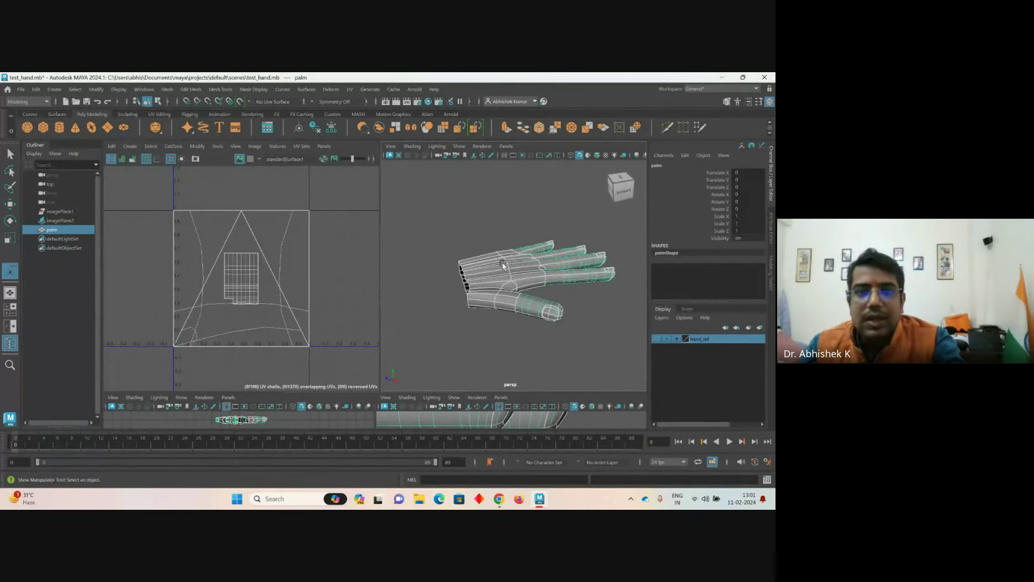
# - Project planar UVs onto the palm mesh from the Y axis, fitted to its bounding box
pyautogui.click(350, 90)
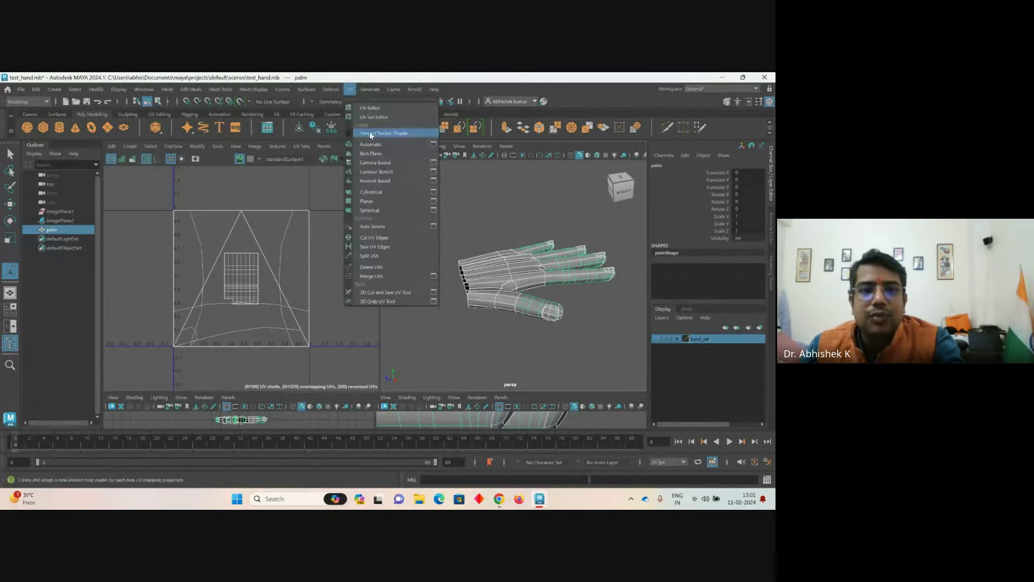
pyautogui.click(433, 200)
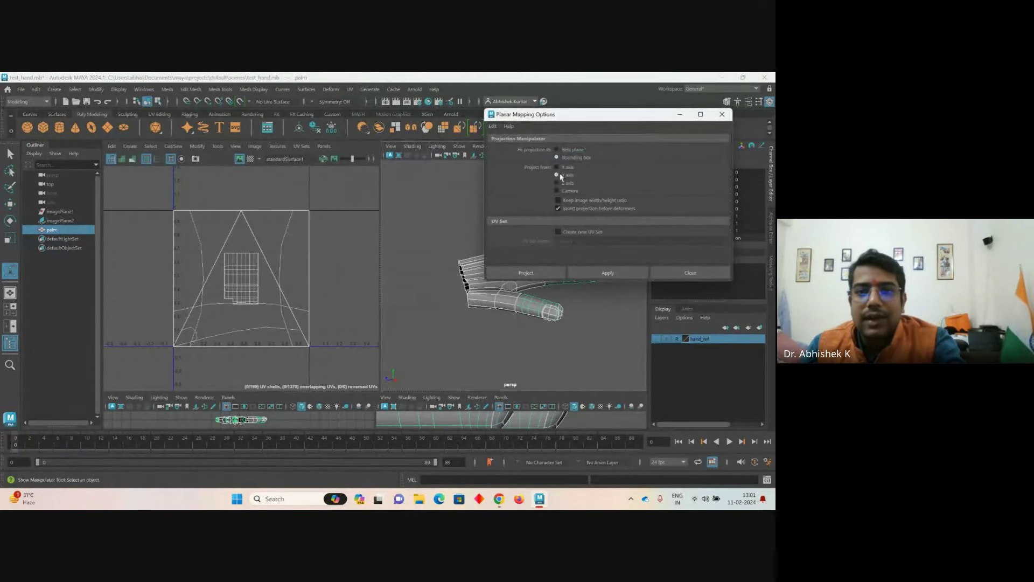
pyautogui.click(526, 272)
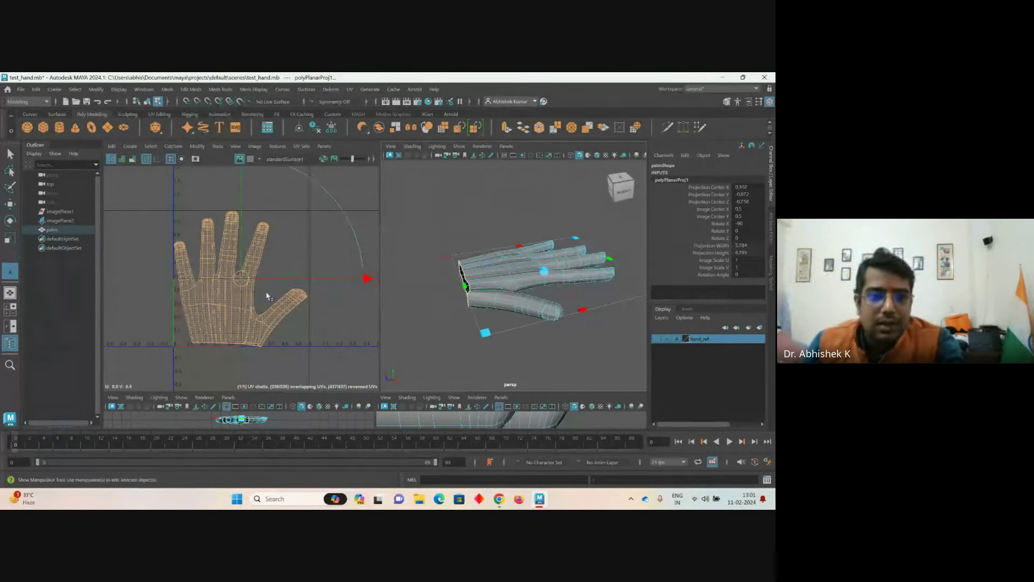
# - Check the hand's projected UV shell, reselect the palm mesh in object mode and save the scene
pyautogui.click(317, 325)
pyautogui.moveTo(248, 310); pyautogui.dragTo(301, 295, button='right')
pyautogui.click(232, 278)
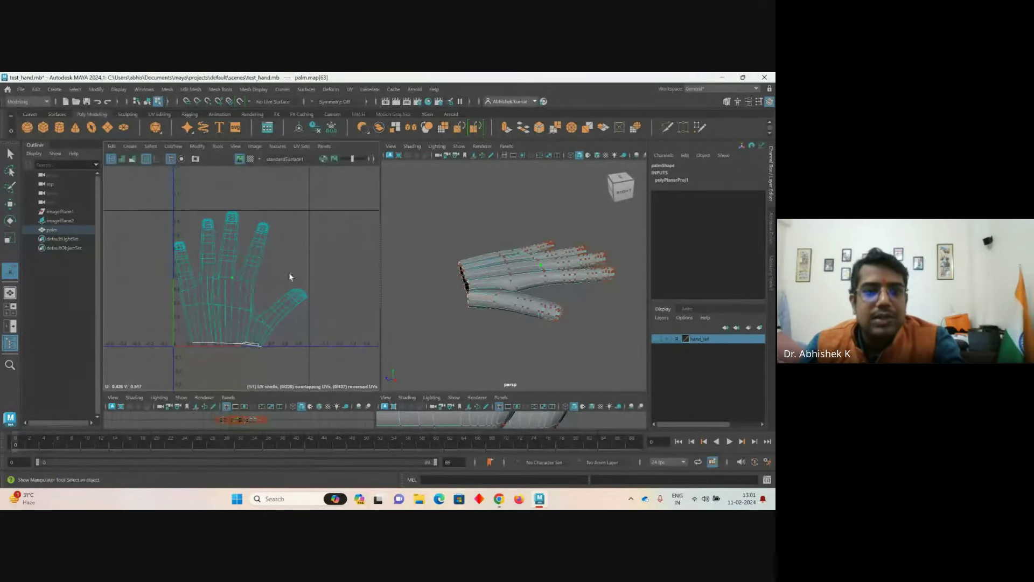
pyautogui.moveTo(509, 273); pyautogui.dragTo(555, 214, button='right')
pyautogui.click(555, 215)
pyautogui.click(509, 273)
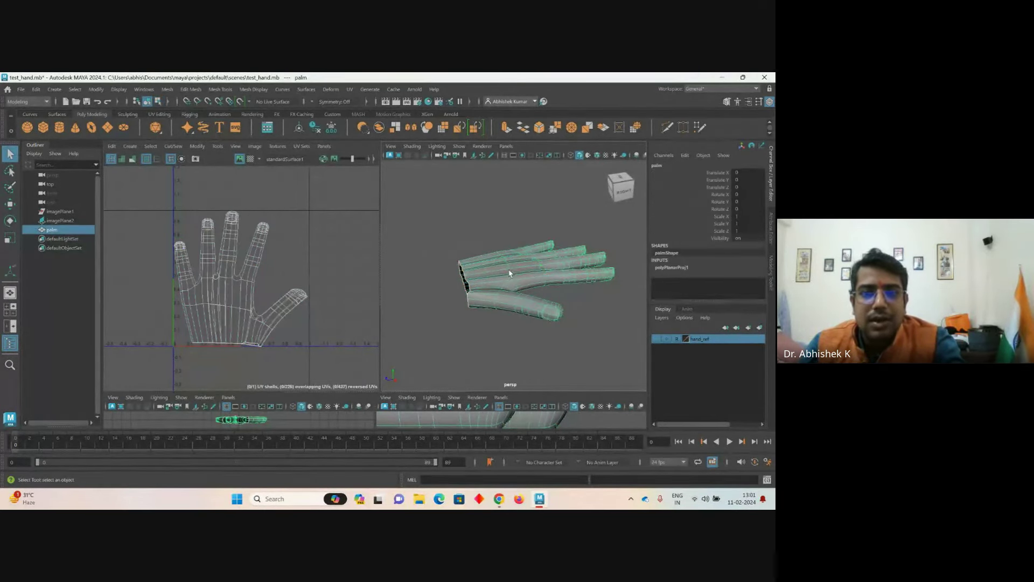
pyautogui.hotkey('ctrl', 's')
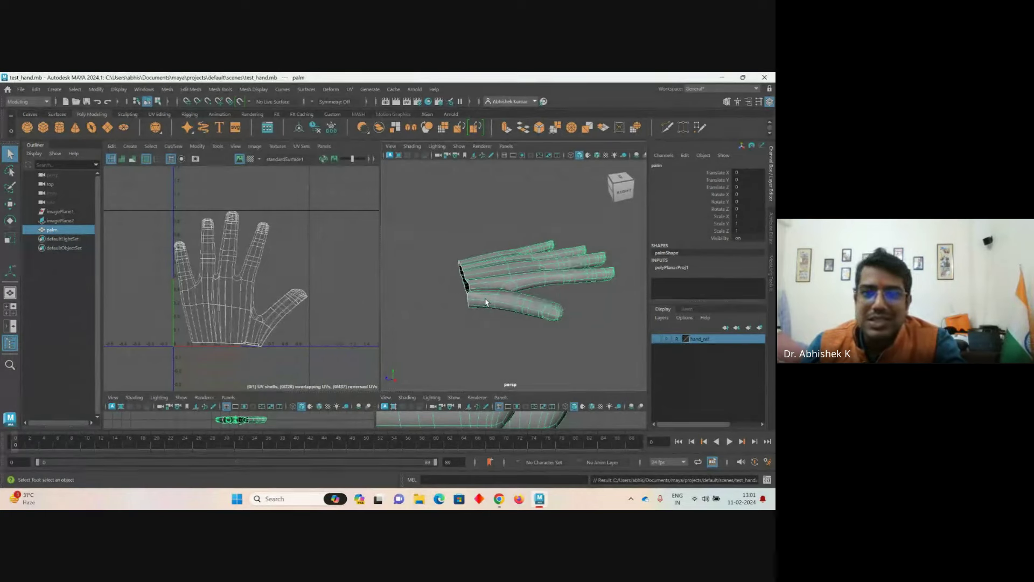
# - Open the Hypershade editor to work on the palm's material
pyautogui.click(118, 92)
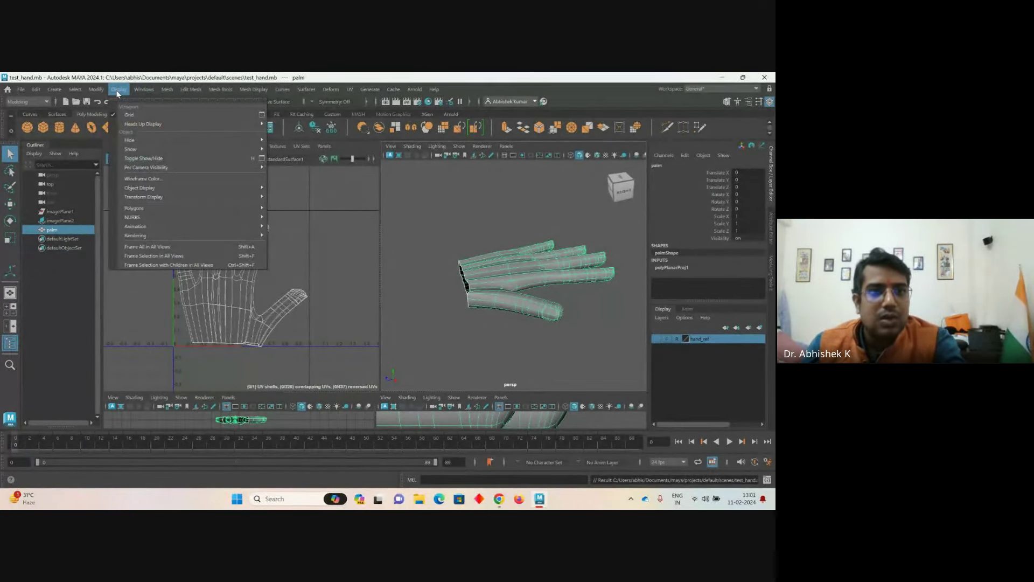
pyautogui.moveTo(144, 91)
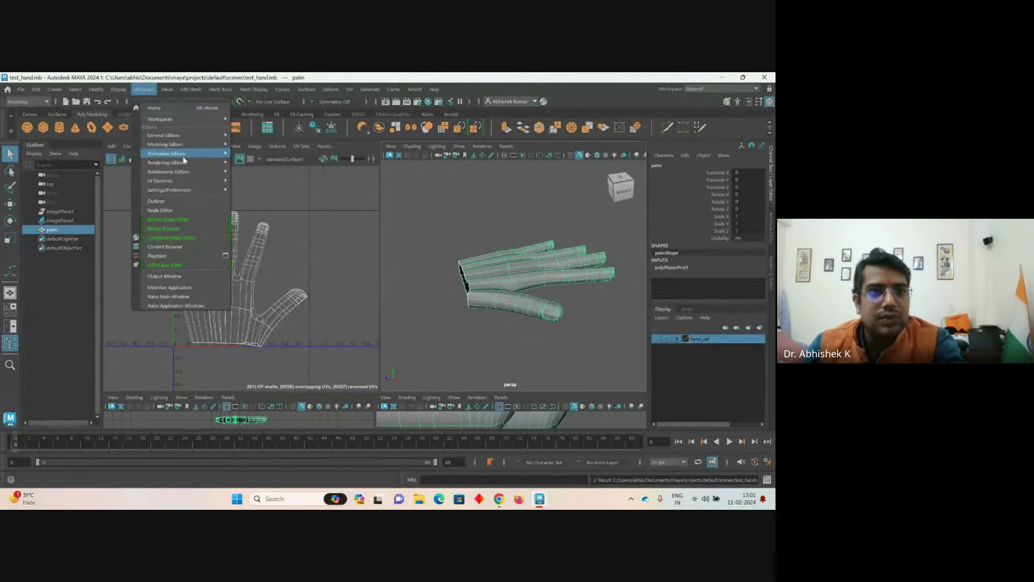
pyautogui.moveTo(185, 163)
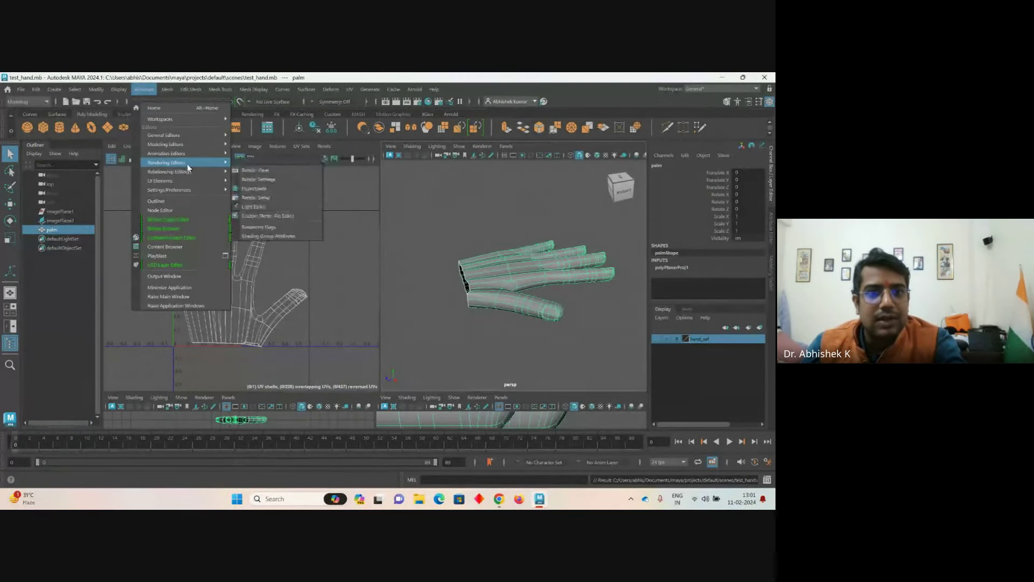
pyautogui.click(268, 189)
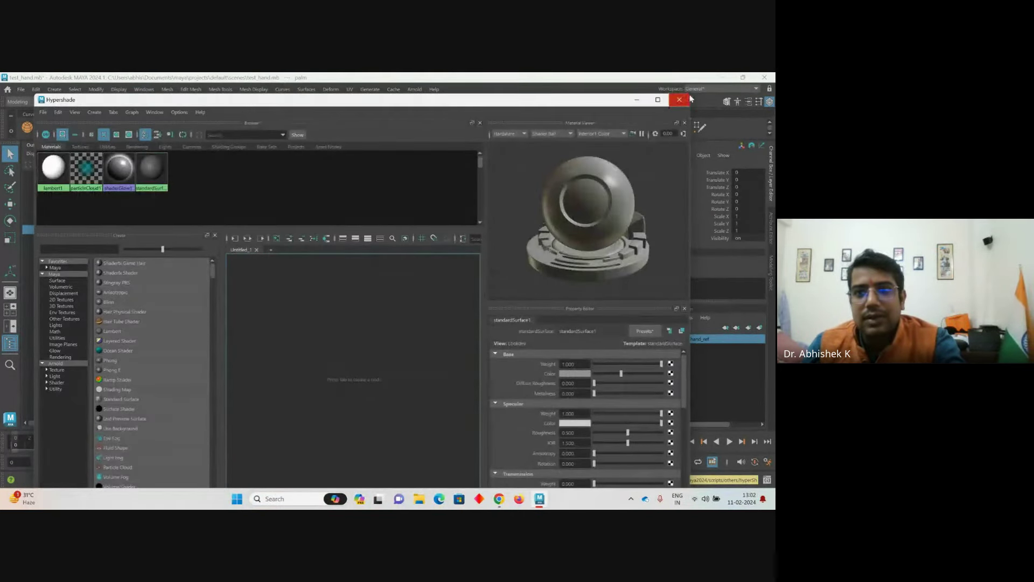
# - Close the Hypershade window and return to the palm mesh in the perspective view
pyautogui.click(657, 99)
pyautogui.moveTo(507, 192); pyautogui.dragTo(460, 178)
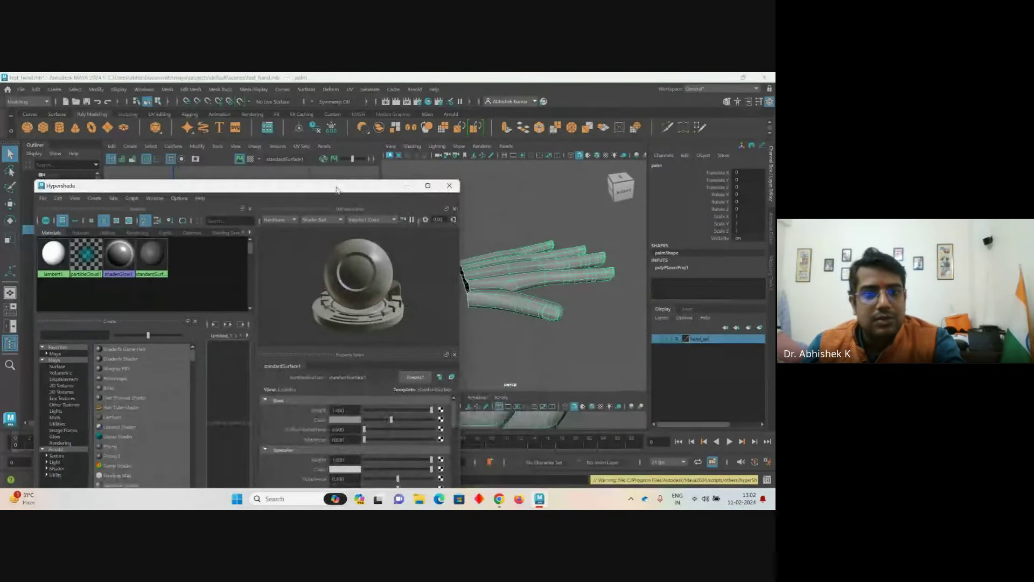
pyautogui.moveTo(337, 186); pyautogui.dragTo(303, 159)
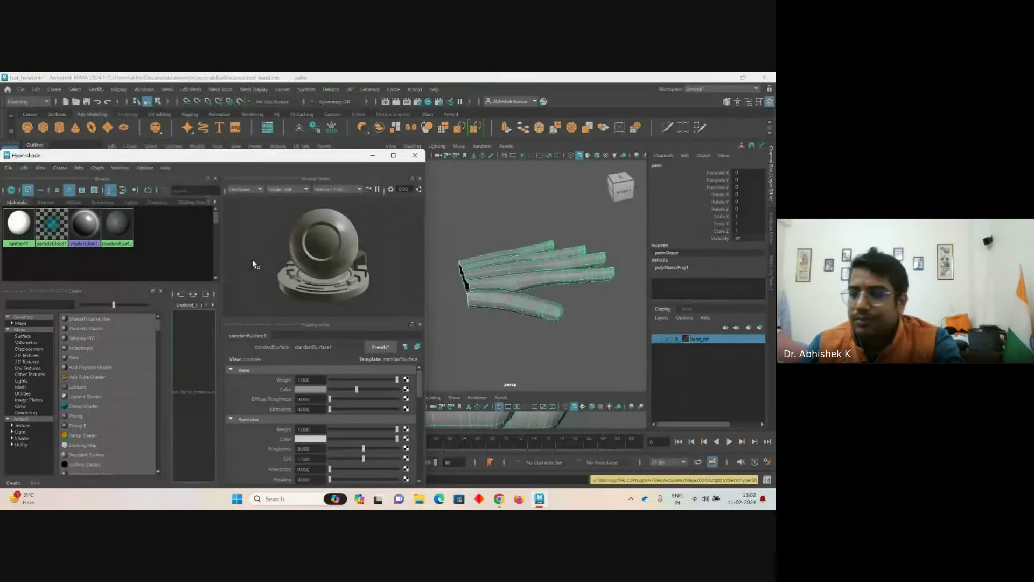
pyautogui.click(414, 155)
pyautogui.click(484, 303)
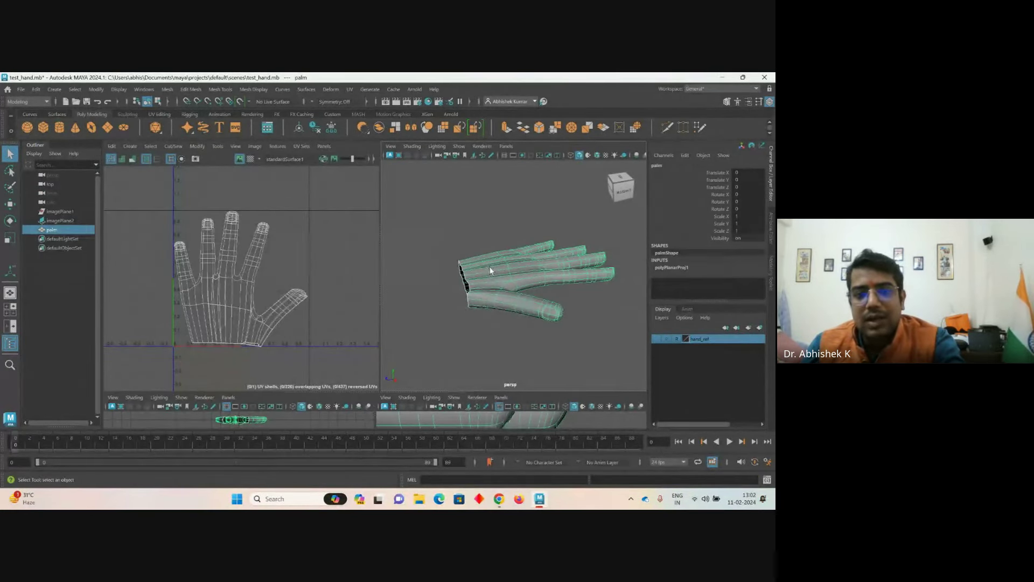
# - Assign a new Lambert material to the palm mesh and show the material's attributes in a widened Attribute Editor
pyautogui.moveTo(491, 271); pyautogui.dragTo(486, 464, button='right')
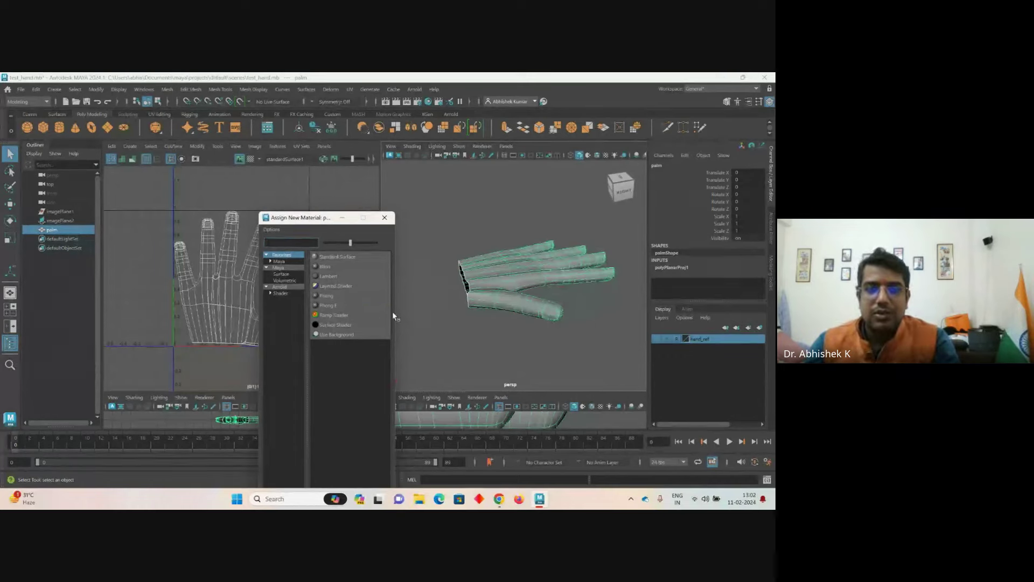
pyautogui.click(323, 276)
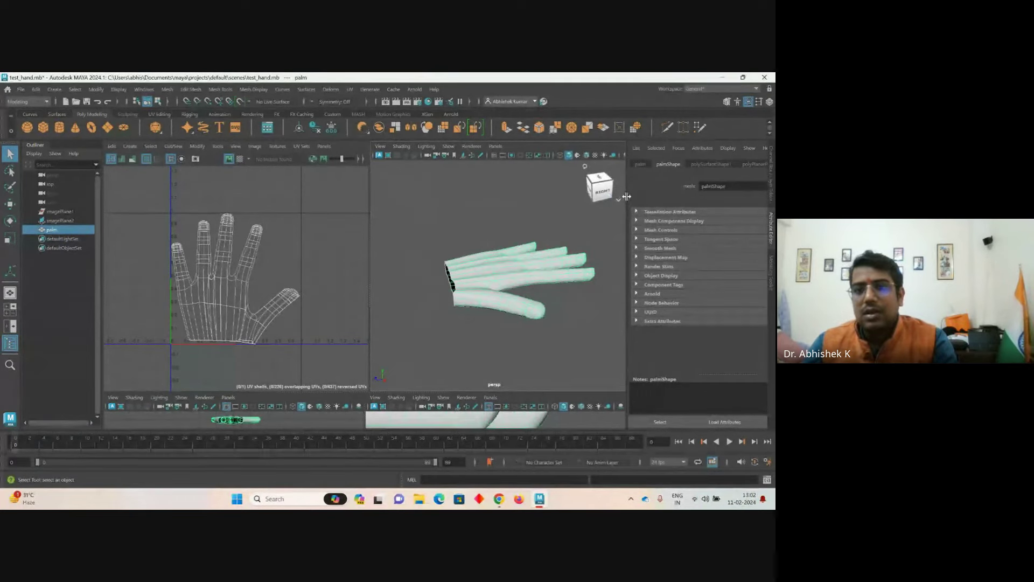
pyautogui.moveTo(627, 196); pyautogui.dragTo(543, 196)
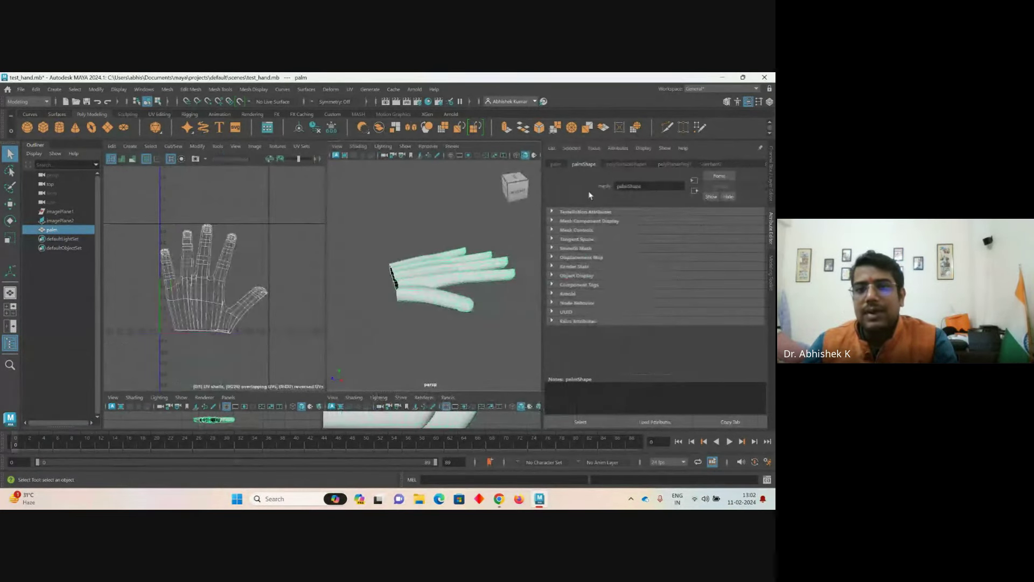
pyautogui.doubleClick(653, 186)
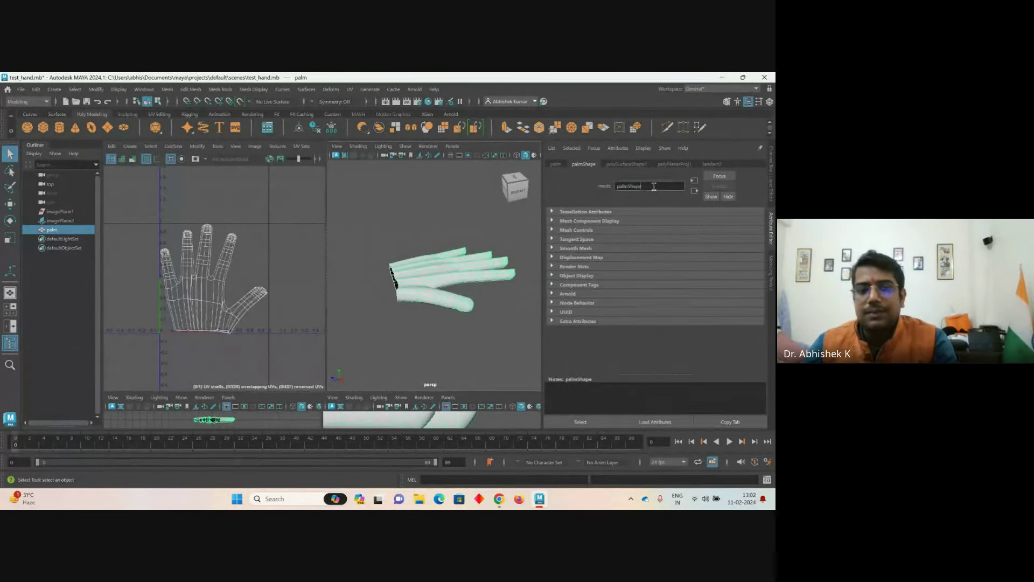
pyautogui.click(576, 191)
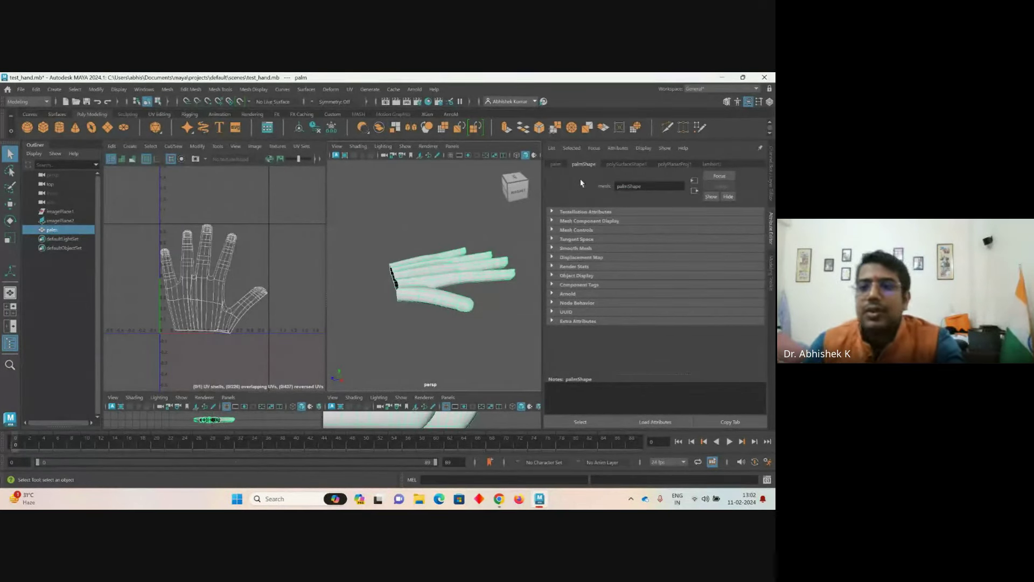
pyautogui.click(713, 164)
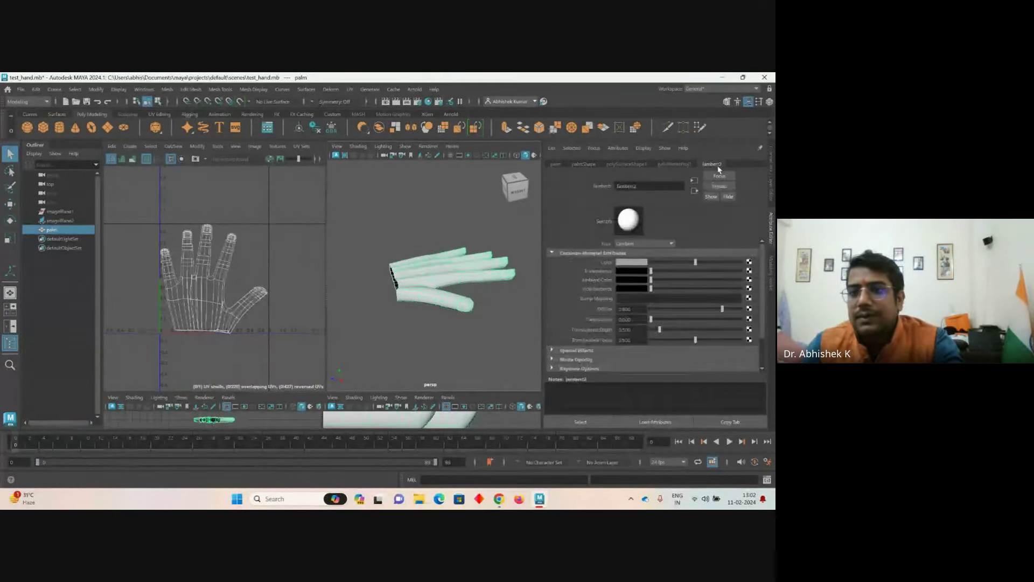
# - Set the Lambert material's color to dark red and inspect the recolored hand up close from the palm side
pyautogui.moveTo(695, 262)
pyautogui.mouseDown()
pyautogui.moveTo(678, 264)
pyautogui.moveTo(706, 265)
pyautogui.mouseUp()
pyautogui.click(640, 263)
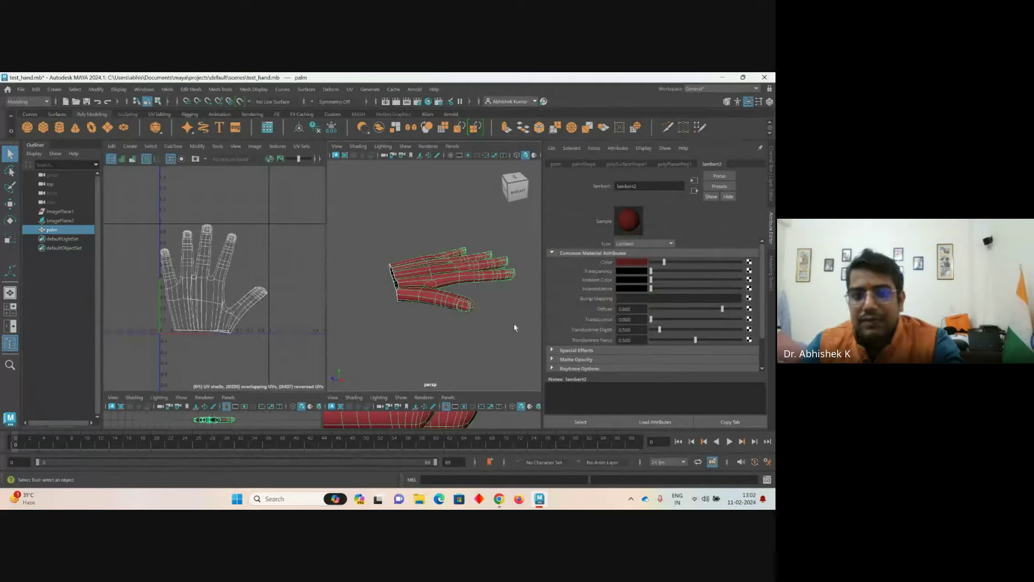
pyautogui.keyDown('alt'); pyautogui.moveTo(480, 304); pyautogui.dragTo(488, 326); pyautogui.keyUp('alt')
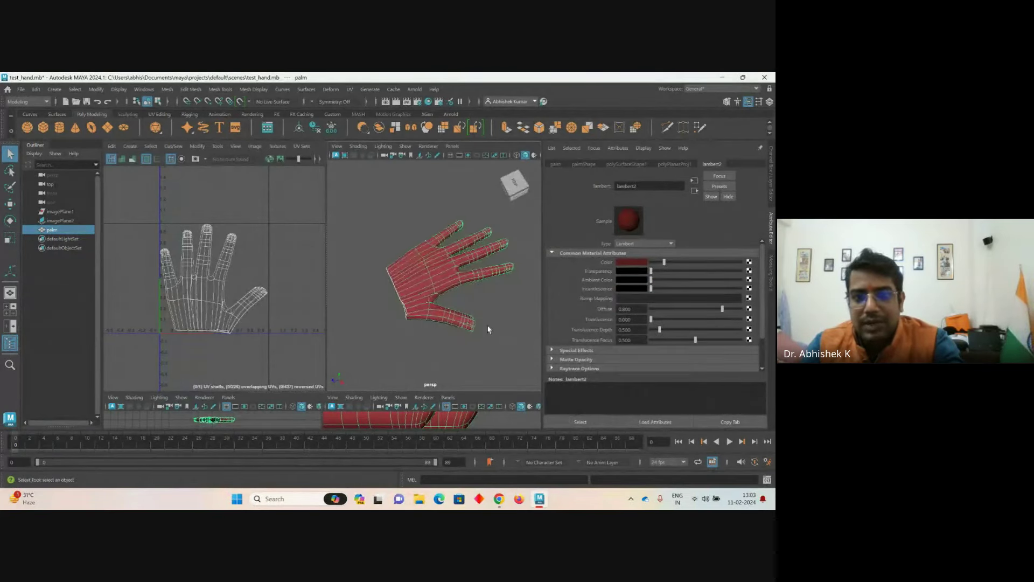
pyautogui.scroll(4, 483, 326)
pyautogui.click(497, 315)
pyautogui.click(486, 277)
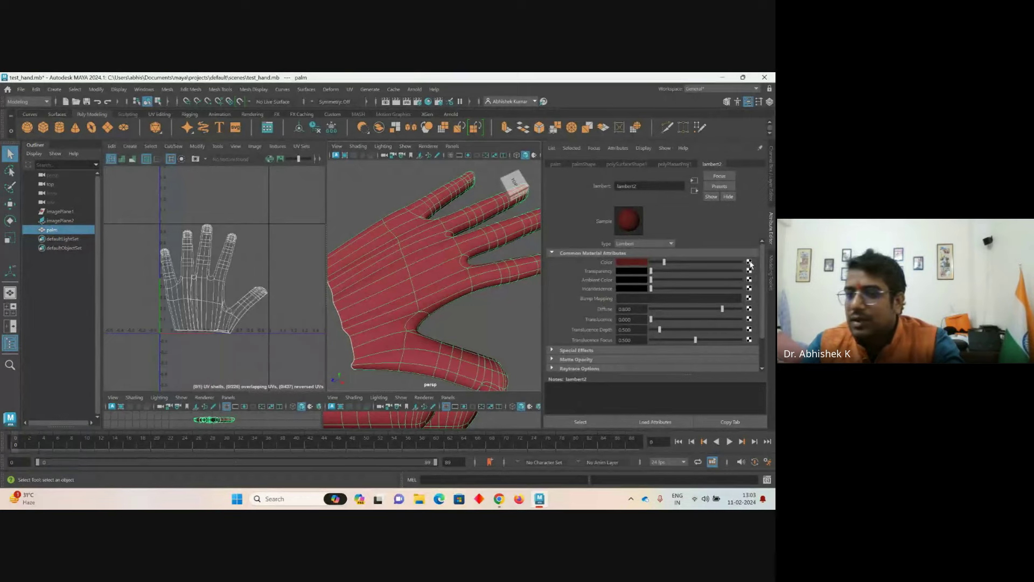
# - Connect a File texture to the Lambert material's color and load hand.jpg from the Desktop as its image
pyautogui.click(749, 262)
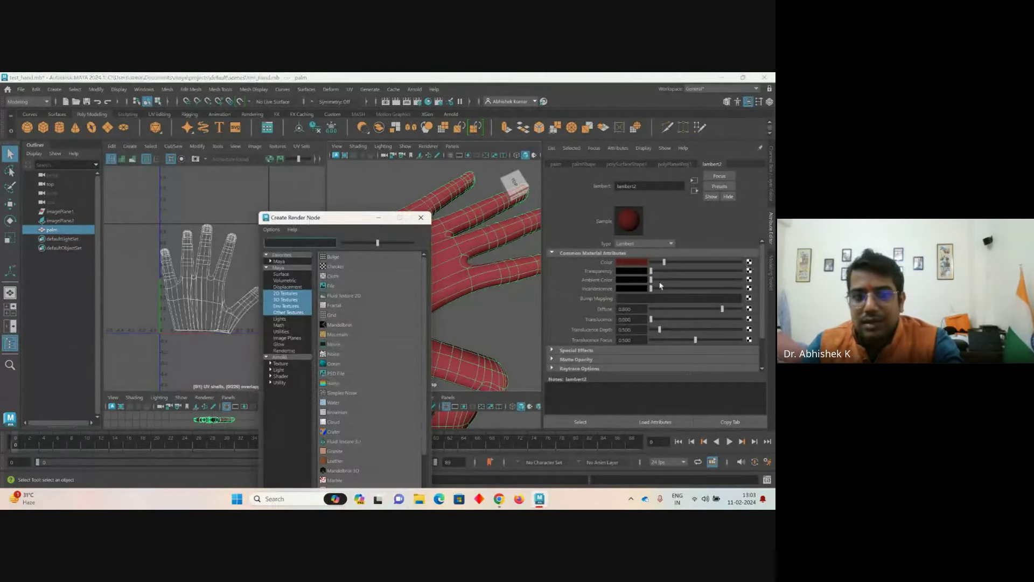
pyautogui.click(330, 286)
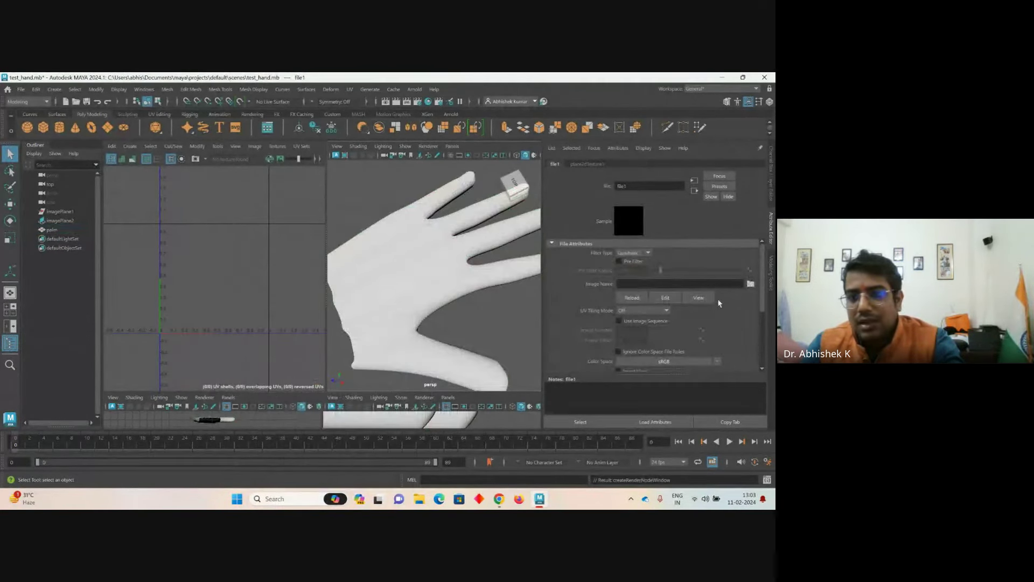
pyautogui.click(750, 284)
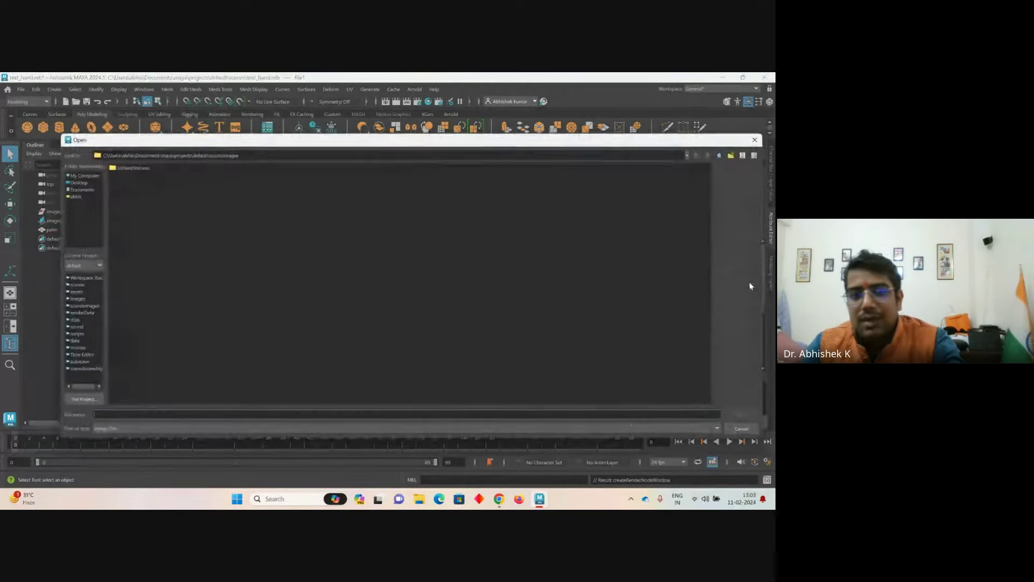
pyautogui.click(78, 182)
pyautogui.click(125, 216)
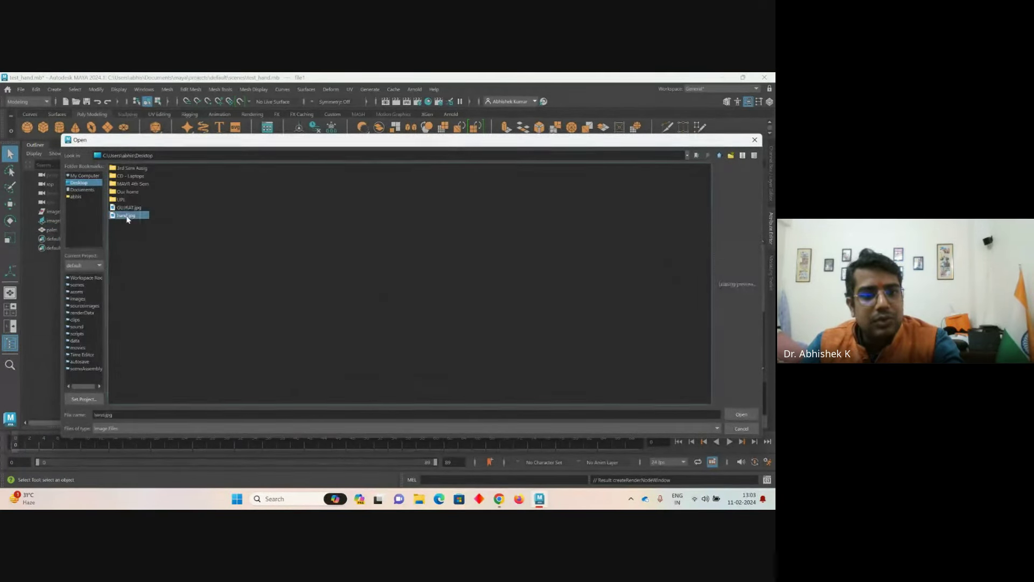
pyautogui.click(741, 414)
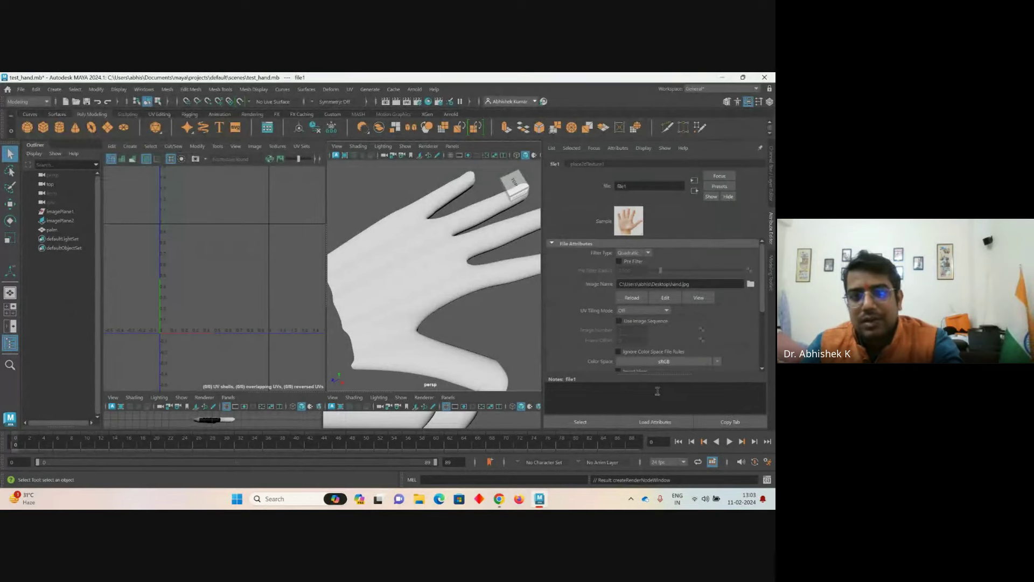
# - Reselect the palm mesh, enlarge the perspective view and turn on textured shading to show the hand image on it
pyautogui.moveTo(324, 236); pyautogui.dragTo(285, 237)
pyautogui.click(316, 240)
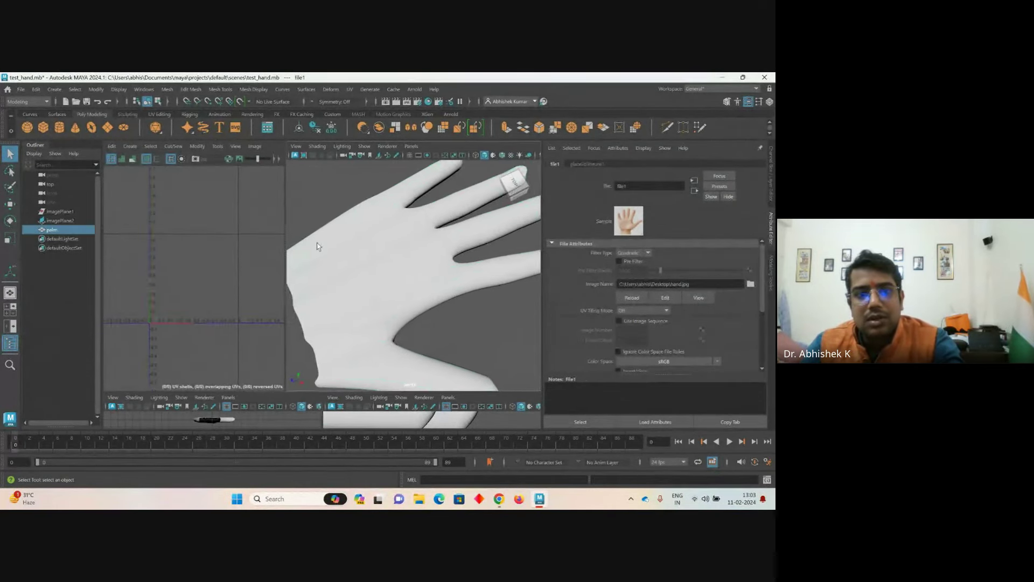
pyautogui.click(353, 186)
pyautogui.click(369, 231)
pyautogui.press('6')
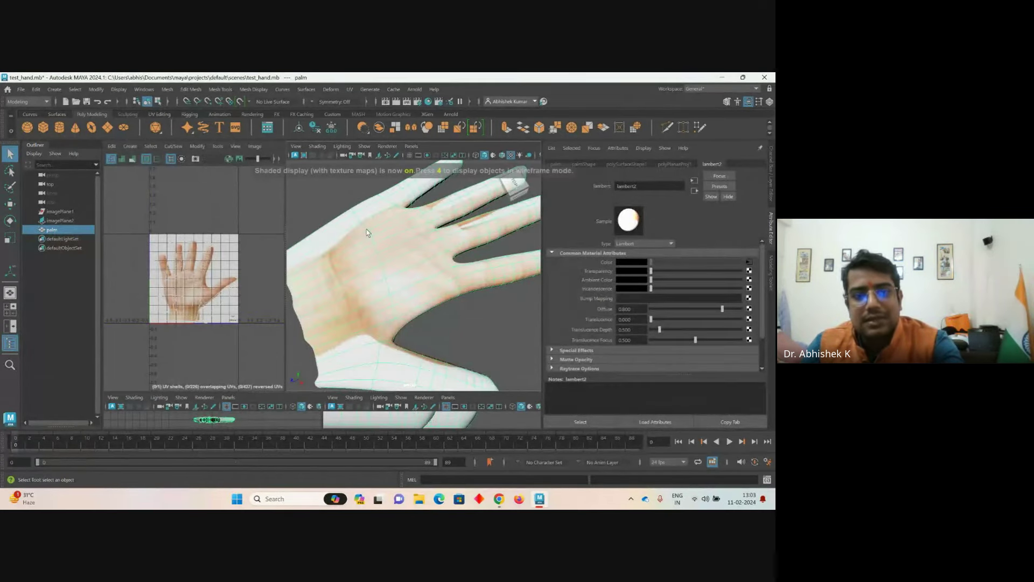
pyautogui.click(495, 322)
pyautogui.click(457, 292)
pyautogui.scroll(-3, 459, 313)
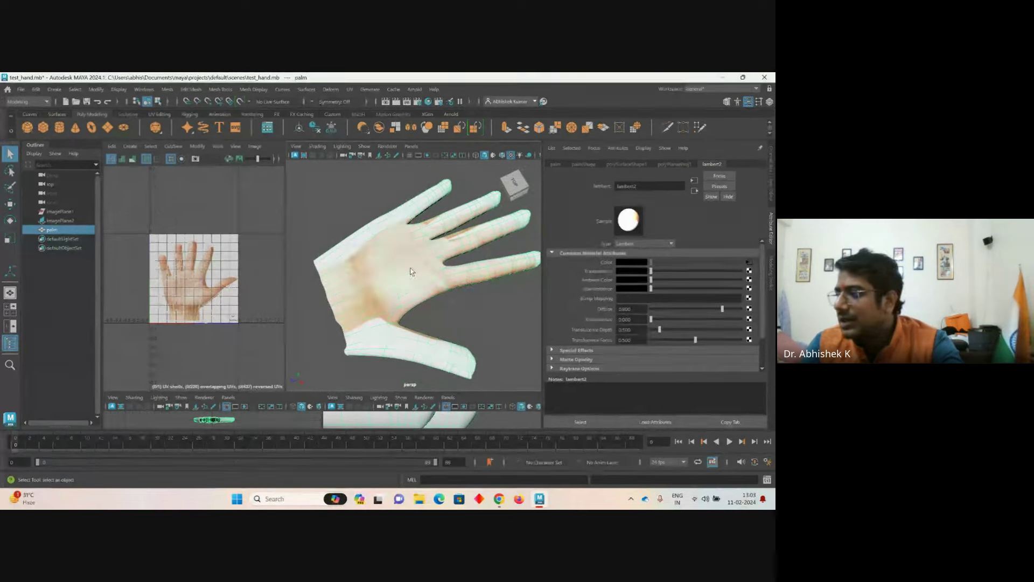
# - Select all of the hand's UVs in the UV Editor and widen the editor's pane
pyautogui.scroll(2, 175, 303)
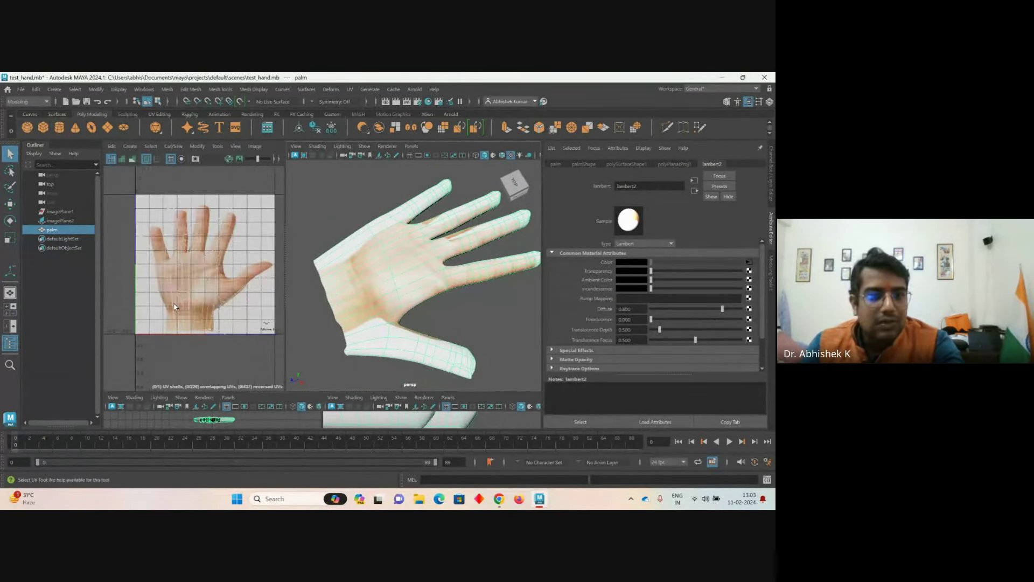
pyautogui.moveTo(196, 272); pyautogui.dragTo(243, 280, button='right')
pyautogui.scroll(-3, 243, 280)
pyautogui.moveTo(164, 215); pyautogui.dragTo(267, 331)
pyautogui.scroll(2, 256, 342)
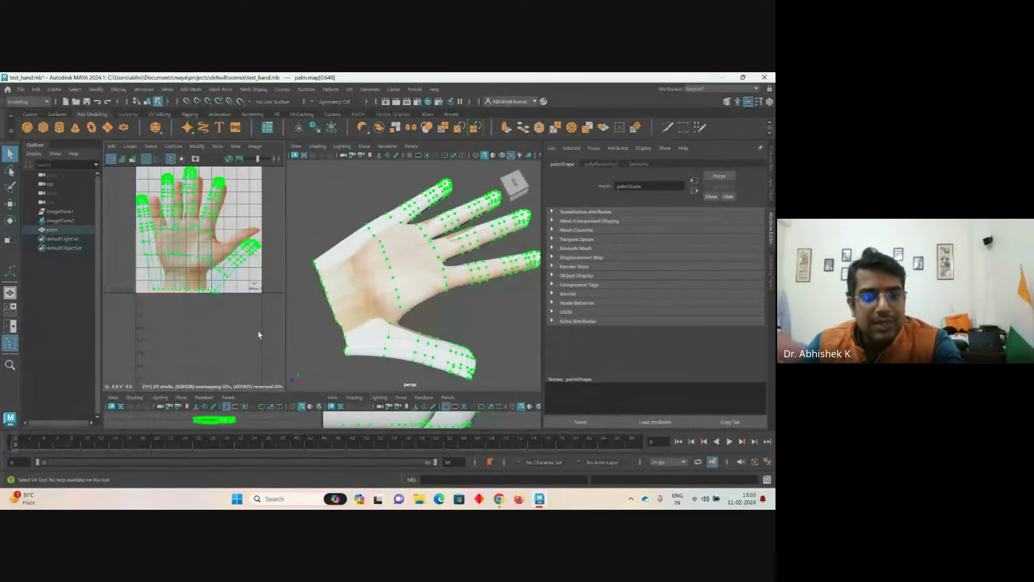
pyautogui.moveTo(285, 334); pyautogui.dragTo(375, 337)
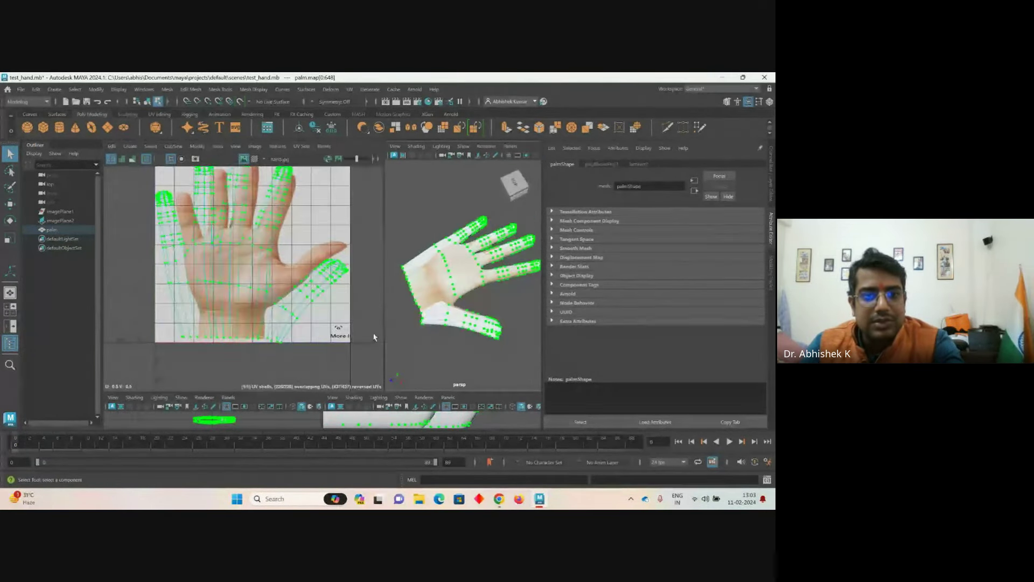
# - Scale the whole UV shell down horizontally and vertically to roughly fit the hand in the photo
pyautogui.press('r')
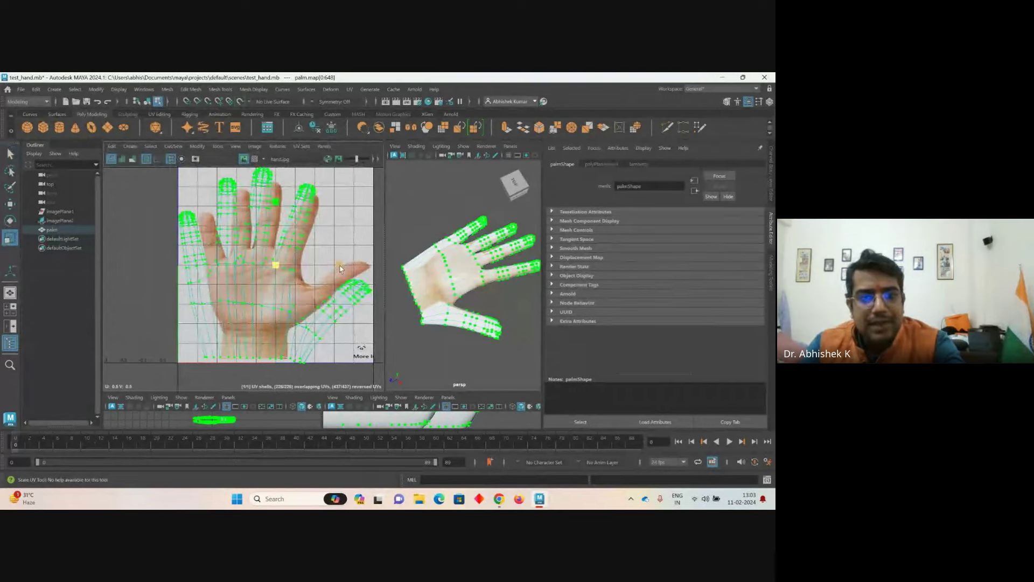
pyautogui.moveTo(339, 269); pyautogui.dragTo(326, 274)
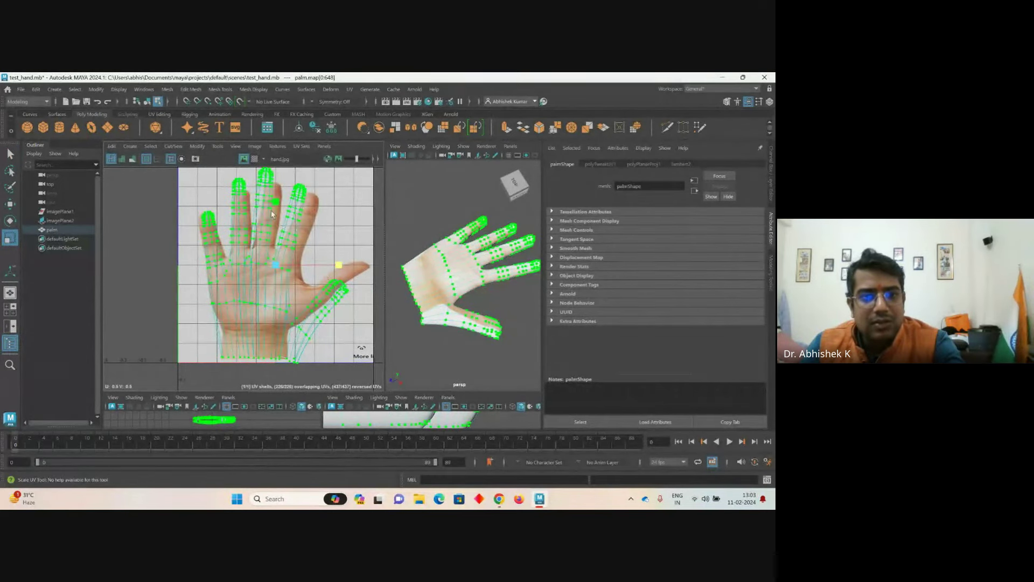
pyautogui.moveTo(275, 202); pyautogui.dragTo(275, 214)
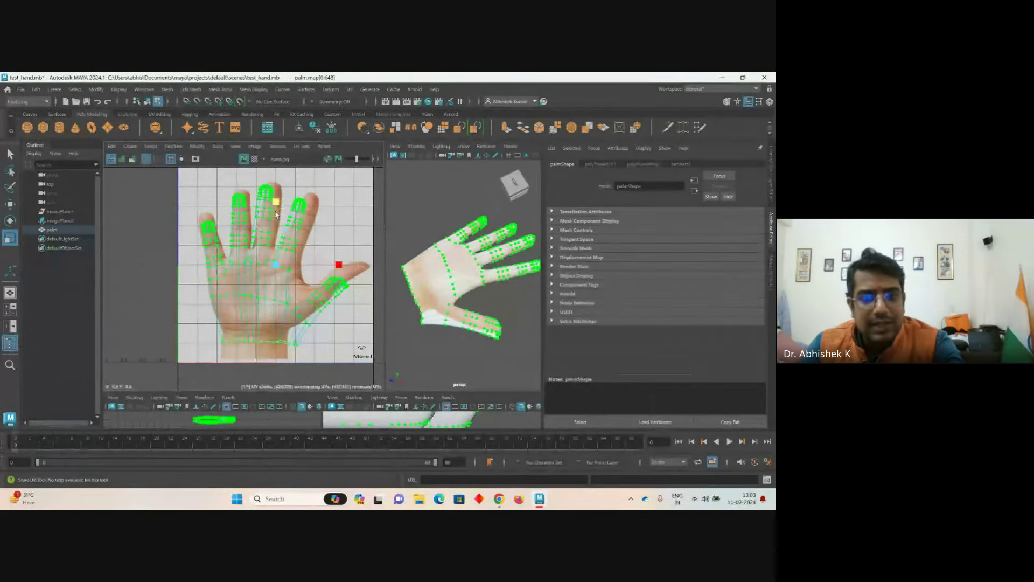
pyautogui.moveTo(338, 264); pyautogui.dragTo(334, 267)
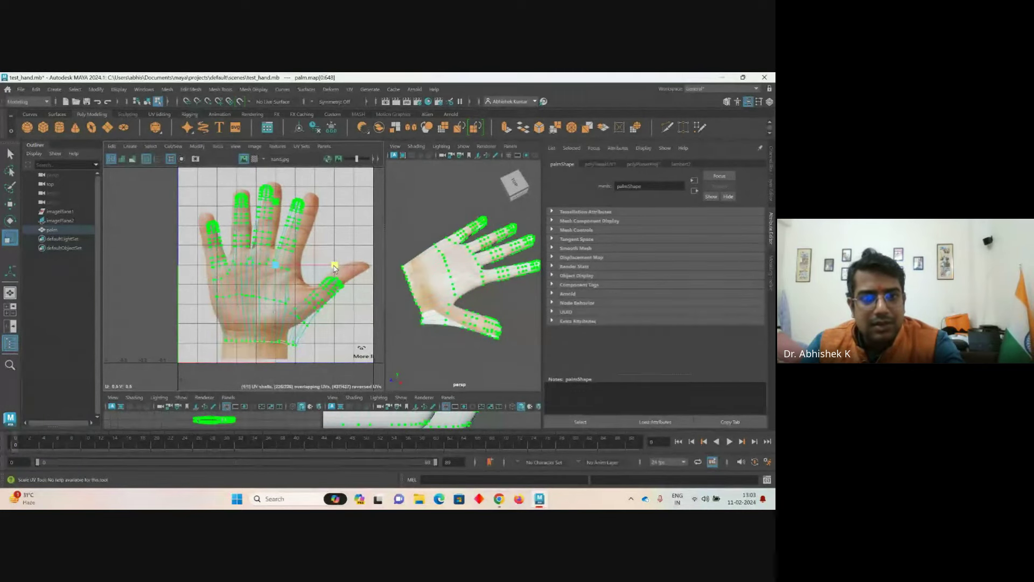
# - Move the lower palm and thumb UVs to line up with the wrist and thumb in the hand photo
pyautogui.press('e')
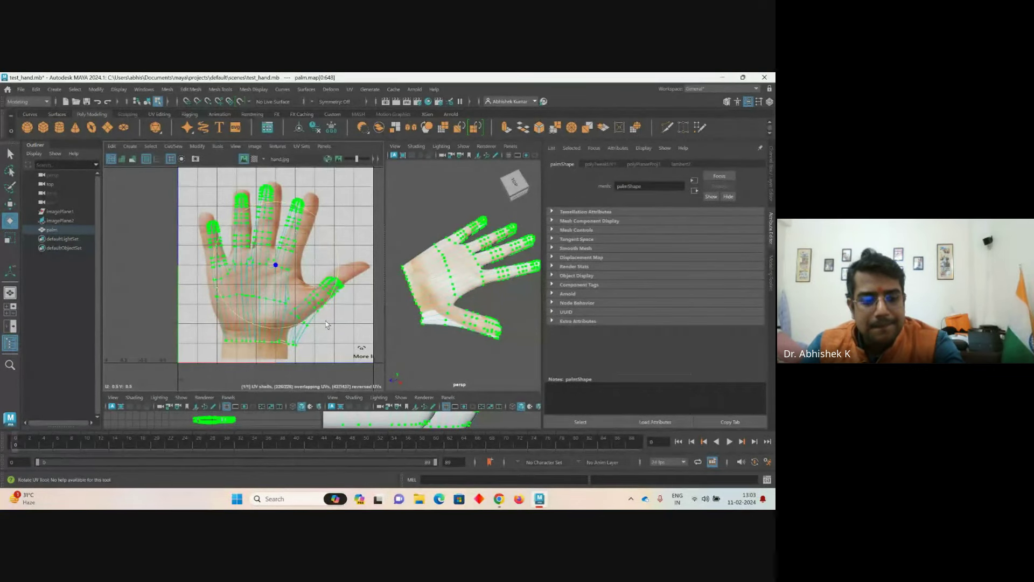
pyautogui.press('w')
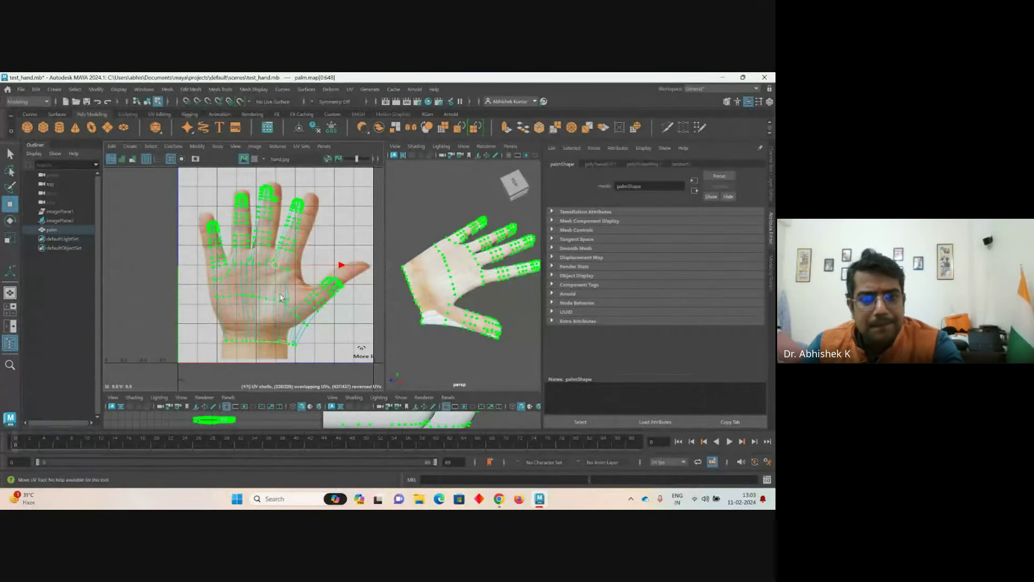
pyautogui.moveTo(268, 291); pyautogui.dragTo(278, 323)
pyautogui.click(356, 302)
pyautogui.moveTo(355, 301); pyautogui.dragTo(358, 265)
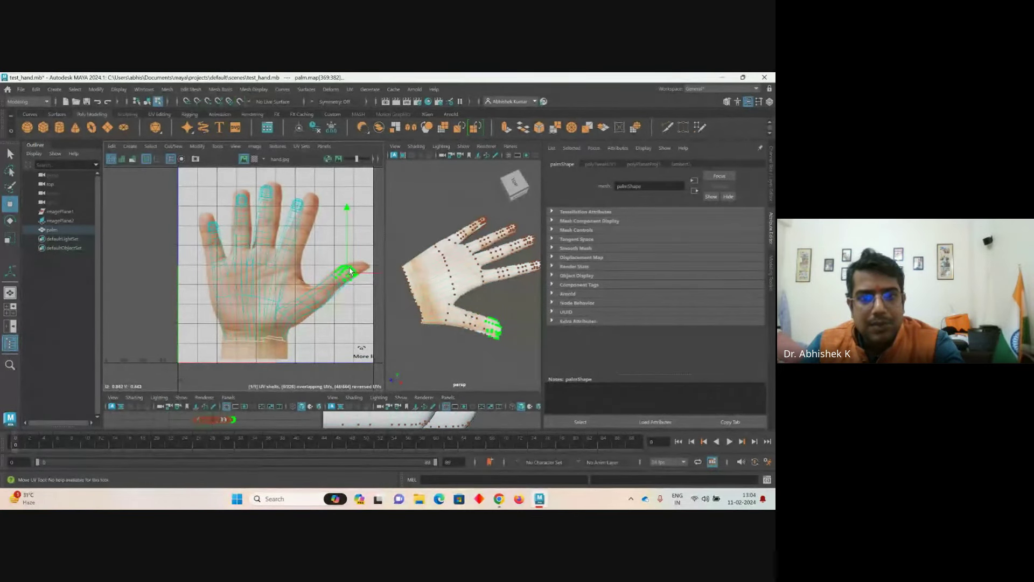
# - Move the index finger's UVs onto the index finger in the photo, adjusting the points near its base
pyautogui.click(319, 239)
pyautogui.moveTo(286, 192); pyautogui.dragTo(291, 244)
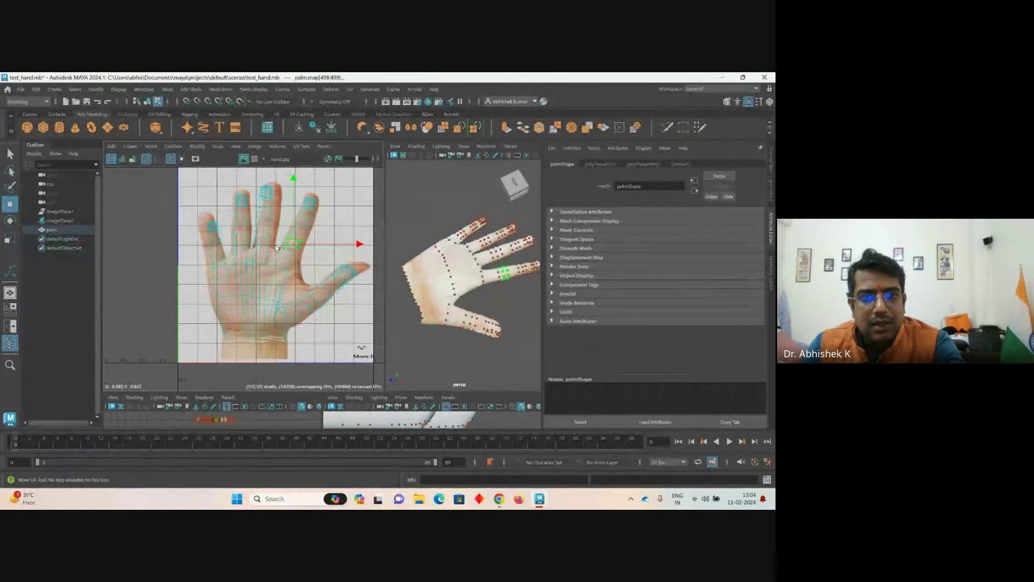
pyautogui.moveTo(277, 246)
pyautogui.mouseDown()
pyautogui.moveTo(303, 253)
pyautogui.moveTo(282, 242)
pyautogui.mouseUp()
pyautogui.click(280, 245)
pyautogui.press('w')
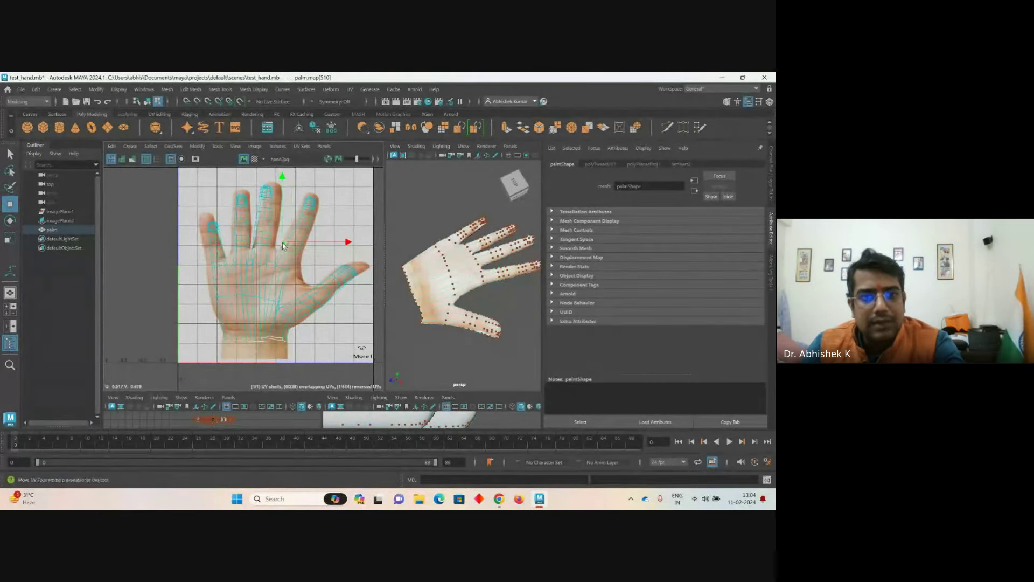
# - Move the UVs of the little, ring and middle fingers onto the matching fingers in the photo
pyautogui.moveTo(226, 258); pyautogui.dragTo(211, 237)
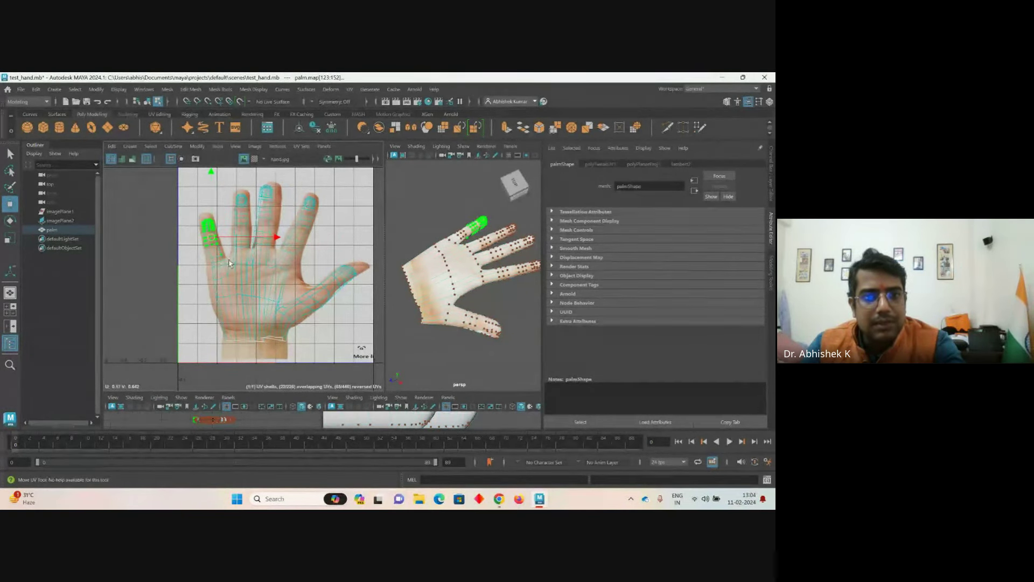
pyautogui.click(216, 258)
pyautogui.moveTo(233, 187); pyautogui.dragTo(250, 212)
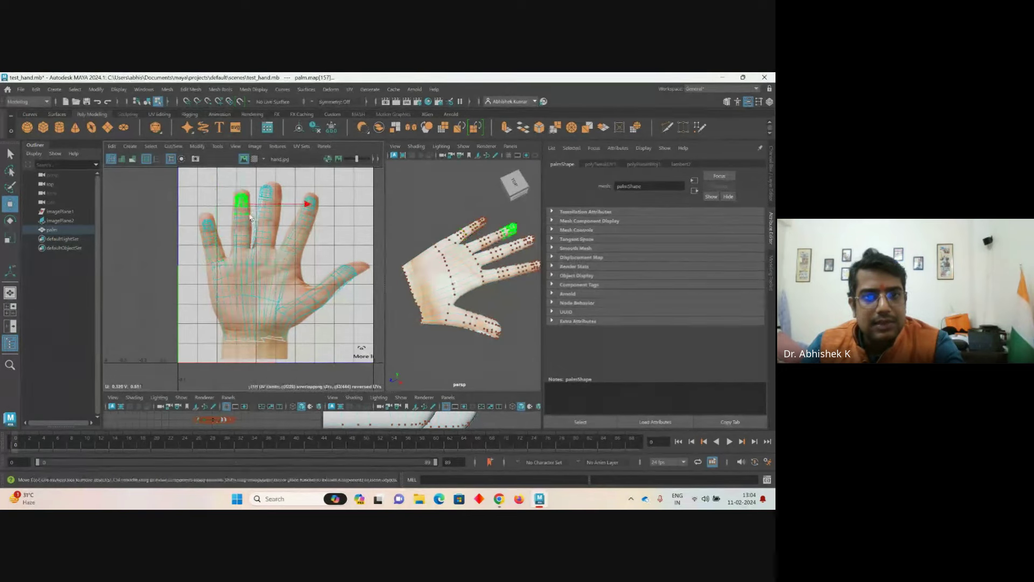
pyautogui.moveTo(256, 177); pyautogui.dragTo(272, 198)
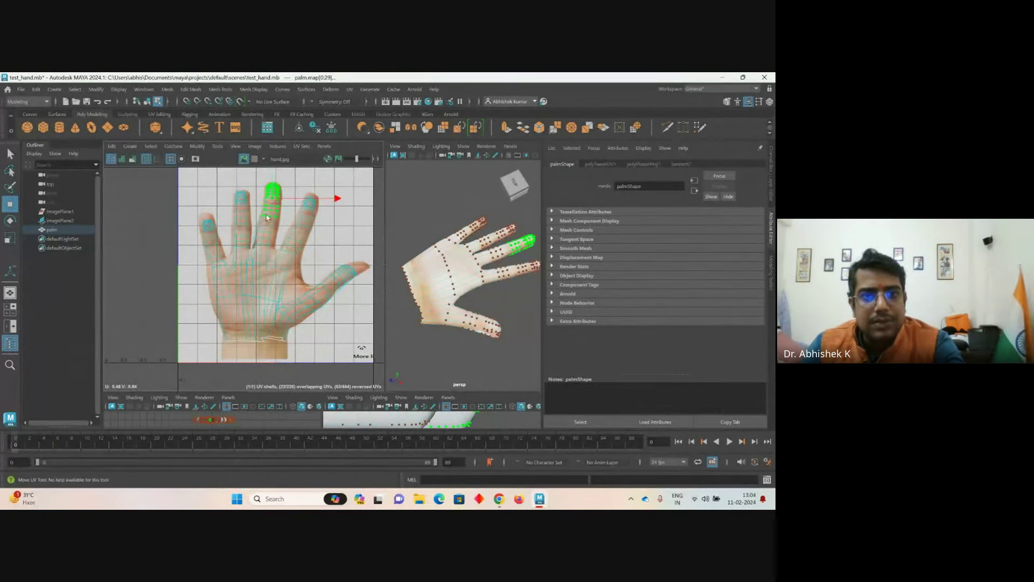
# - Adjust the UV point at the base between the middle and ring fingers, and return the mesh to object mode with nothing selected
pyautogui.press('w')
pyautogui.click(256, 236)
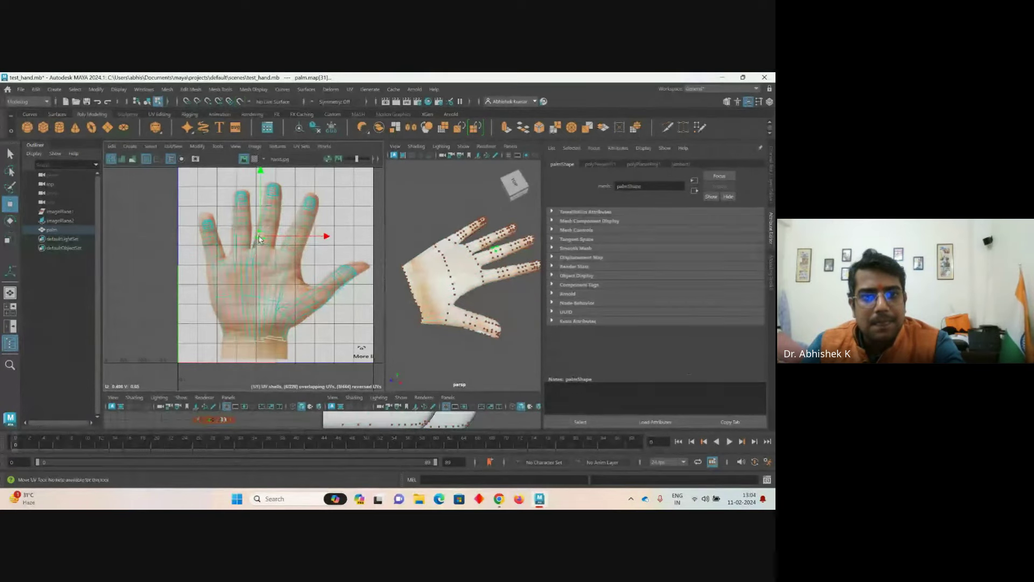
pyautogui.click(337, 214)
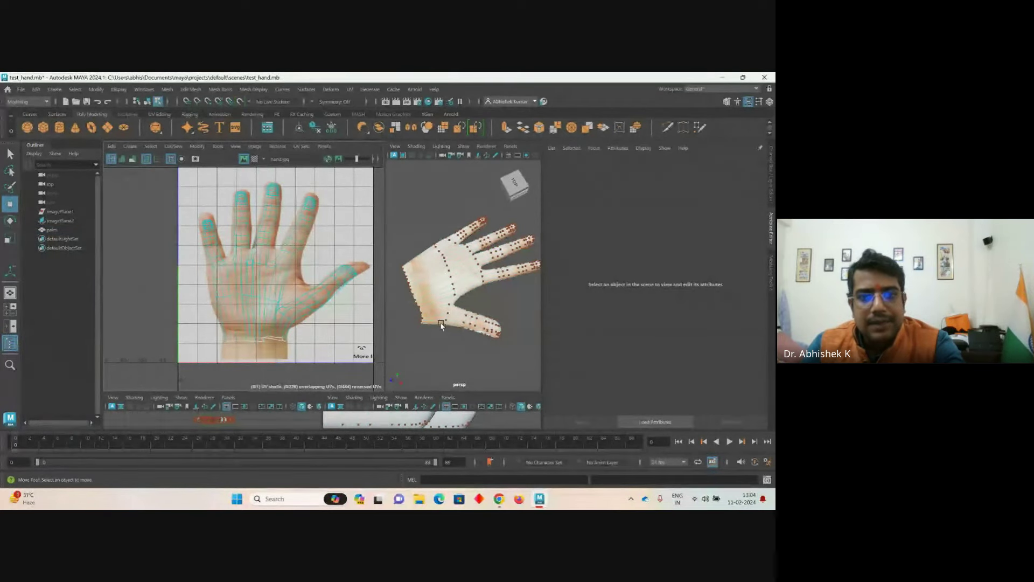
pyautogui.moveTo(441, 272); pyautogui.dragTo(487, 219, button='right')
pyautogui.click(495, 350)
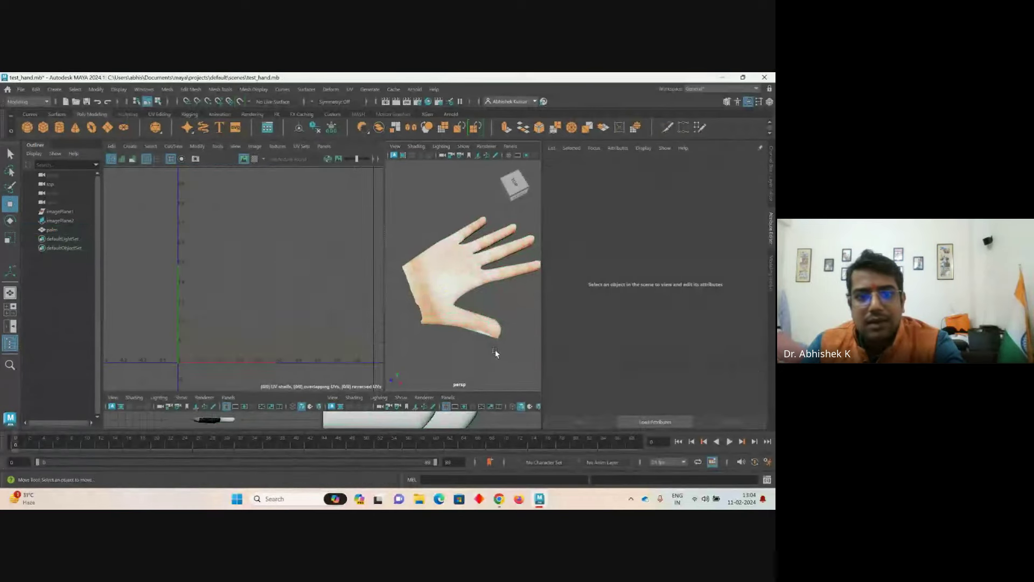
# - Examine the textured hand from several angles in the enlarged perspective view
pyautogui.press('space')
pyautogui.scroll(-3, 458, 344)
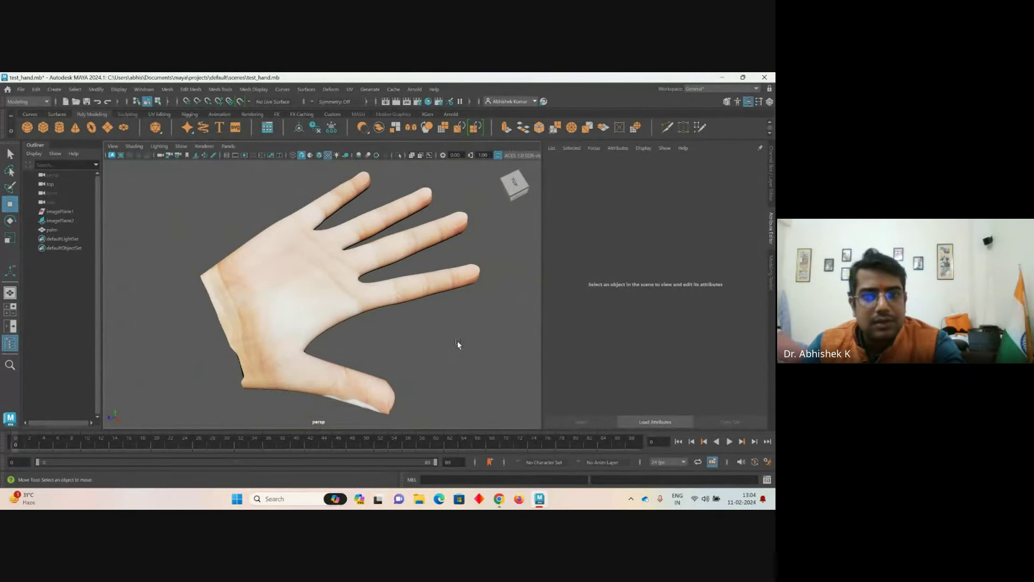
pyautogui.keyDown('alt'); pyautogui.moveTo(404, 330); pyautogui.dragTo(354, 286); pyautogui.keyUp('alt')
pyautogui.scroll(3, 355, 286)
pyautogui.keyDown('alt'); pyautogui.moveTo(299, 236); pyautogui.dragTo(358, 314, button='middle'); pyautogui.keyUp('alt')
pyautogui.scroll(-3, 325, 254)
pyautogui.keyDown('alt'); pyautogui.moveTo(325, 255); pyautogui.dragTo(355, 323); pyautogui.keyUp('alt')
pyautogui.scroll(1, 376, 319)
pyautogui.press('super')
pyautogui.click(214, 275)
pyautogui.press('super')
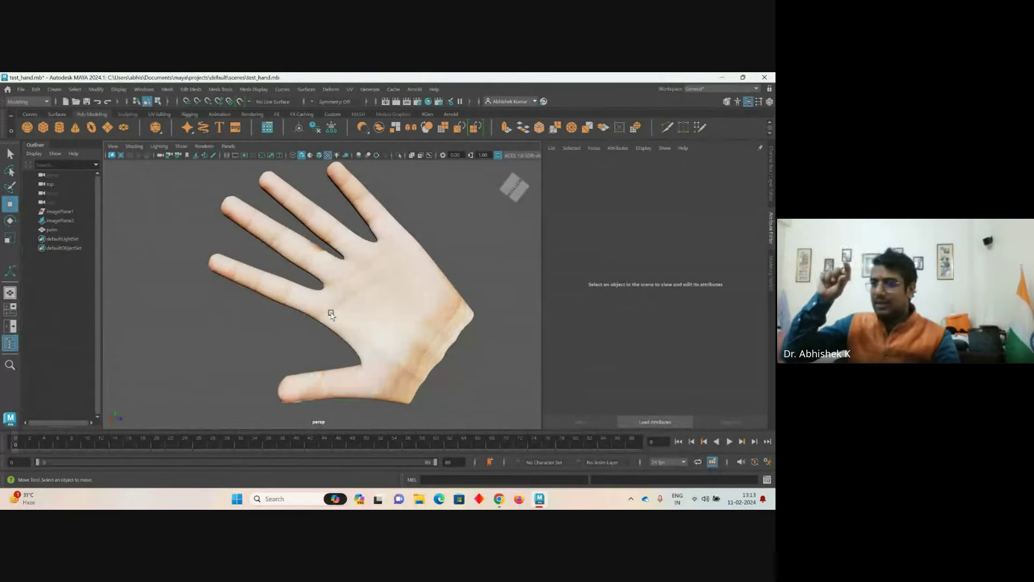
pyautogui.click(393, 324)
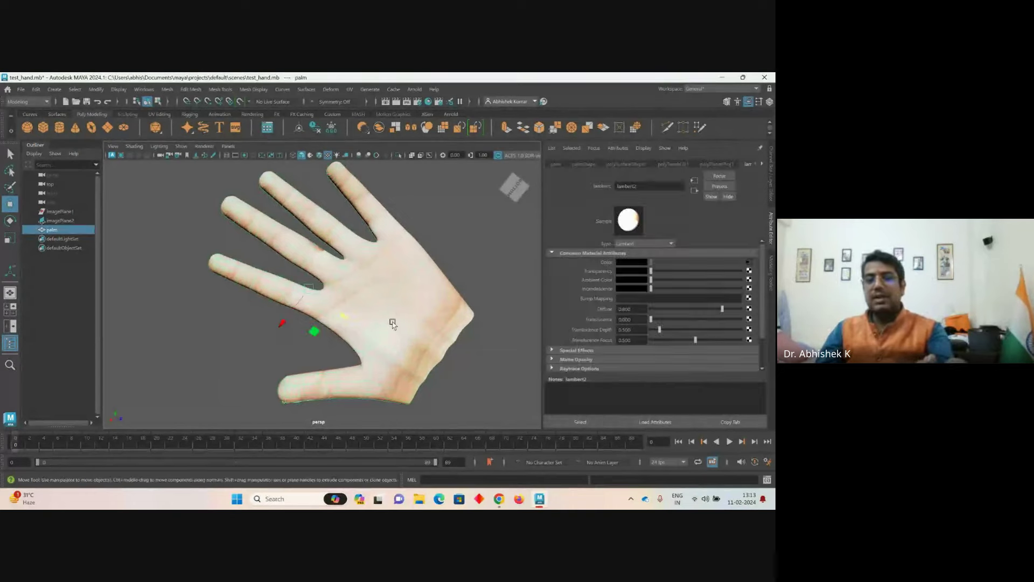
pyautogui.click(458, 372)
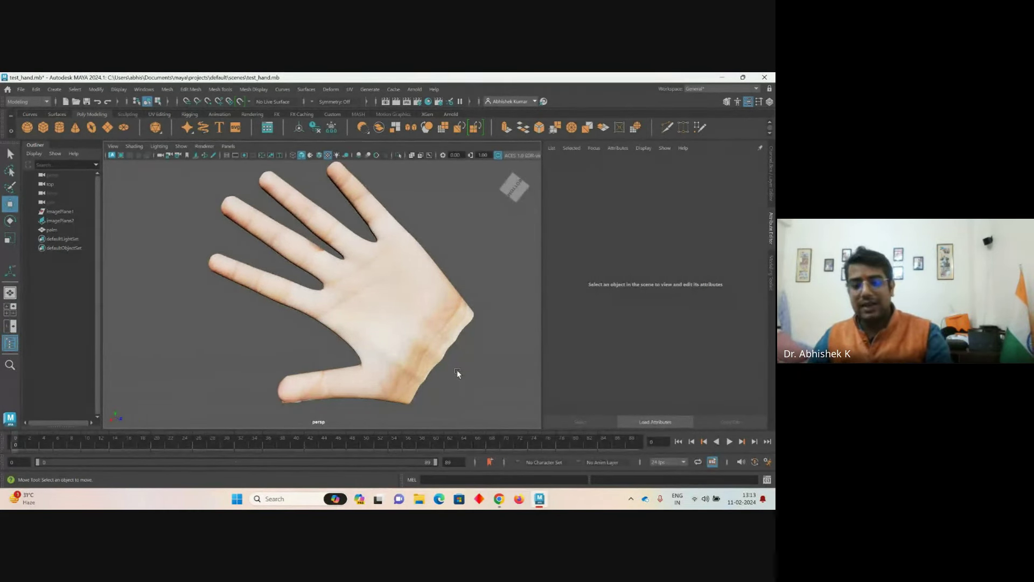
# - Capture a rectangular snip of the whole Maya screen, switch to Paint and paste the screenshot onto the canvas
pyautogui.press('super+shift+s')
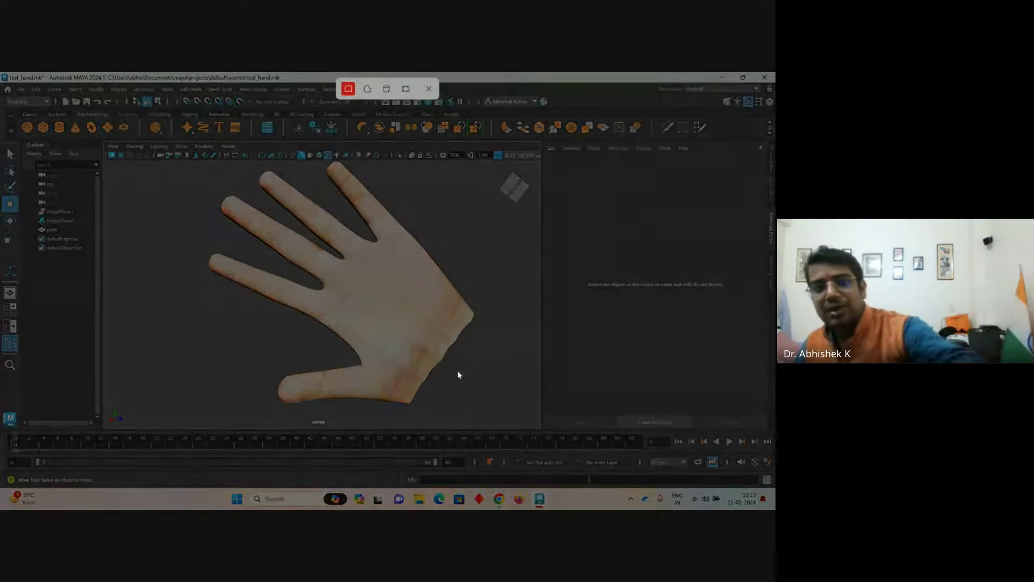
pyautogui.moveTo(1, 73); pyautogui.dragTo(772, 474)
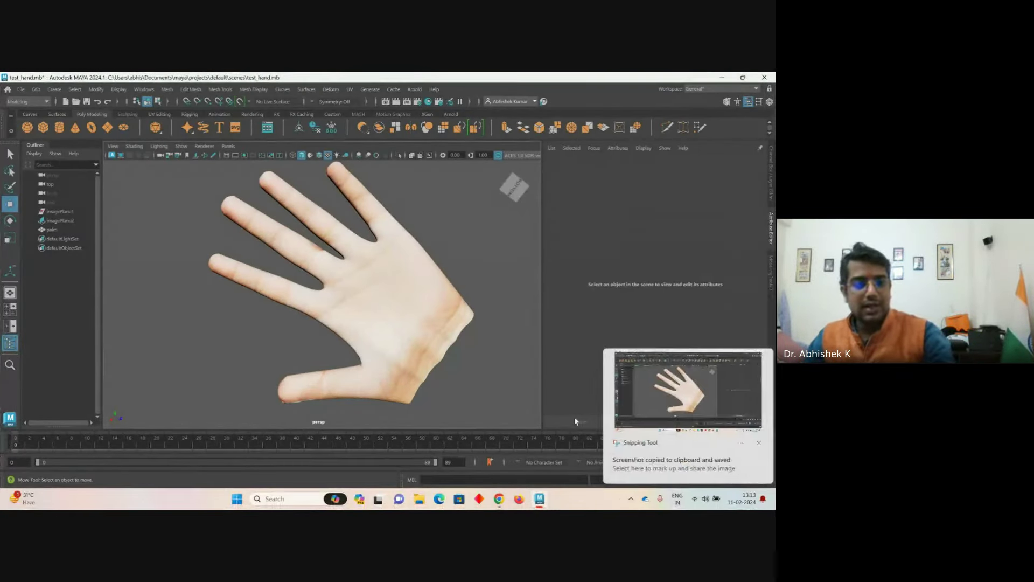
pyautogui.press('super+r')
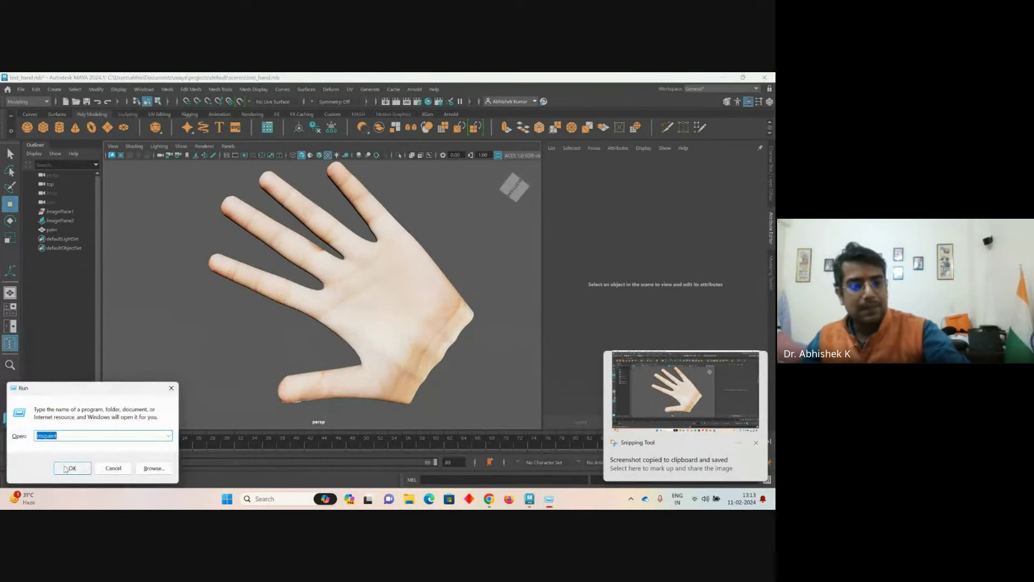
pyautogui.press('Return')
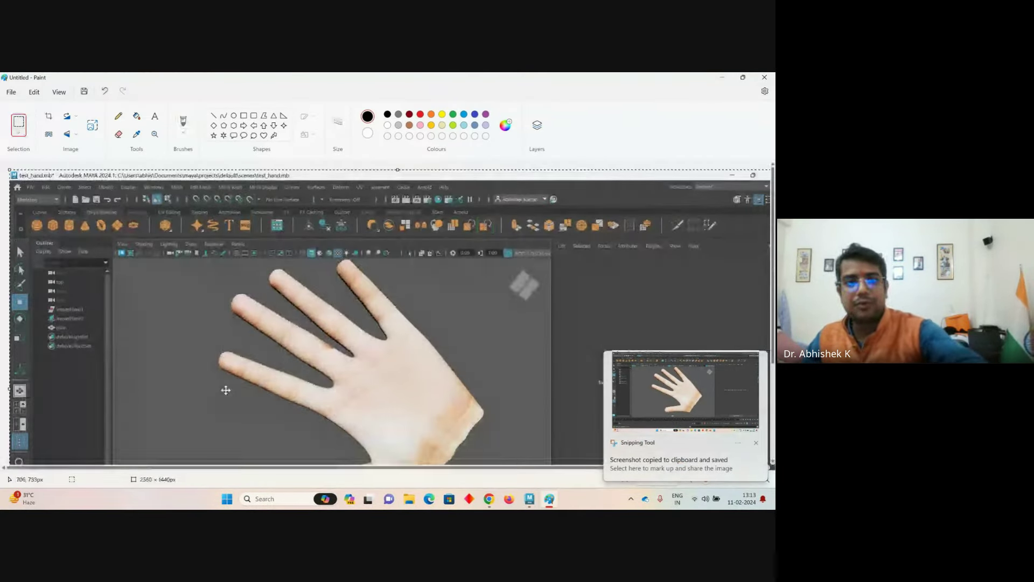
pyautogui.hotkey('ctrl', 'v')
pyautogui.click(48, 116)
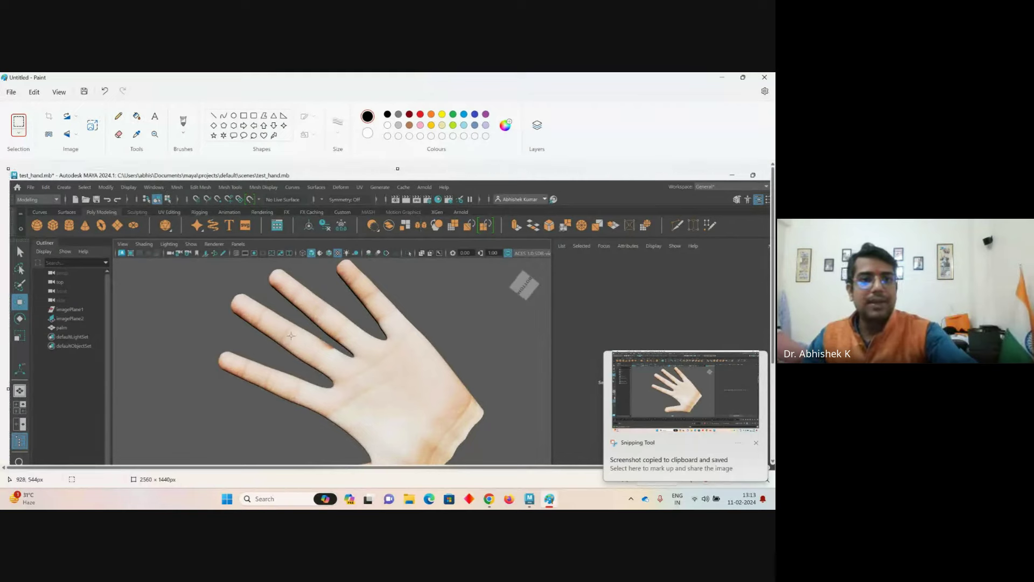
pyautogui.scroll(-3, 189, 217)
pyautogui.click(154, 116)
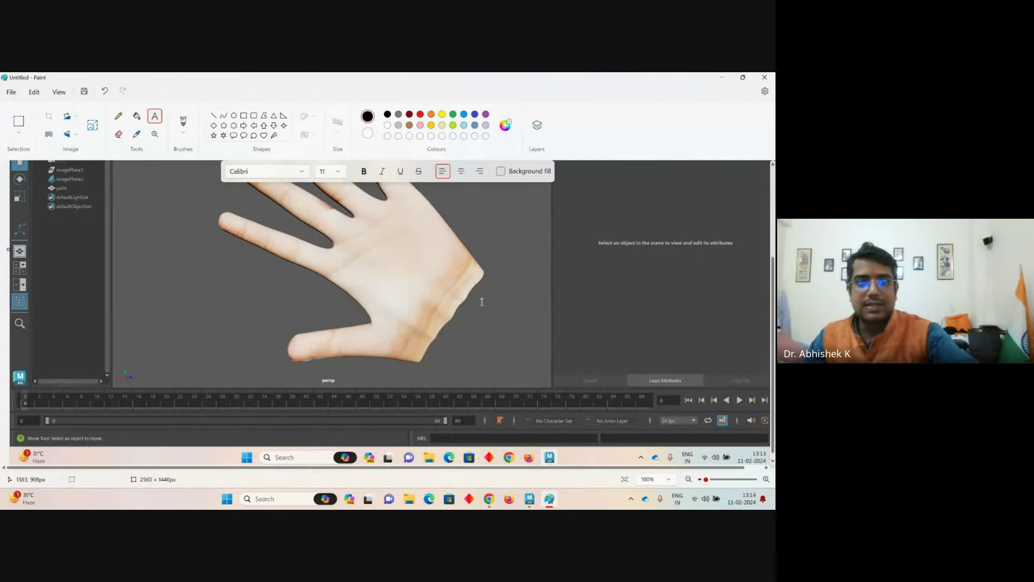
pyautogui.click(505, 297)
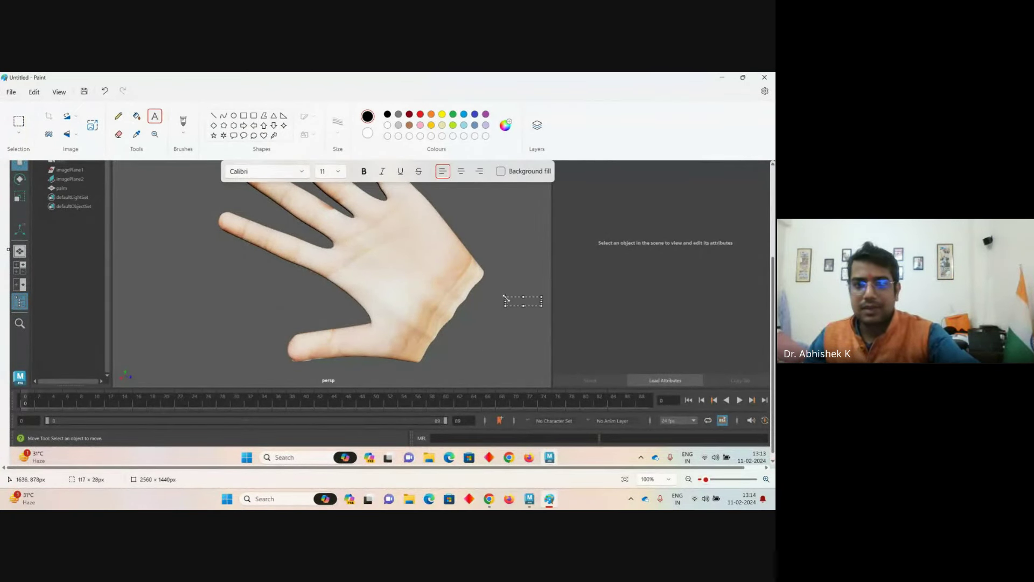
pyautogui.write('Name')
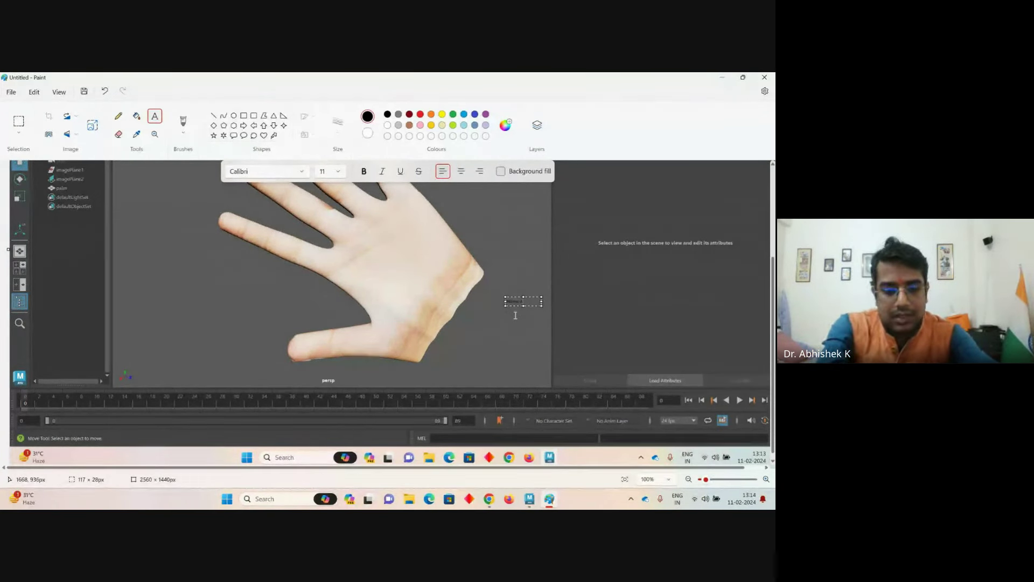
pyautogui.write(': ABCD')
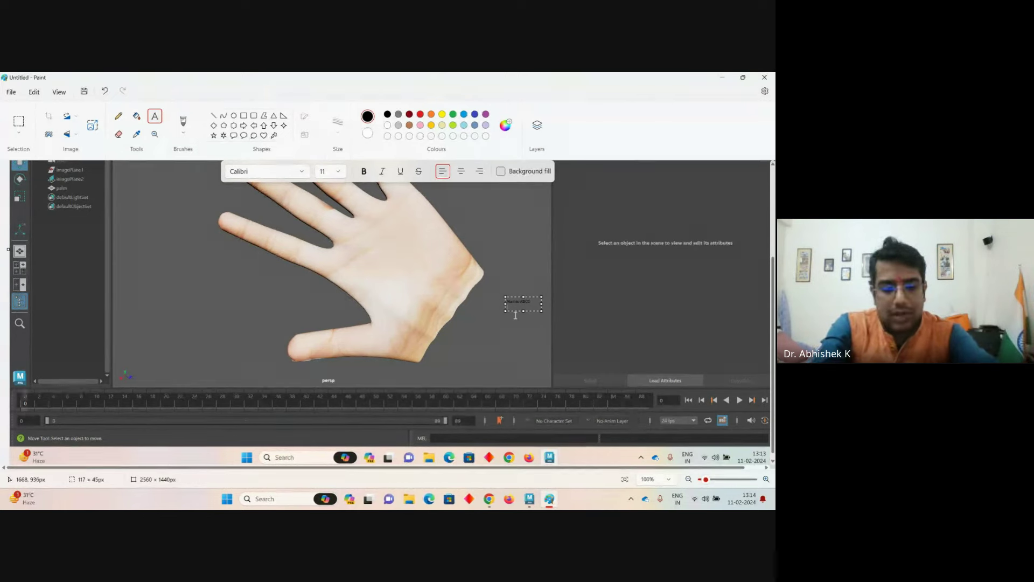
pyautogui.press('Return')
pyautogui.write('Cl')
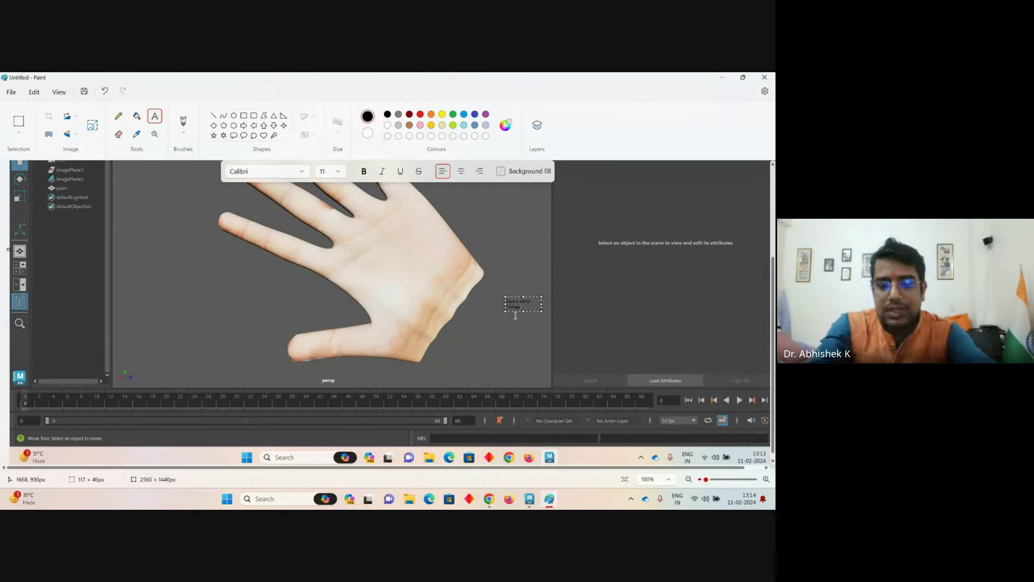
pyautogui.click(515, 315)
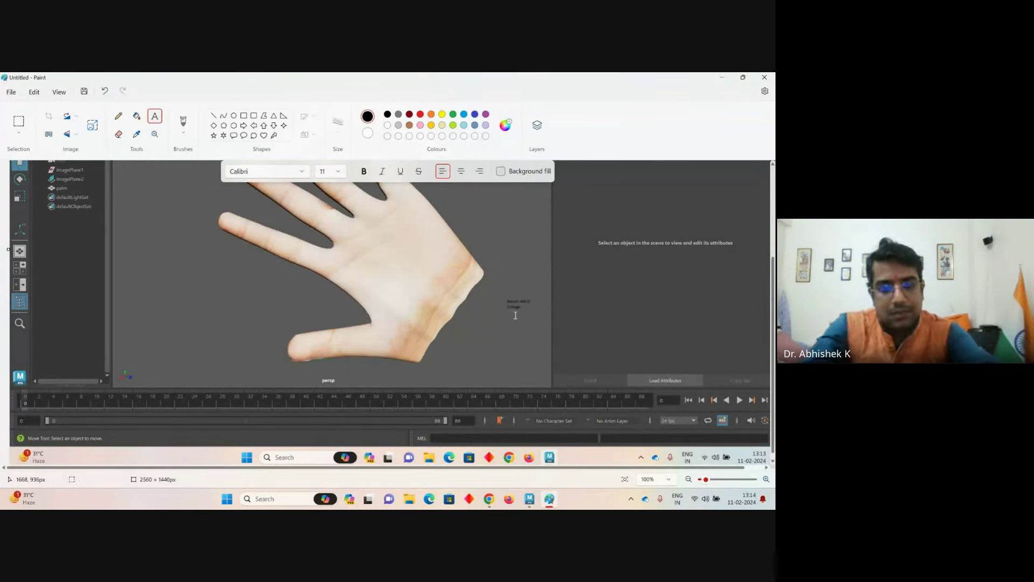
pyautogui.click(523, 308)
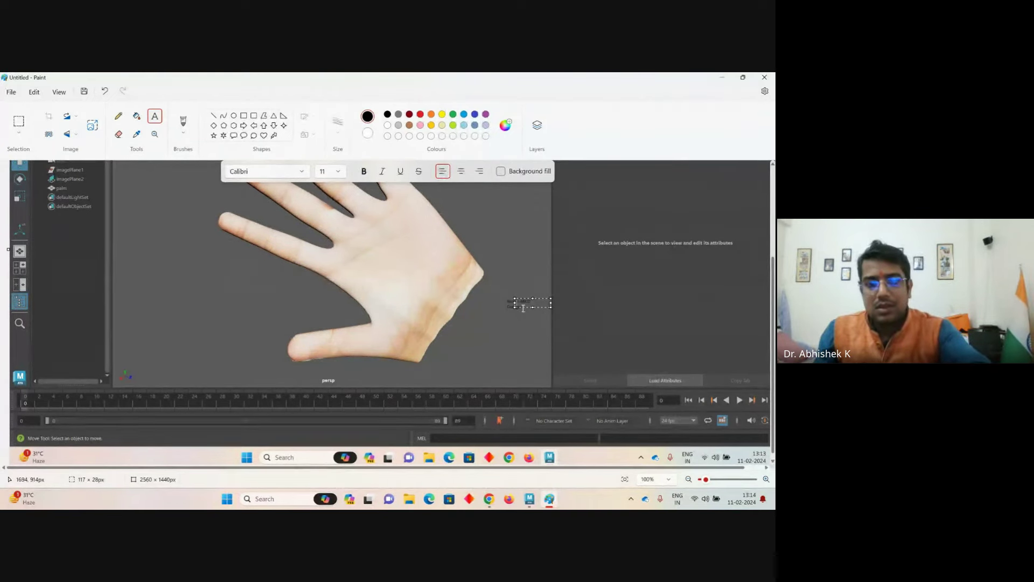
pyautogui.click(513, 335)
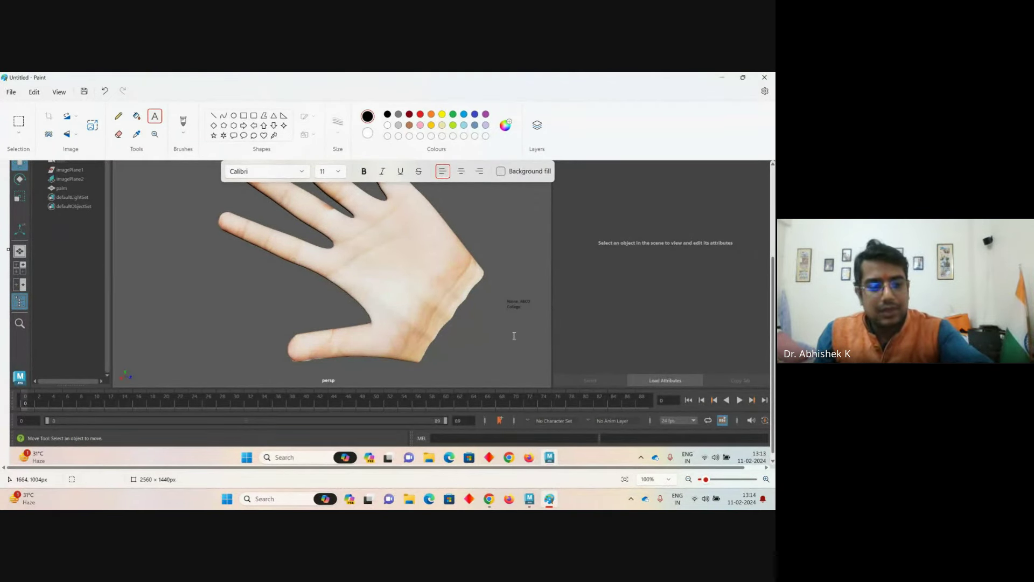
pyautogui.hotkey('ctrl', 'z')
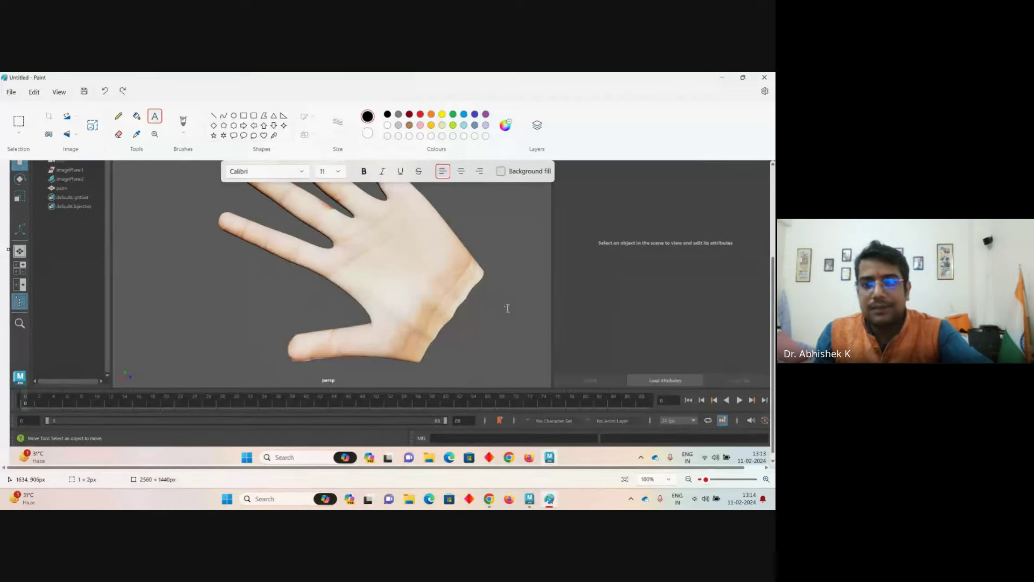
# - Add a text box about 671 × 325 px beside the wrist containing the lines "Name :Abcd" and "College: ABCD"
pyautogui.moveTo(505, 305); pyautogui.dragTo(709, 404)
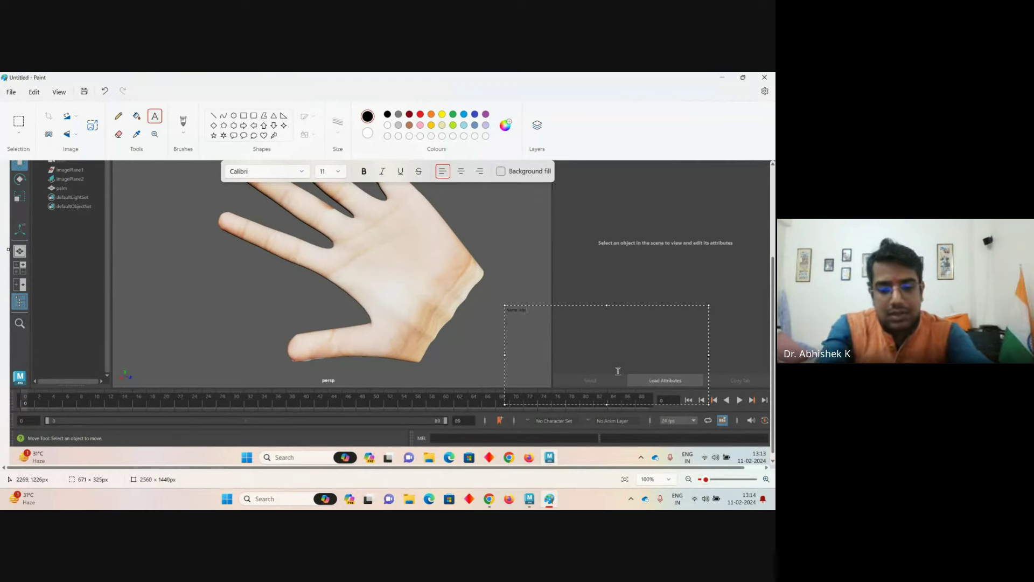
pyautogui.press('Return')
pyautogui.write('C')
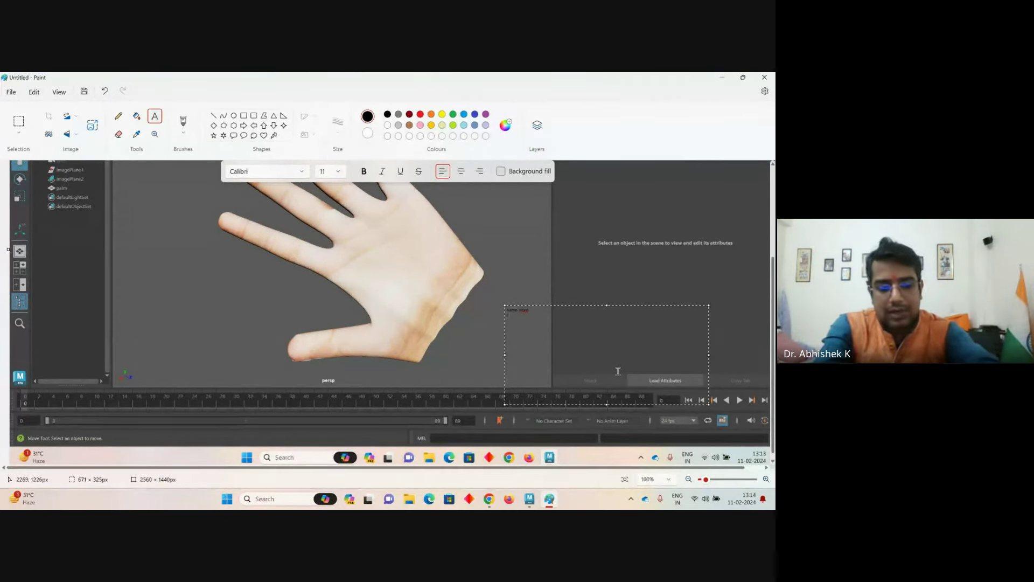
pyautogui.write('ollege:')
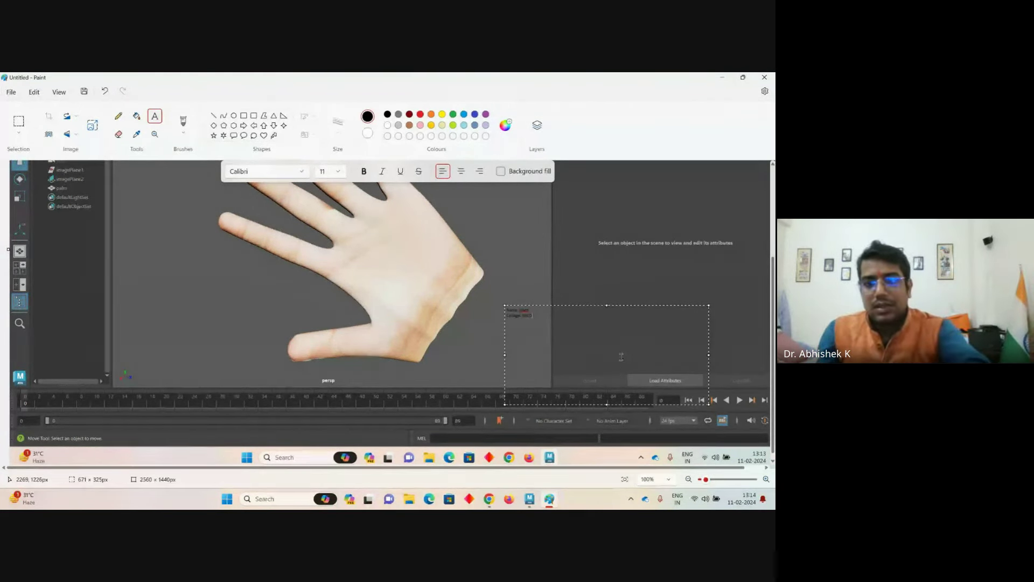
# - Set the font size of both caption lines to 40 and commit the text to the picture
pyautogui.moveTo(536, 318); pyautogui.dragTo(504, 306)
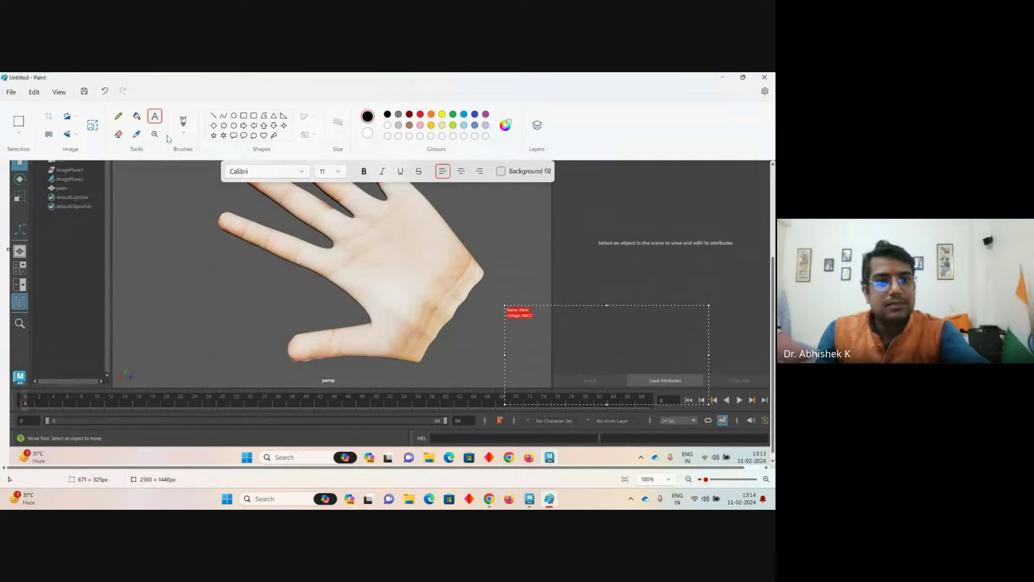
pyautogui.click(340, 173)
pyautogui.click(331, 350)
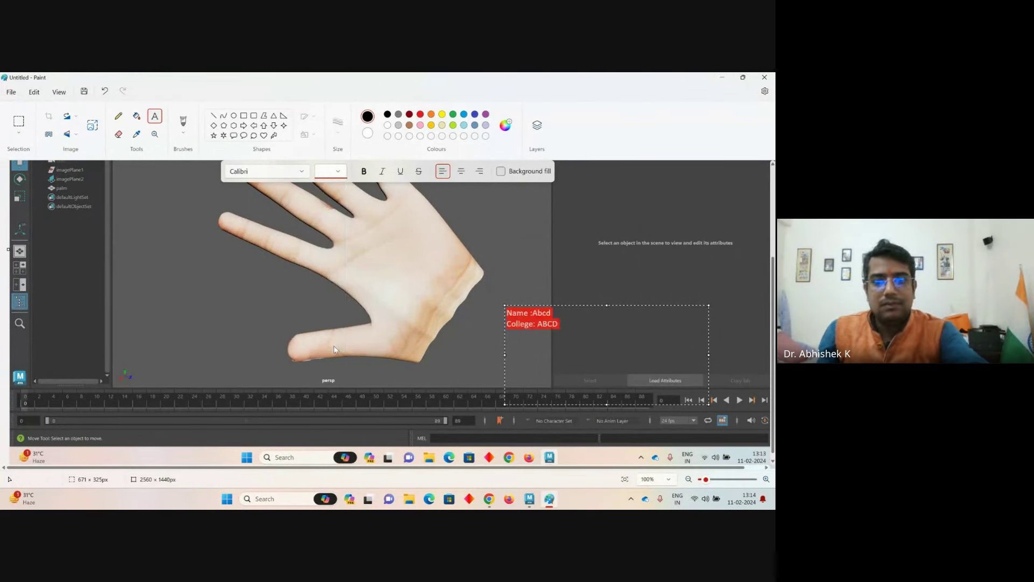
pyautogui.write('40')
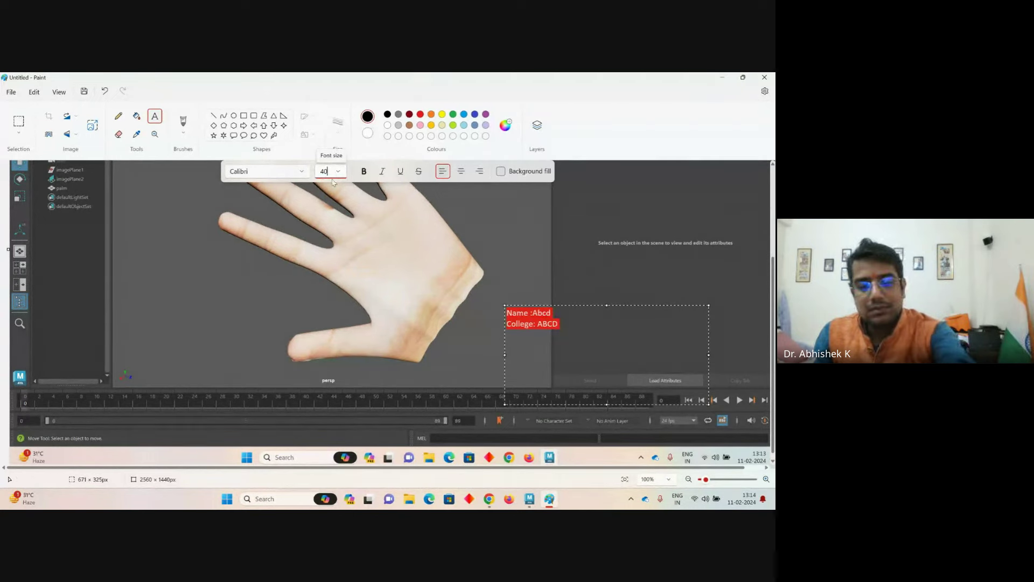
pyautogui.click(554, 347)
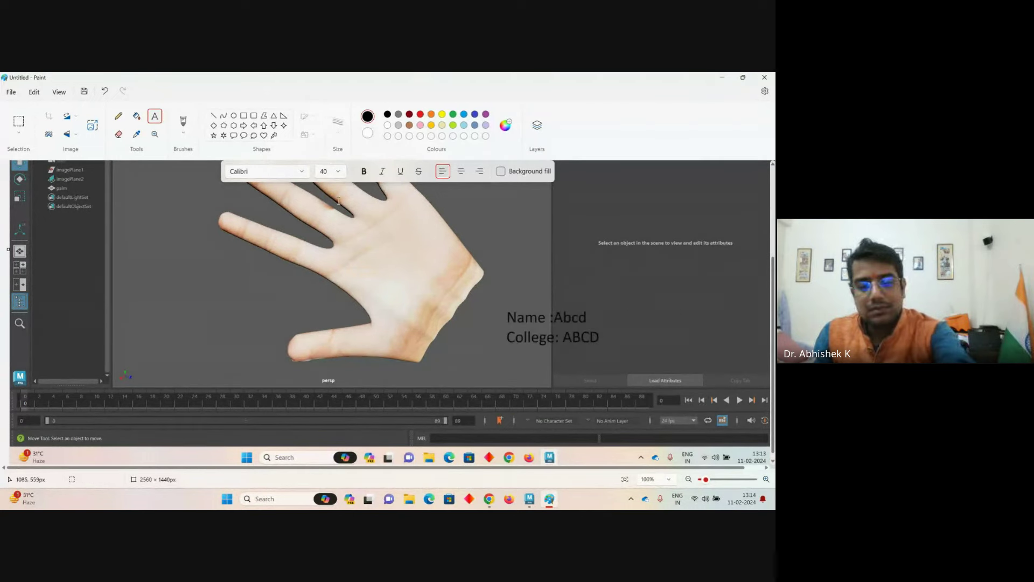
# - Save the captioned screenshot to the Desktop as a JPEG picture named test
pyautogui.keyDown('ctrl'); pyautogui.scroll(-4, 525, 362); pyautogui.keyUp('ctrl')
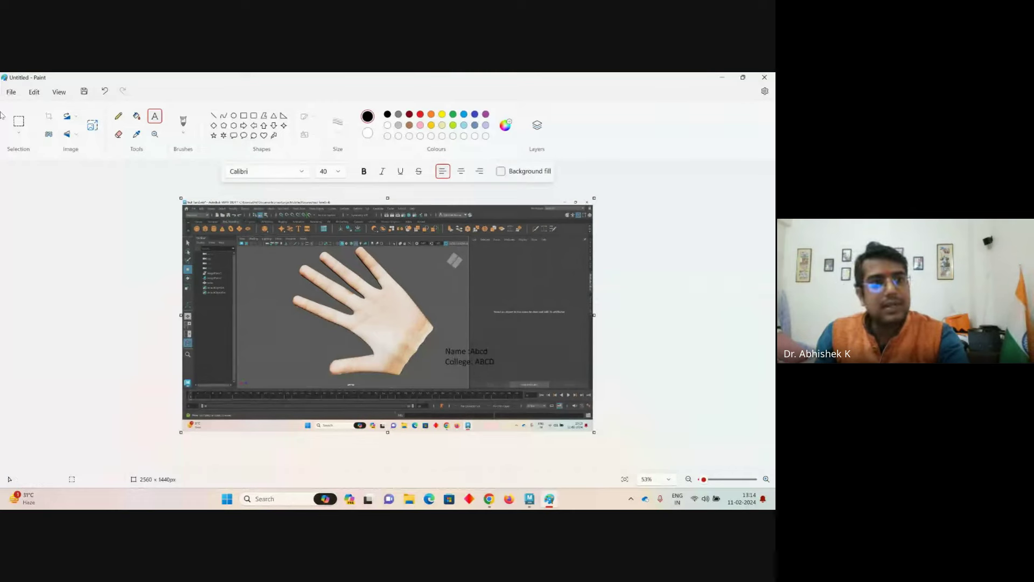
pyautogui.click(11, 92)
pyautogui.moveTo(33, 182)
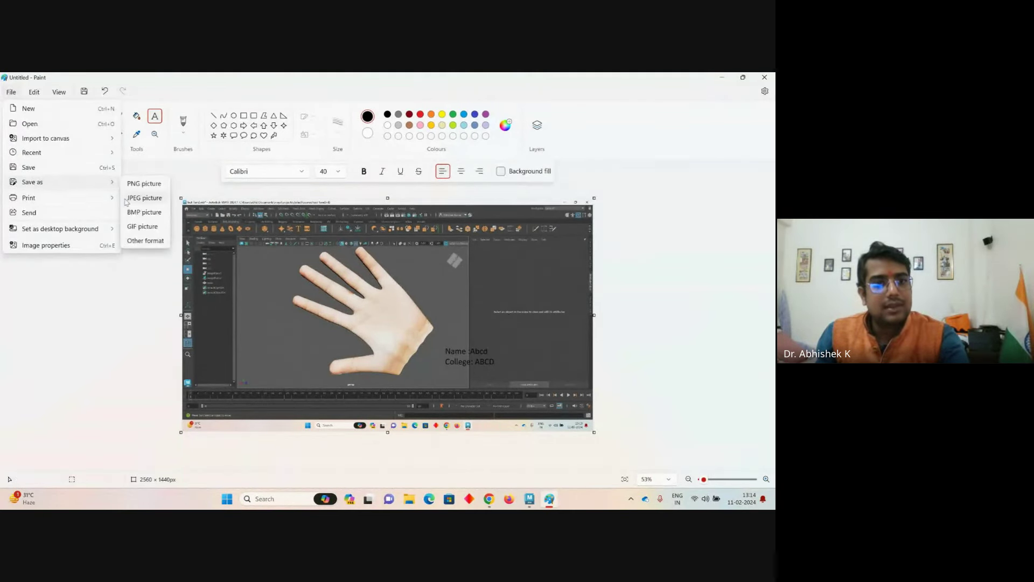
pyautogui.click(132, 196)
pyautogui.click(40, 189)
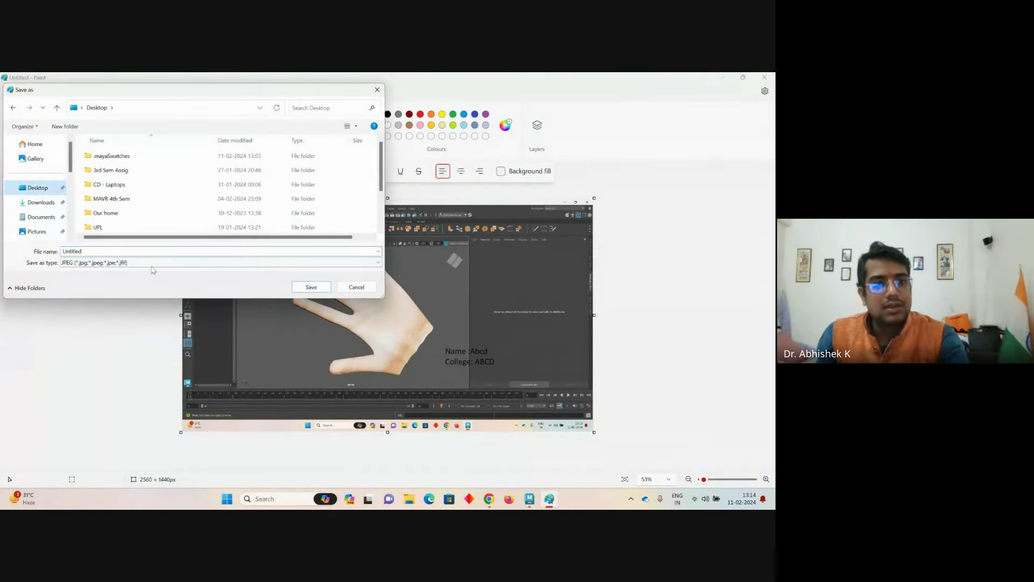
pyautogui.click(123, 251)
pyautogui.write('test')
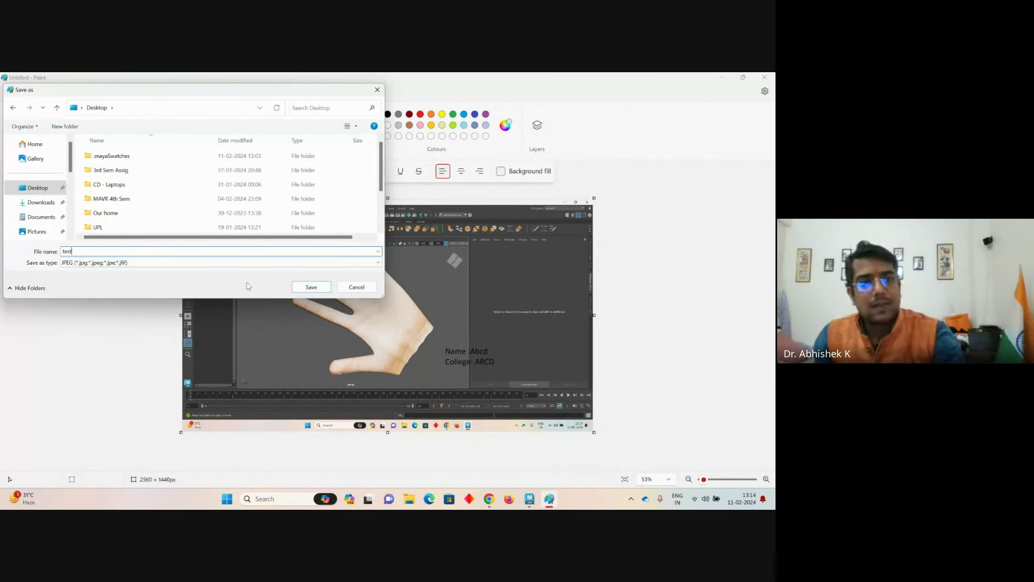
pyautogui.click(311, 287)
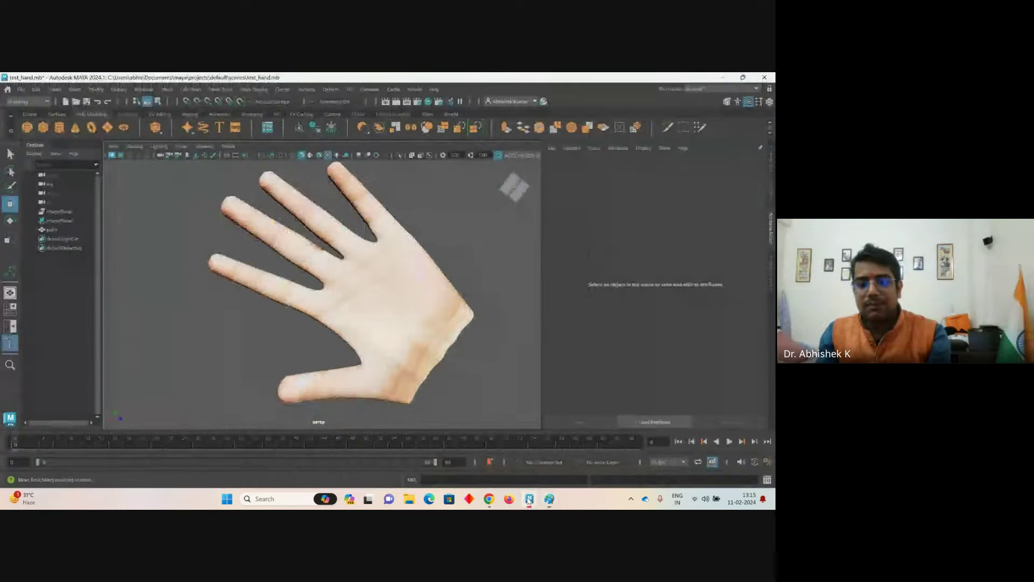
# - Switch to Maya and save the scene under the new name test_hand_01 in the default project's scenes folder, copying that folder's path
pyautogui.click(529, 498)
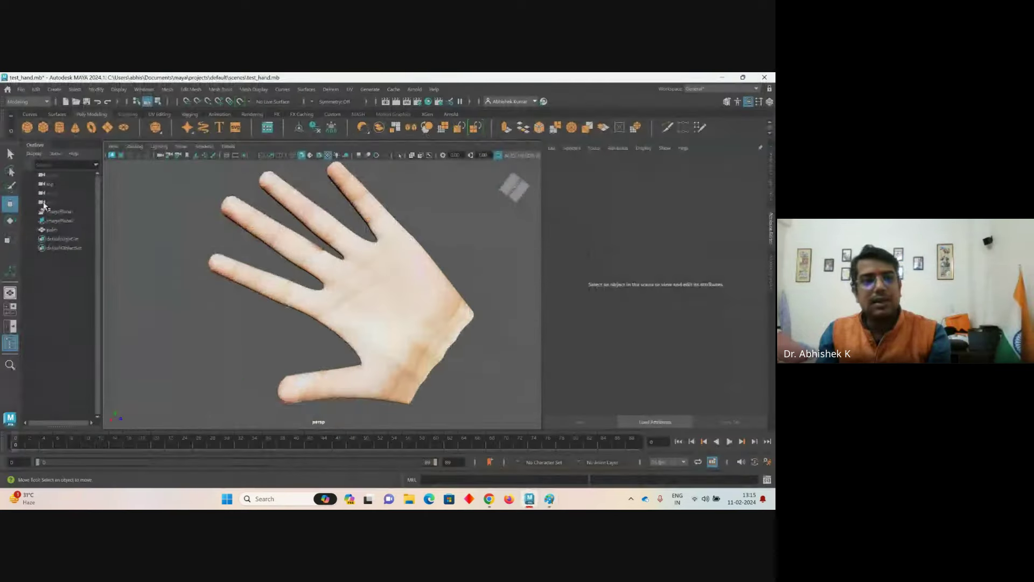
pyautogui.click(21, 90)
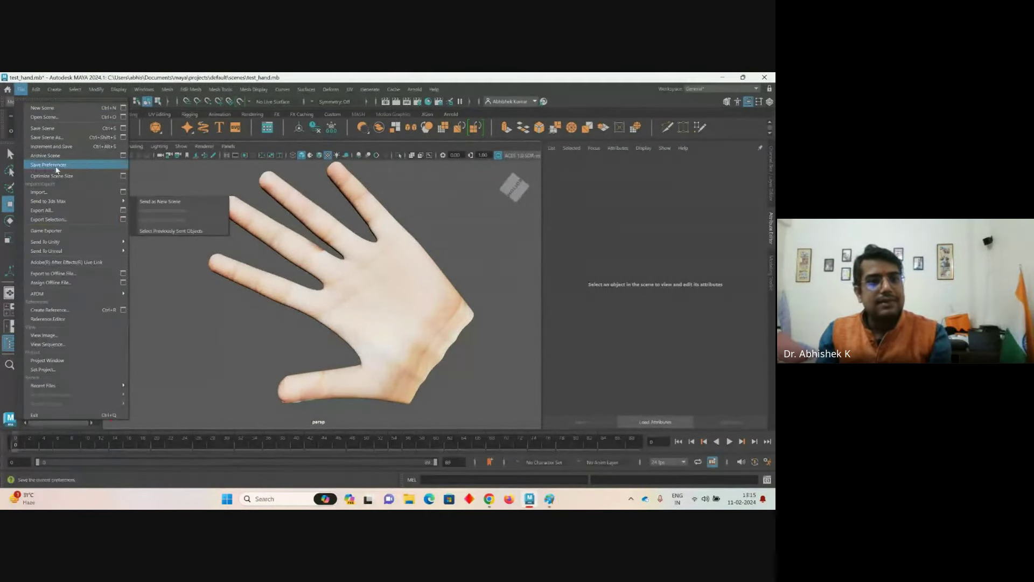
pyautogui.click(56, 137)
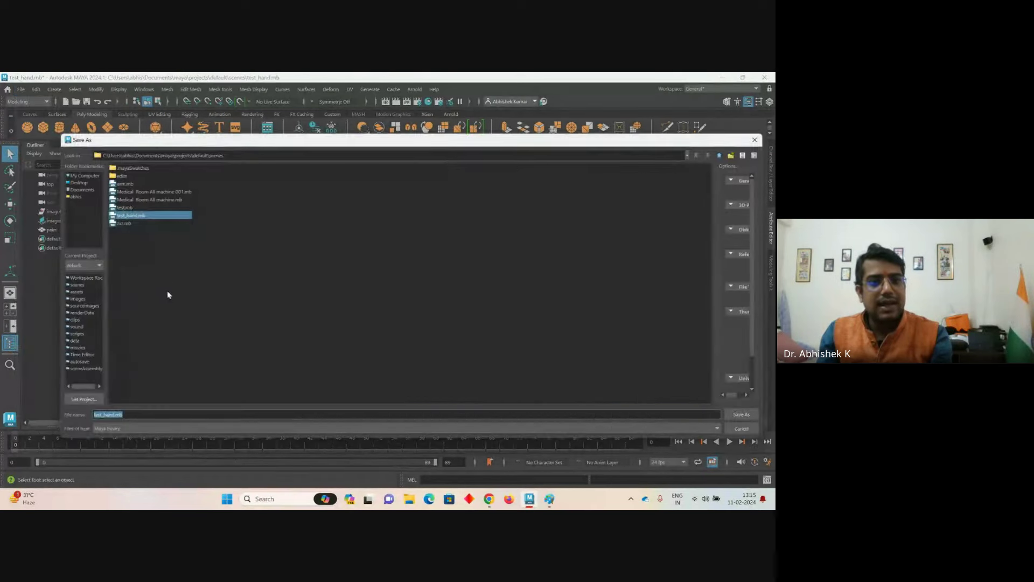
pyautogui.moveTo(130, 413); pyautogui.dragTo(114, 413)
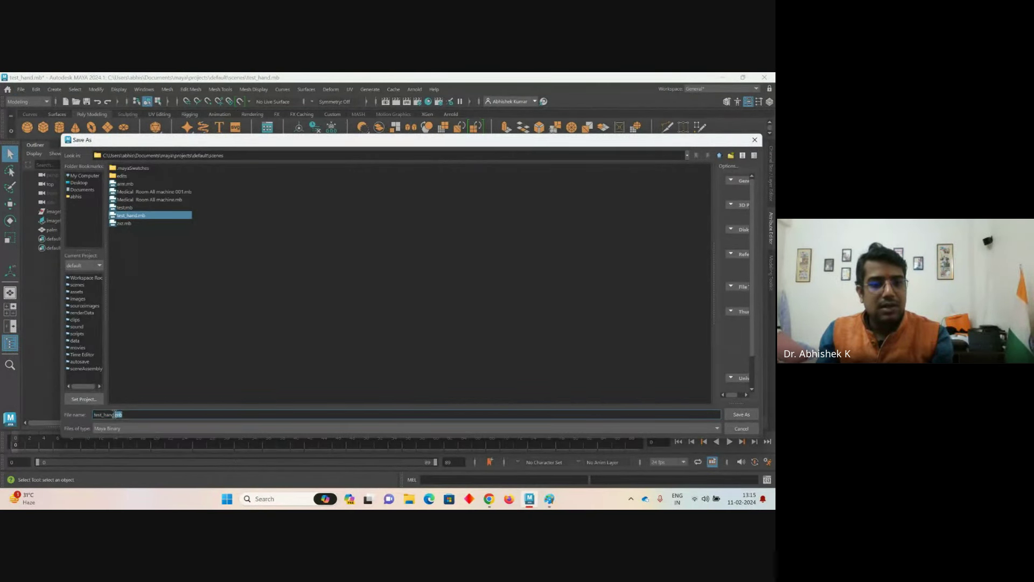
pyautogui.press('BackSpace')
pyautogui.press('BackSpace')
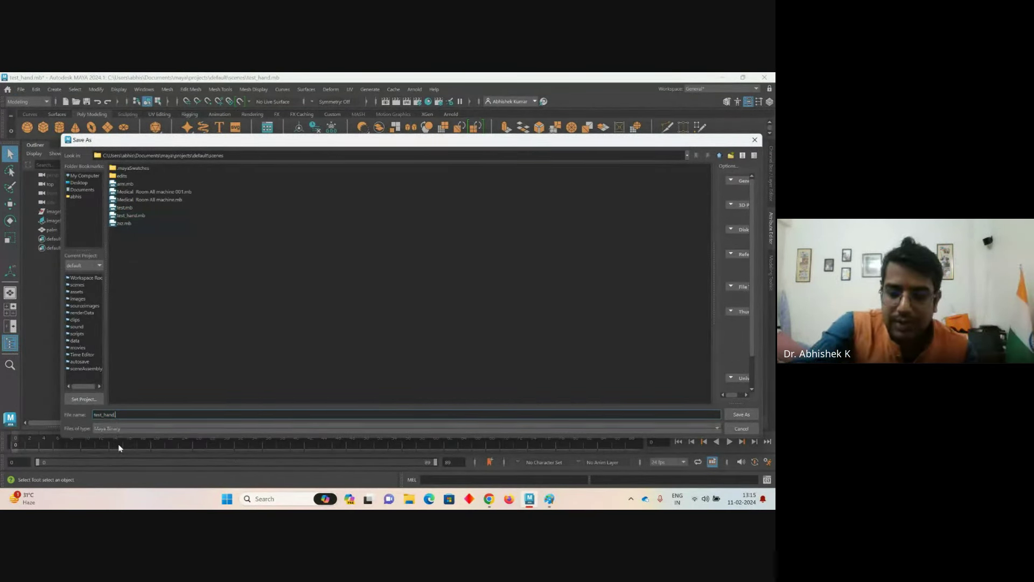
pyautogui.write('_01')
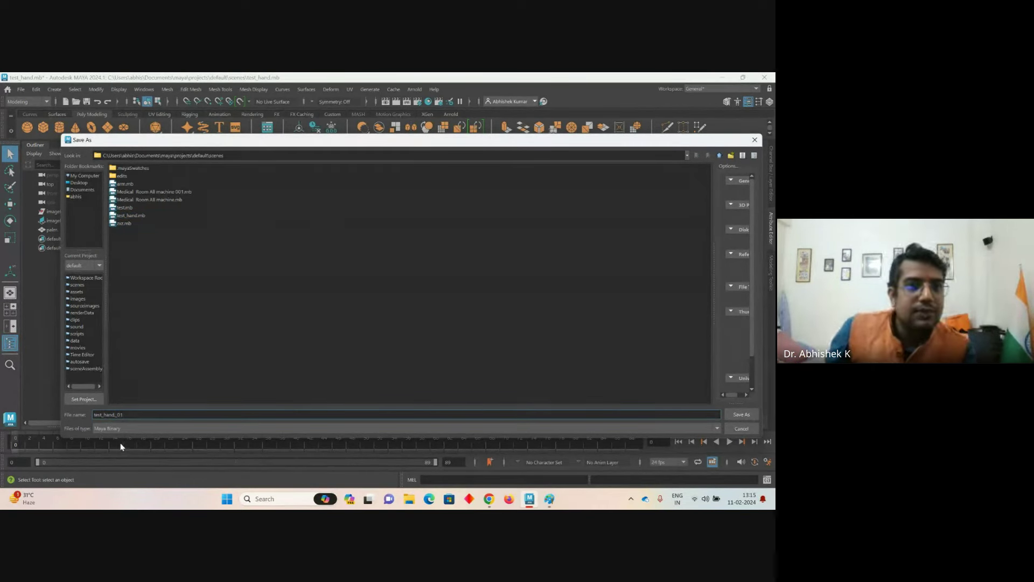
pyautogui.moveTo(231, 155); pyautogui.dragTo(98, 164)
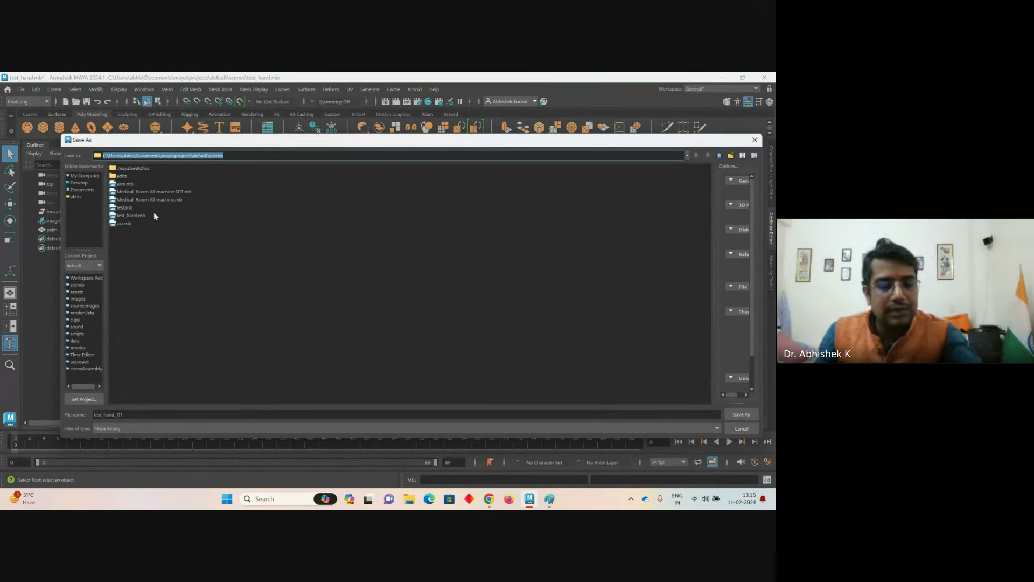
pyautogui.click(735, 413)
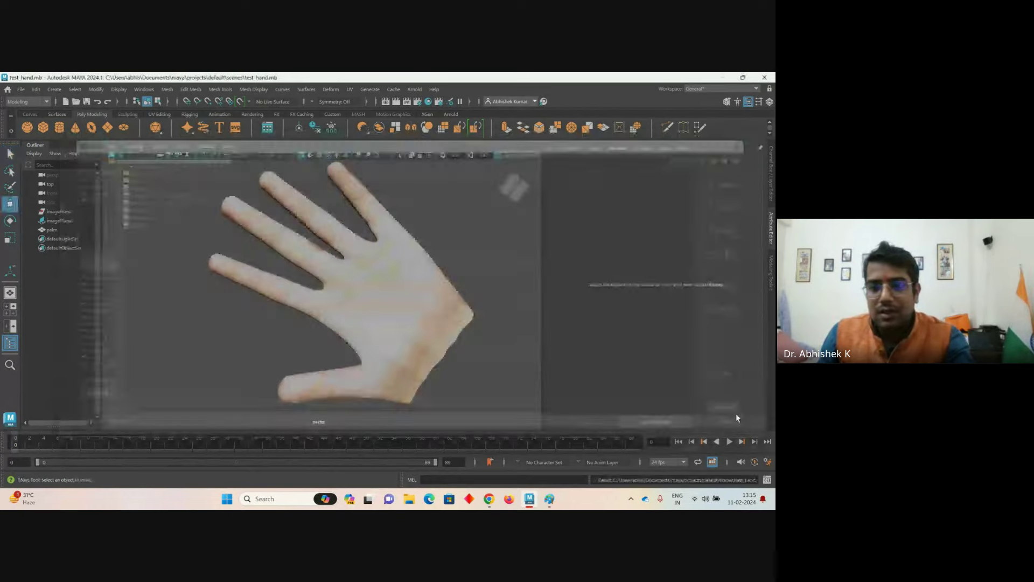
# - Open the copied scenes folder path in File Explorer and copy the test_hand Maya Binary file
pyautogui.press('super+r')
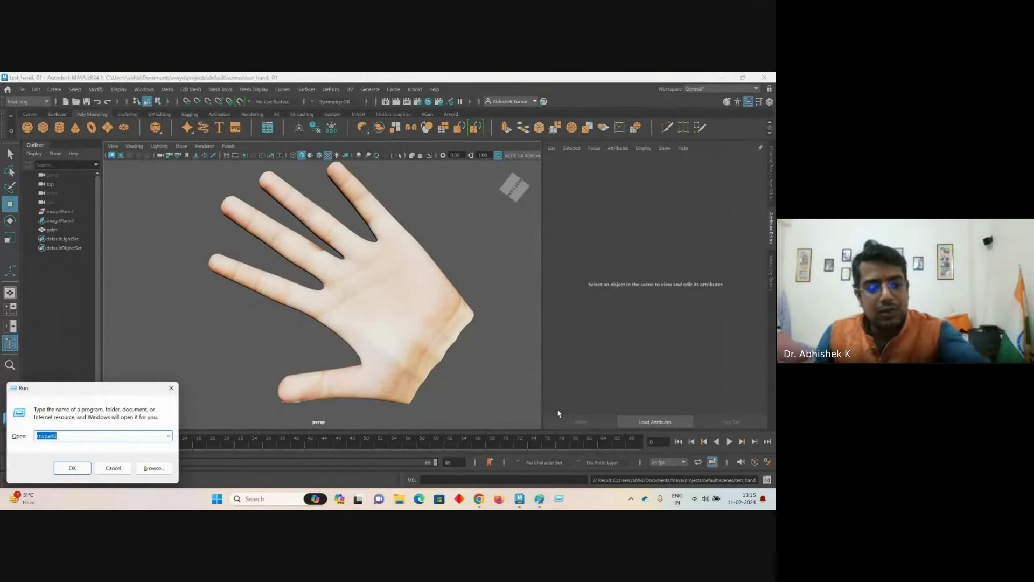
pyautogui.hotkey('ctrl', 'v')
pyautogui.click(75, 467)
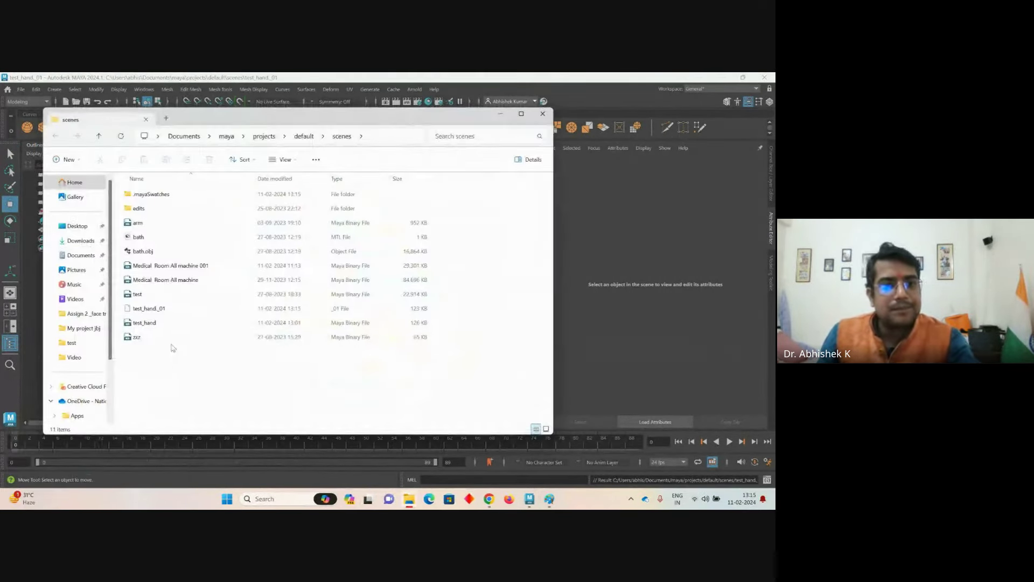
pyautogui.click(146, 327)
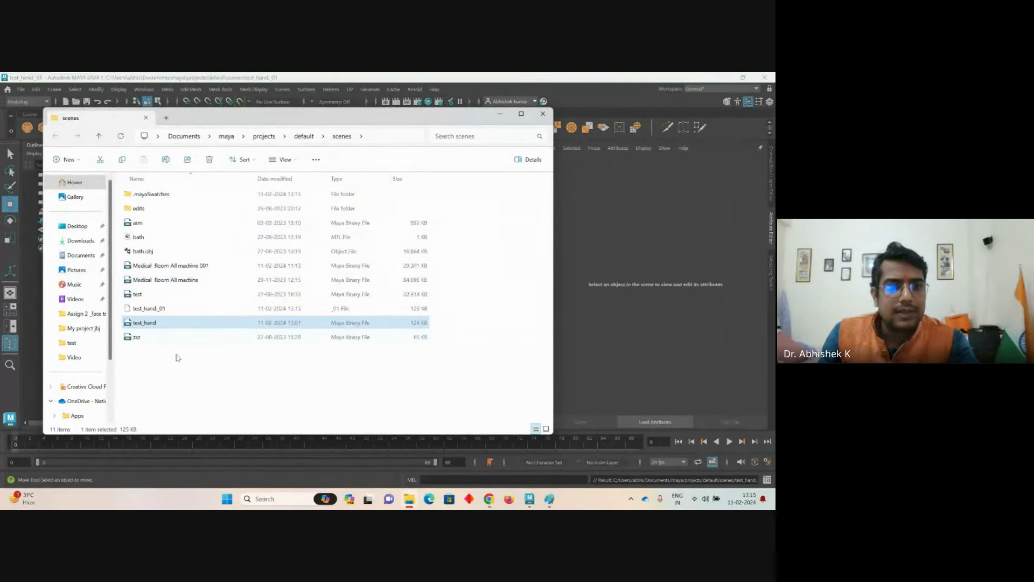
pyautogui.hotkey('ctrl', 'c')
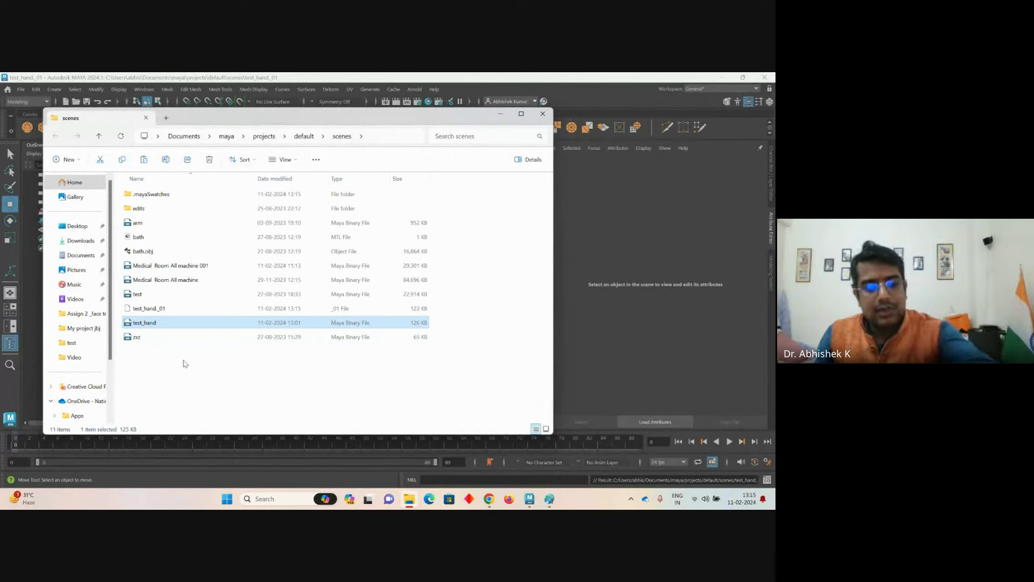
# - Show the desktop, close the Feedback Hub window and paste the copied test_hand scene file onto the desktop
pyautogui.press('super+d')
pyautogui.press('super+f')
pyautogui.rightClick(195, 265)
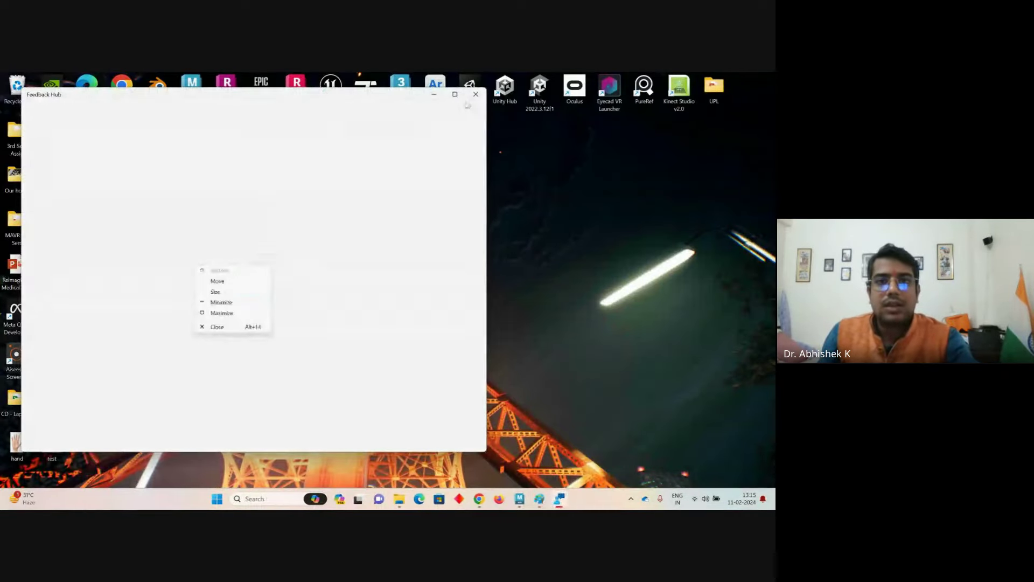
pyautogui.click(476, 95)
pyautogui.rightClick(504, 179)
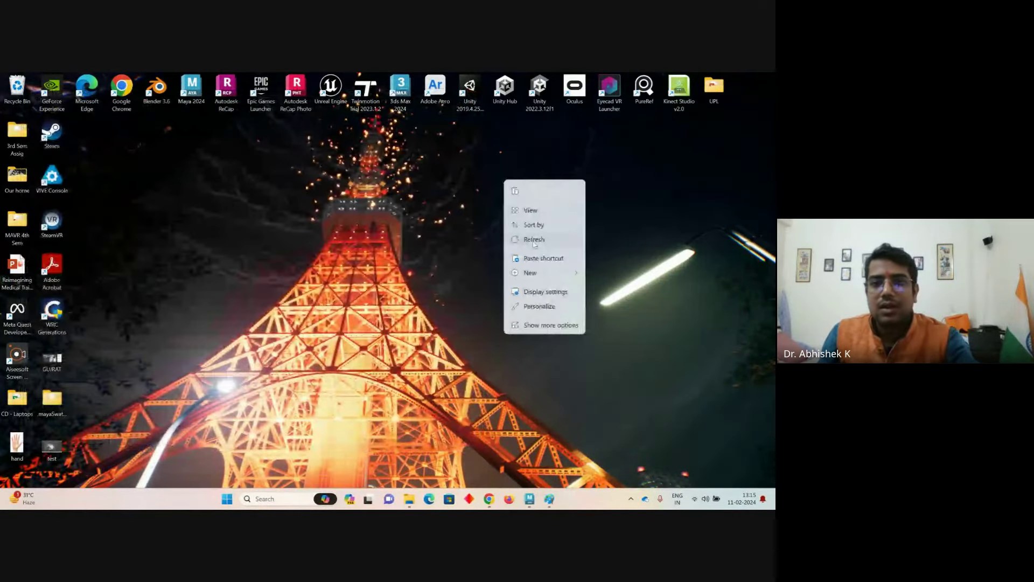
pyautogui.click(512, 193)
# - Place the test picture and the test_hand scene file side by side in an empty area of the desktop
pyautogui.moveTo(87, 133); pyautogui.dragTo(645, 265)
pyautogui.moveTo(52, 446); pyautogui.dragTo(574, 180)
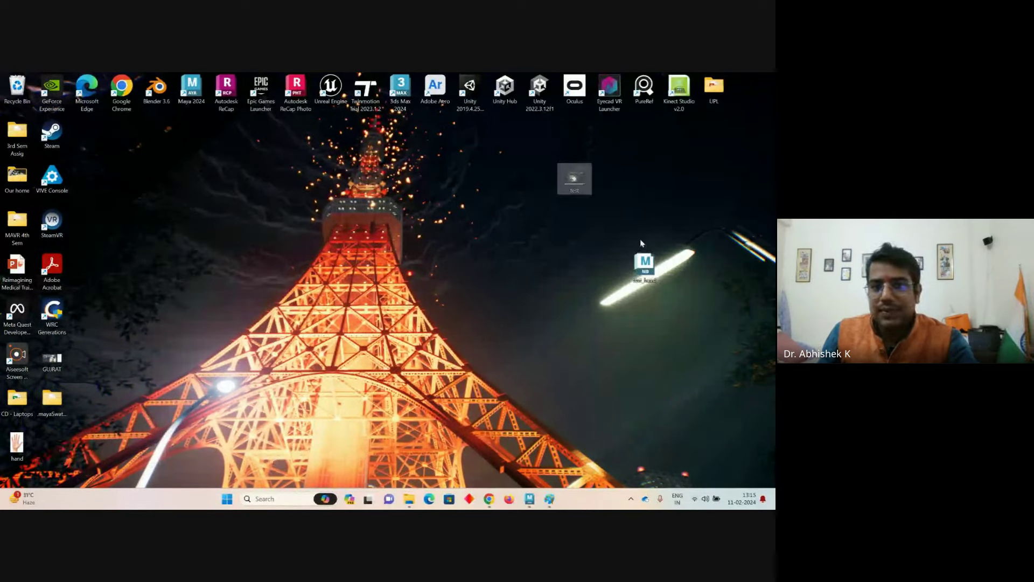
pyautogui.moveTo(645, 264); pyautogui.dragTo(615, 182)
# - Compress the test picture and the test_hand scene file together into a ZIP archive and place it beside them
pyautogui.rightClick(572, 178)
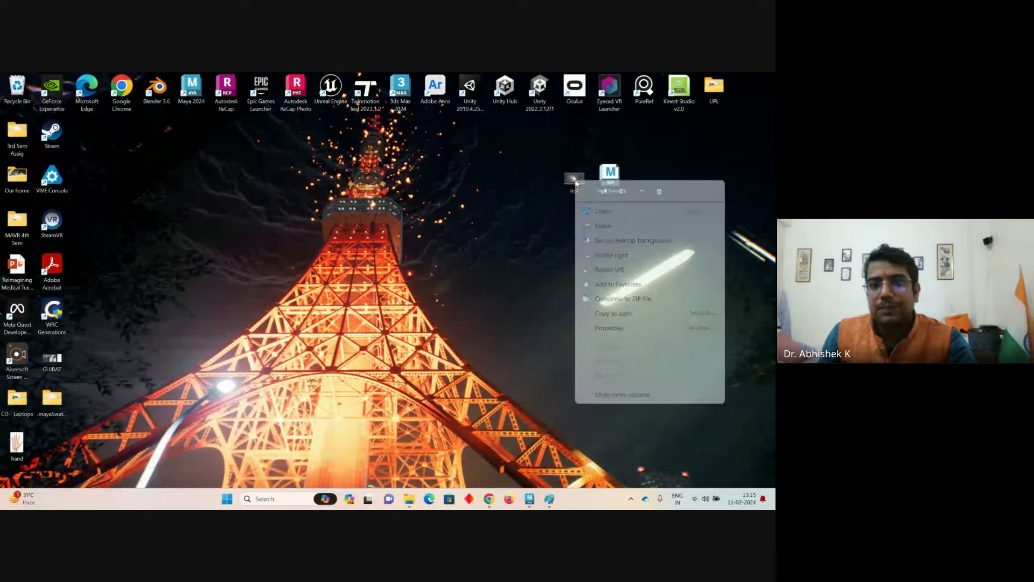
pyautogui.click(517, 203)
pyautogui.moveTo(522, 131); pyautogui.dragTo(645, 214)
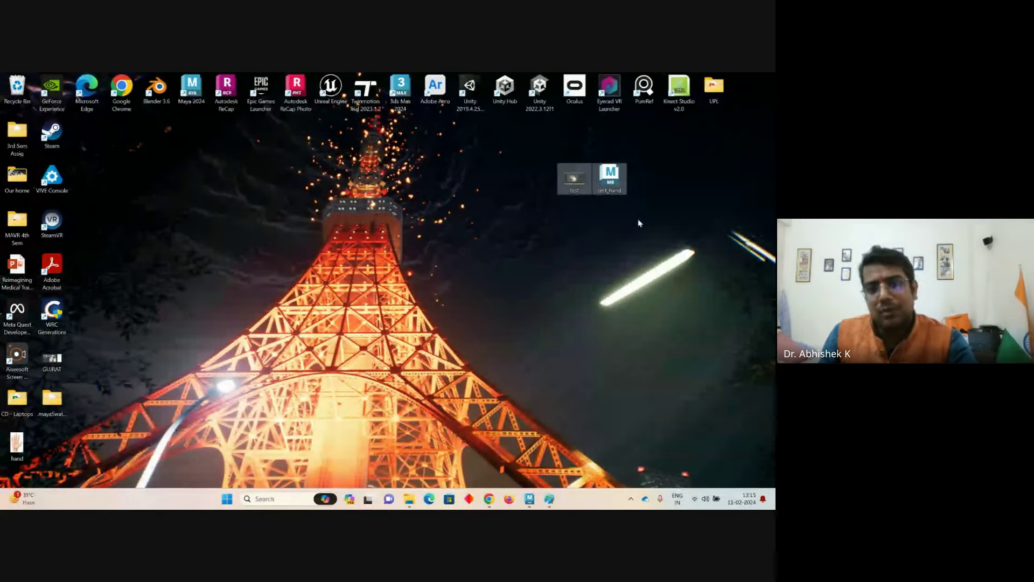
pyautogui.rightClick(557, 181)
pyautogui.moveTo(516, 138); pyautogui.dragTo(626, 199)
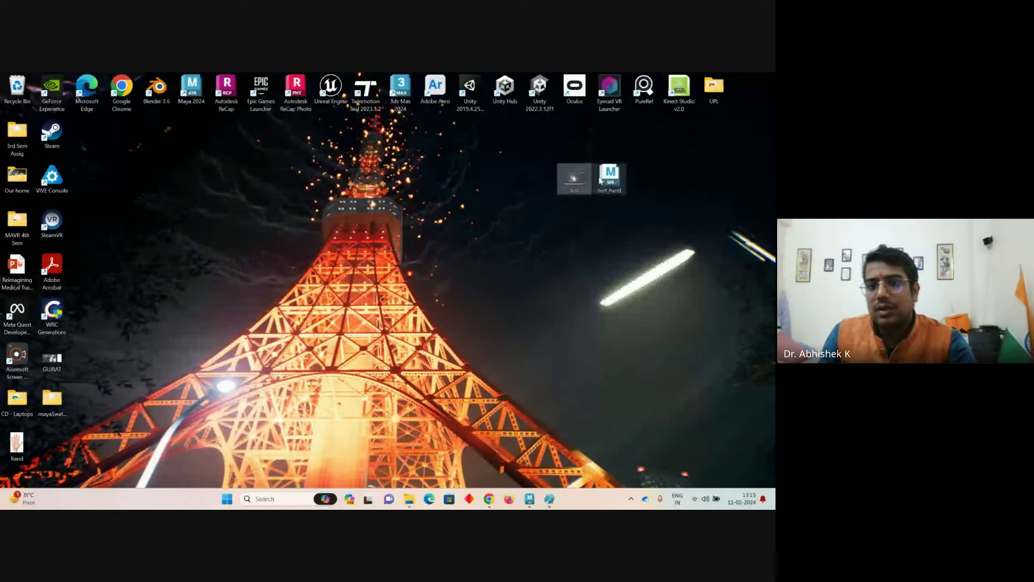
pyautogui.rightClick(603, 180)
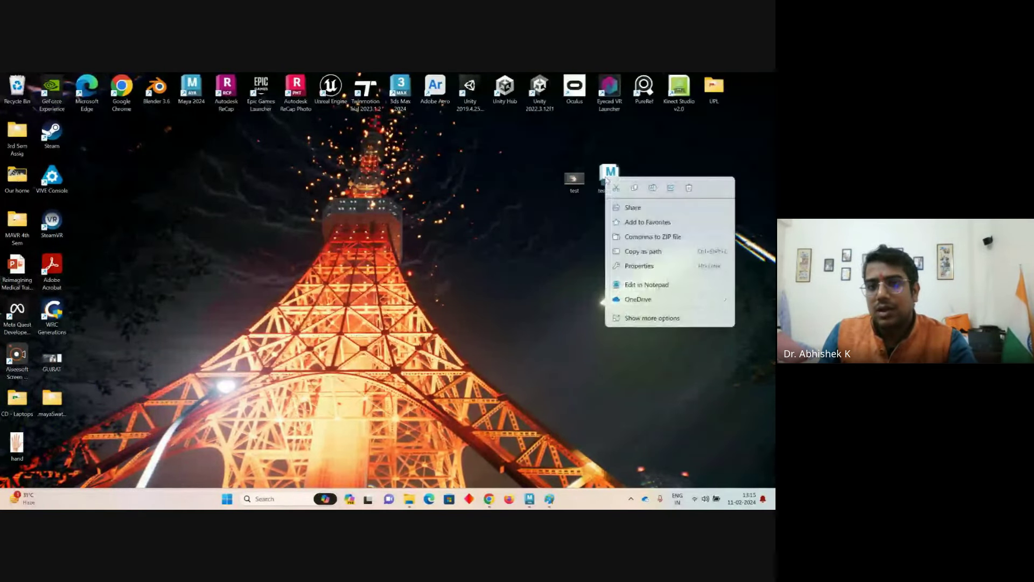
pyautogui.click(637, 240)
pyautogui.moveTo(54, 450); pyautogui.dragTo(646, 197)
# - Rename the ZIP archive as Name_UNIV_Name and move it slightly away from the two source files
pyautogui.click(645, 193)
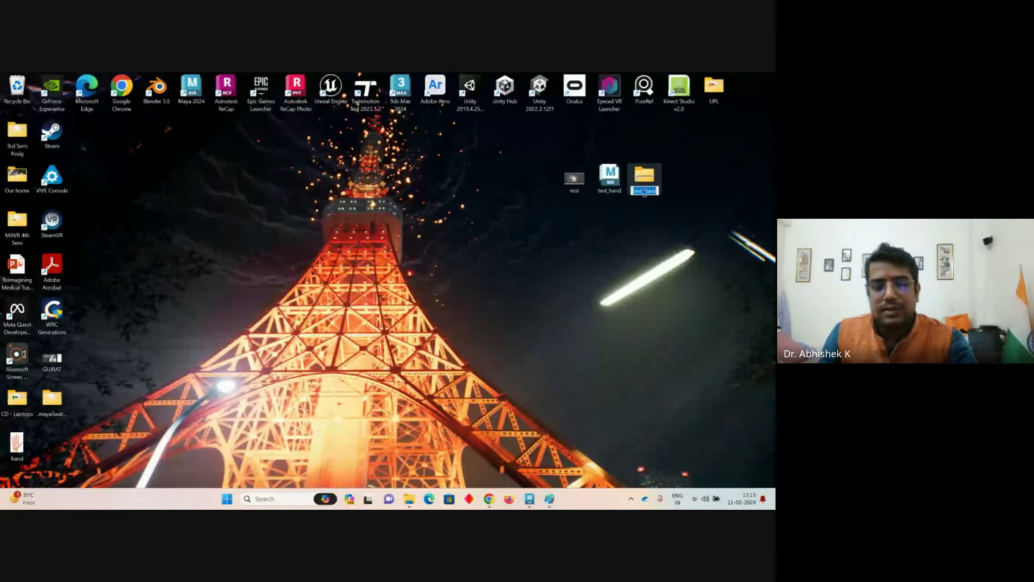
pyautogui.write('Tame_')
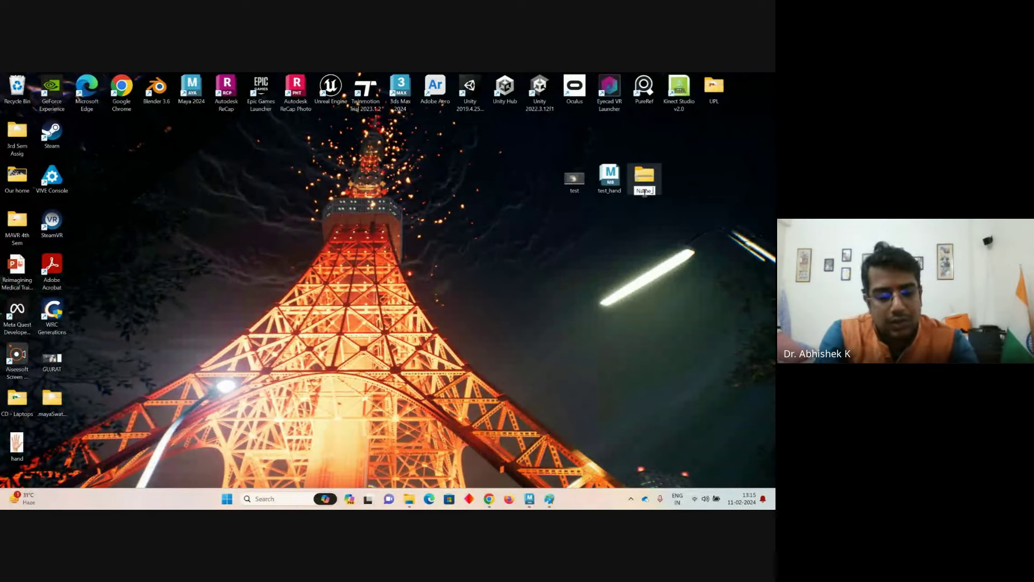
pyautogui.write('UNIV')
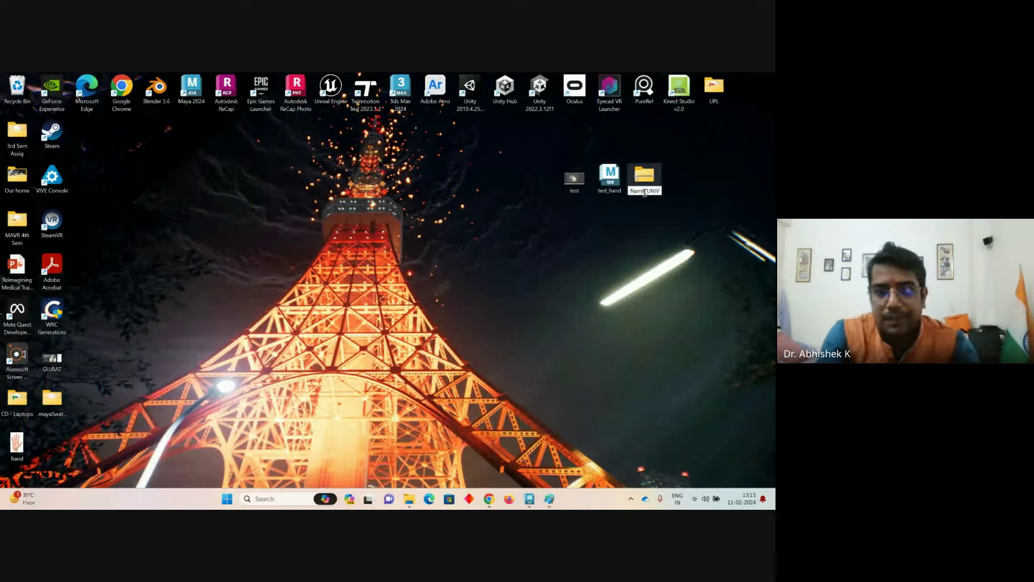
pyautogui.write('NAME')
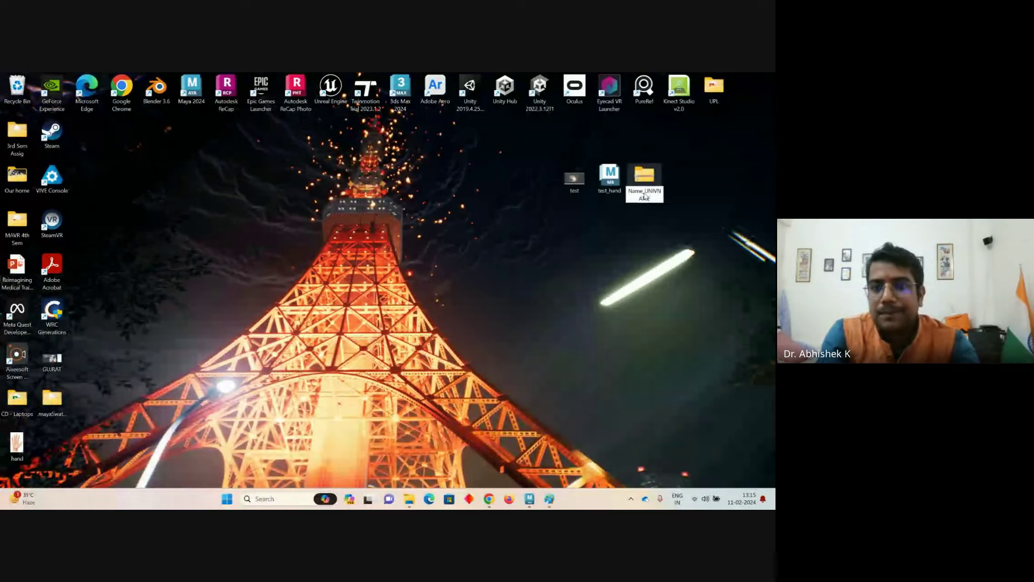
pyautogui.press('BackSpace')
pyautogui.press('BackSpace')
pyautogui.press('BackSpace')
pyautogui.press('BackSpace')
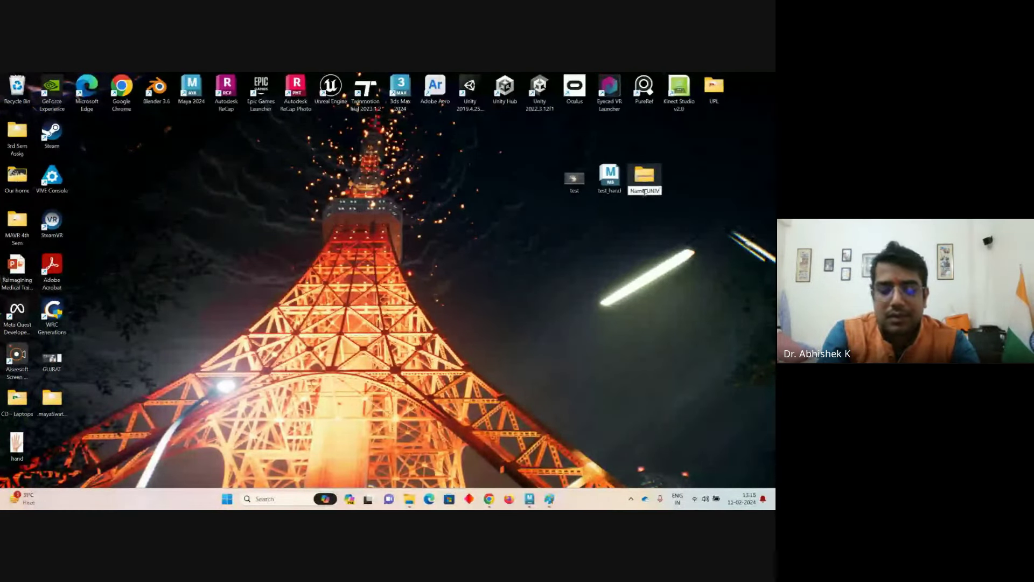
pyautogui.write('_Name')
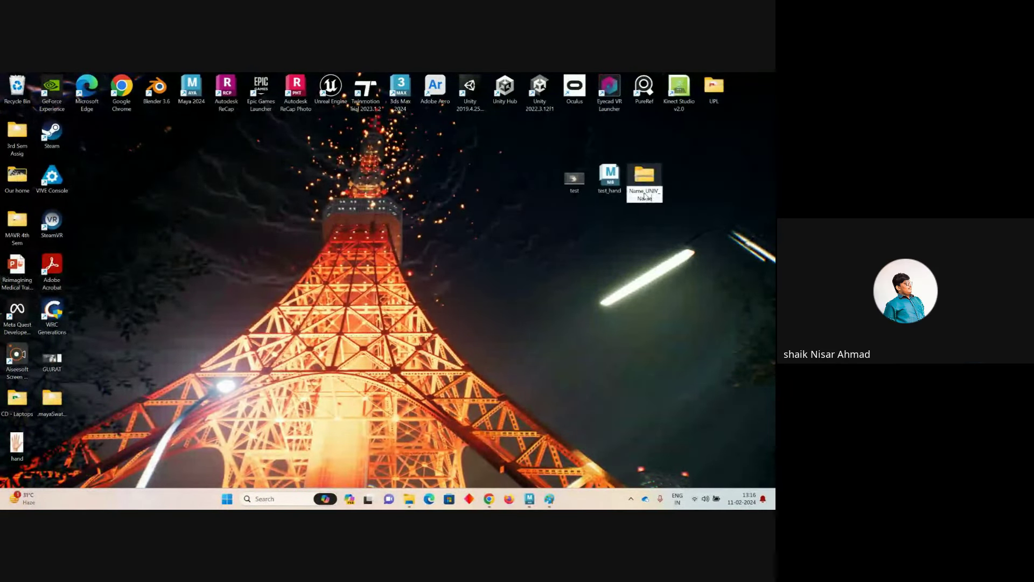
pyautogui.press('Return')
pyautogui.moveTo(52, 446); pyautogui.dragTo(678, 182)
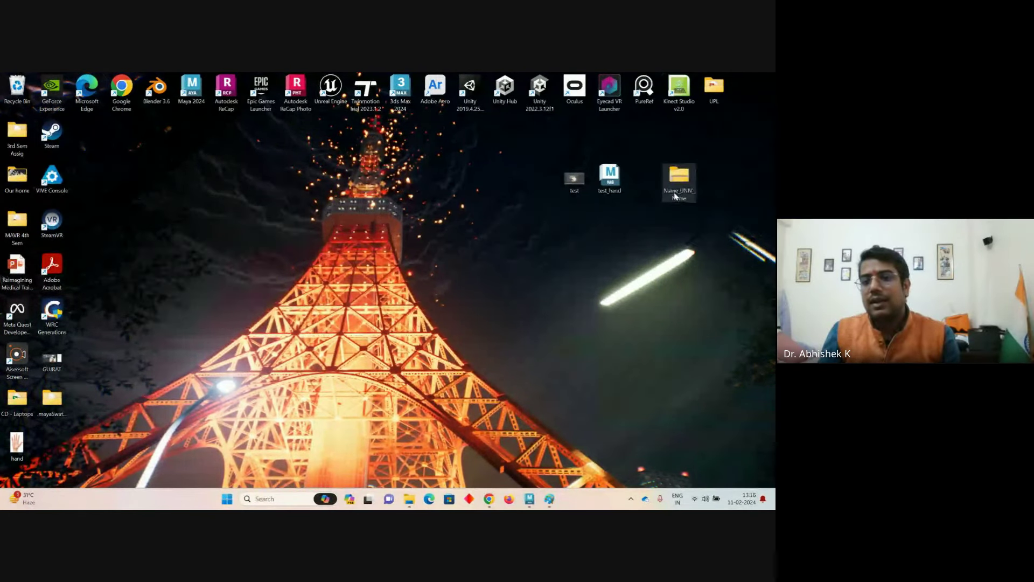
# - Extend the ZIP archive's name to Assignment_001_Name_UNIV_Name and place it back beside the test_hand file
pyautogui.click(667, 196)
pyautogui.click(666, 193)
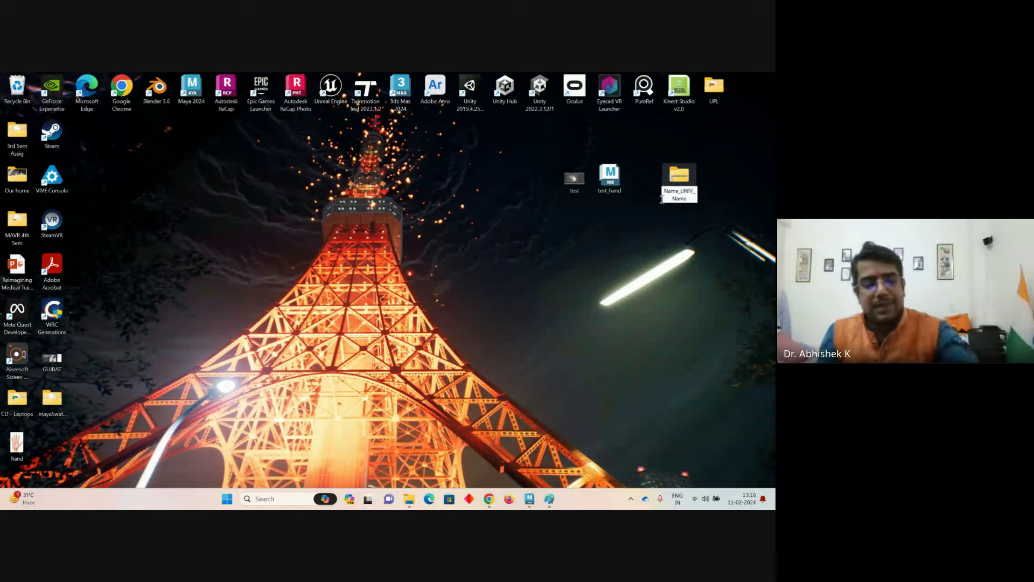
pyautogui.write('A')
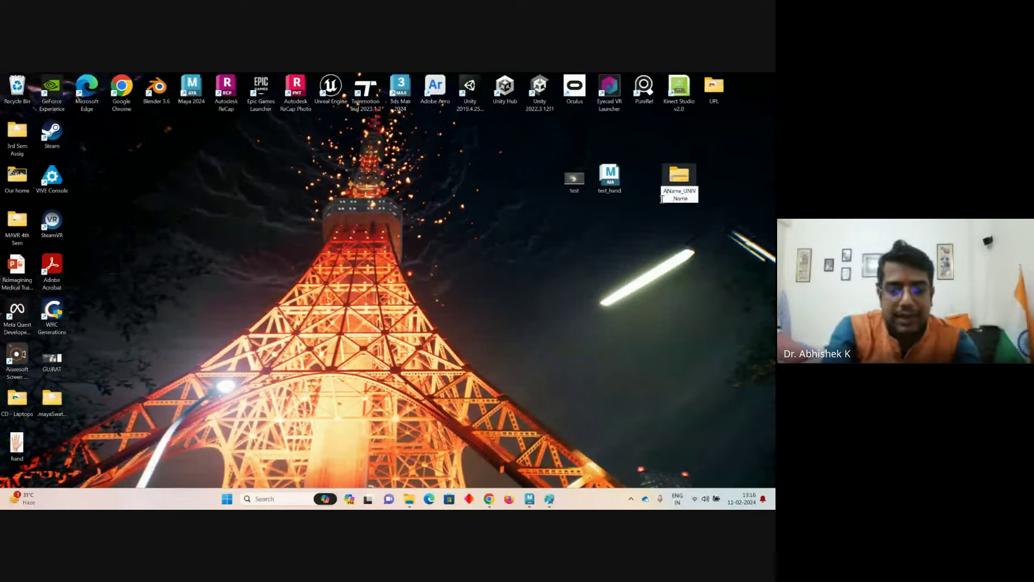
pyautogui.write('ssignm')
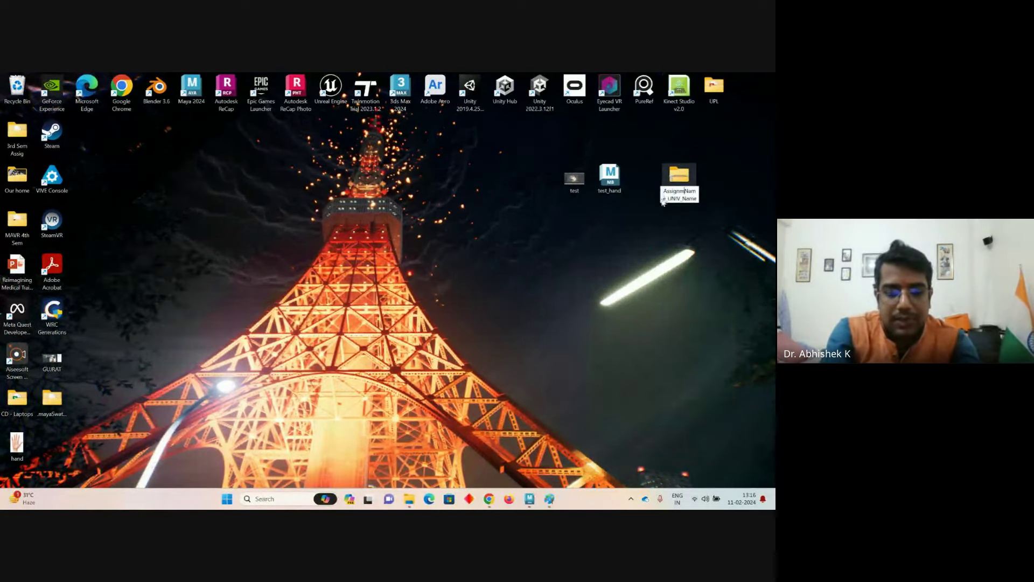
pyautogui.write('ent_0')
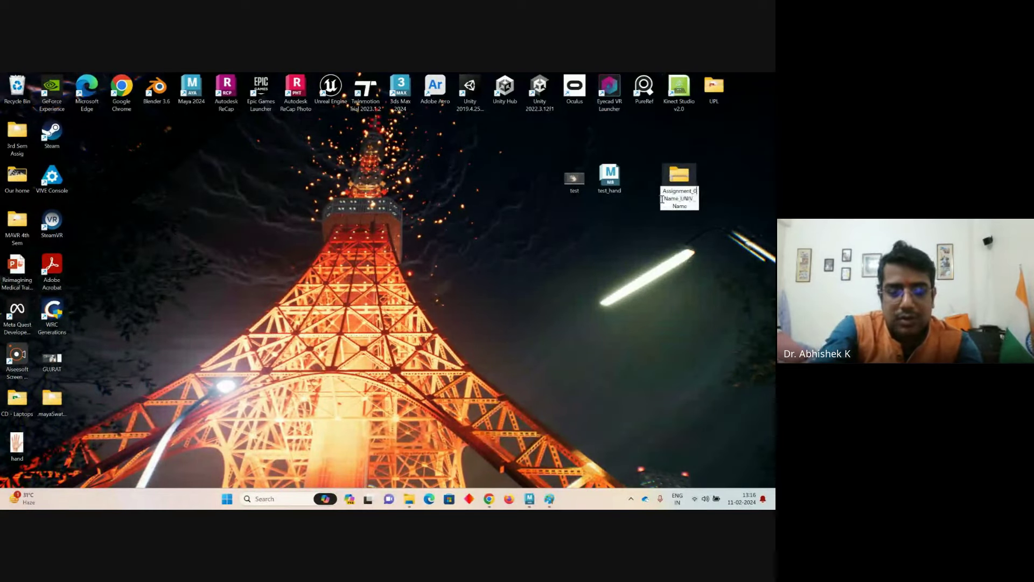
pyautogui.write('1_')
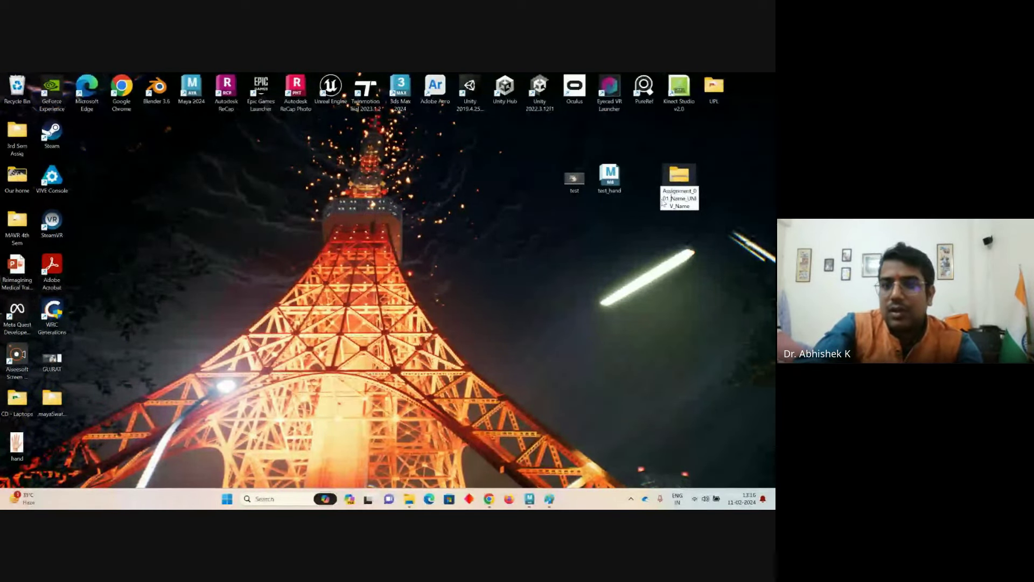
pyautogui.press('Return')
pyautogui.moveTo(51, 442); pyautogui.dragTo(645, 209)
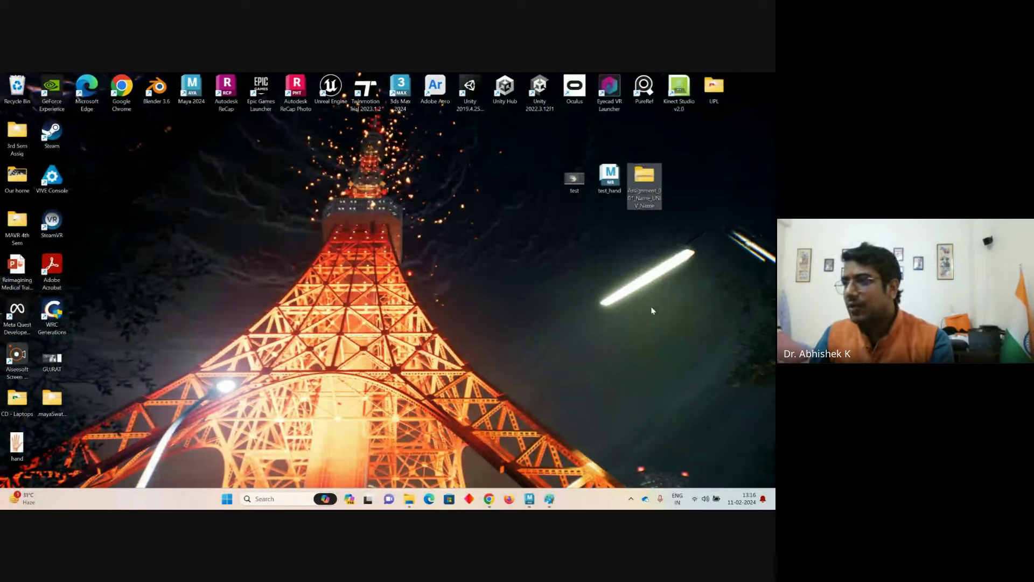
# - Switch to Chrome and open the Swayam site at swayam.gov.in/explorer in a new tab
pyautogui.click(488, 499)
pyautogui.click(446, 447)
pyautogui.hotkey('ctrl', 't')
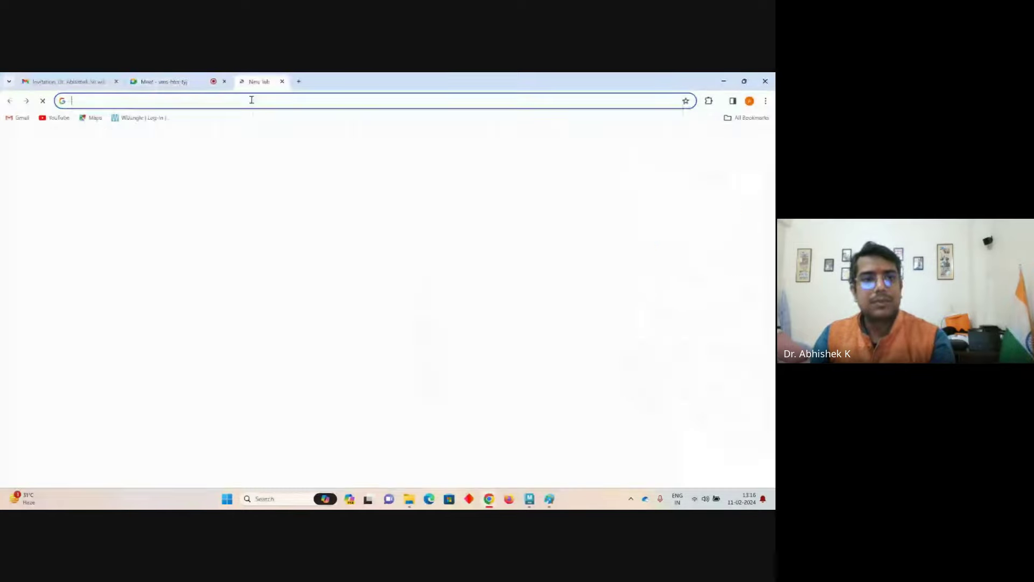
pyautogui.write('swayam.gov.in/explorer')
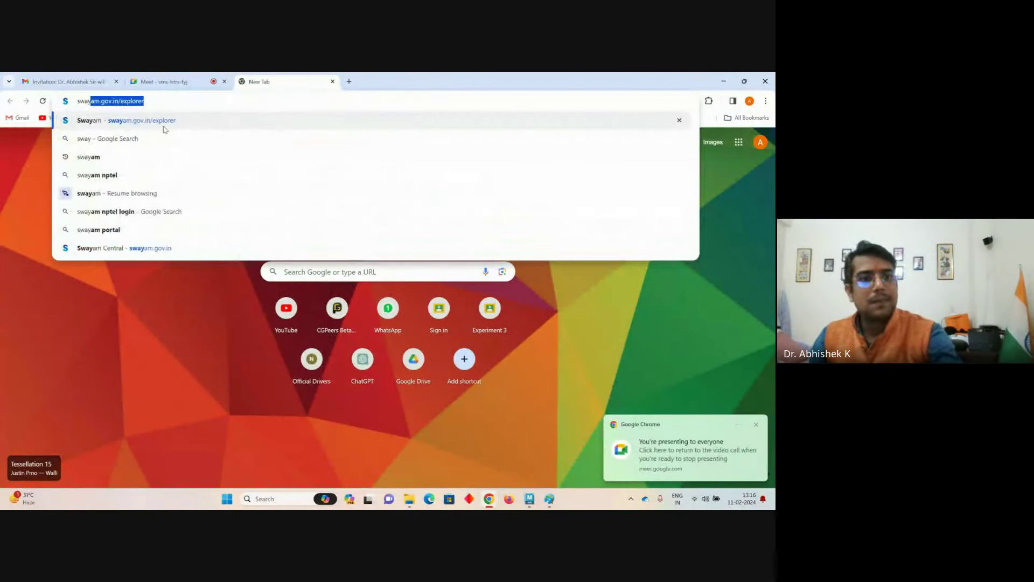
pyautogui.press('Return')
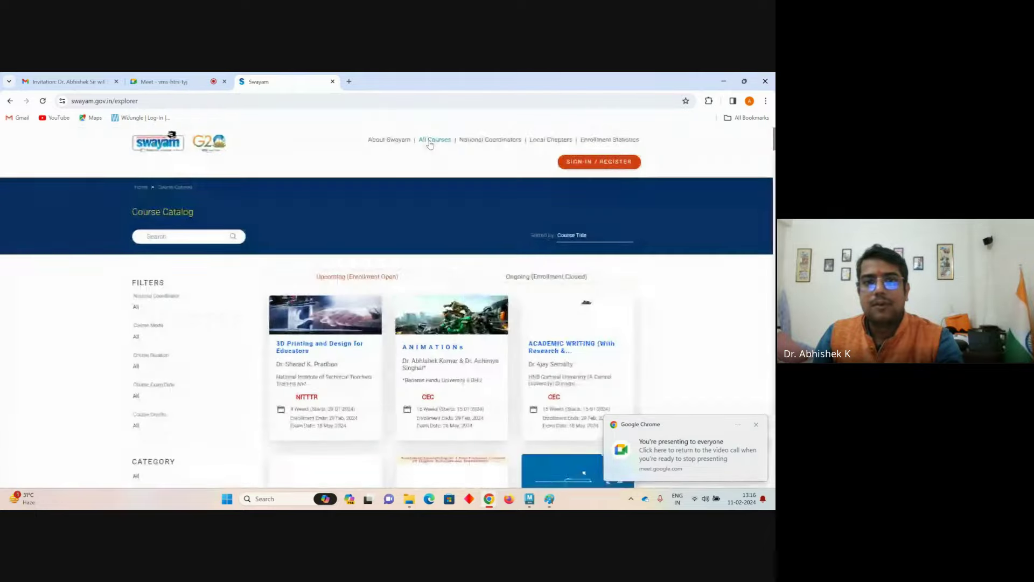
# - Show the Swayam course catalogue and open the ANIMATIONs course page at its Summary section
pyautogui.click(431, 143)
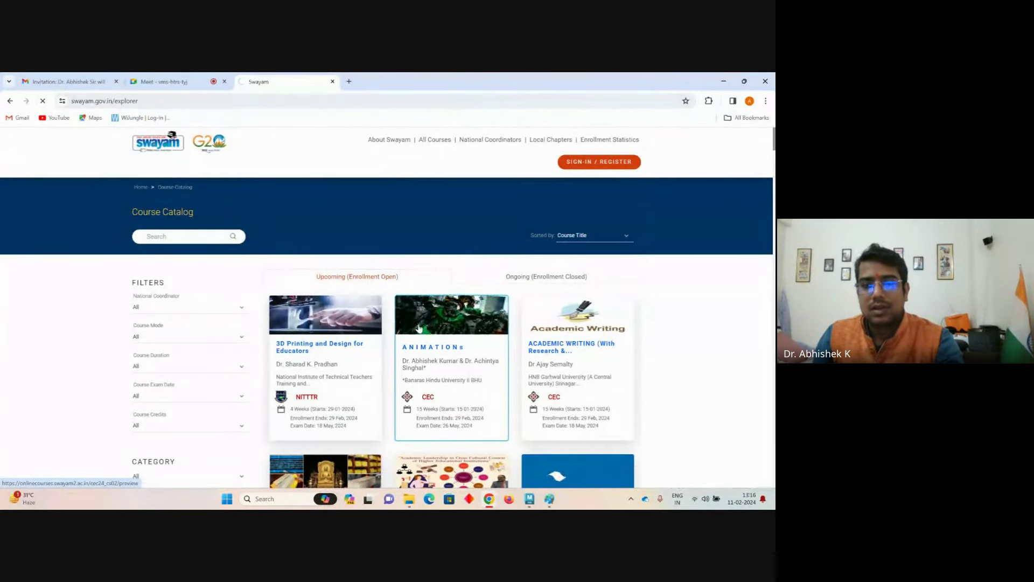
pyautogui.click(416, 329)
pyautogui.scroll(-2, 439, 336)
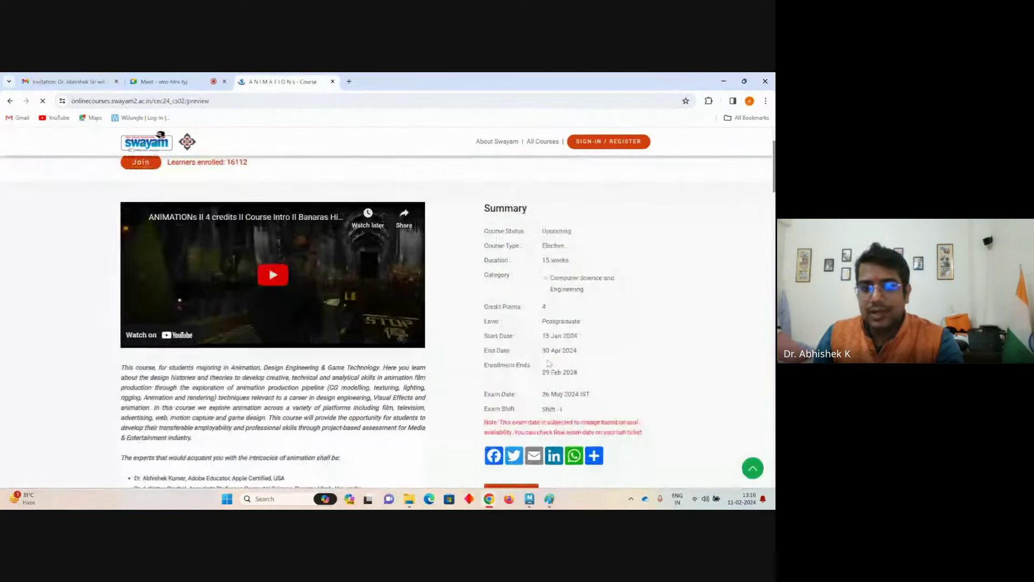
# - Highlight the End Date in the ANIMATIONs course summary to point out the course deadline
pyautogui.moveTo(541, 351); pyautogui.dragTo(592, 352)
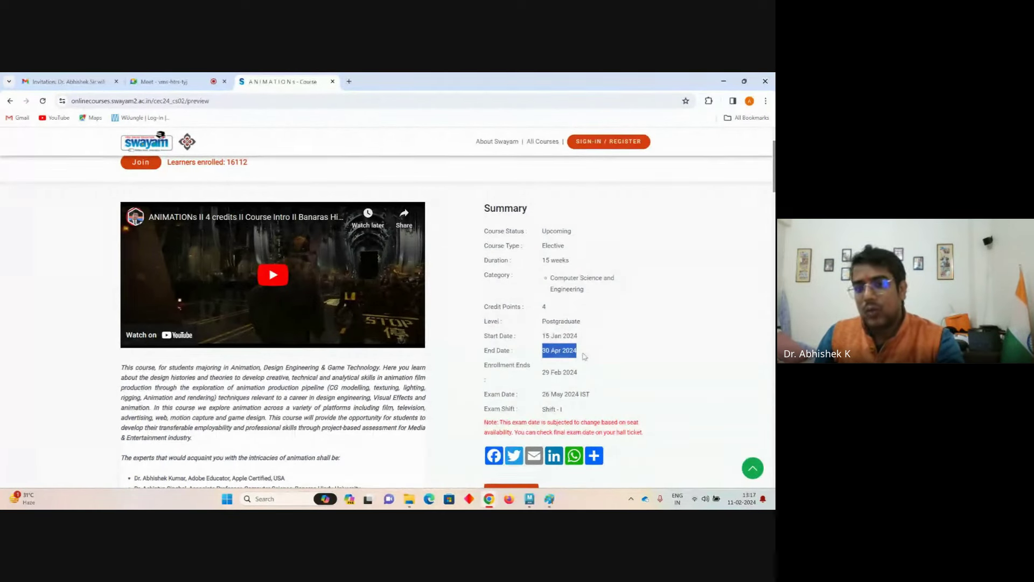
pyautogui.click(542, 356)
pyautogui.moveTo(543, 350); pyautogui.dragTo(583, 353)
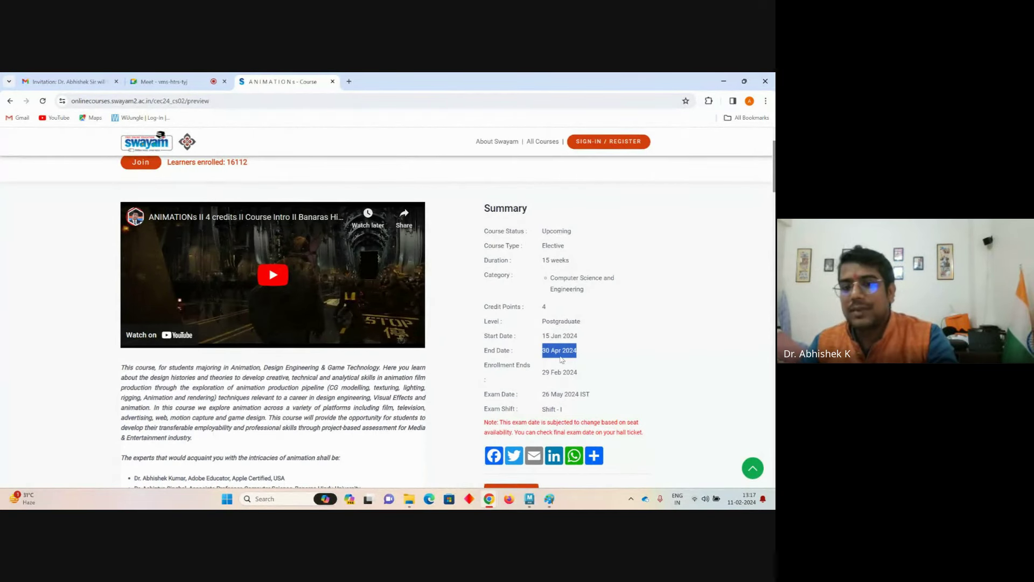
pyautogui.moveTo(552, 352); pyautogui.dragTo(544, 351)
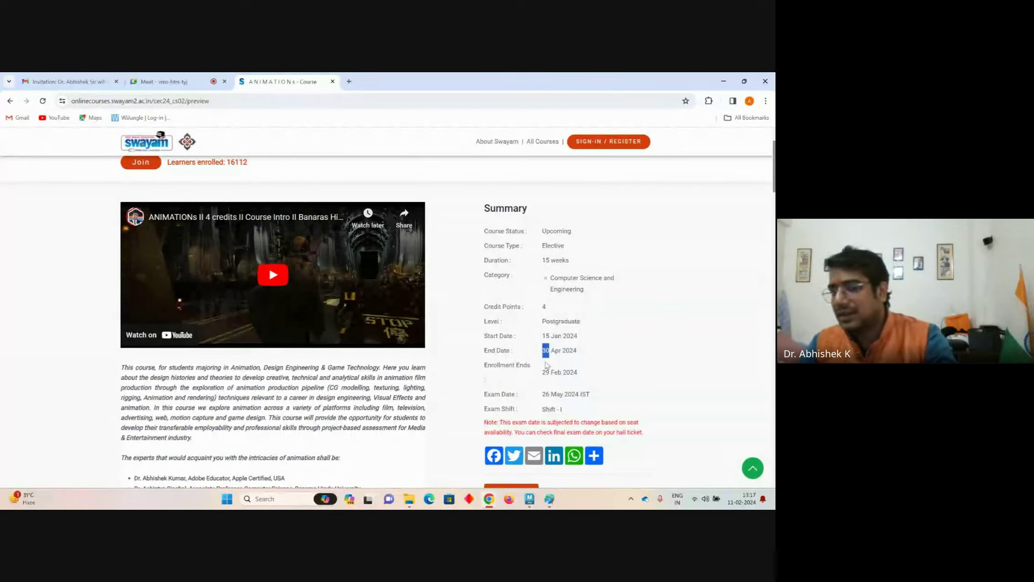
pyautogui.click(565, 352)
pyautogui.moveTo(580, 352); pyautogui.dragTo(543, 353)
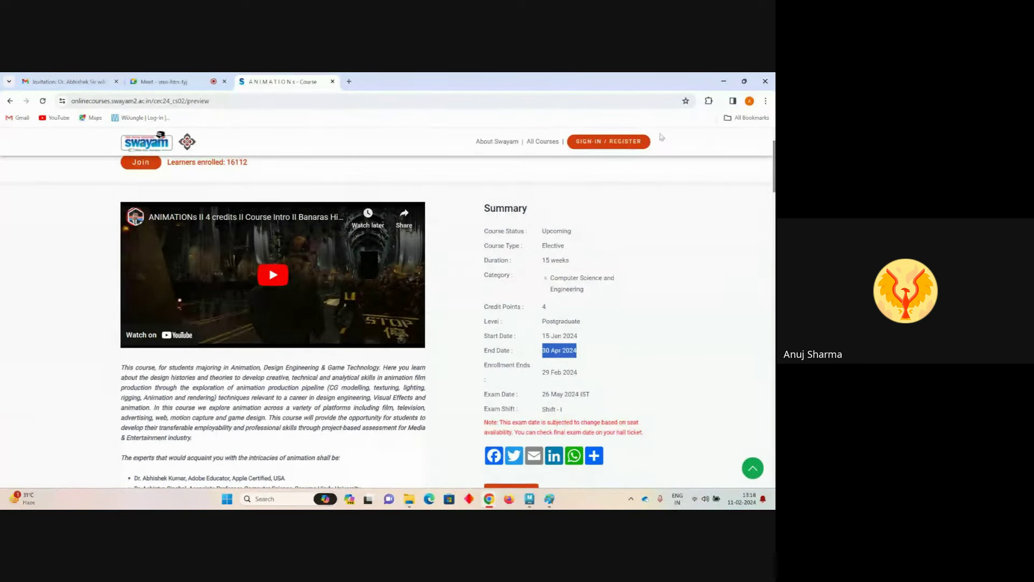
# - Minimize the browser, launch Blender and dismiss its splash screen to reveal the default scene
pyautogui.click(723, 80)
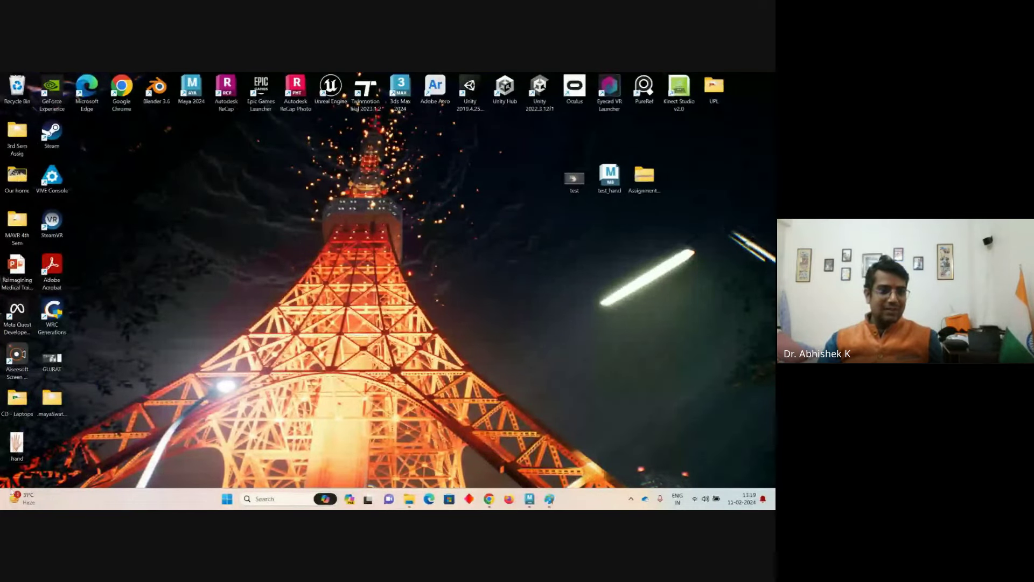
pyautogui.click(225, 499)
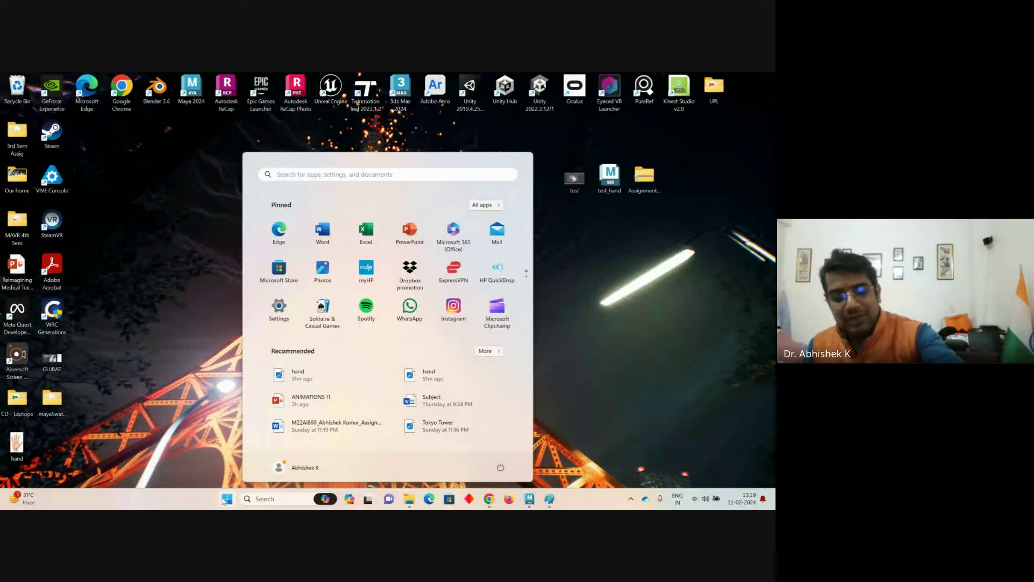
pyautogui.write('bl')
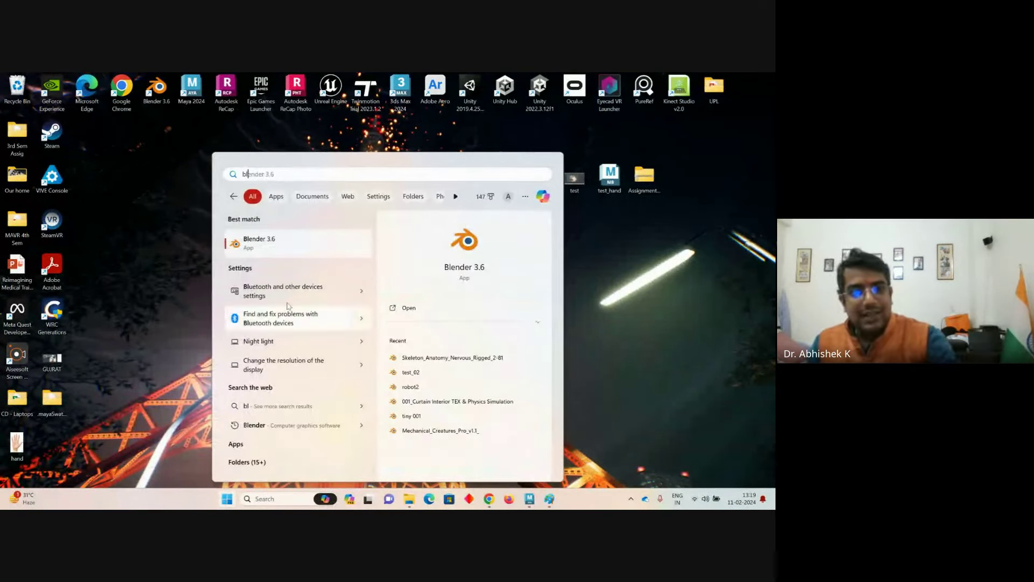
pyautogui.click(296, 243)
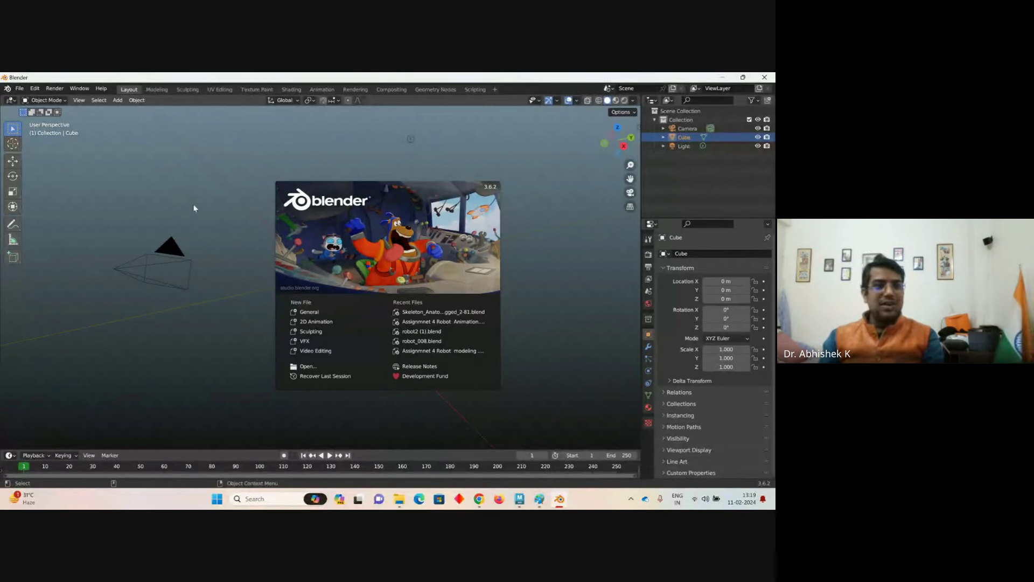
pyautogui.click(570, 215)
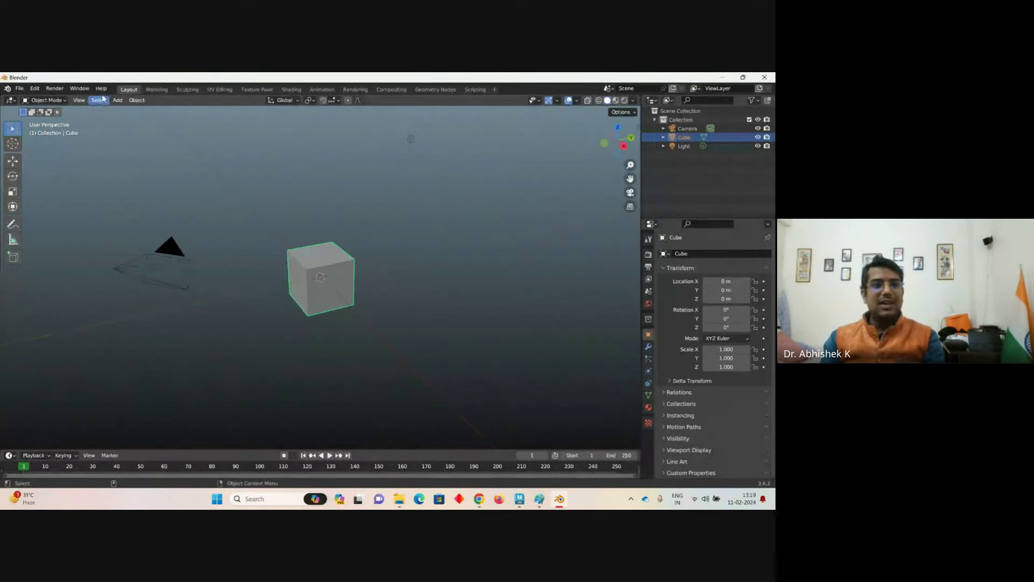
# - In the Modeling workspace, add a cylinder to the default cube's mesh and activate the Move tool
pyautogui.click(153, 90)
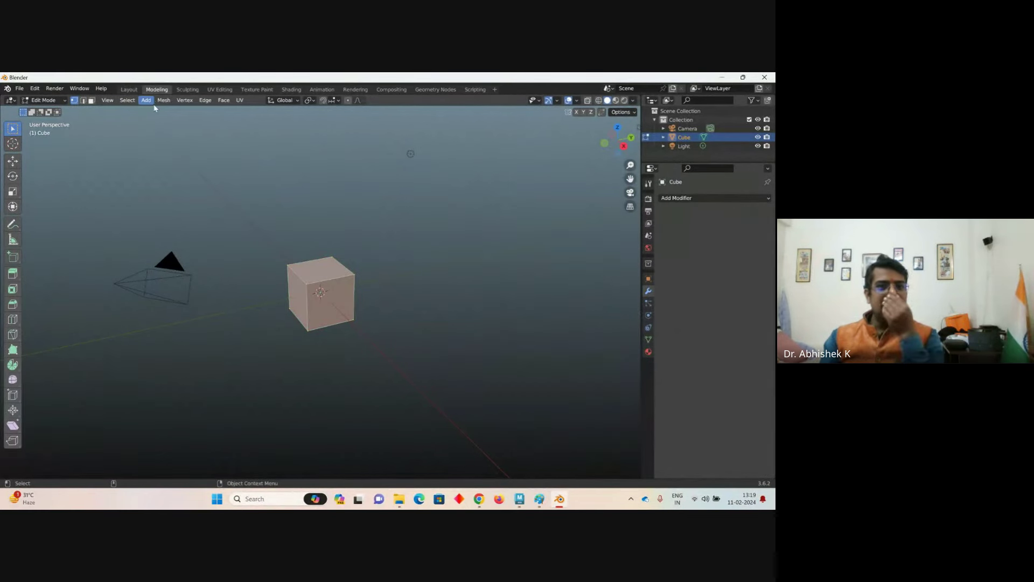
pyautogui.click(146, 100)
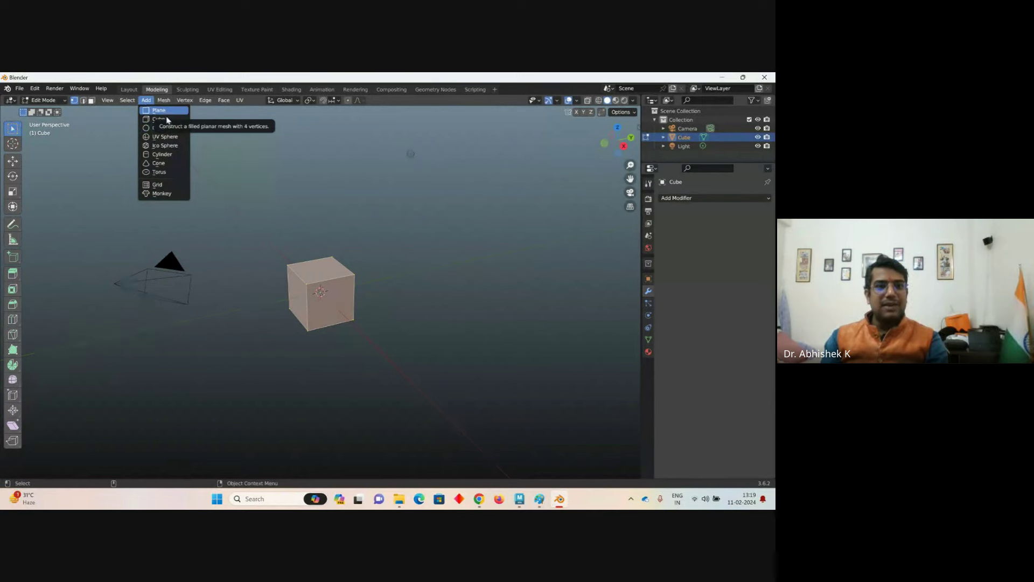
pyautogui.click(162, 154)
pyautogui.click(12, 160)
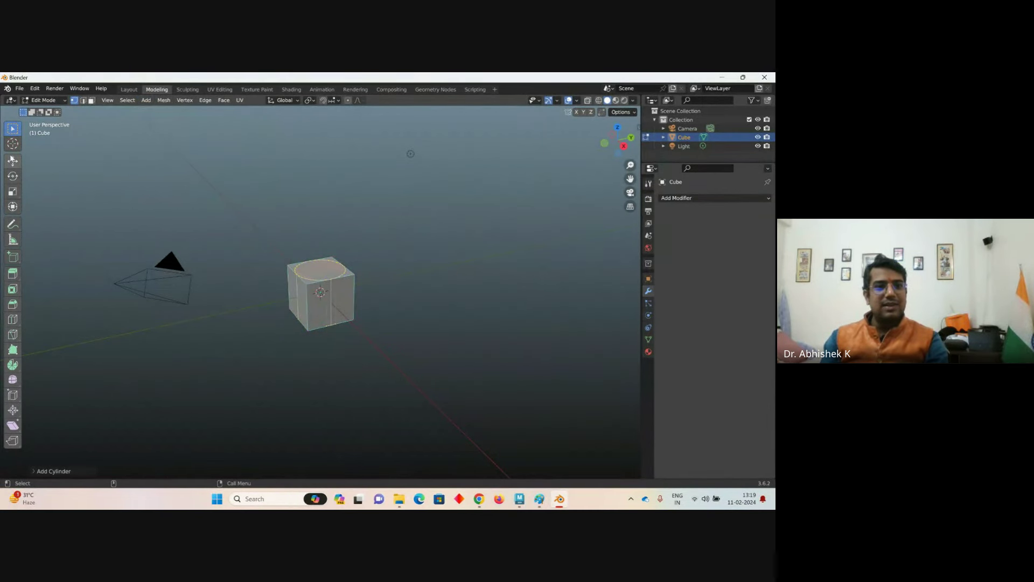
pyautogui.hotkey('ctrl', 'z')
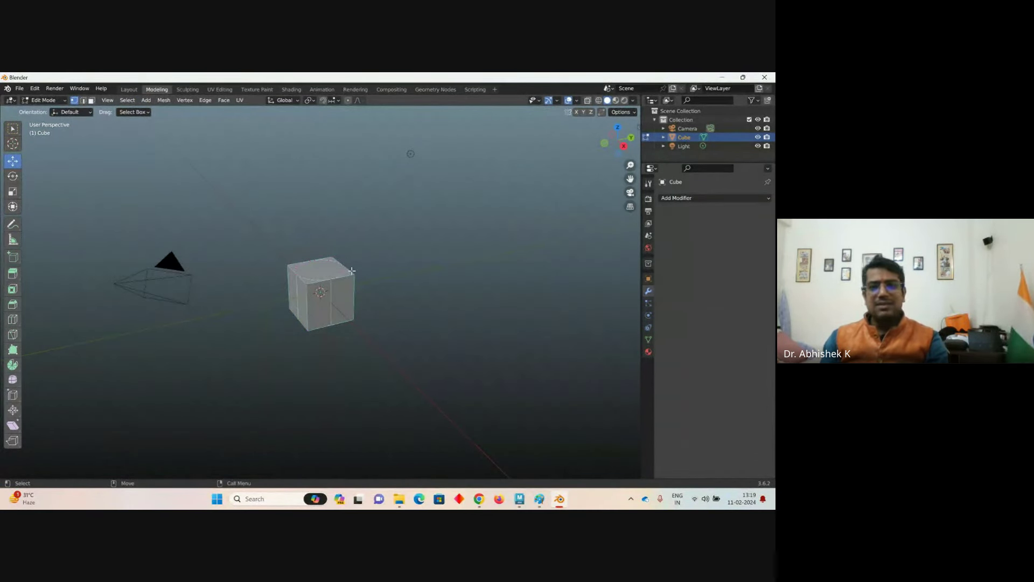
pyautogui.scroll(3, 318, 341)
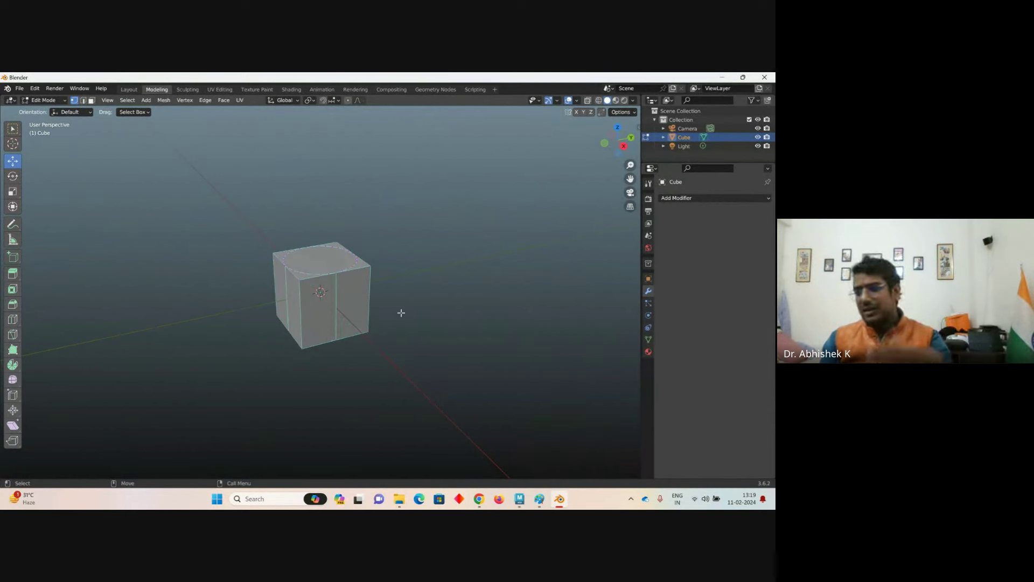